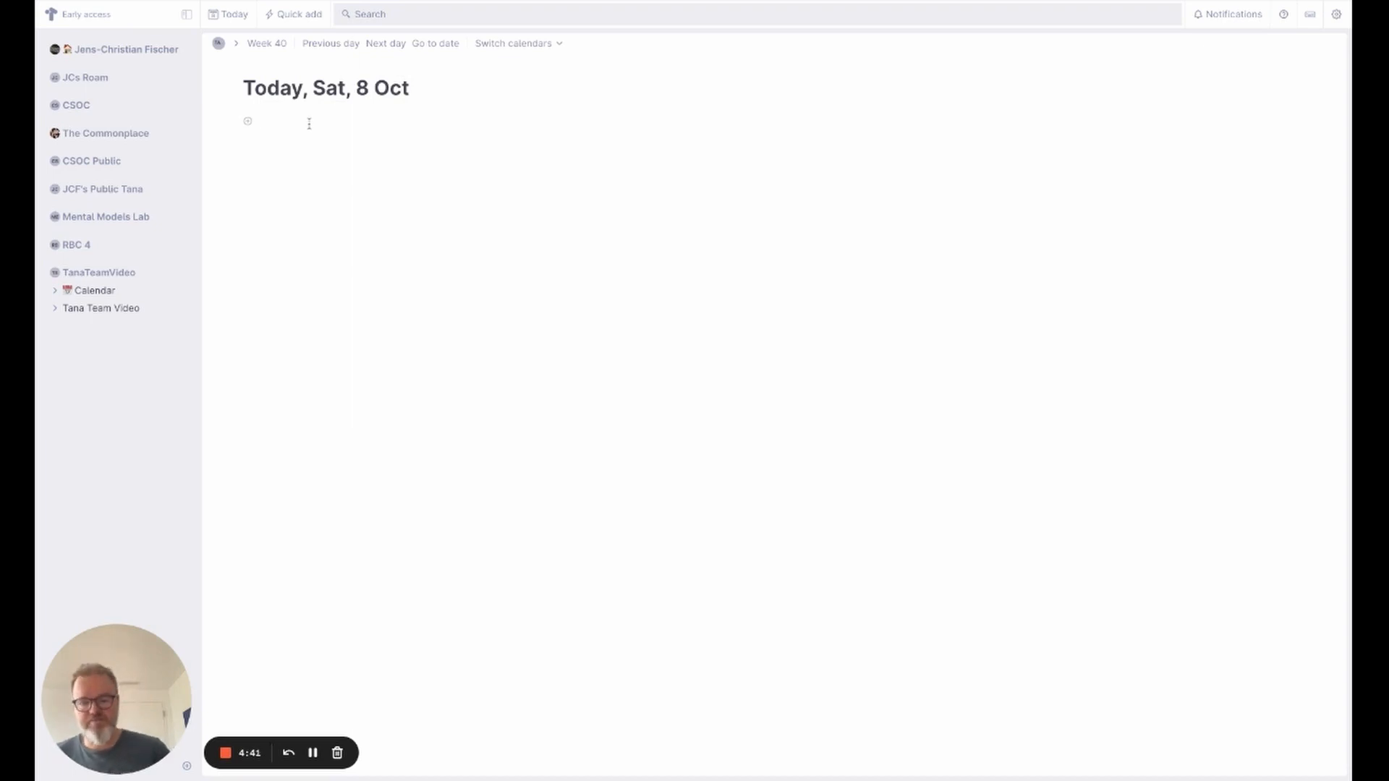
# Add three blank nodes on today's page and create new supertags day, week and year on them, one per node
pyautogui.write('#day')
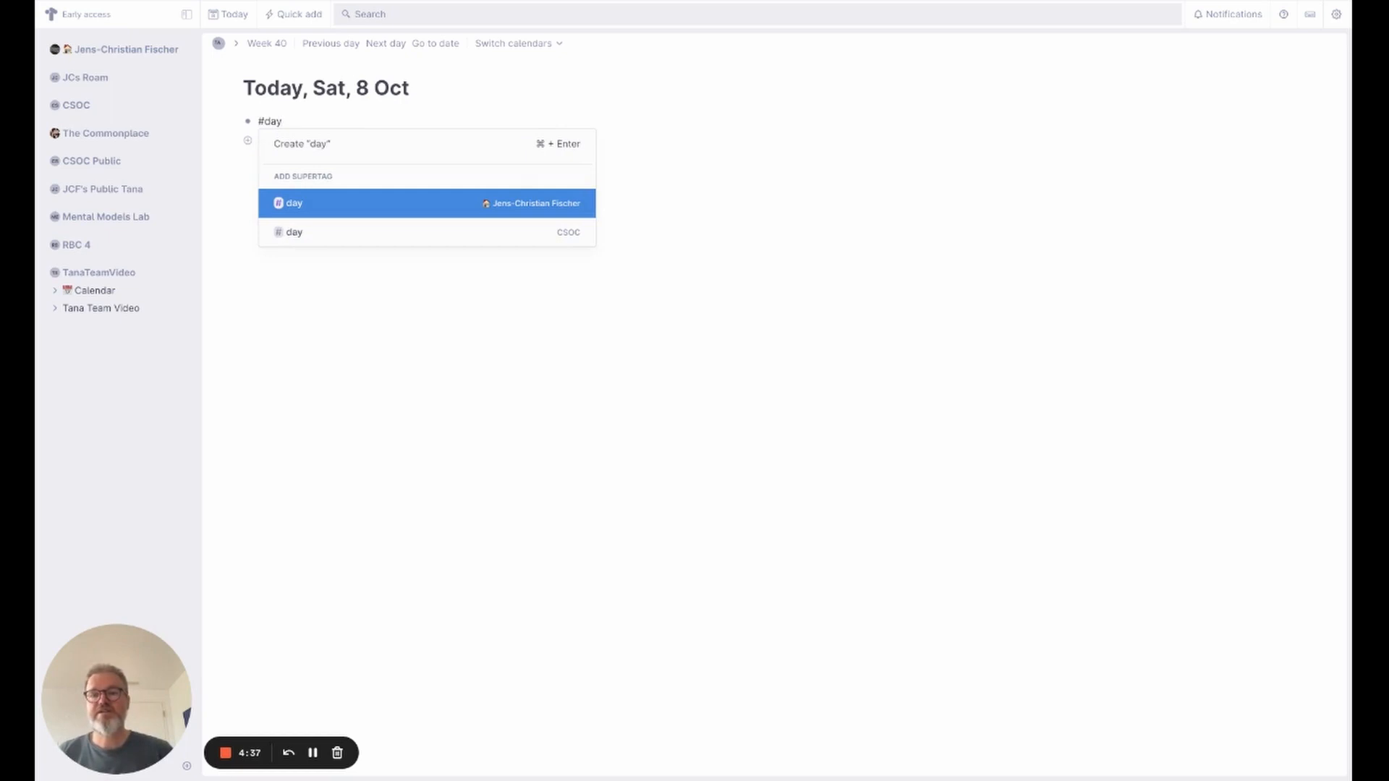
pyautogui.press('Return')
pyautogui.press('Return')
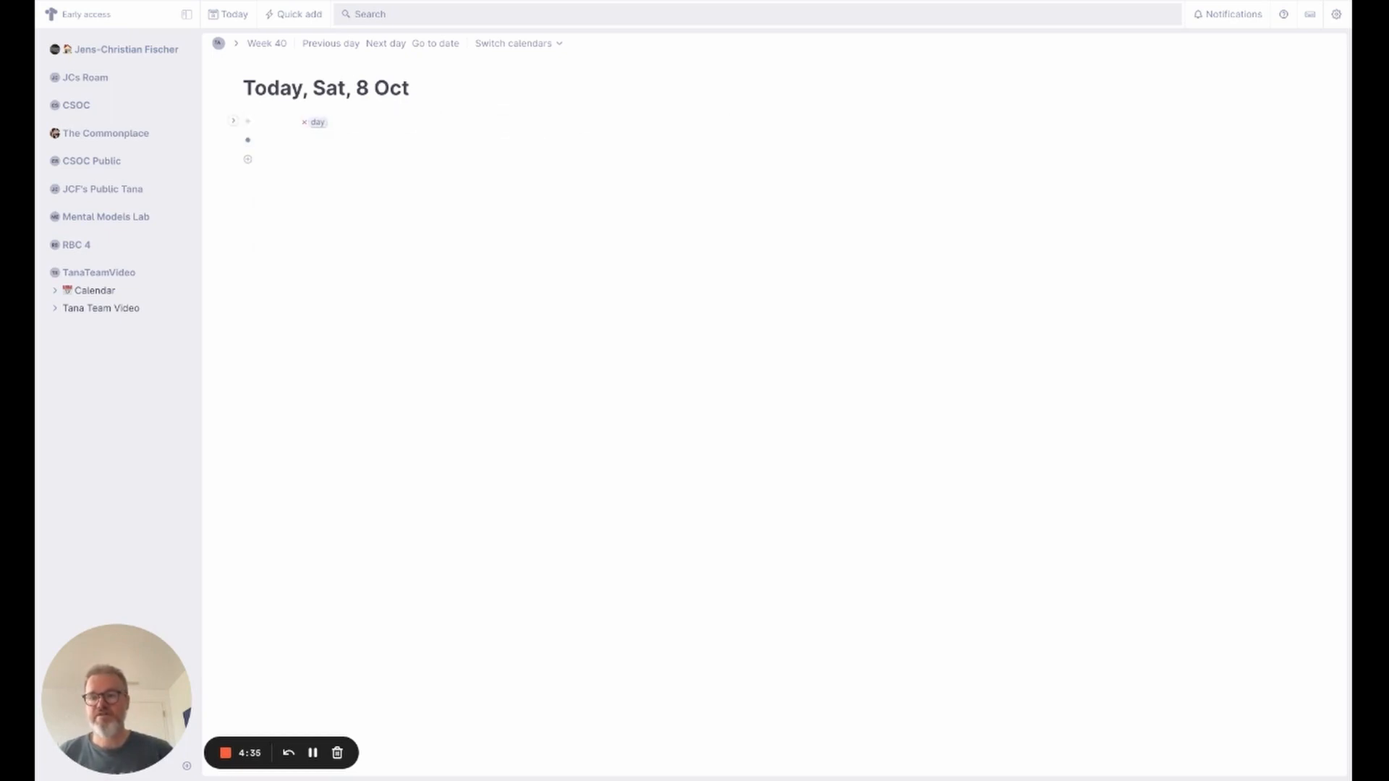
pyautogui.write('@')
pyautogui.press('BackSpace')
pyautogui.write('#week')
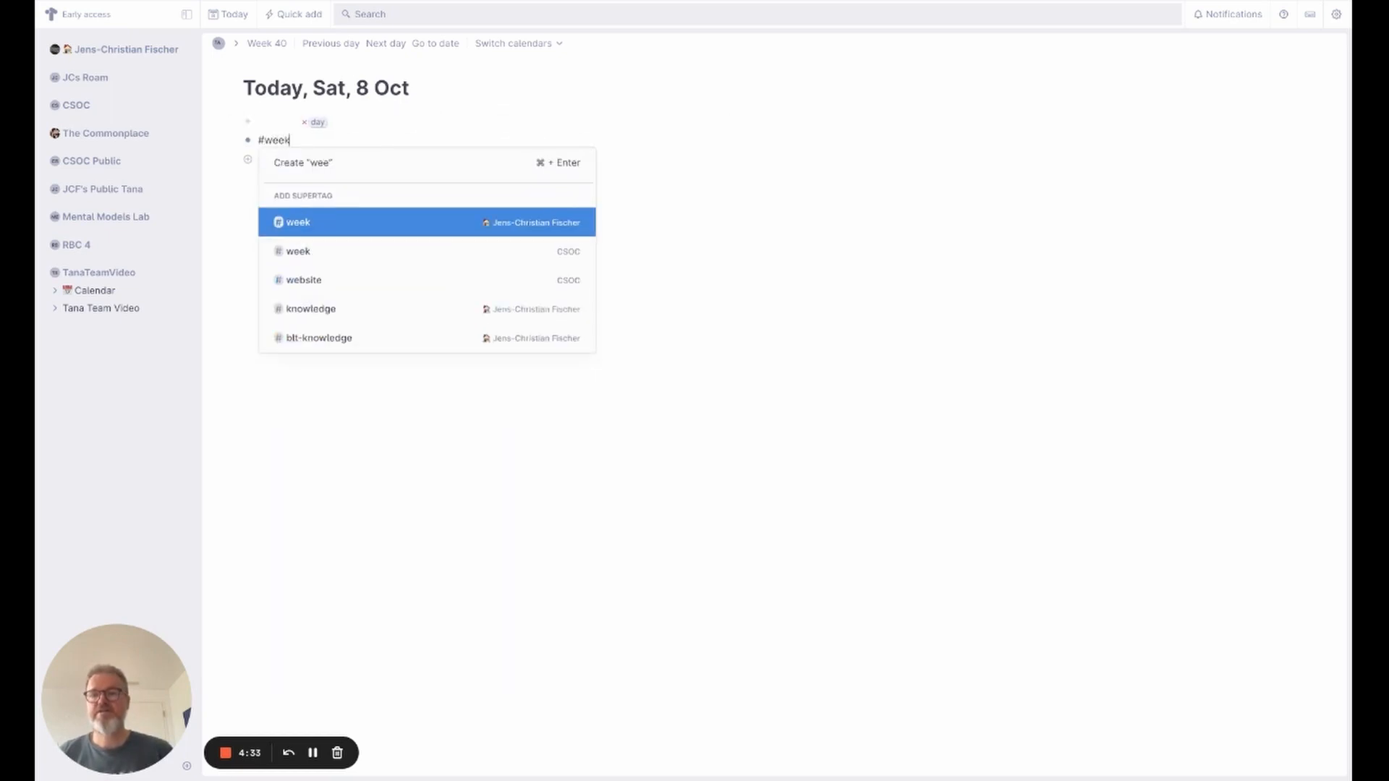
pyautogui.press('Return')
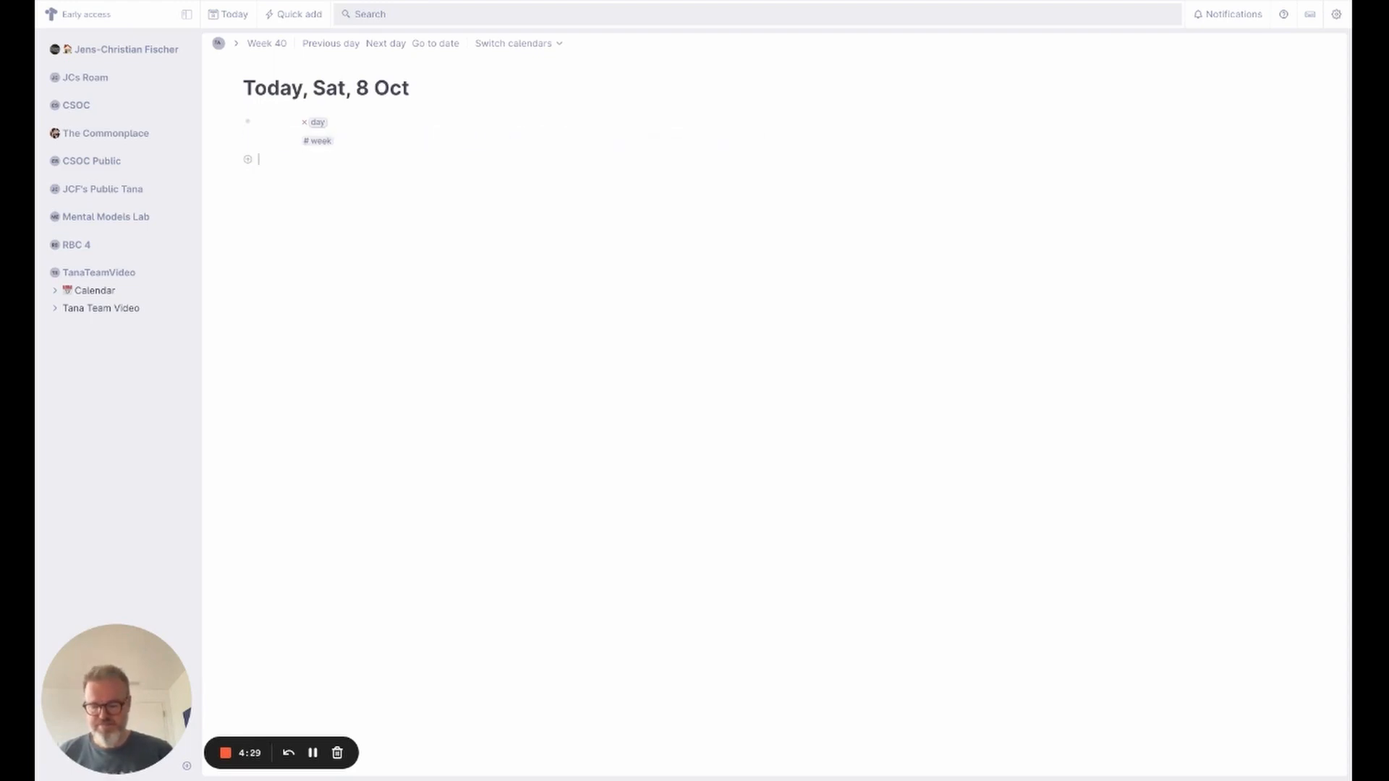
pyautogui.write('# year')
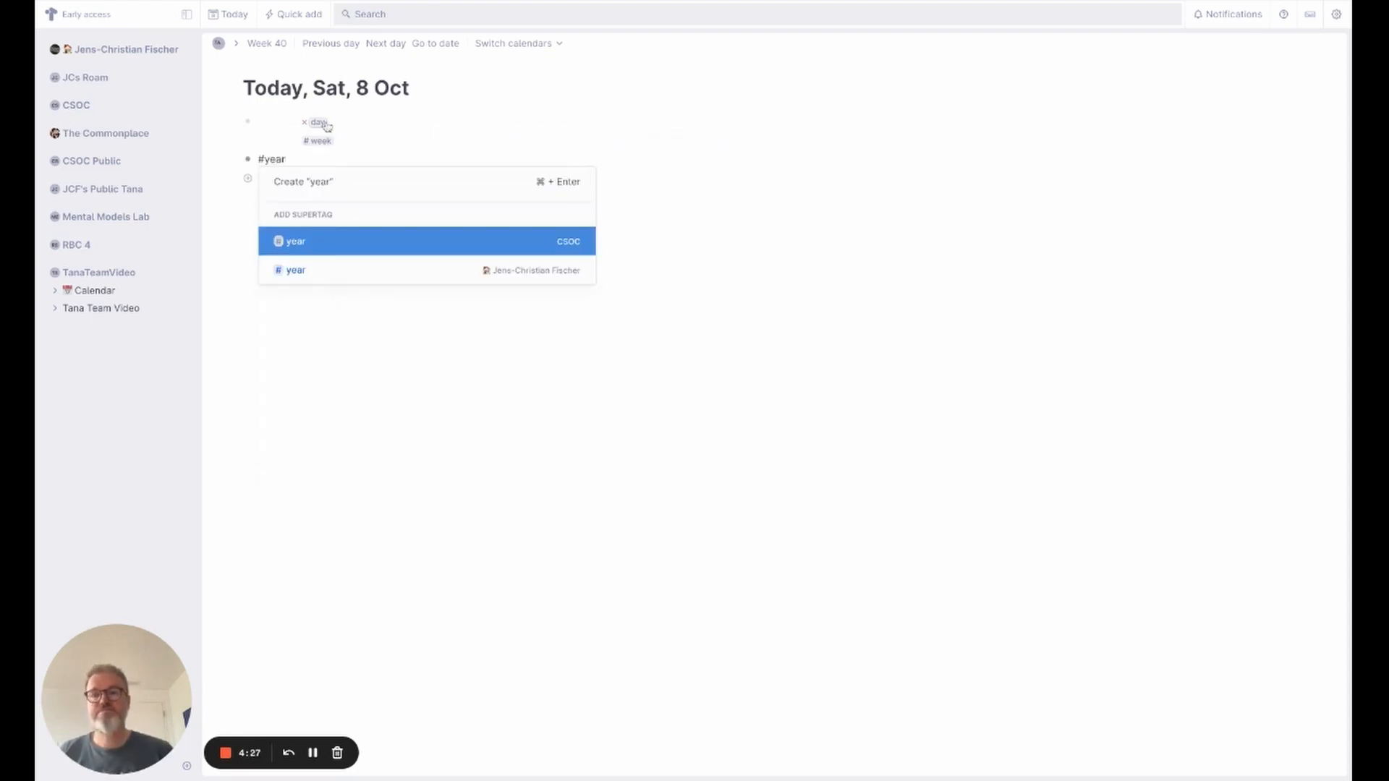
pyautogui.click(382, 189)
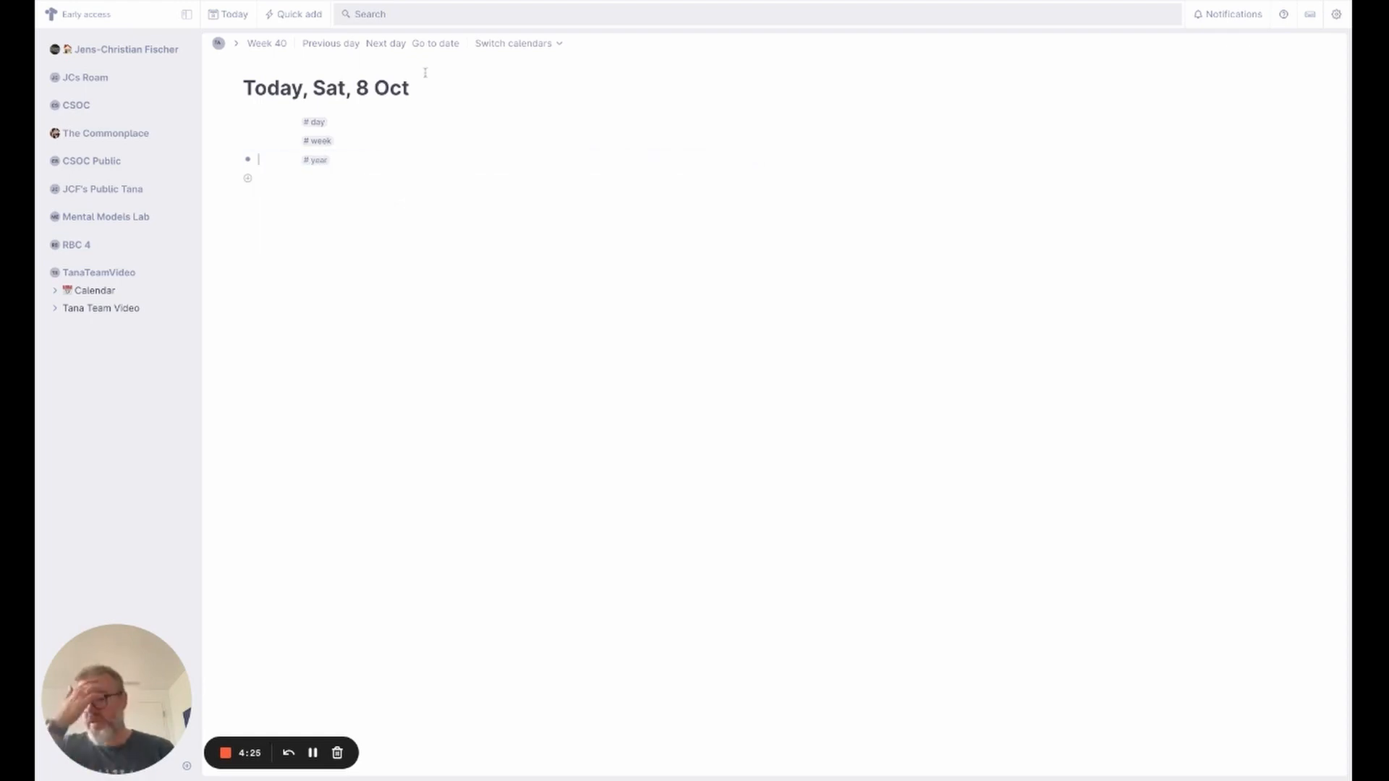
# Open the 2022 node from the TanaTeamVideo calendar and tag it with the TanaTeamVideo #year supertag
pyautogui.click(91, 296)
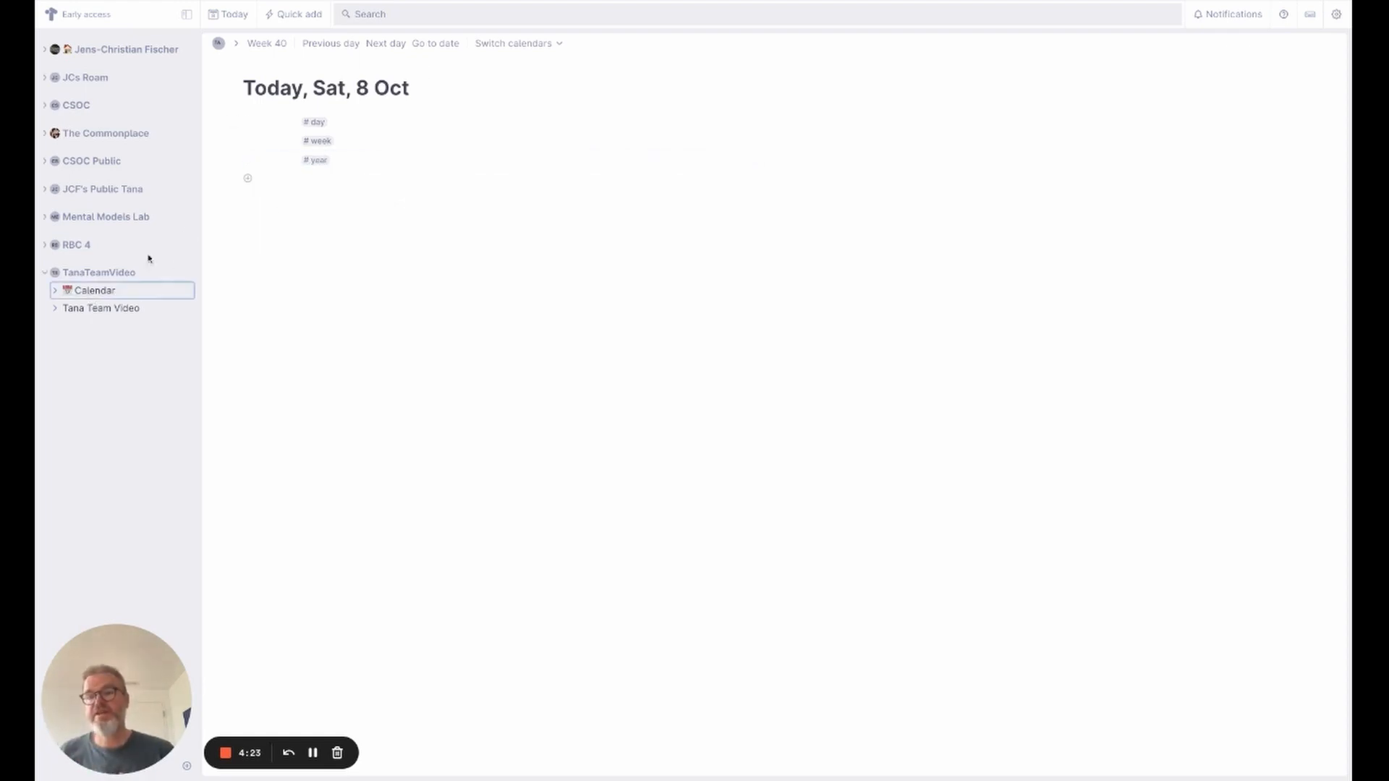
pyautogui.click(55, 290)
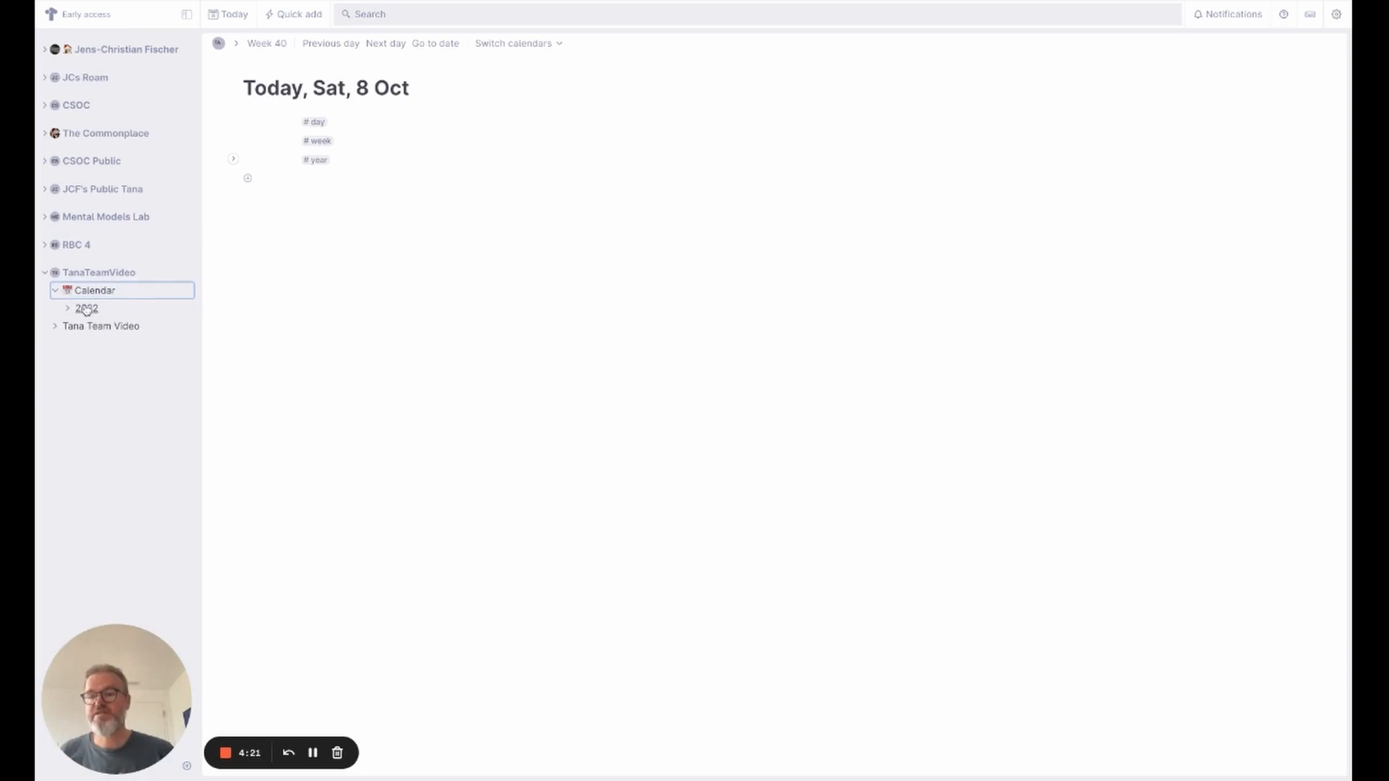
pyautogui.click(87, 309)
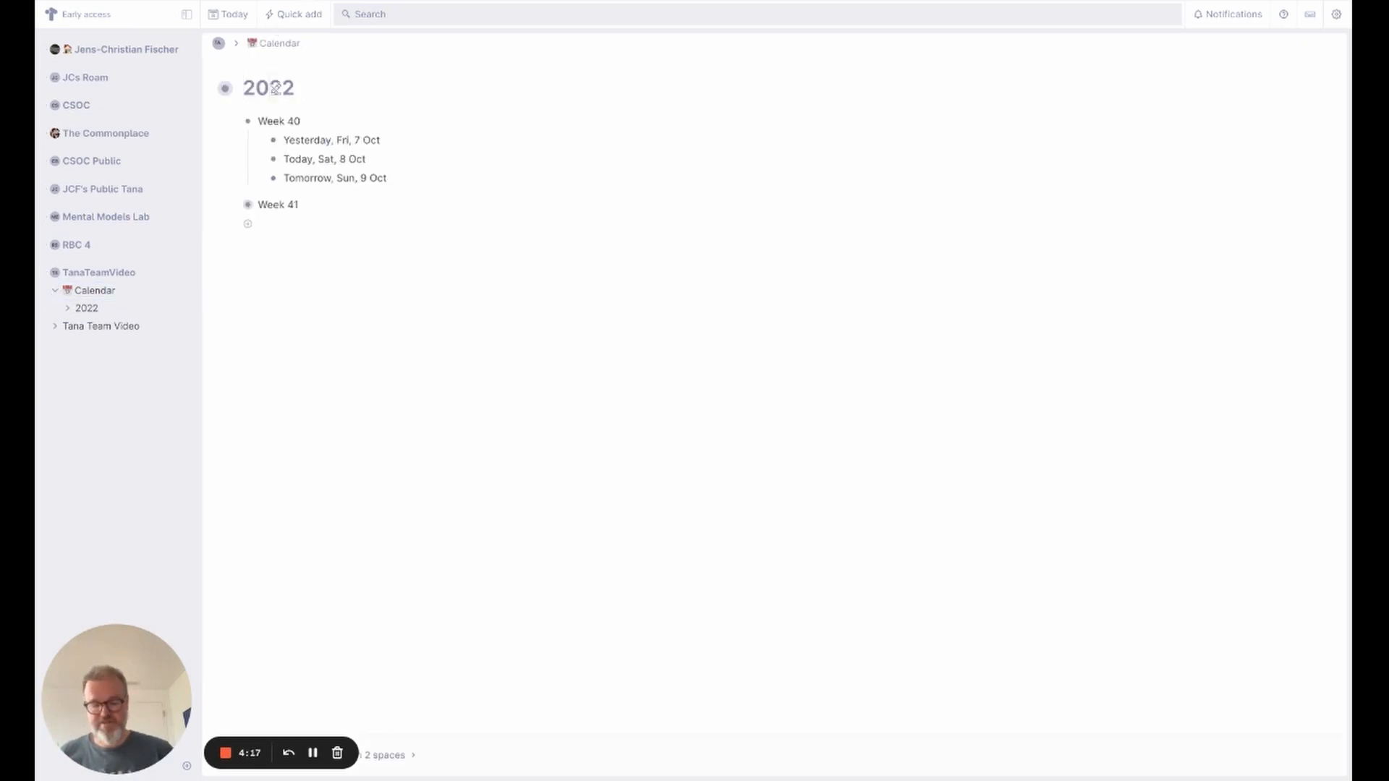
pyautogui.press('super+k')
pyautogui.write('add')
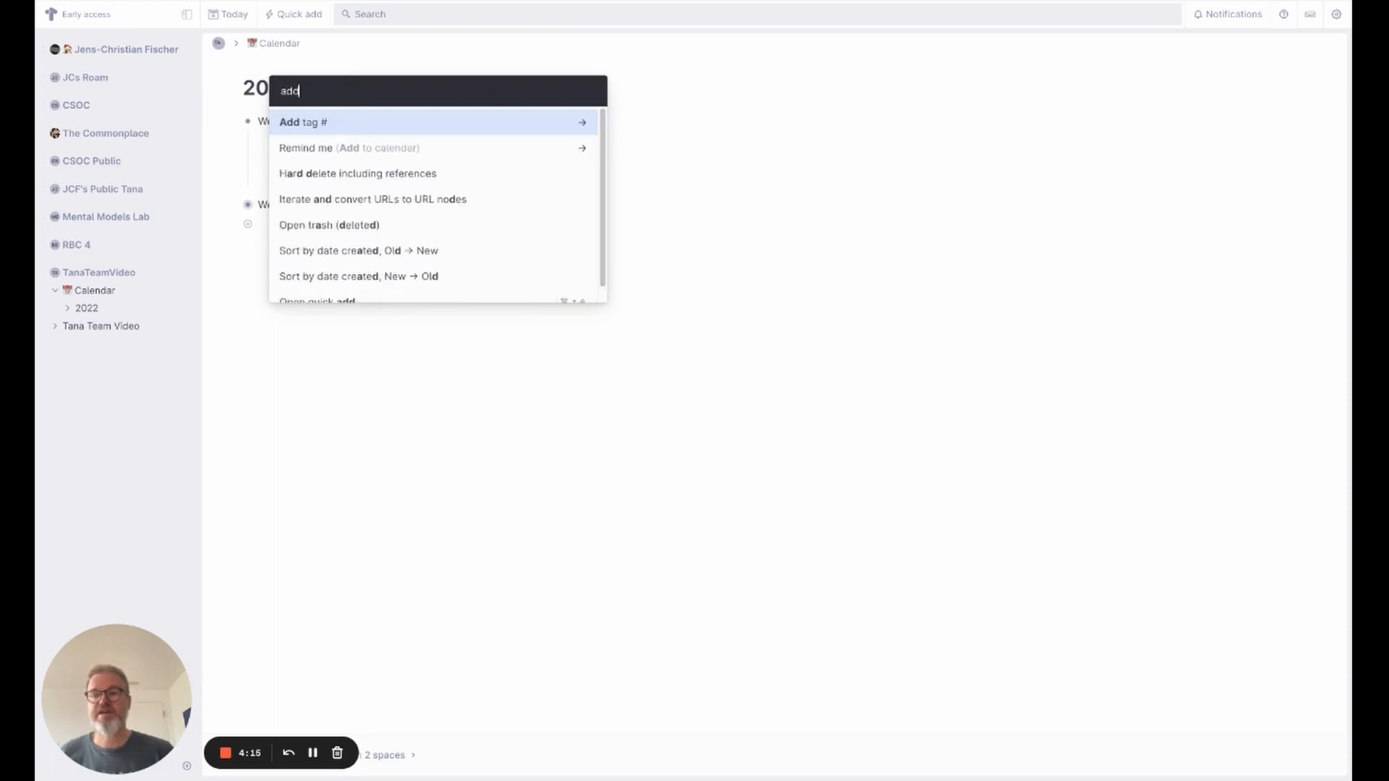
pyautogui.press('Return')
pyautogui.write('year')
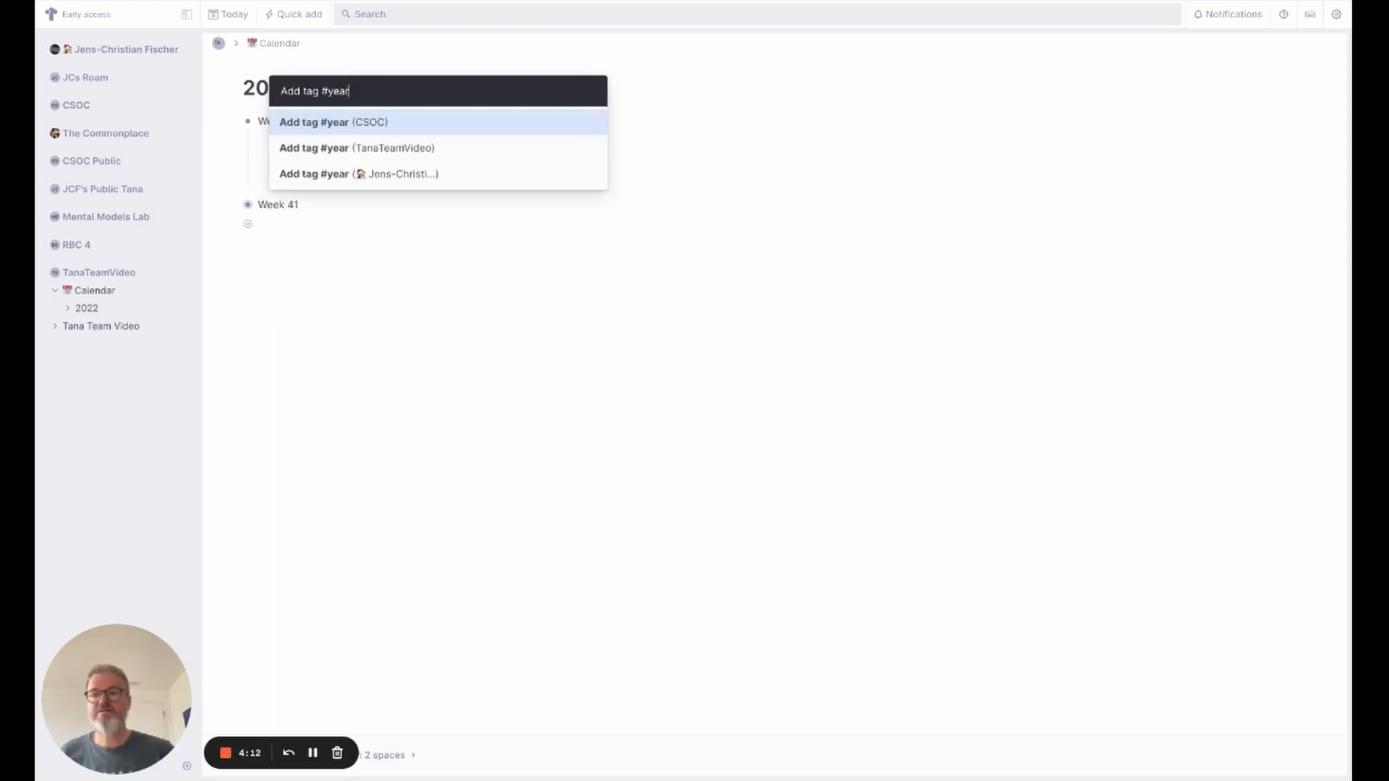
pyautogui.press('Down')
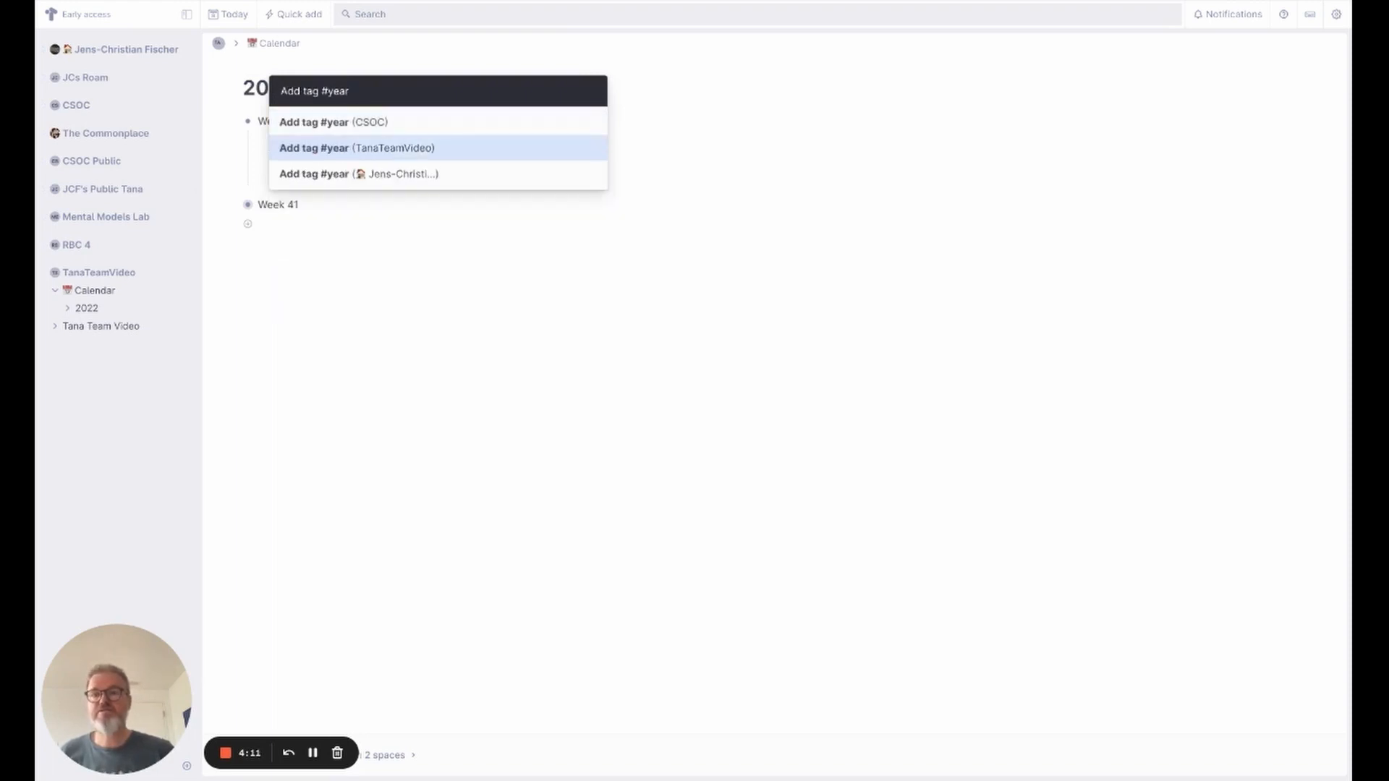
pyautogui.press('Return')
# Tag the Week 40 node with the TanaTeamVideo #week supertag
pyautogui.click(279, 121)
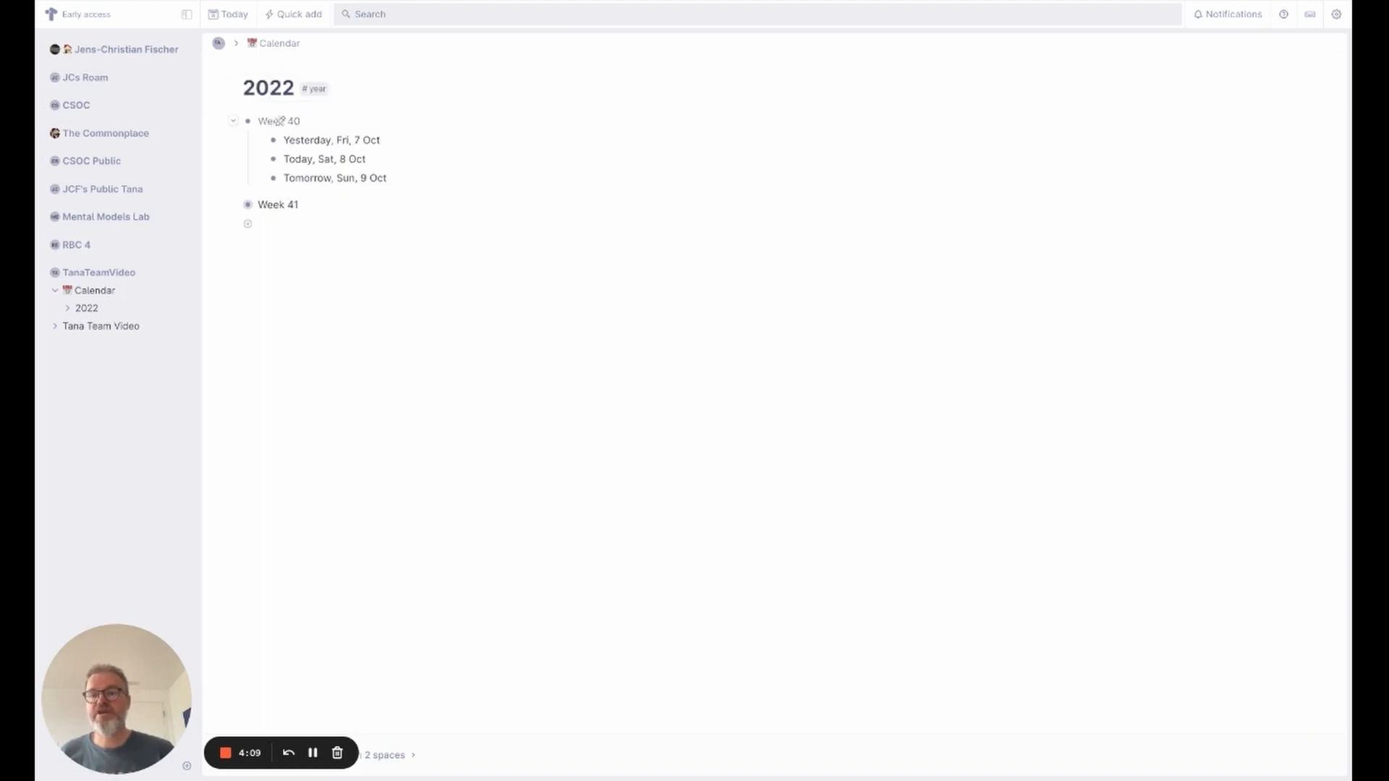
pyautogui.press('super+k')
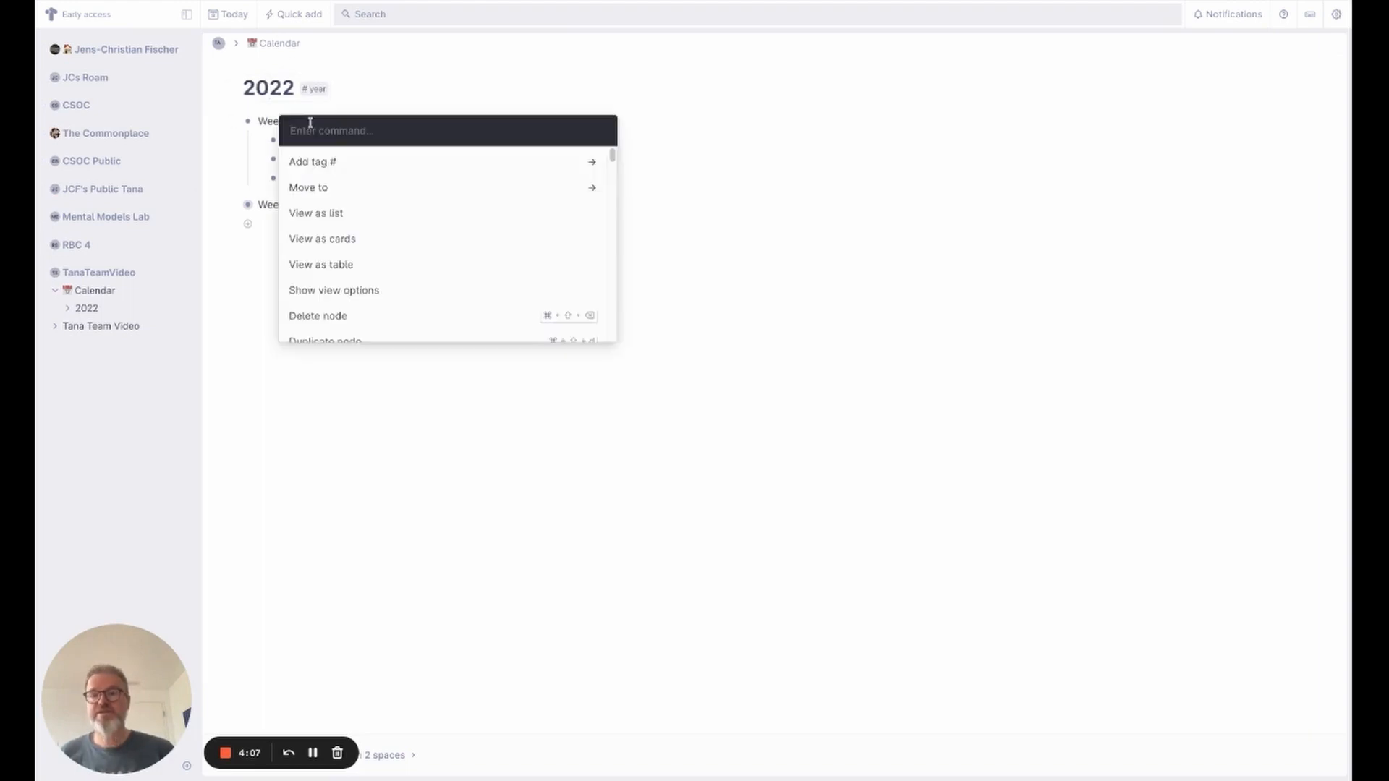
pyautogui.press('Return')
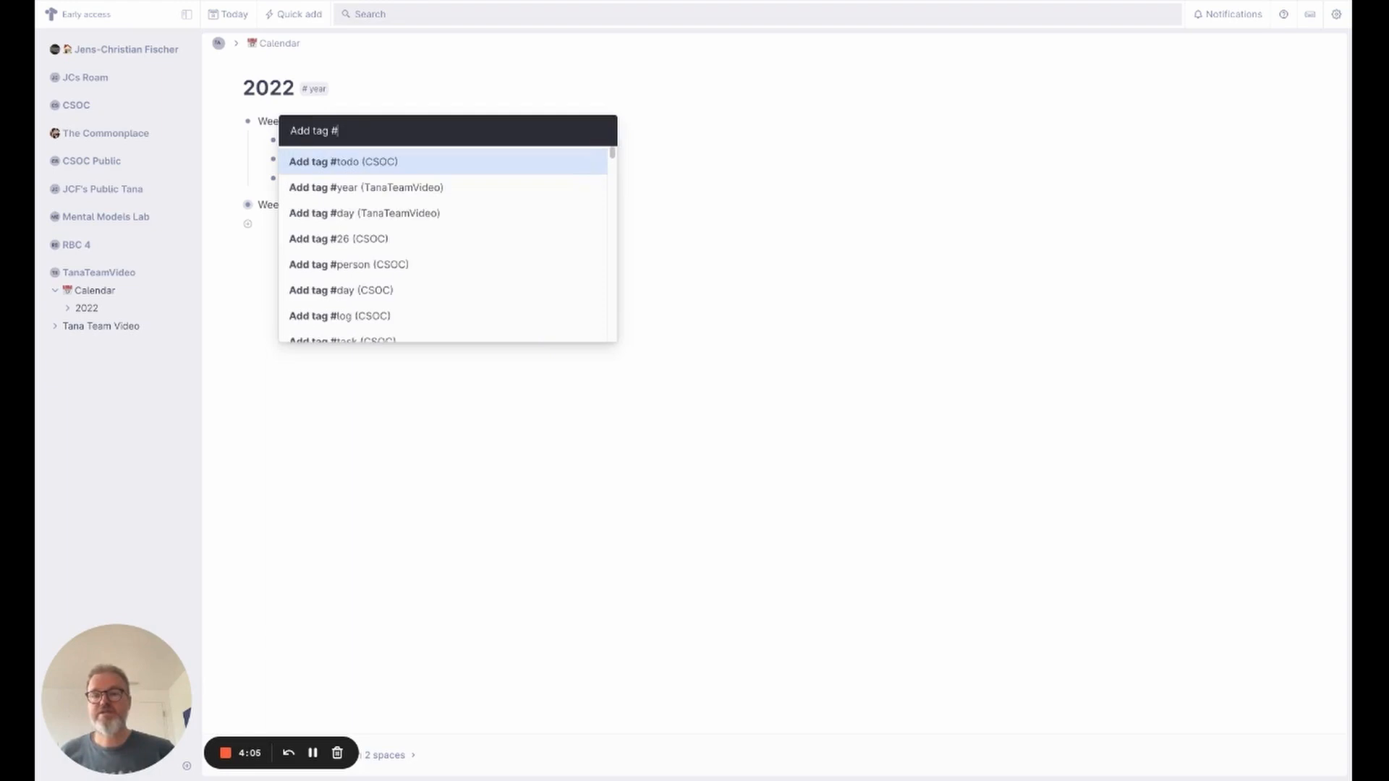
pyautogui.write('wee')
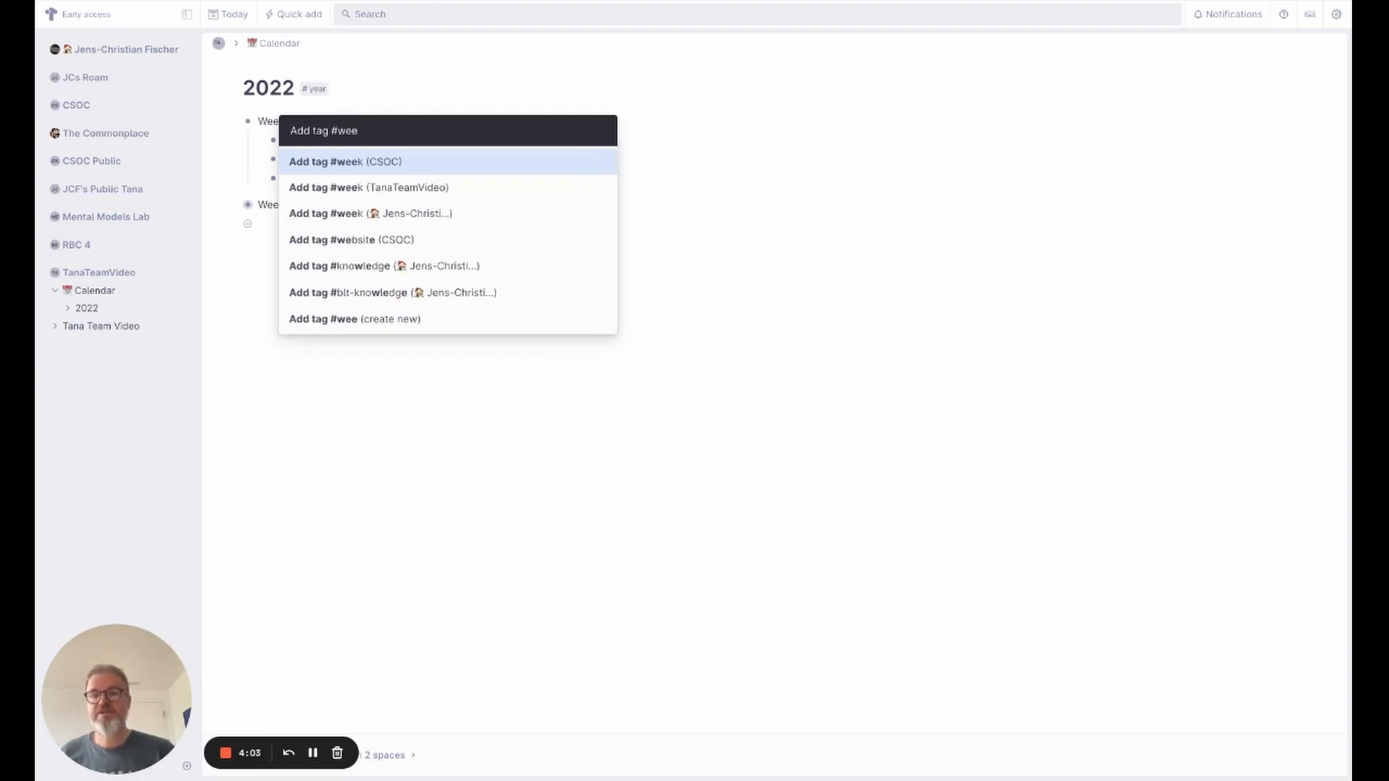
pyautogui.press('Down')
pyautogui.press('Return')
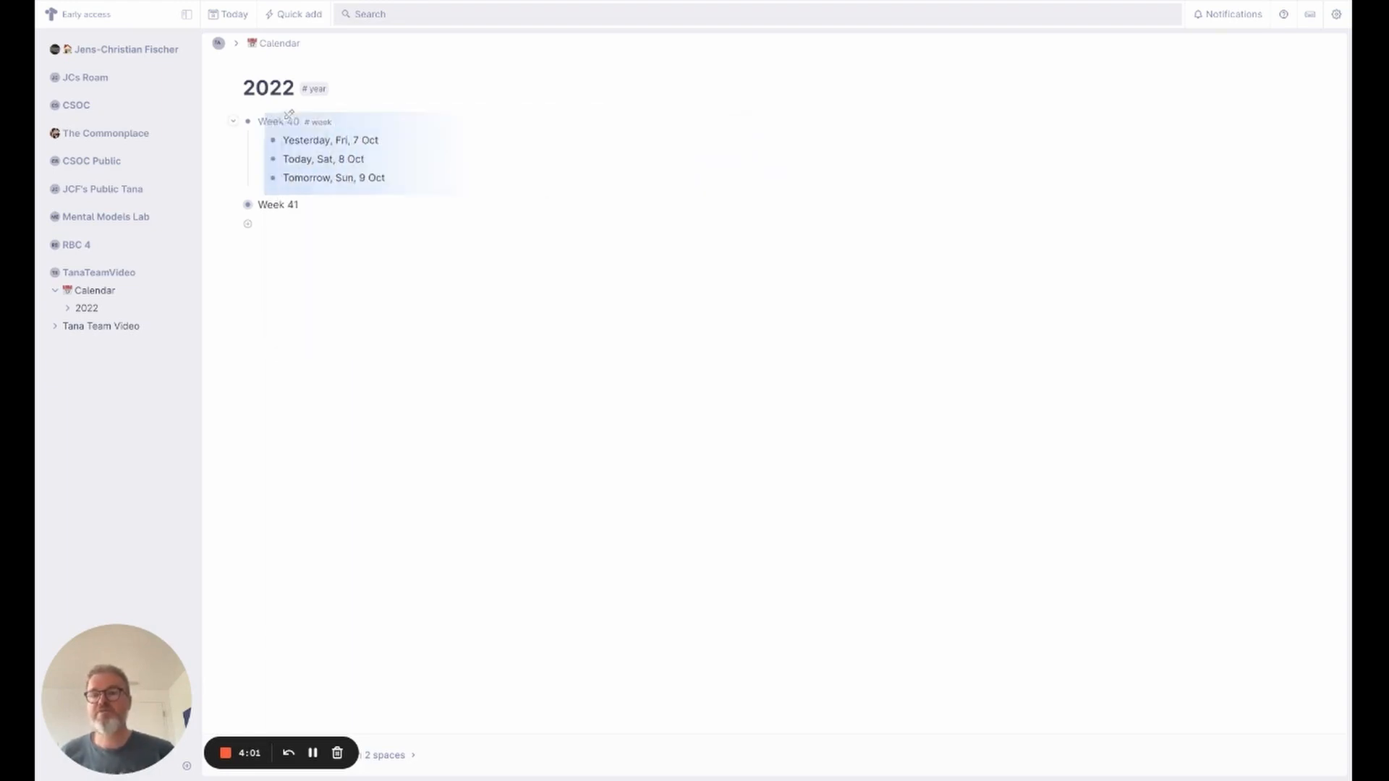
# Tag all three day nodes under Week 40 at once with the TanaTeamVideo #day supertag
pyautogui.click(411, 180)
pyautogui.hotkey('shift', 'Up')
pyautogui.hotkey('shift', 'Up')
pyautogui.hotkey('ctrl', 'k')
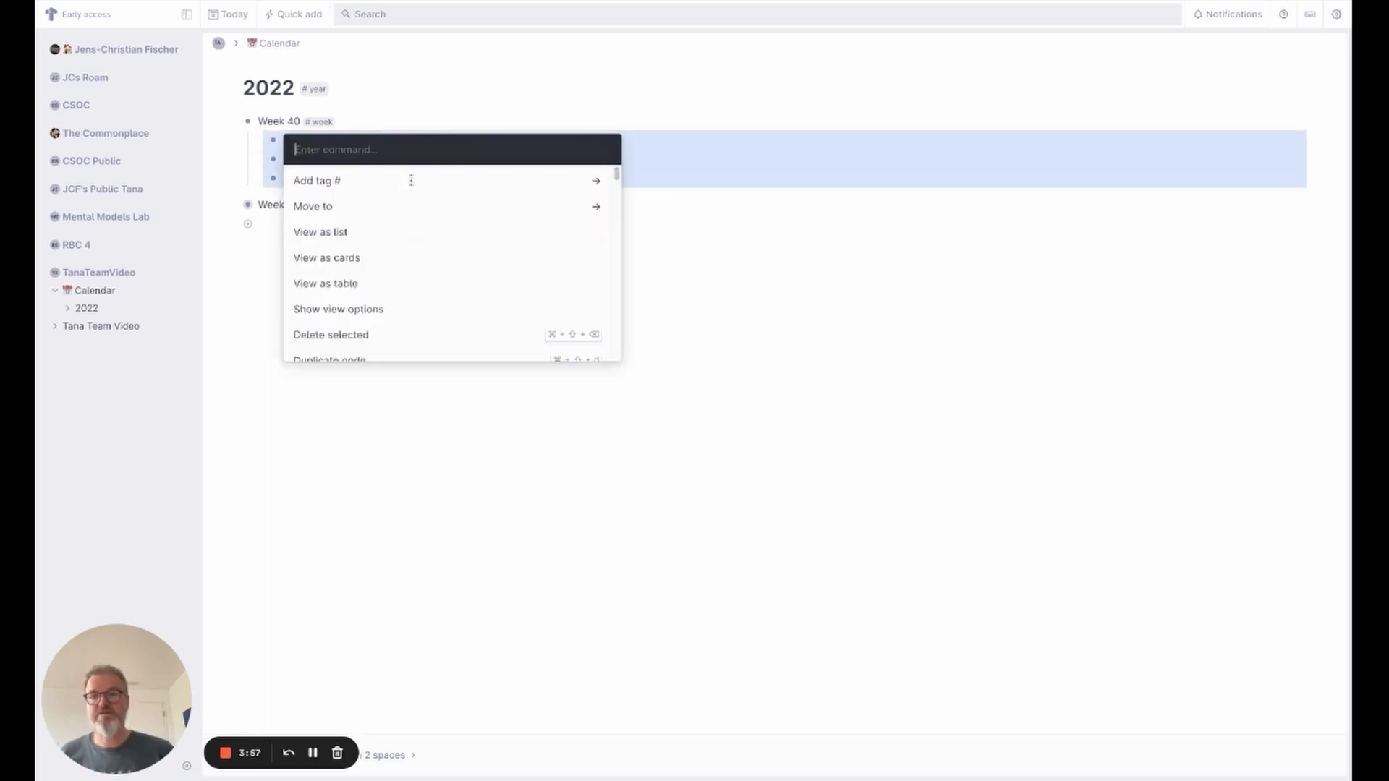
pyautogui.write('ta')
pyautogui.press('Return')
pyautogui.write('day')
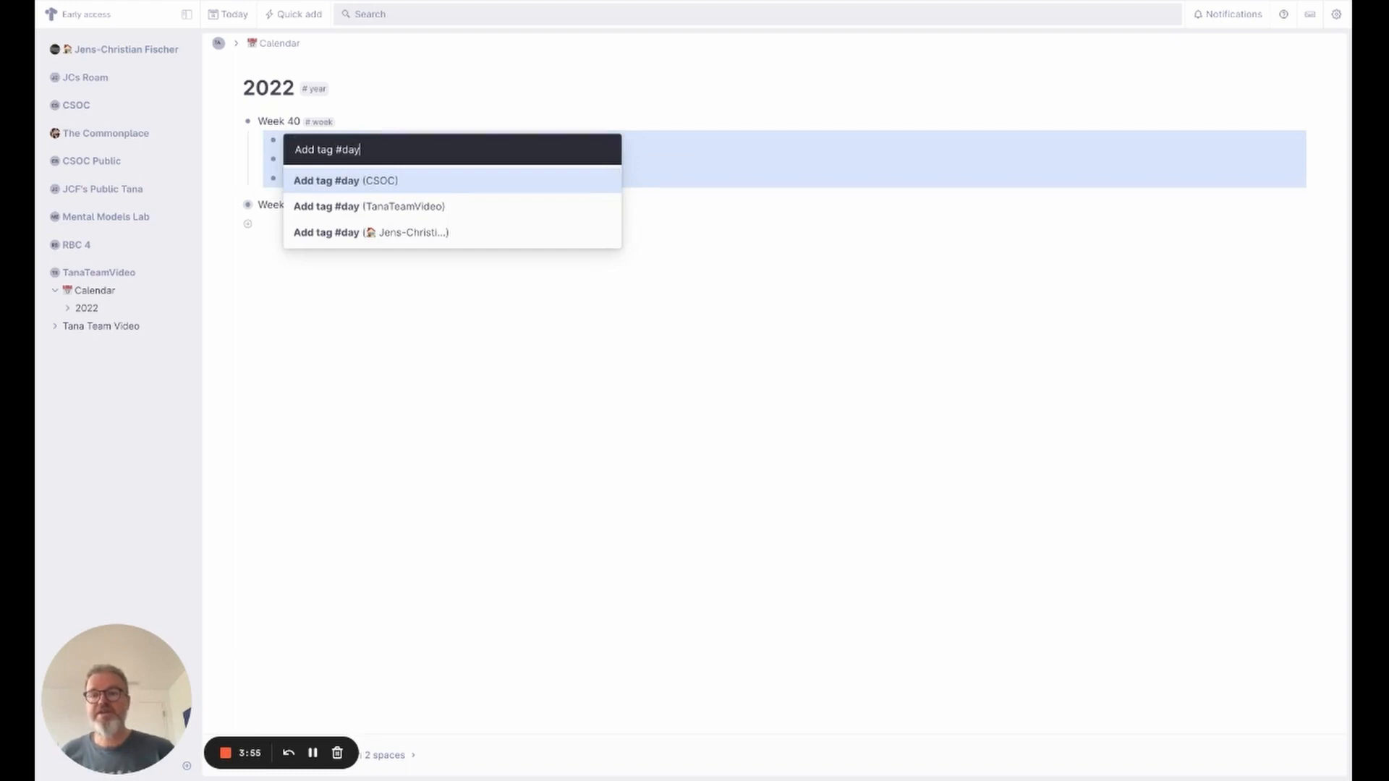
pyautogui.press('Down')
pyautogui.press('Return')
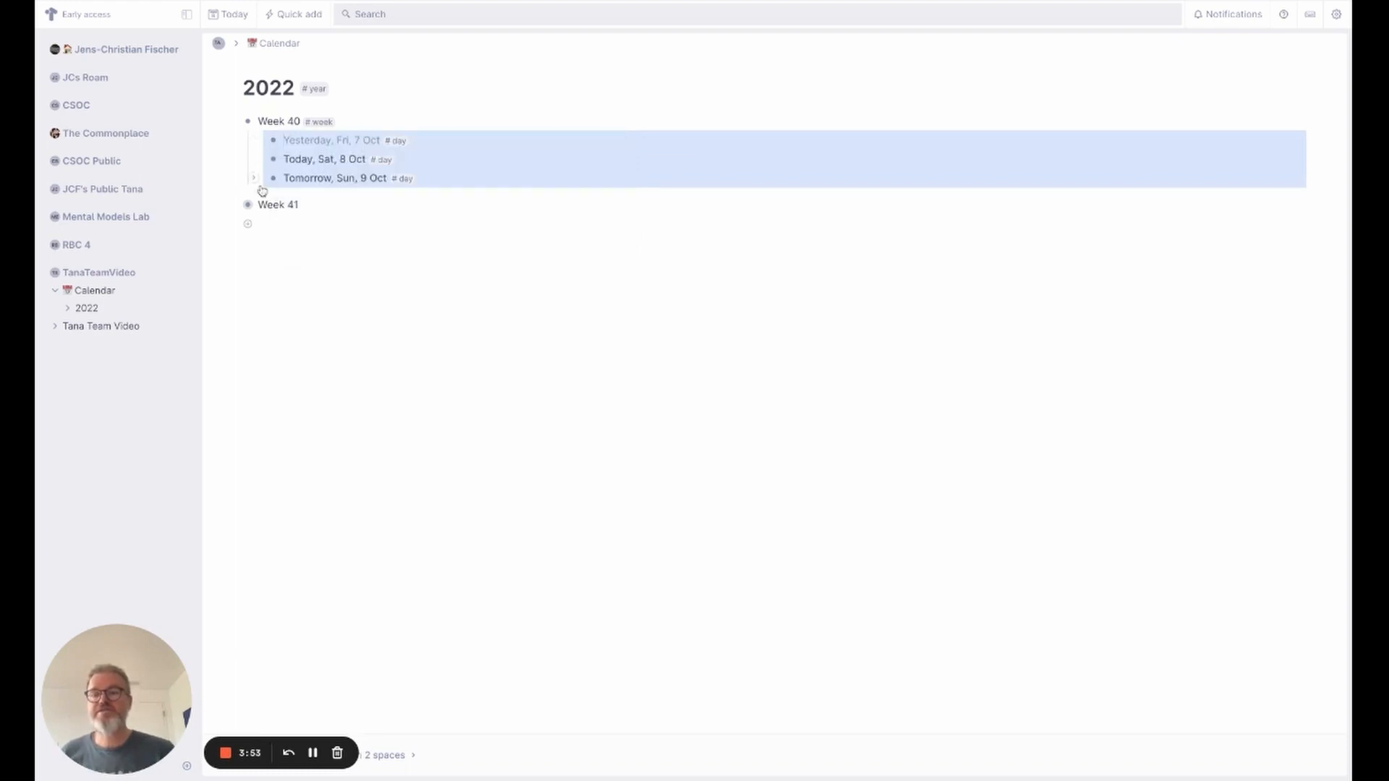
# Expand the Week 41 node and tag it with the #week supertag
pyautogui.click(314, 206)
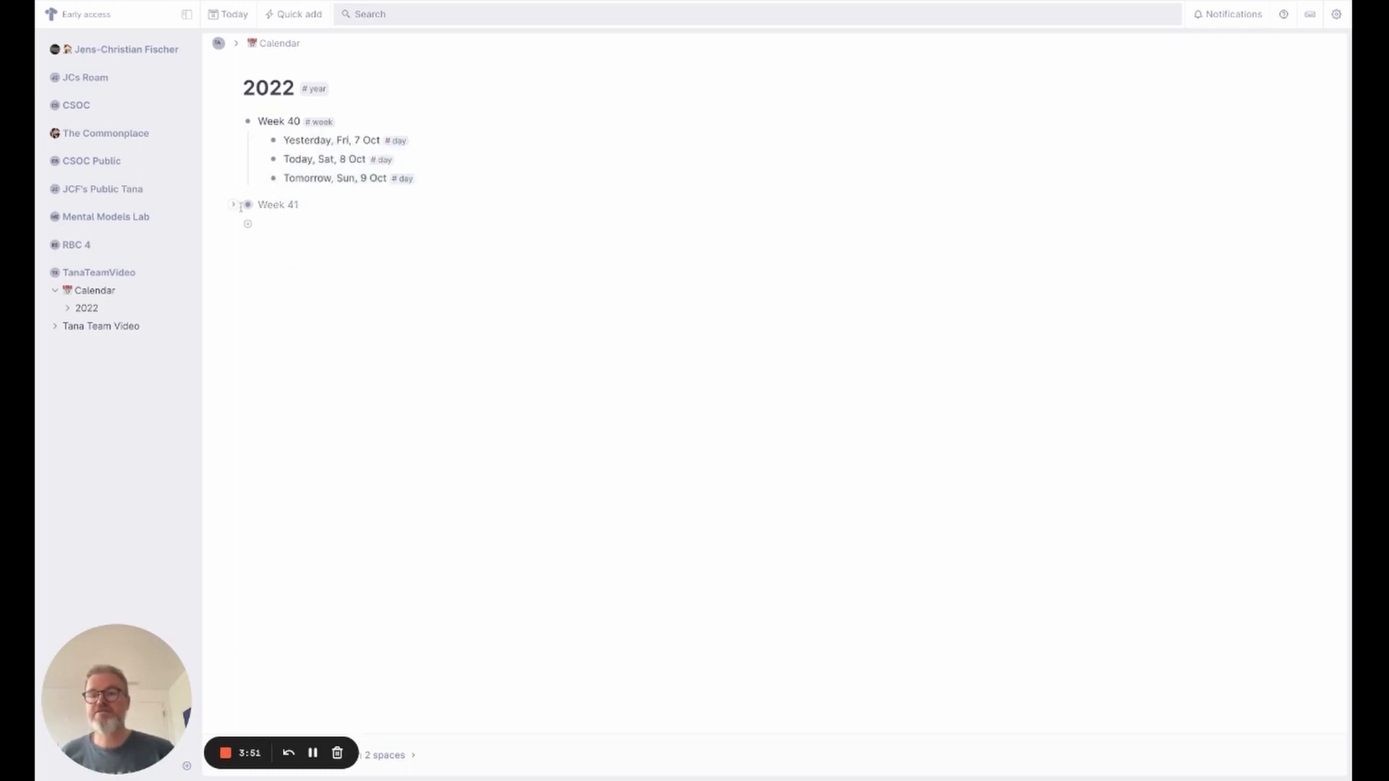
pyautogui.hotkey('ctrl', 'Down')
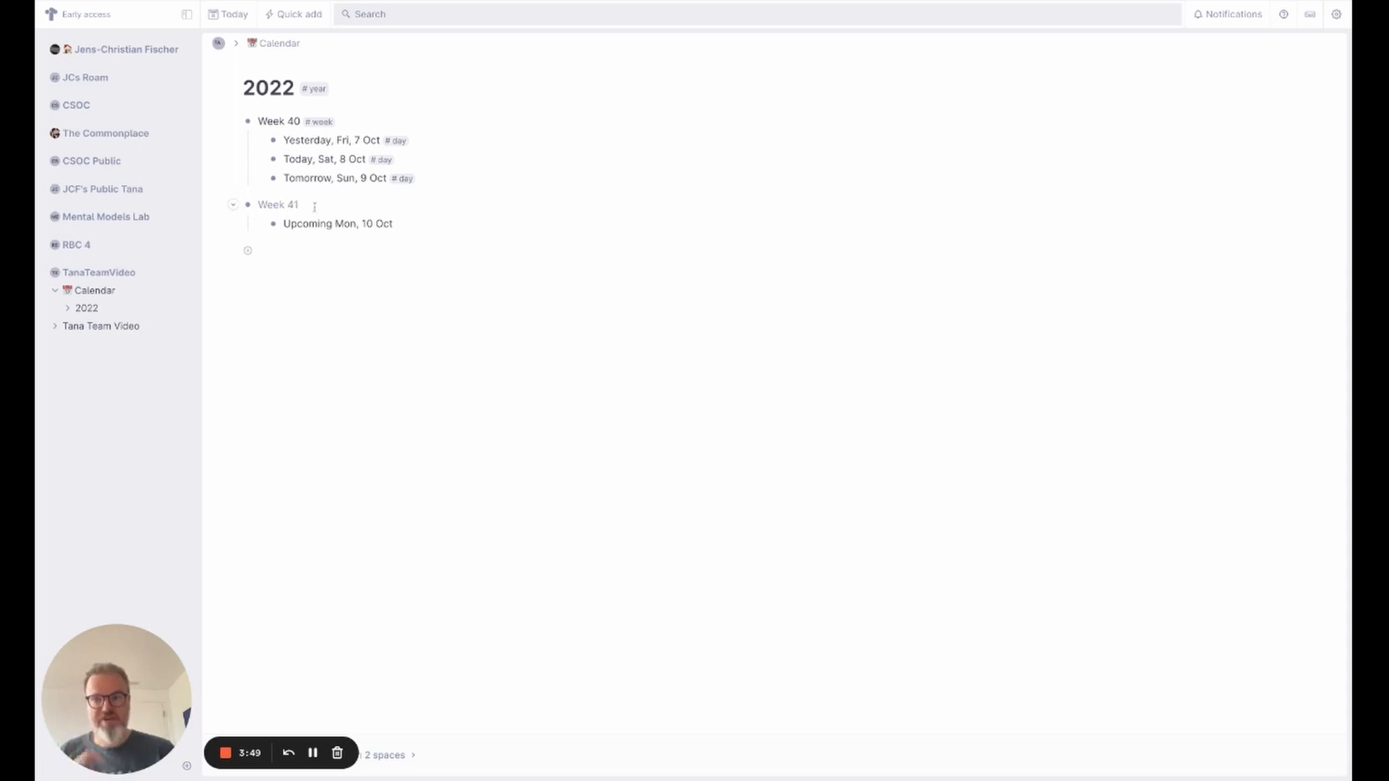
pyautogui.press('super+k')
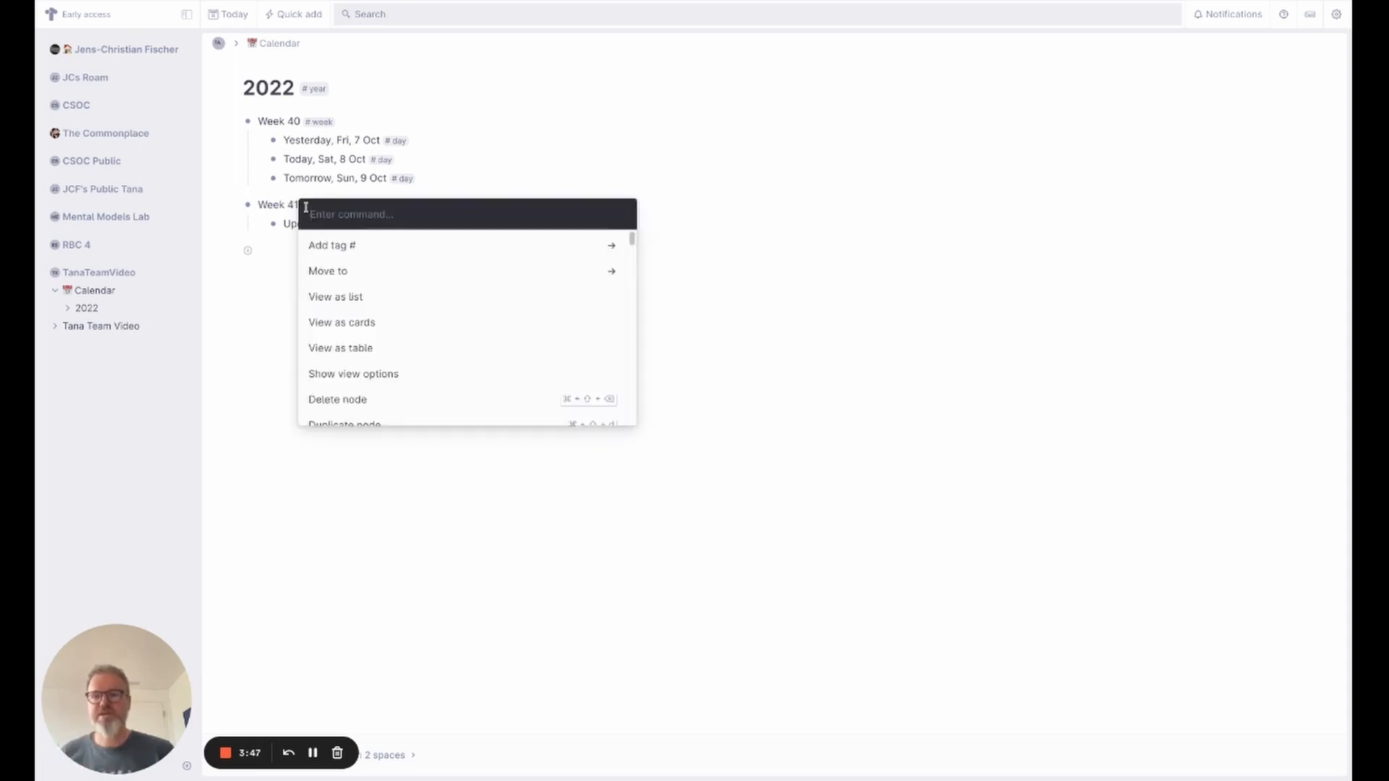
pyautogui.press('Down')
pyautogui.press('Return')
pyautogui.write('week')
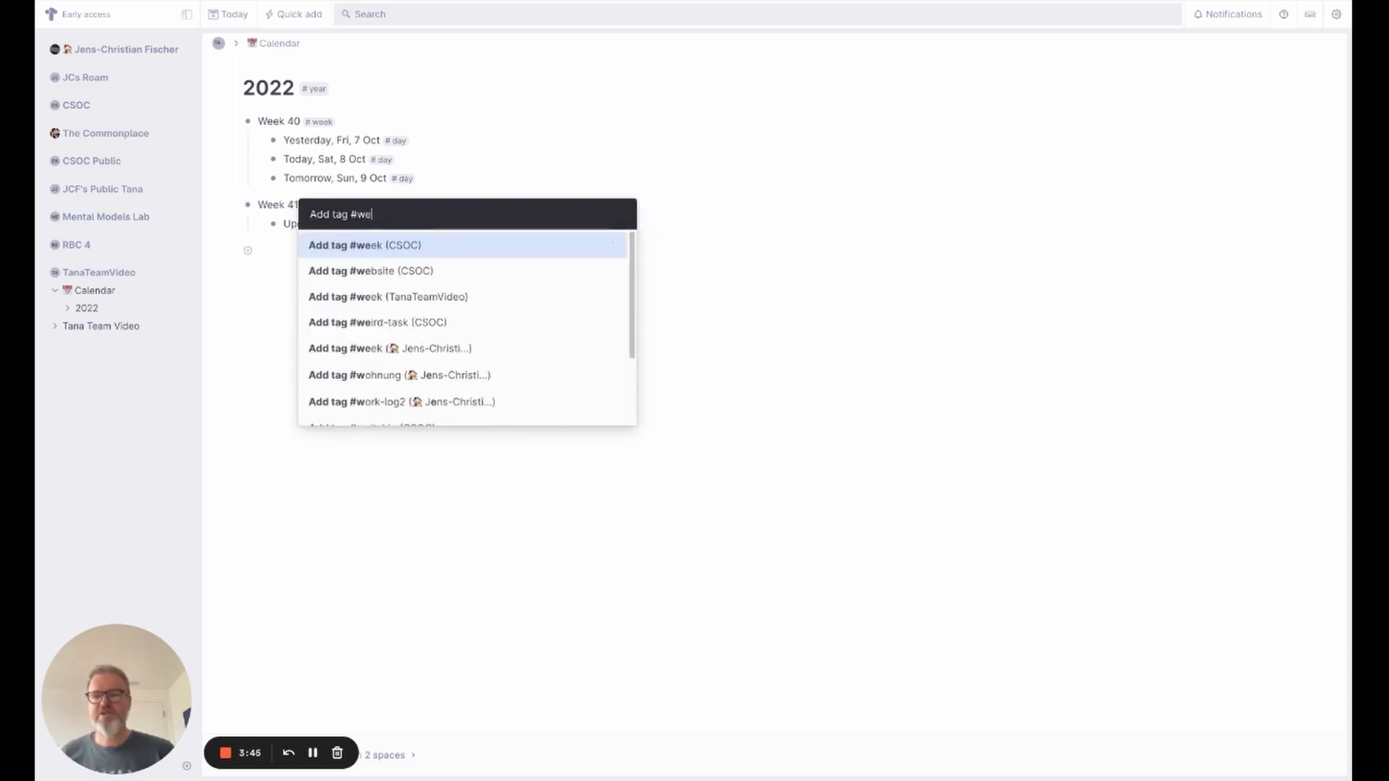
pyautogui.press('Down')
pyautogui.press('Return')
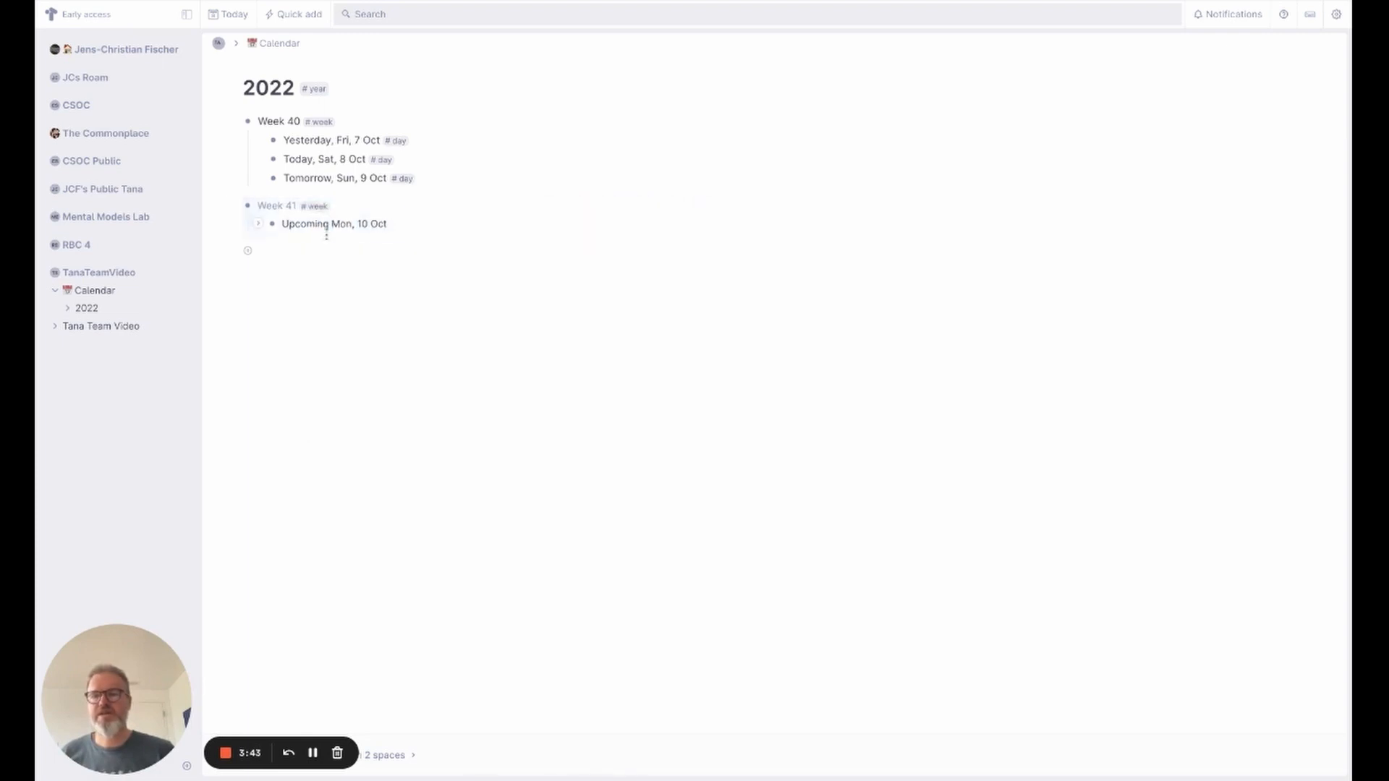
# Tag the Mon, 10 Oct node under Week 41 with the #day supertag
pyautogui.click(396, 223)
pyautogui.press('super+k')
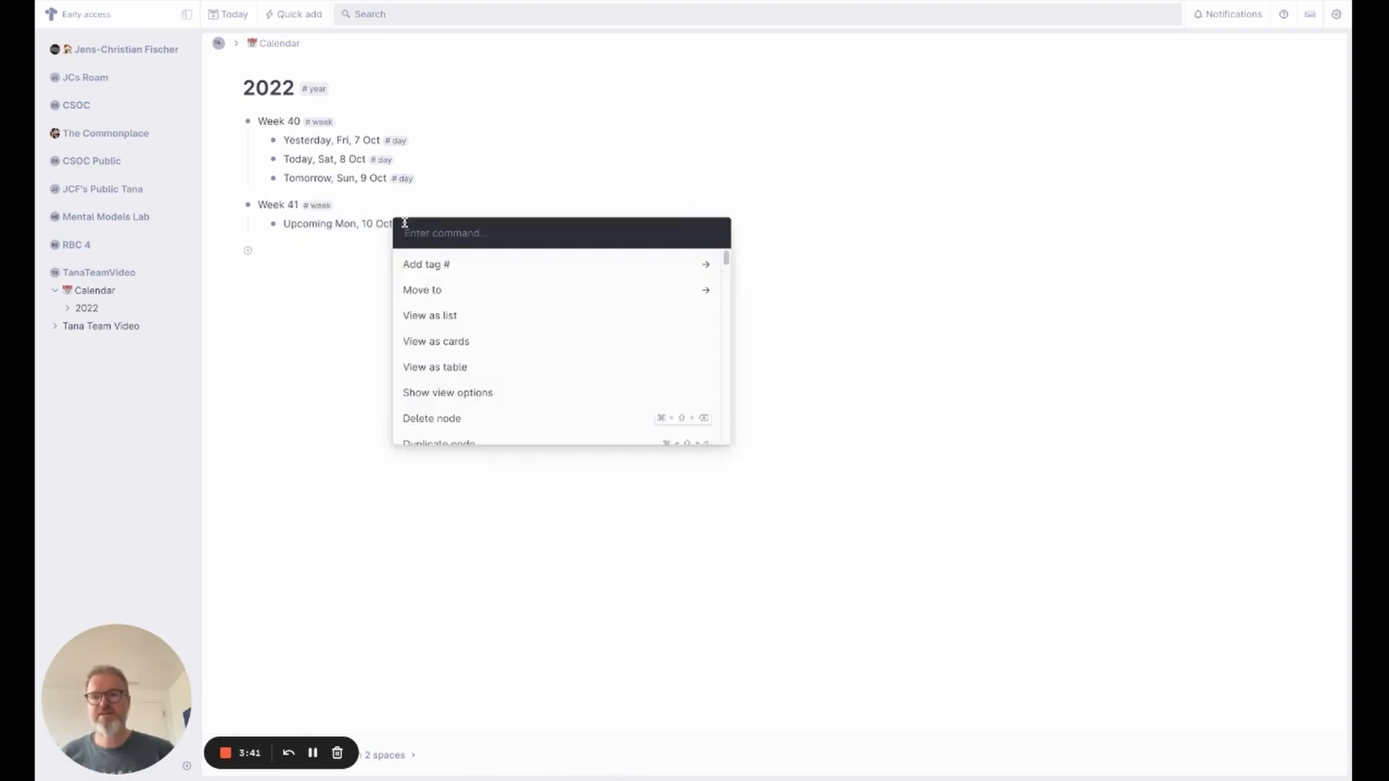
pyautogui.press('Down')
pyautogui.press('Down')
pyautogui.press('Down')
pyautogui.press('Up')
pyautogui.press('Up')
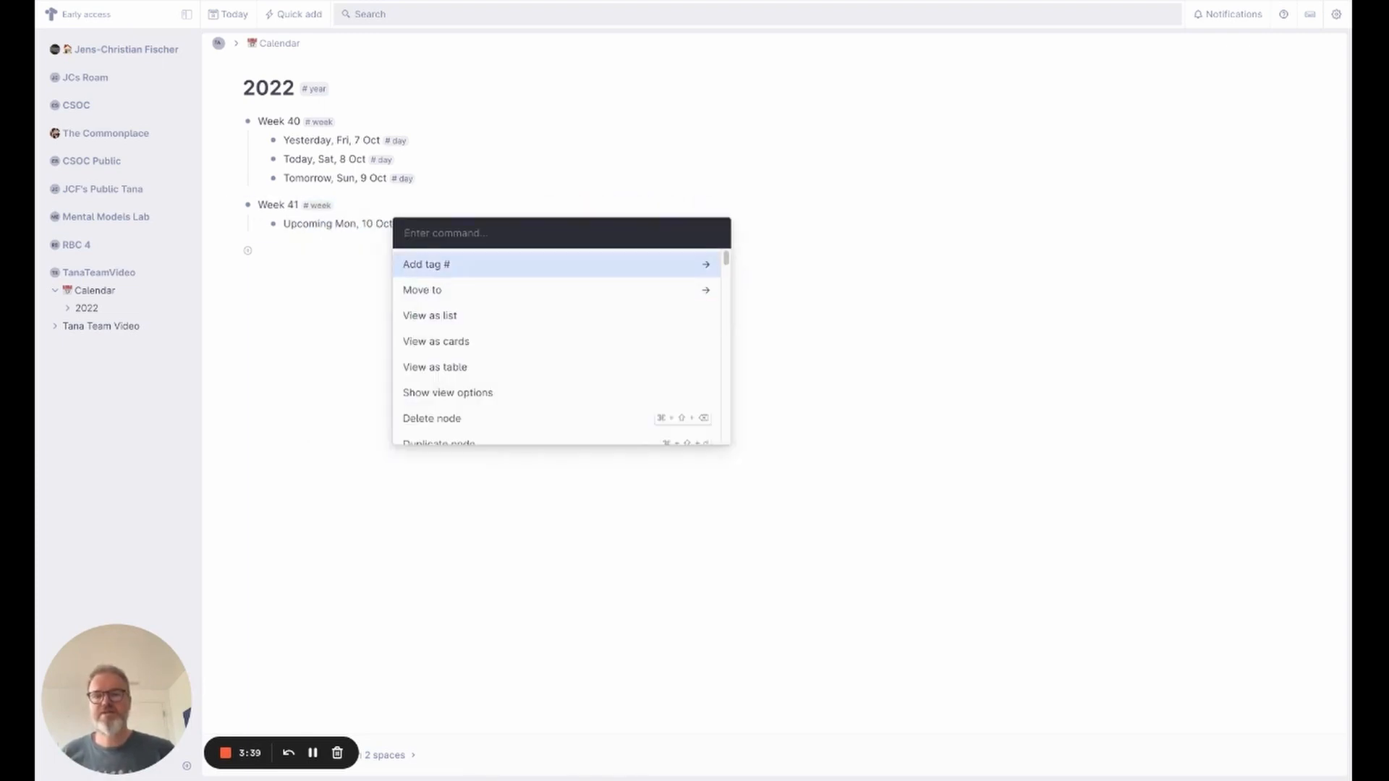
pyautogui.press('Return')
pyautogui.write('day')
pyautogui.press('Return')
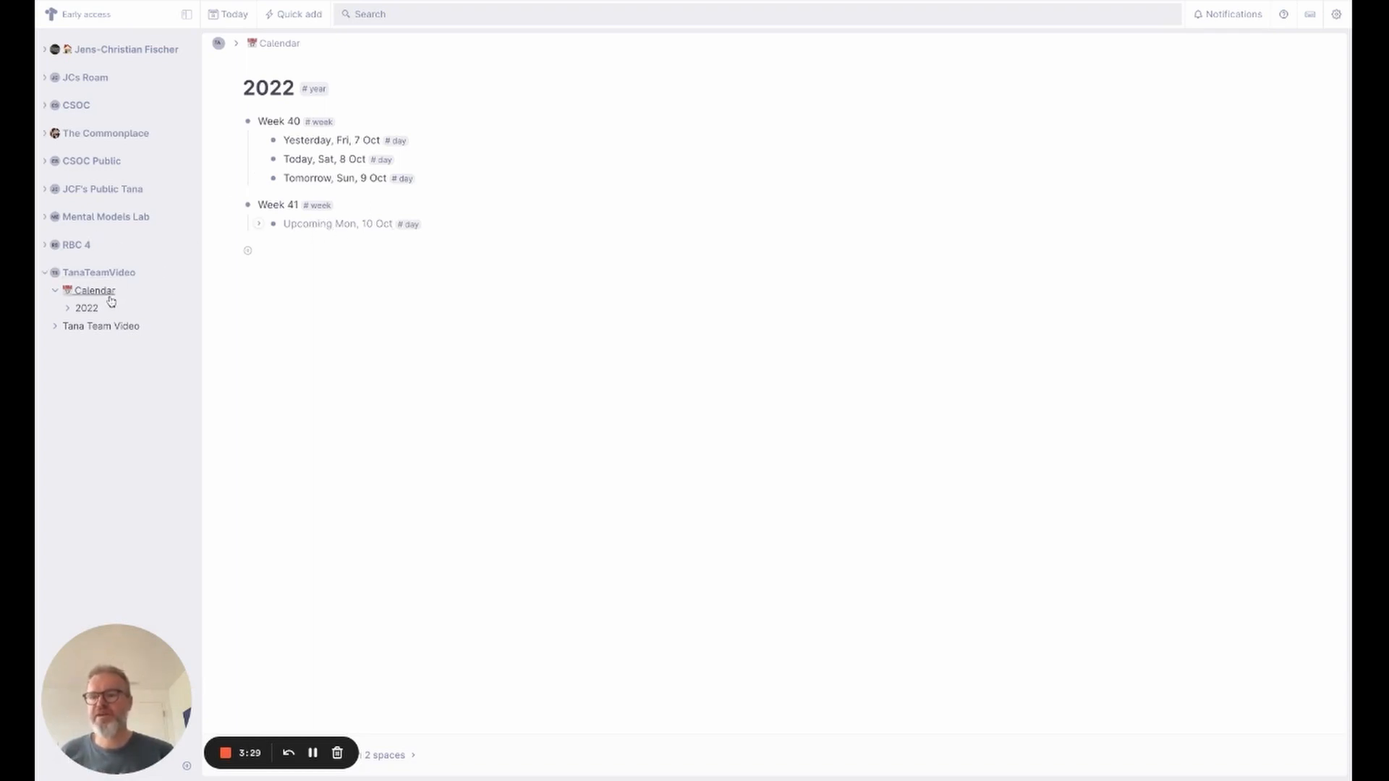
# Open the TanaTeamVideo workspace's schema and bring up the legacy supertag configuration for year
pyautogui.click(110, 271)
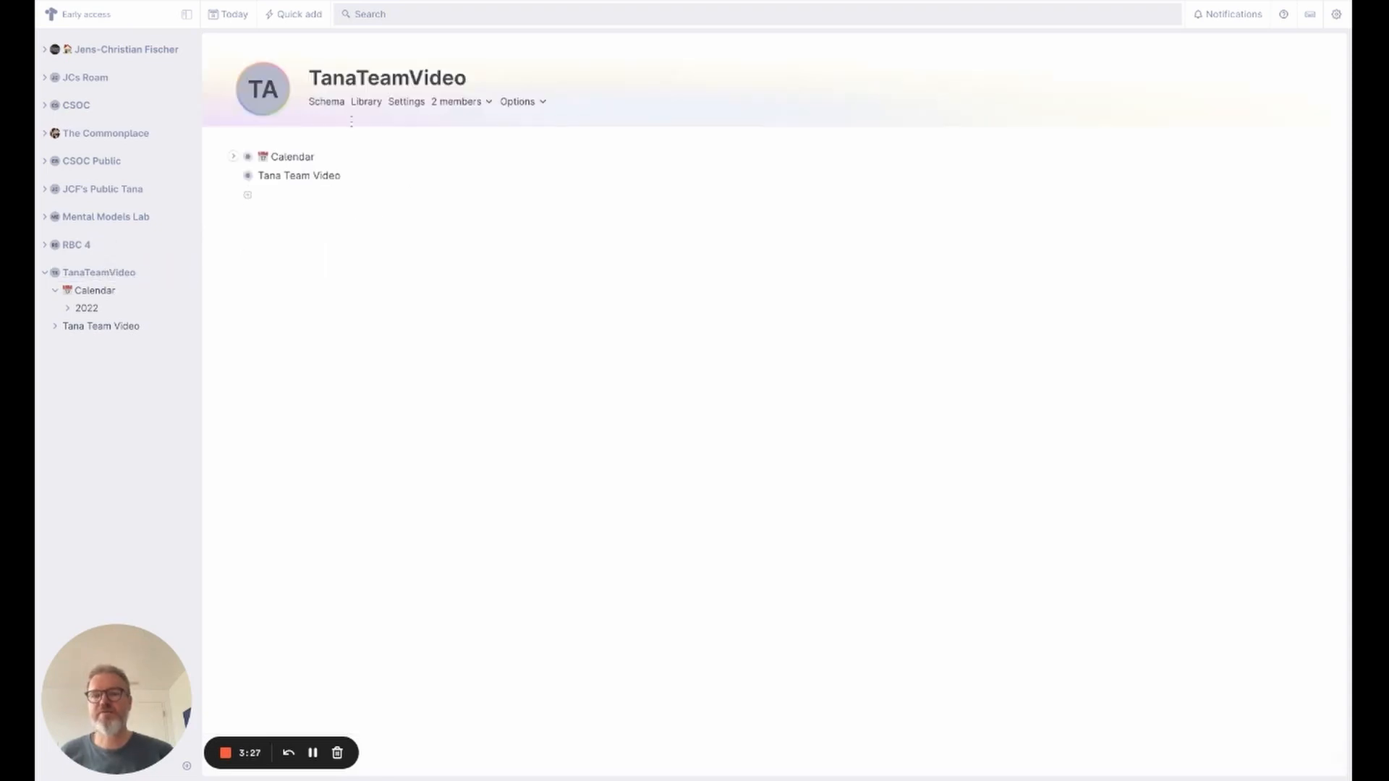
pyautogui.click(327, 102)
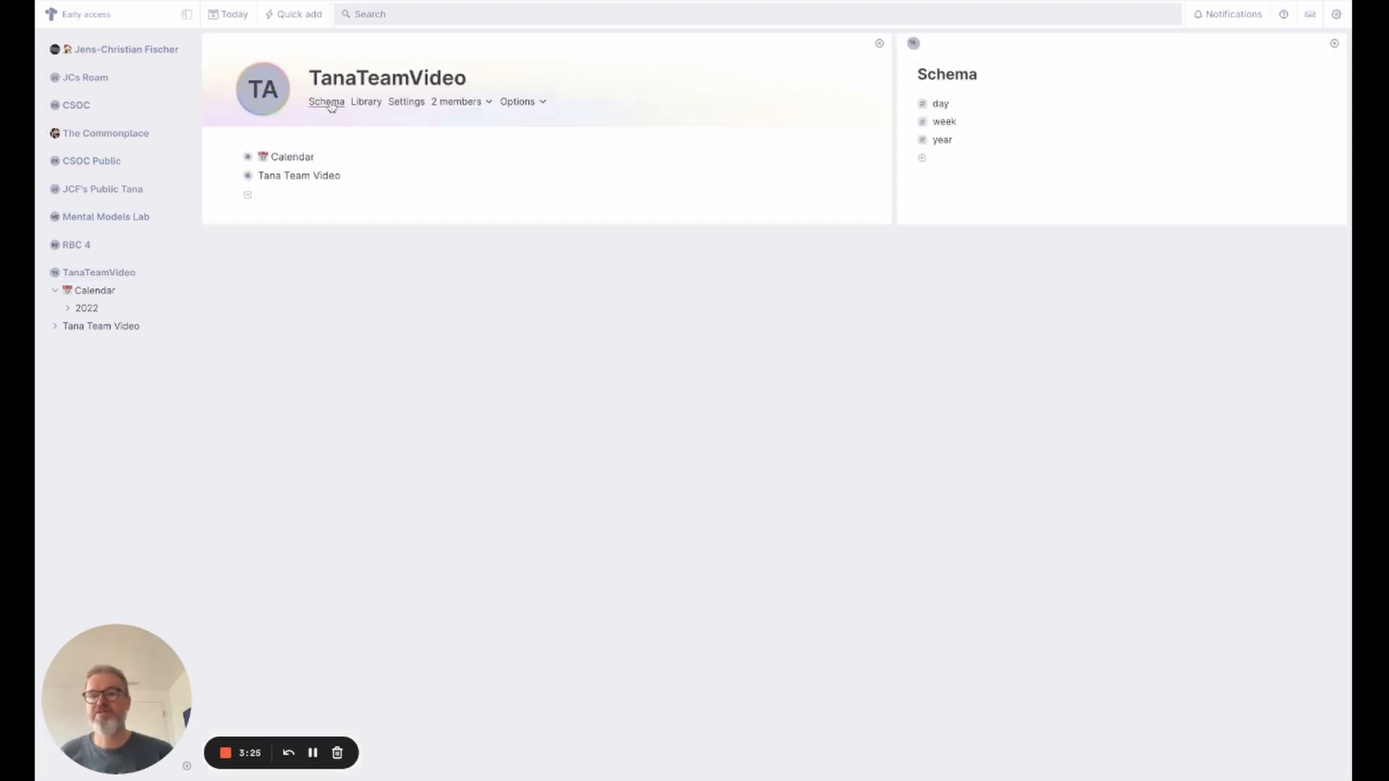
pyautogui.click(972, 140)
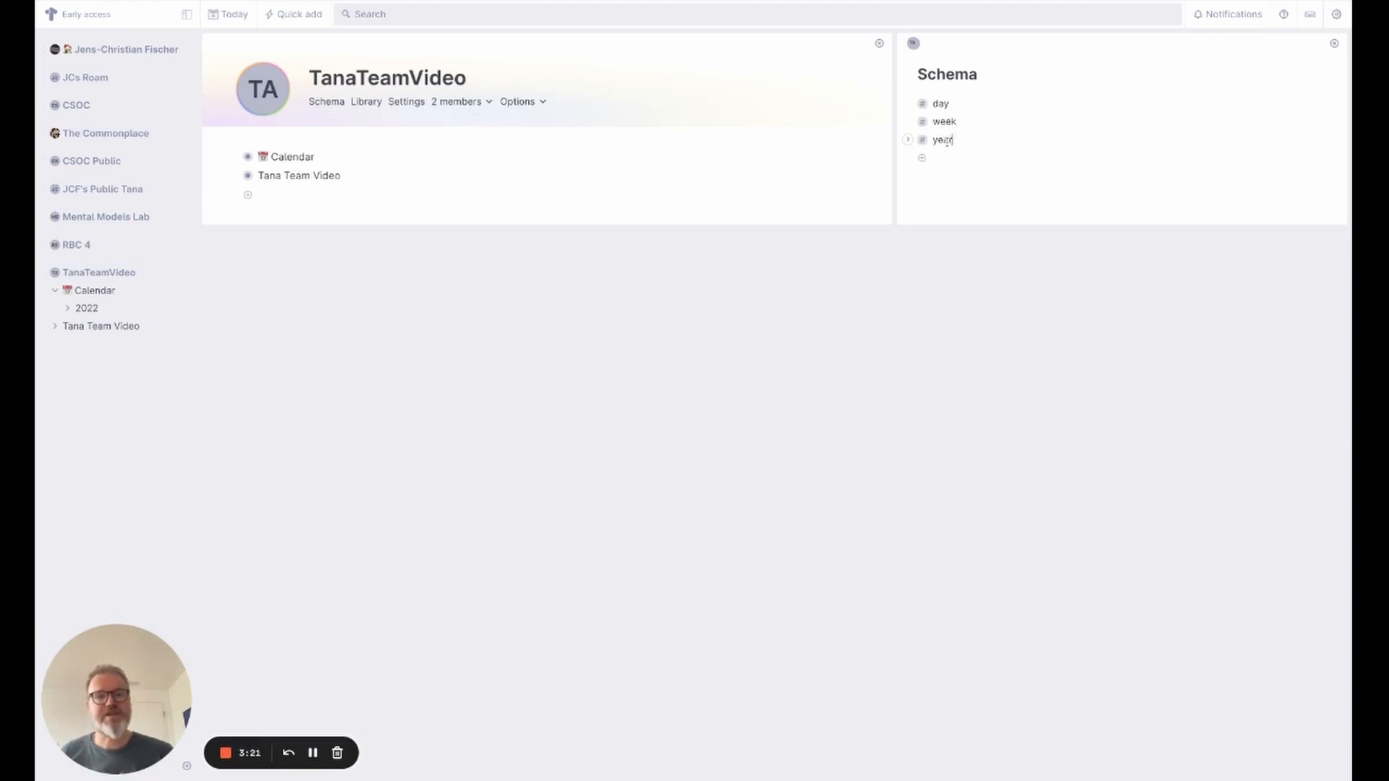
pyautogui.press('super+k')
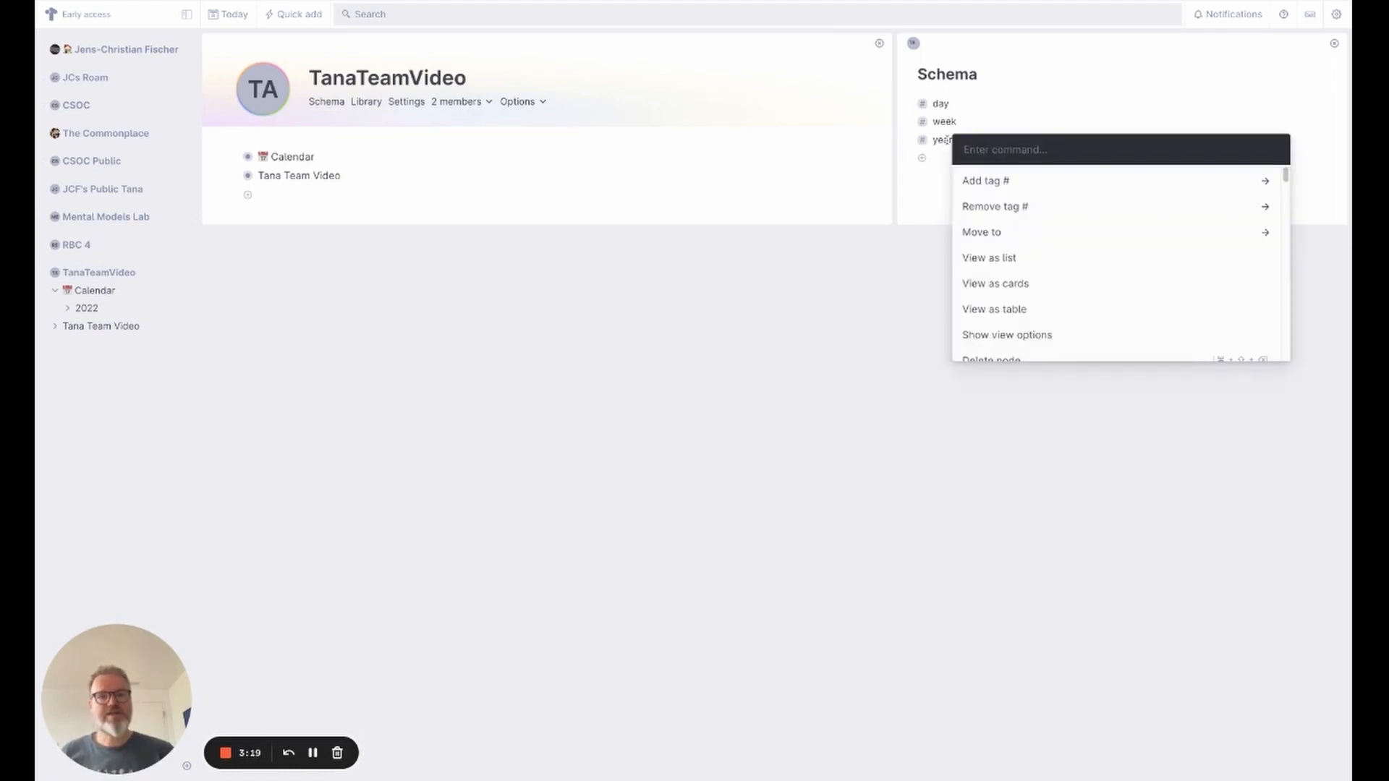
pyautogui.write('conf')
pyautogui.press('Down')
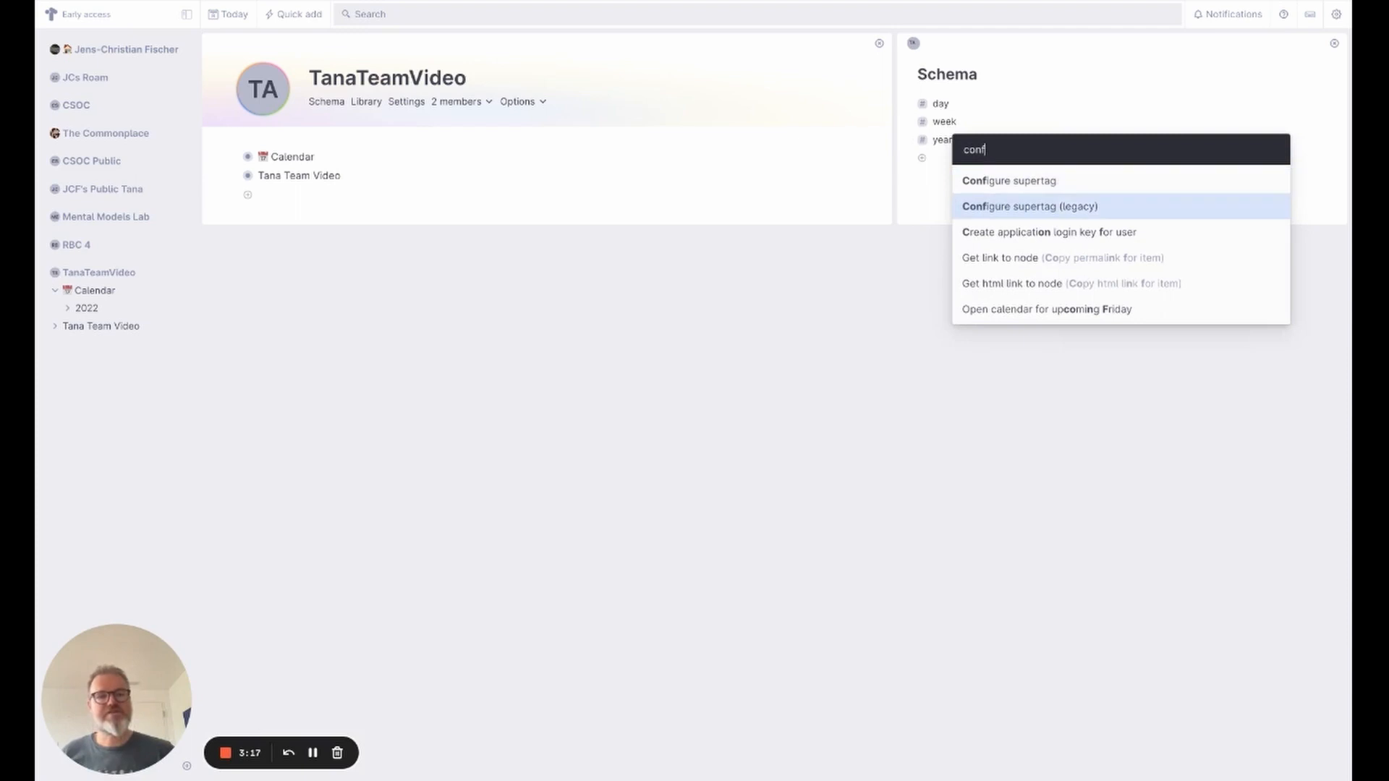
pyautogui.press('Return')
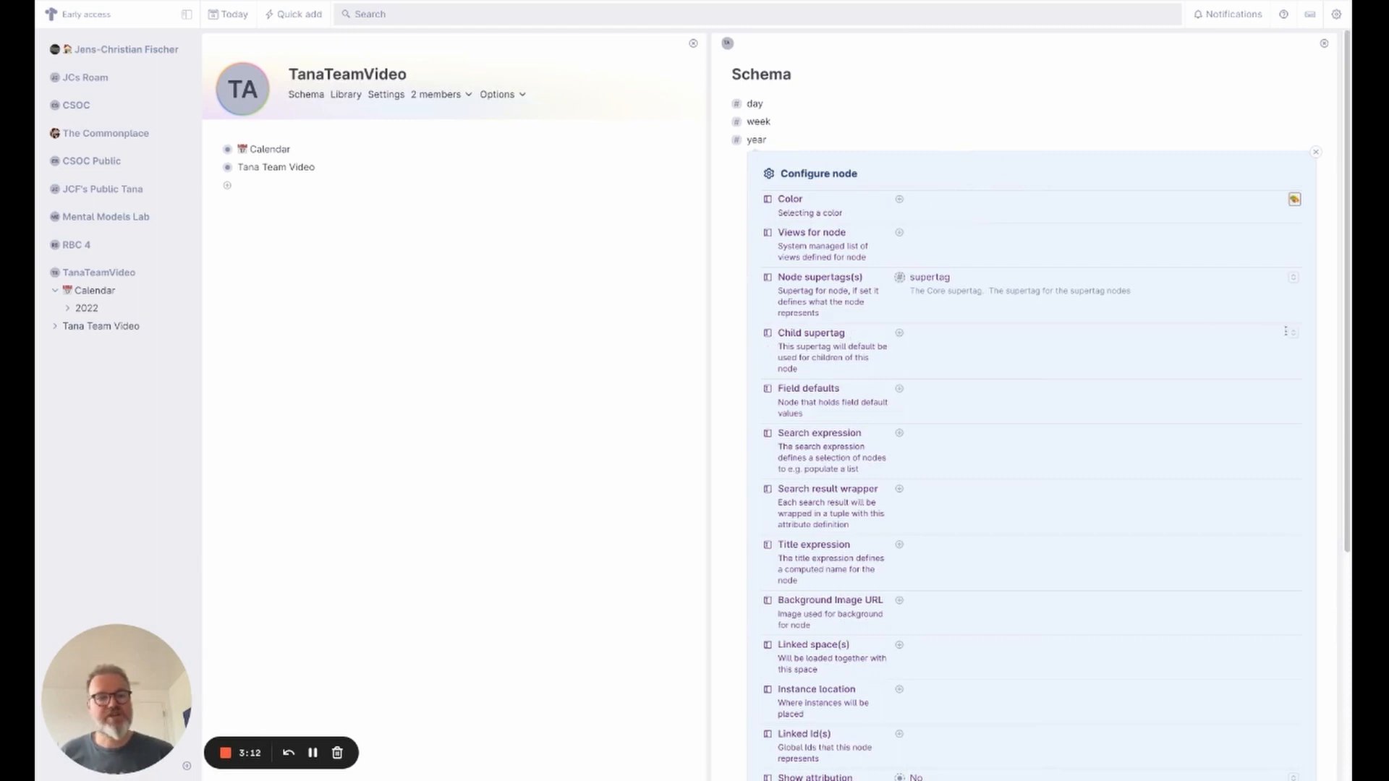
# Set the year supertag's child supertag to the TanaTeamVideo workspace's own week supertag and close its configuration
pyautogui.click(1295, 333)
pyautogui.write('week')
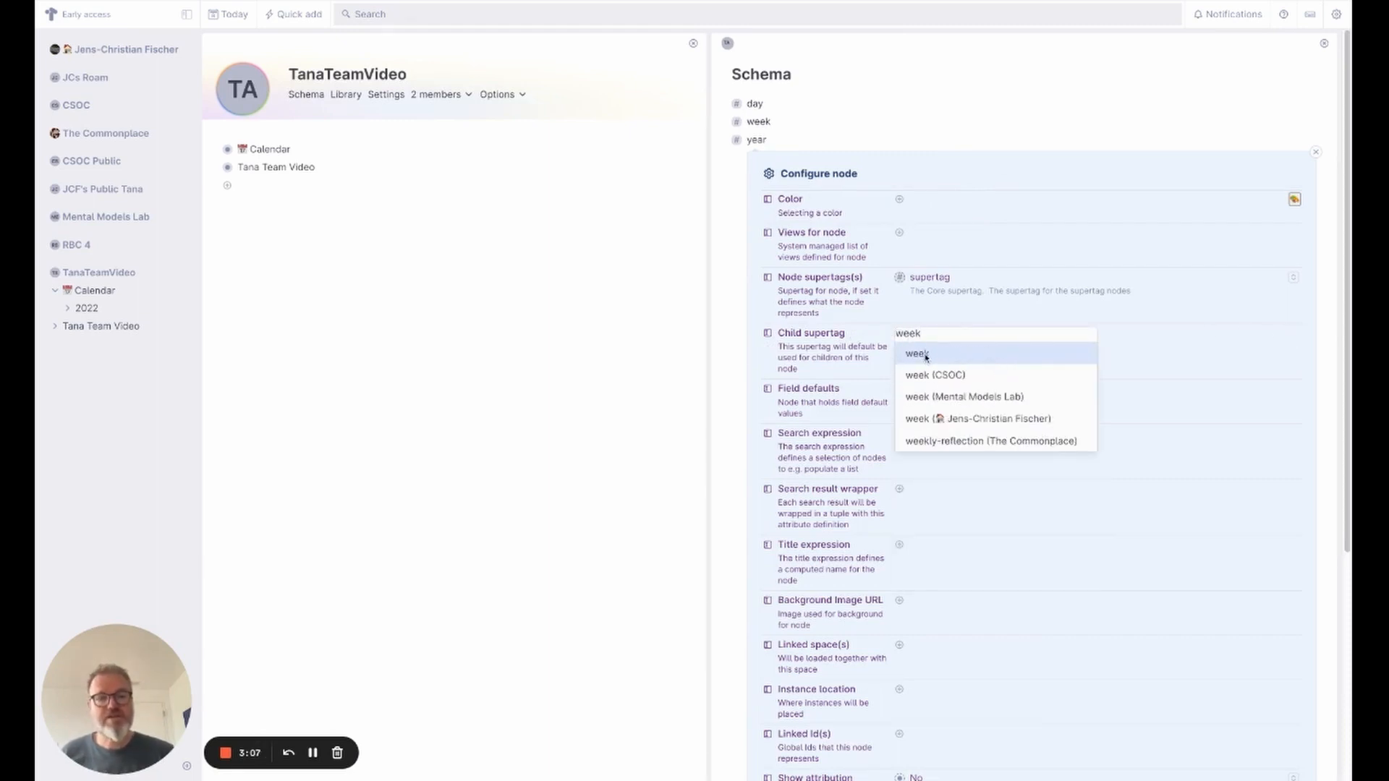
pyautogui.press('Up')
pyautogui.press('Up')
pyautogui.press('Up')
pyautogui.press('Up')
pyautogui.press('Up')
pyautogui.click(932, 356)
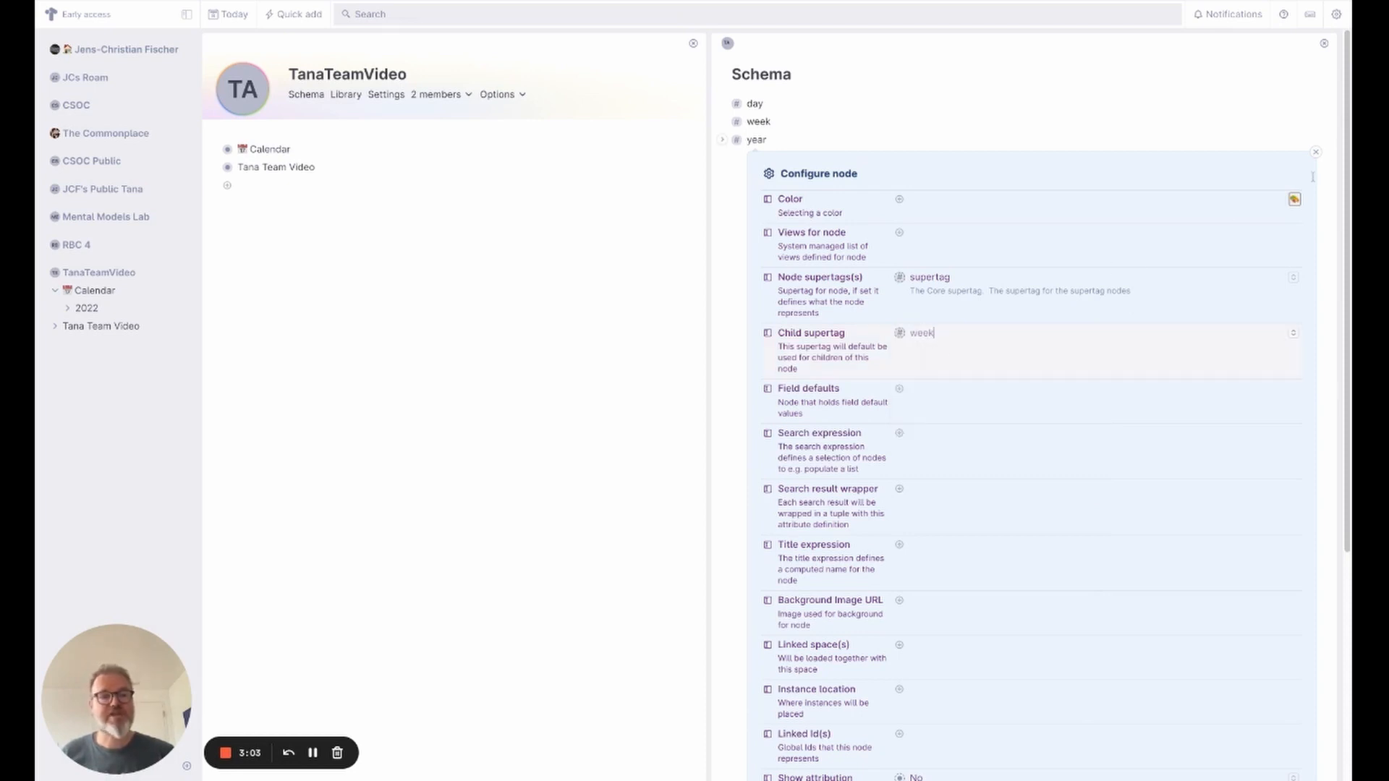
pyautogui.click(1316, 152)
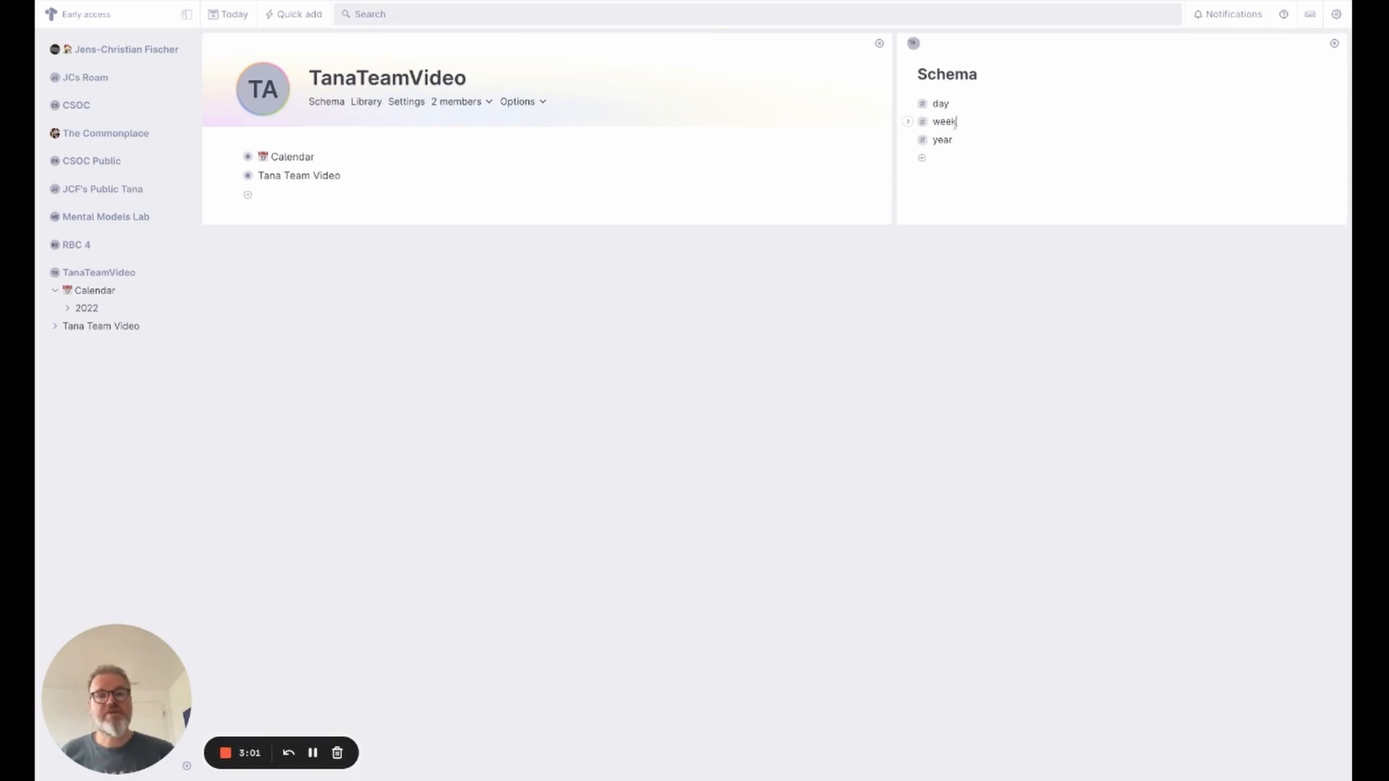
# Set the week supertag's child supertag to the workspace's own day in its legacy configuration, and close the schema
pyautogui.hotkey('ctrl', 'k')
pyautogui.write('w')
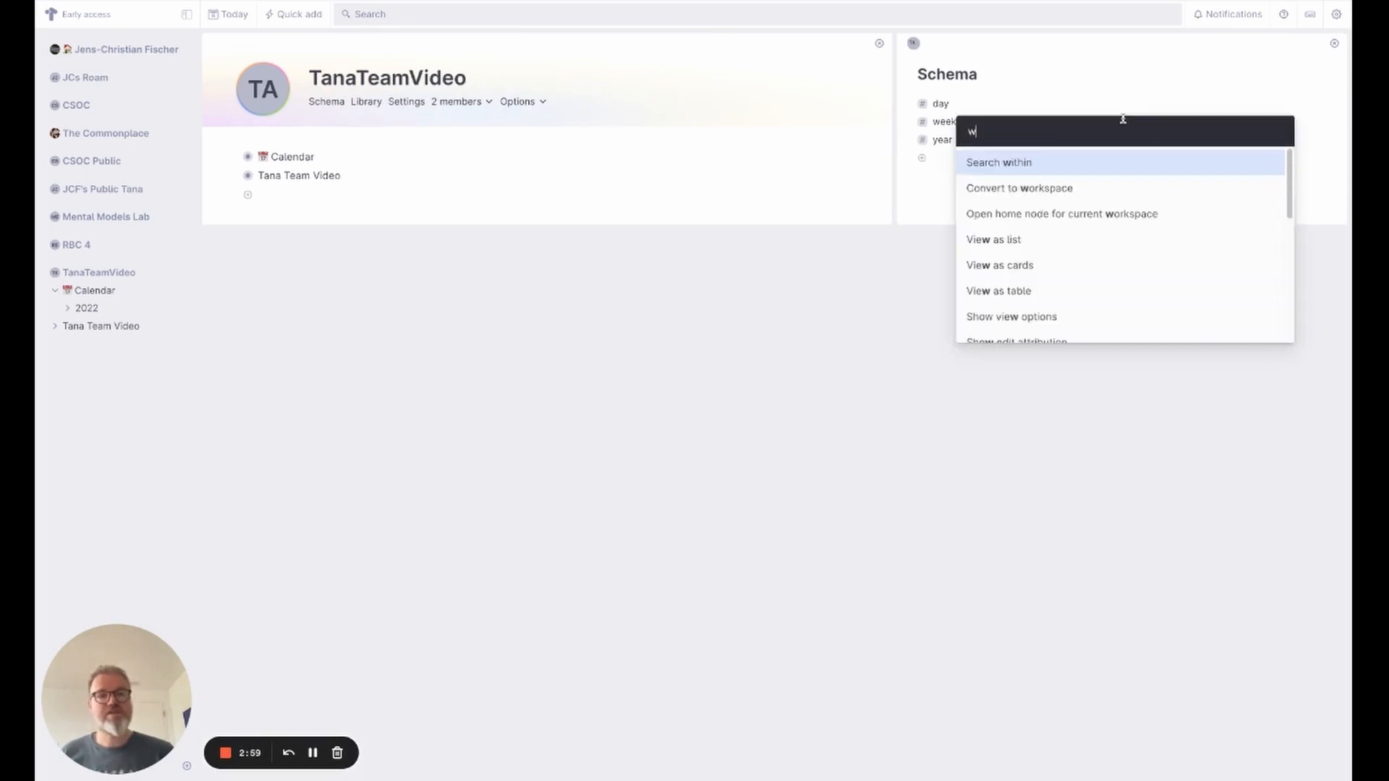
pyautogui.press('BackSpace')
pyautogui.write('conf')
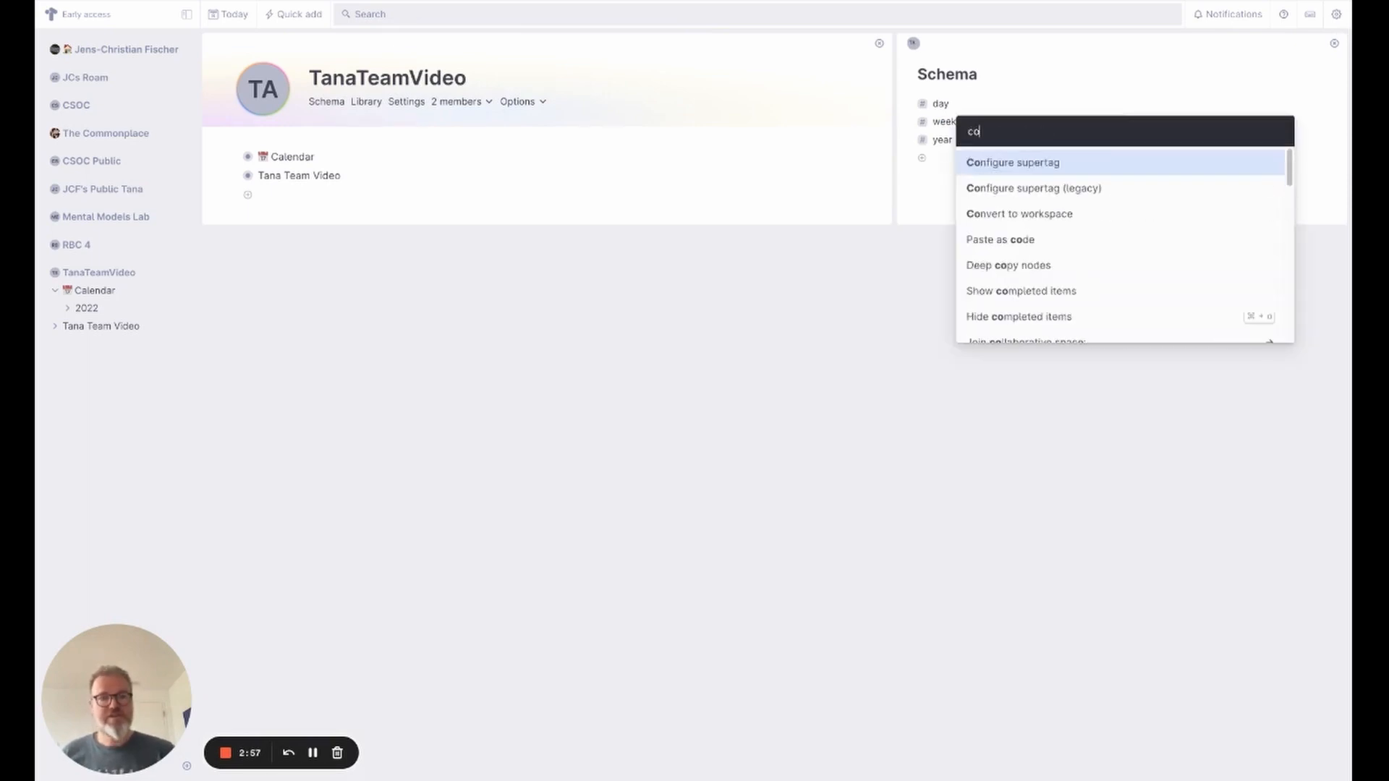
pyautogui.click(1094, 187)
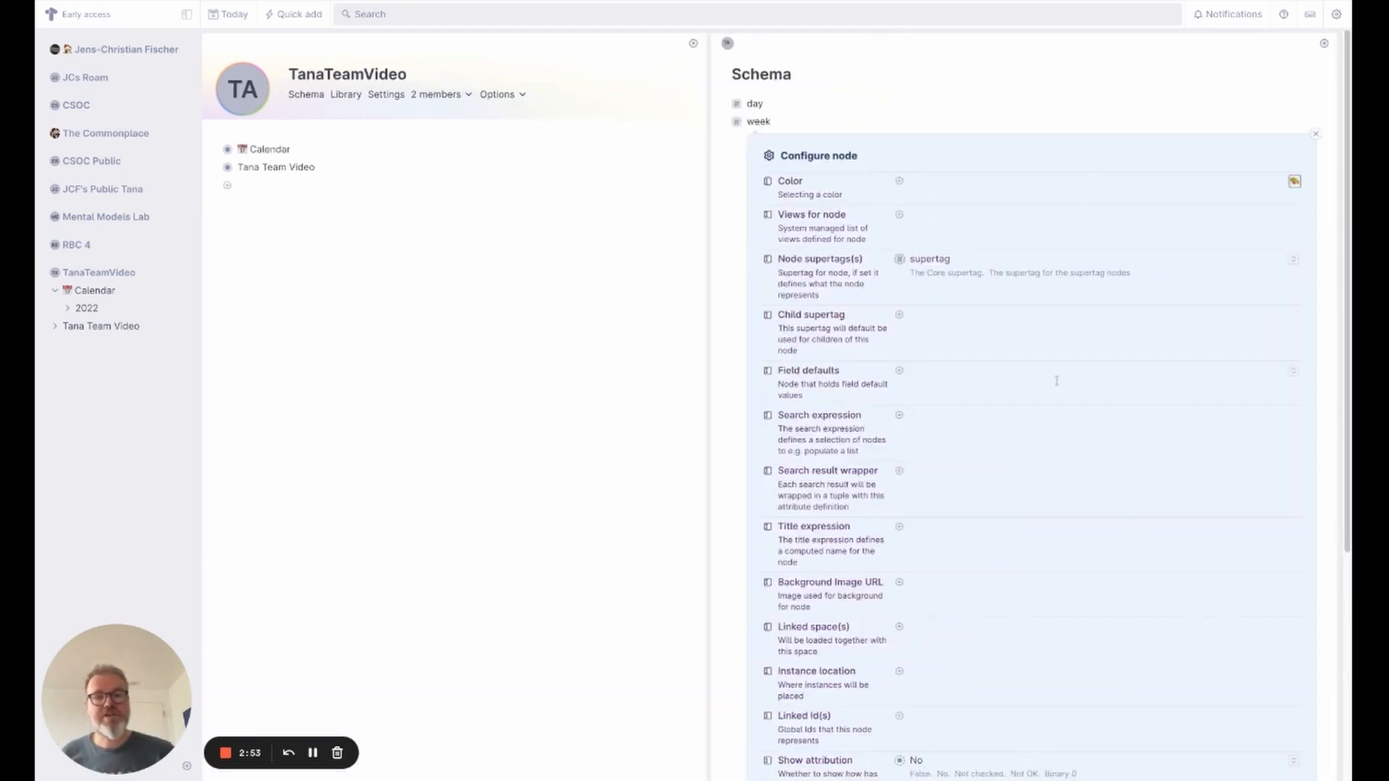
pyautogui.click(1076, 317)
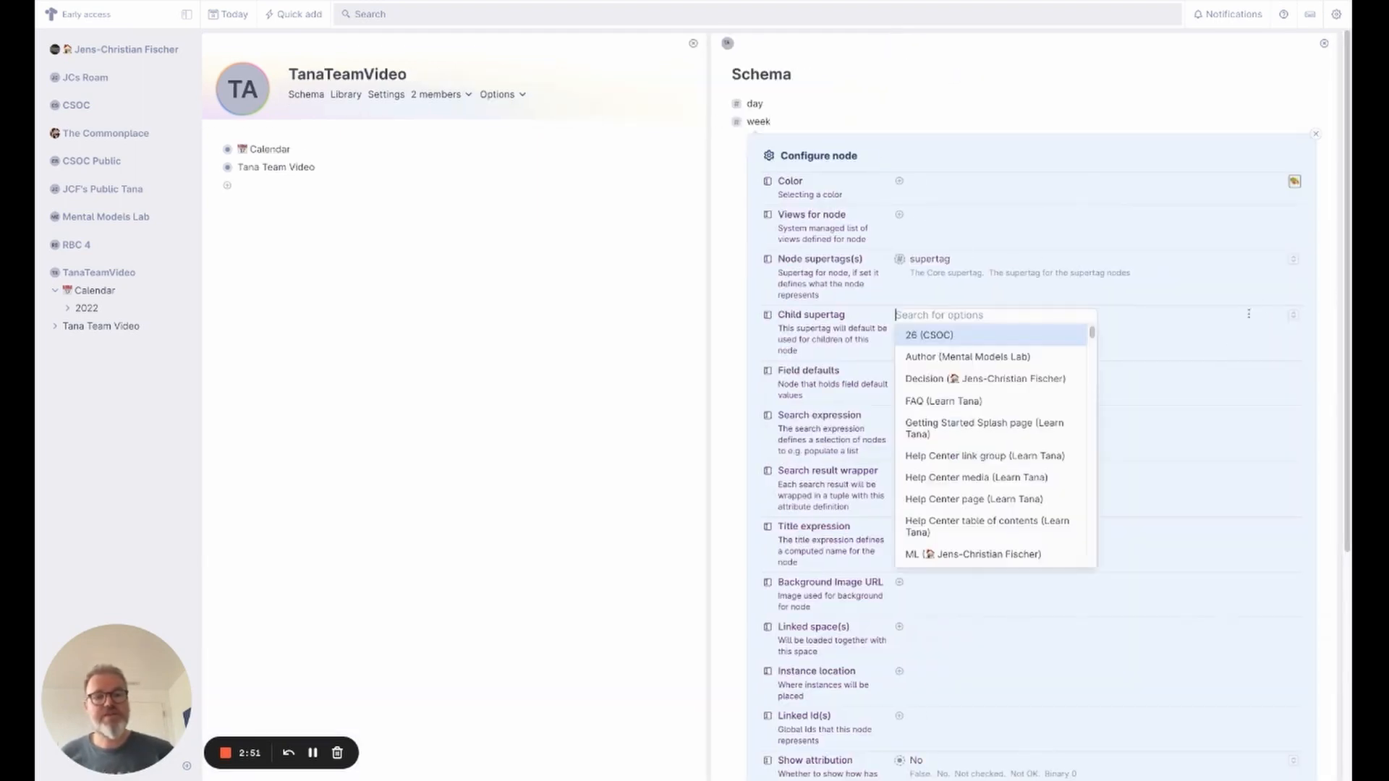
pyautogui.write('day')
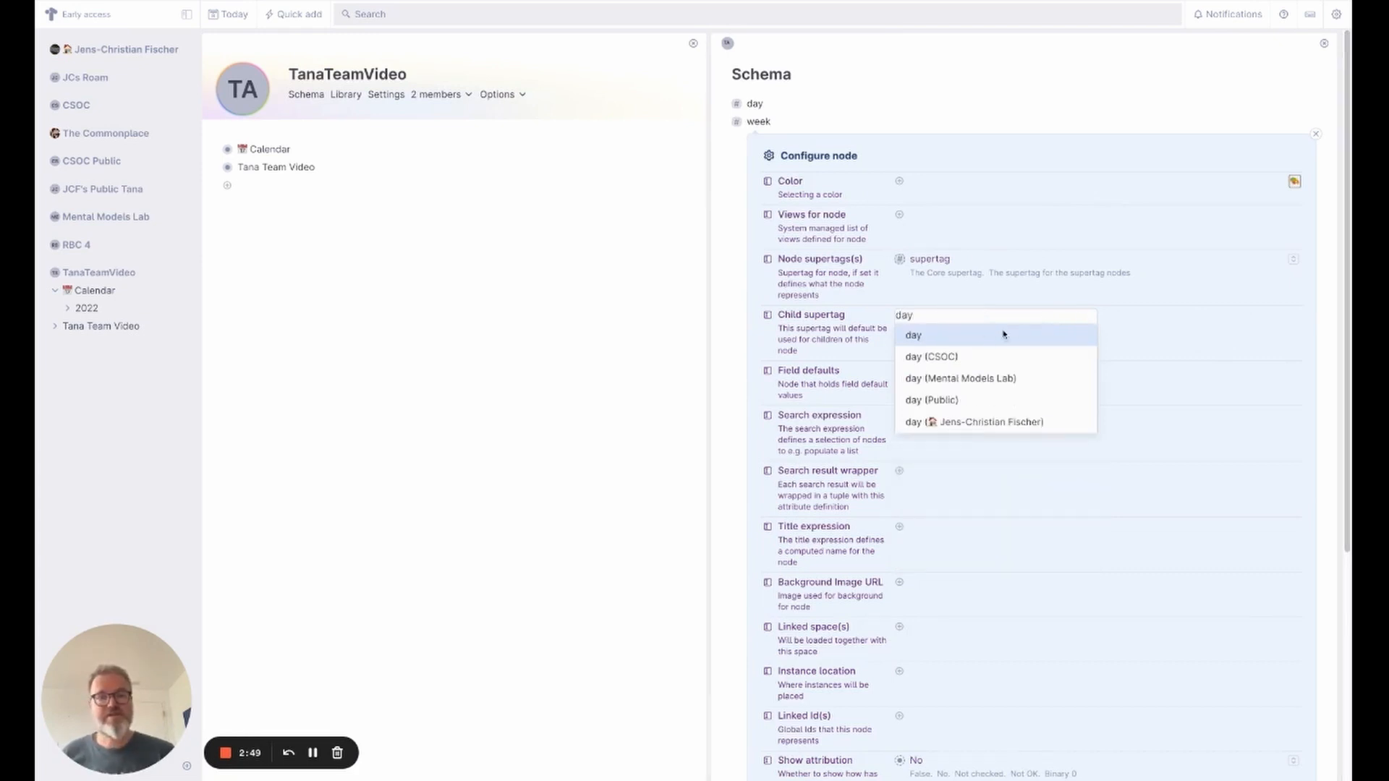
pyautogui.click(970, 338)
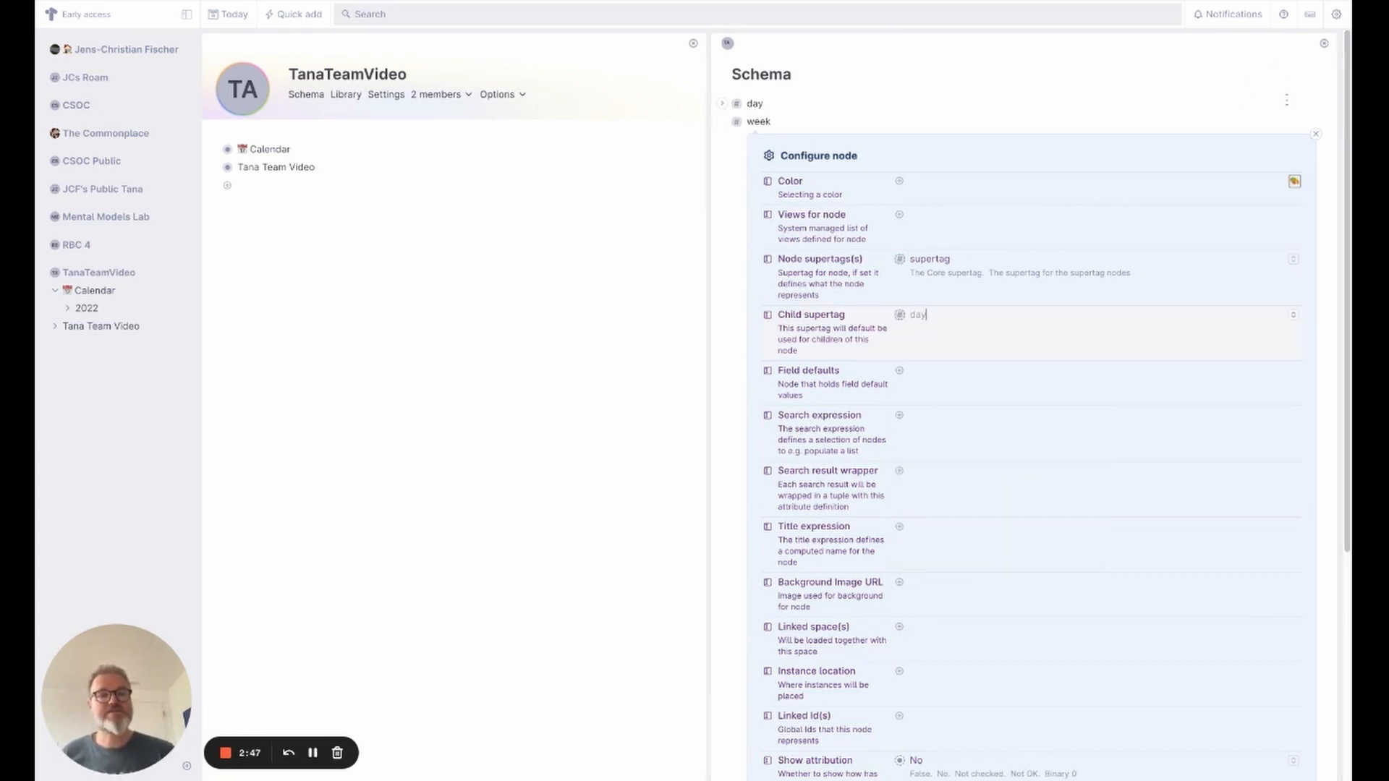
pyautogui.click(1316, 134)
pyautogui.click(1336, 44)
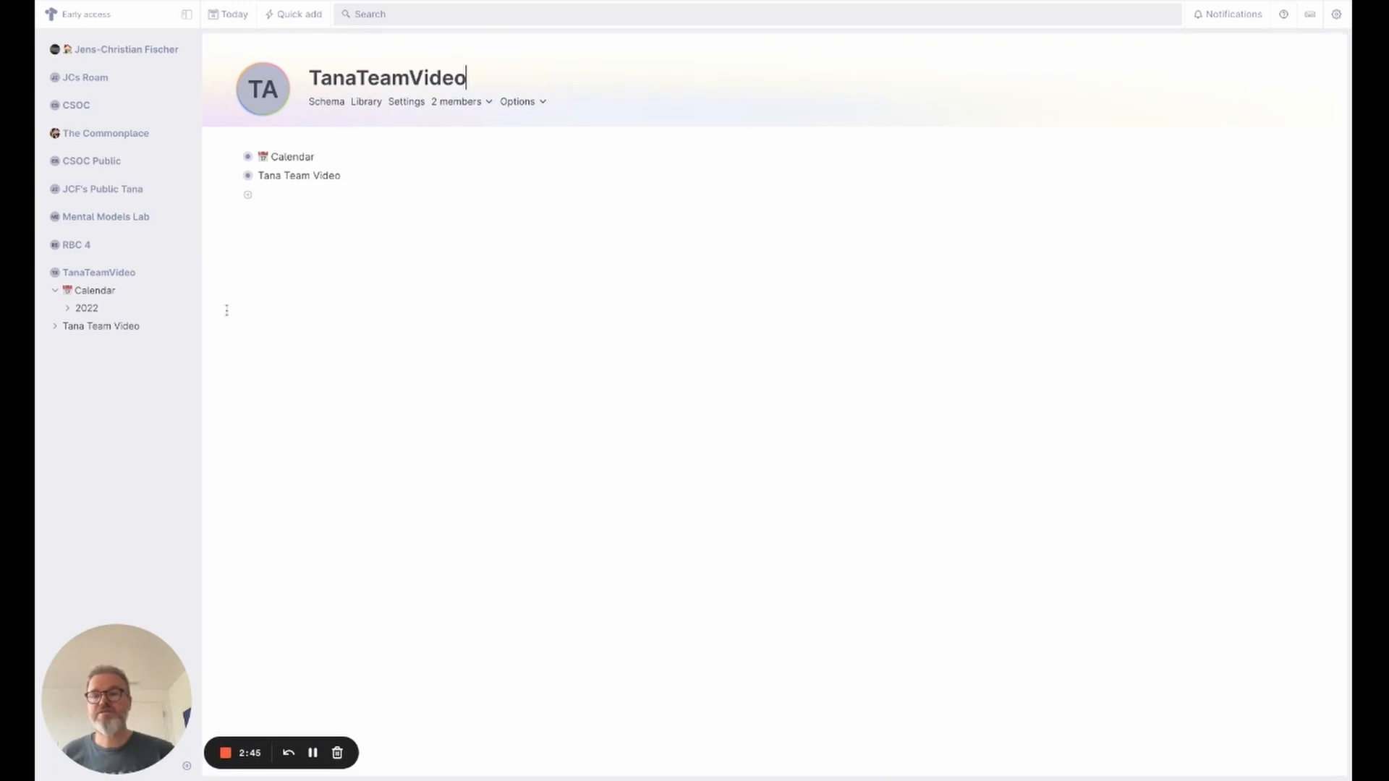
# Open today's node in the TanaTeamVideo calendar and delete the three empty nodes tagged day, week and year
pyautogui.click(90, 292)
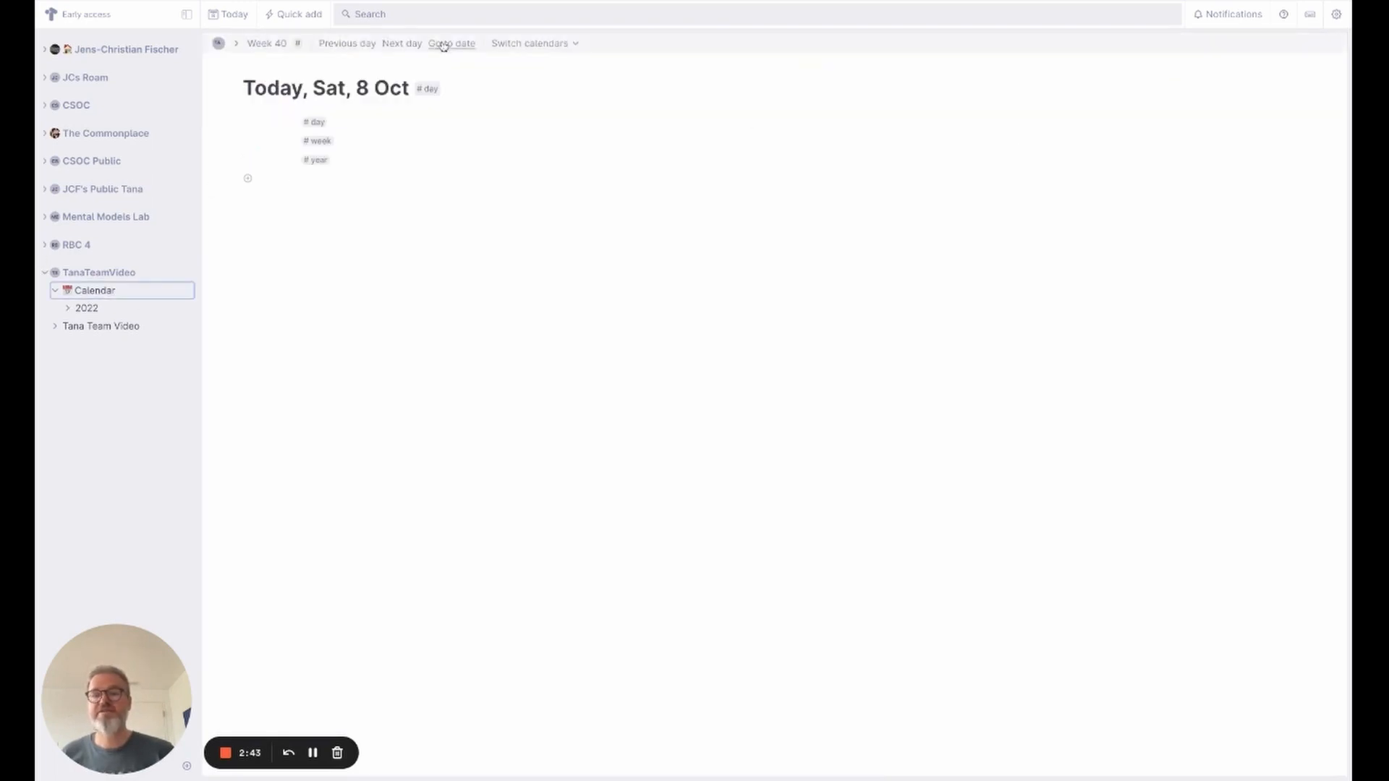
pyautogui.moveTo(343, 160); pyautogui.dragTo(237, 114)
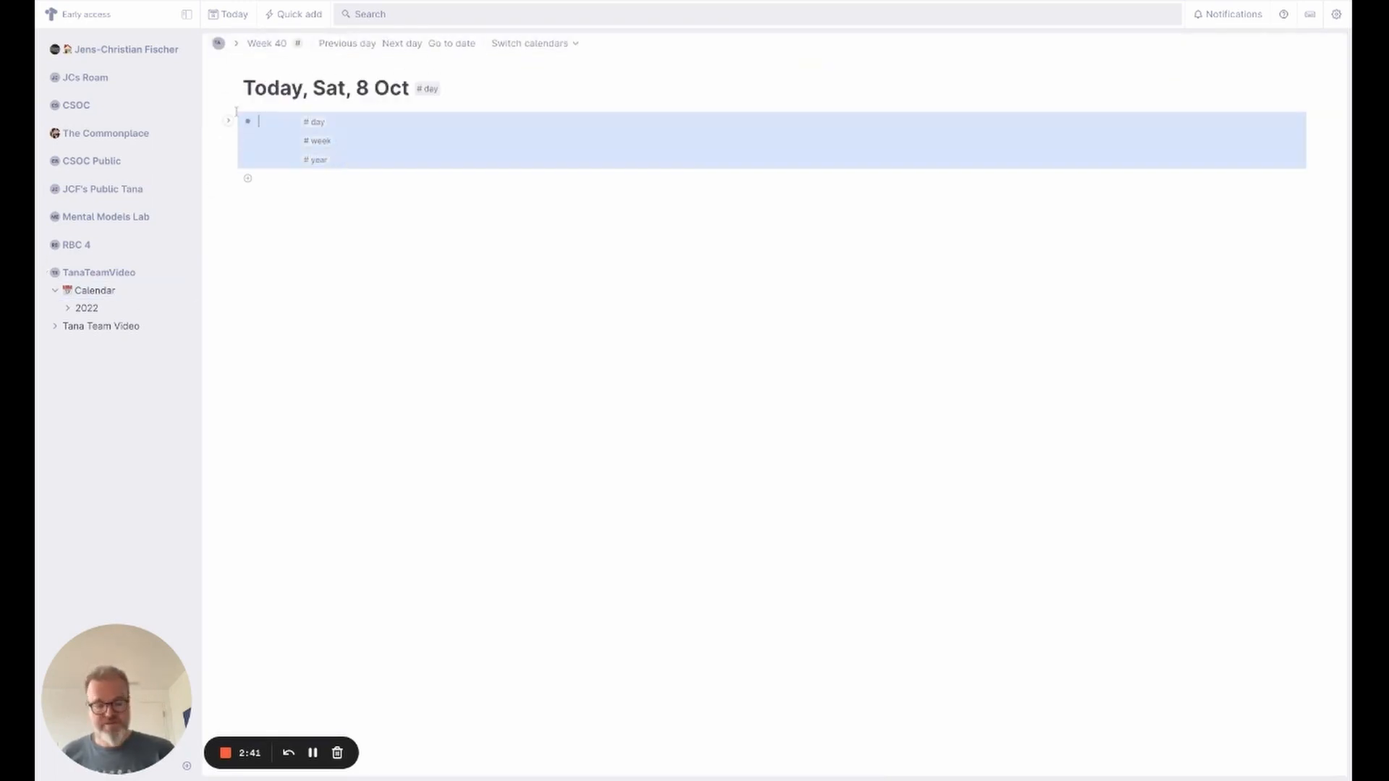
pyautogui.press('Delete')
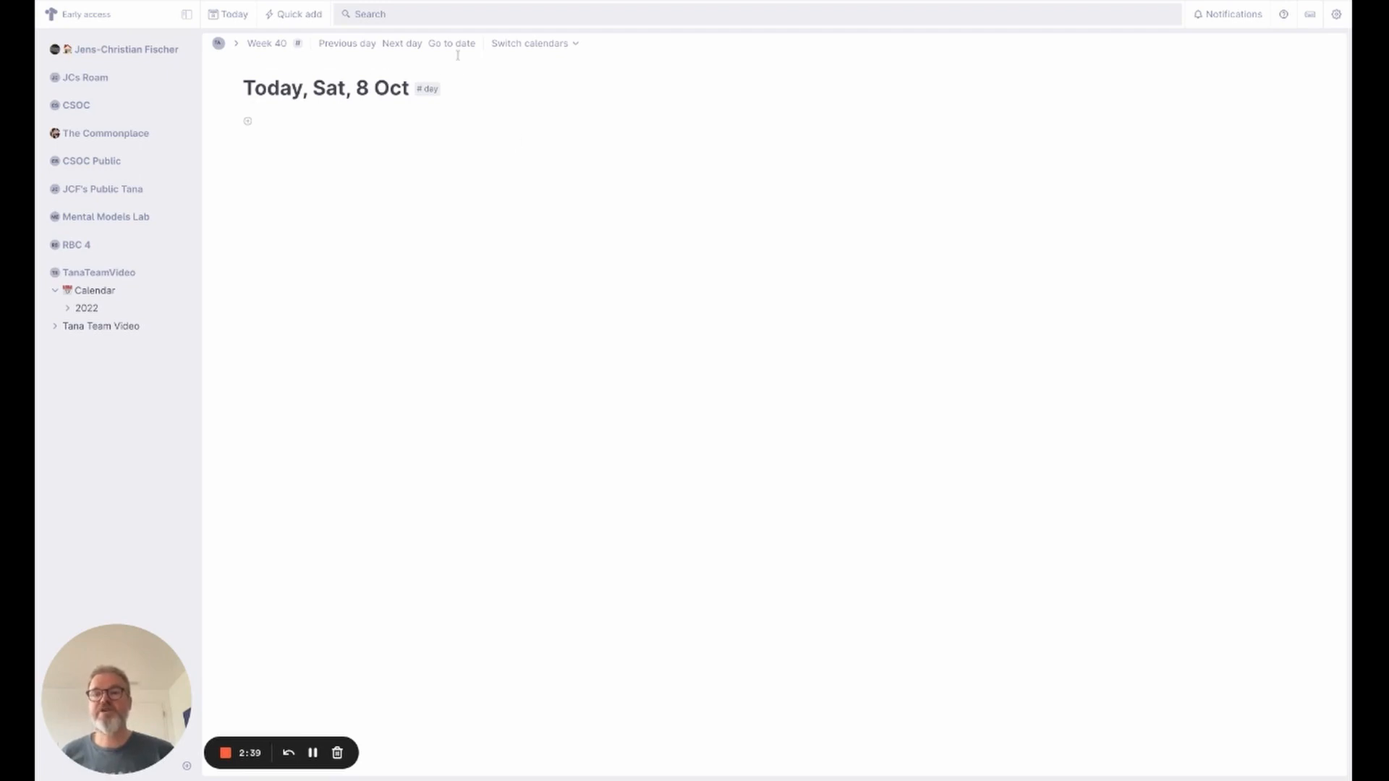
# Advance the calendar one day at a time from Sat, 8 Oct to Tue, 11 Oct to check the automatic tagging
pyautogui.click(417, 45)
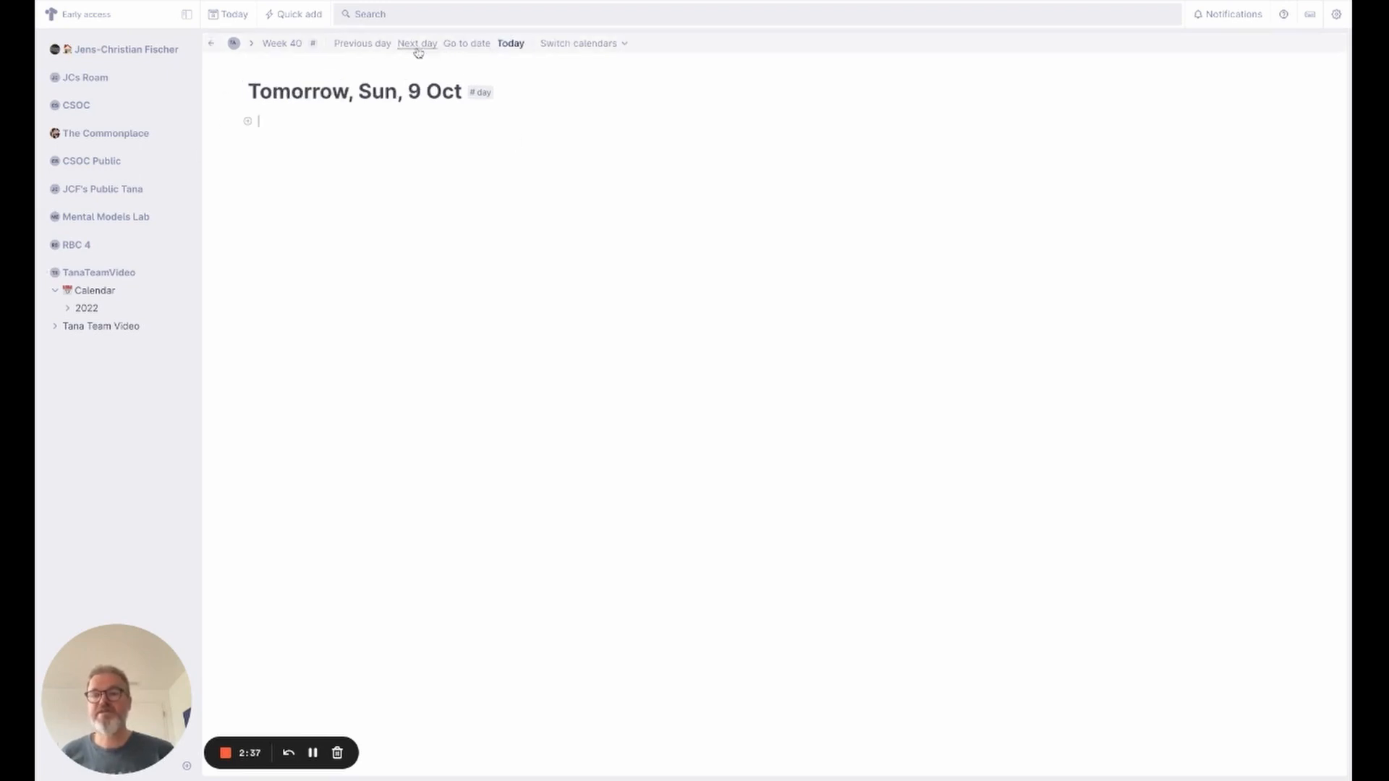
pyautogui.click(417, 45)
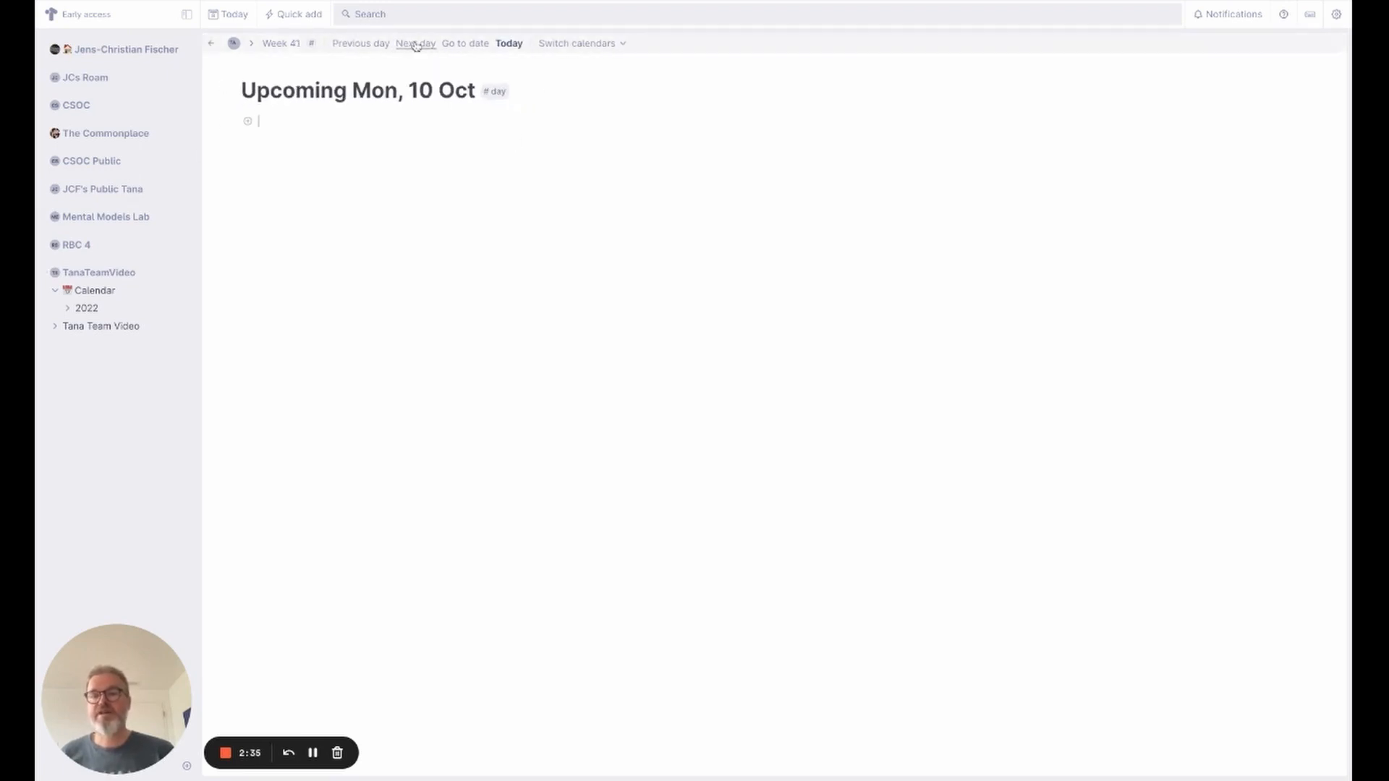
pyautogui.click(417, 45)
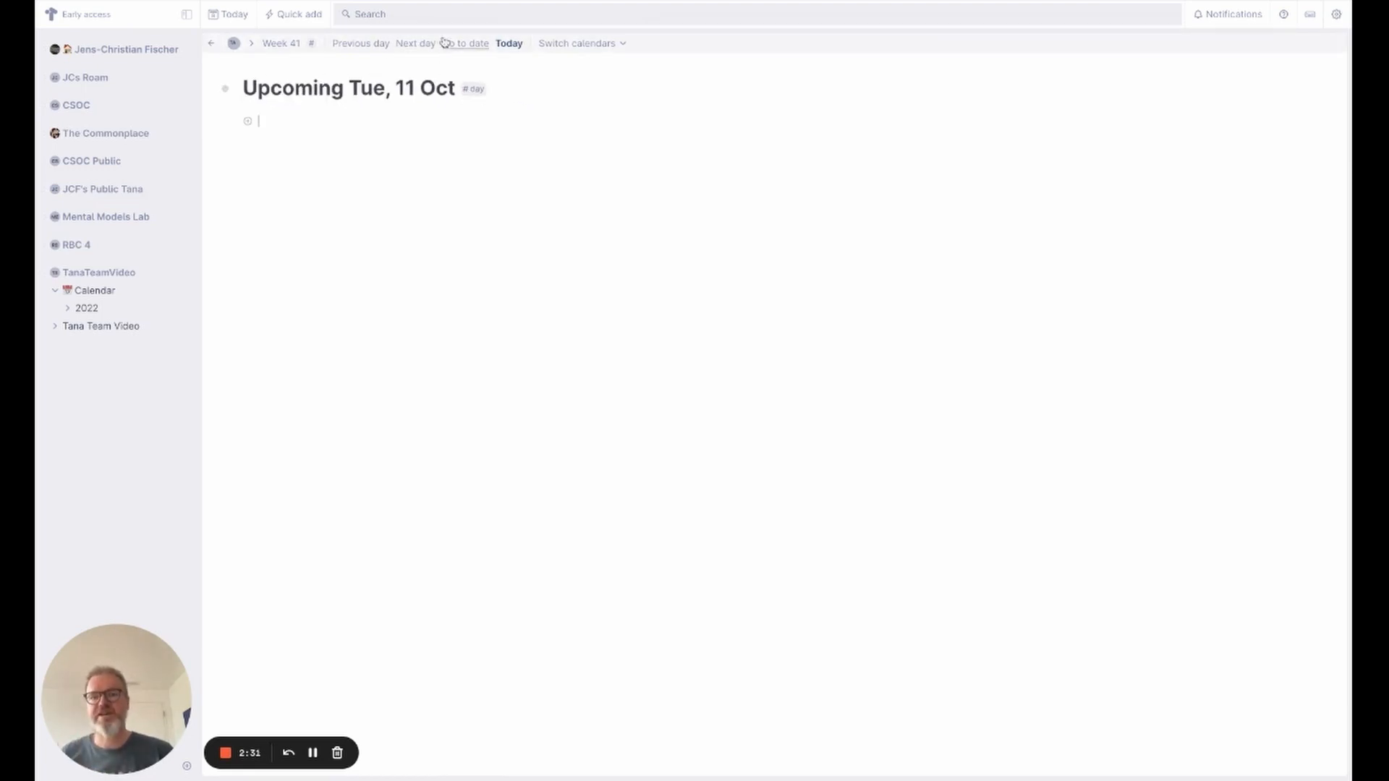
pyautogui.click(361, 120)
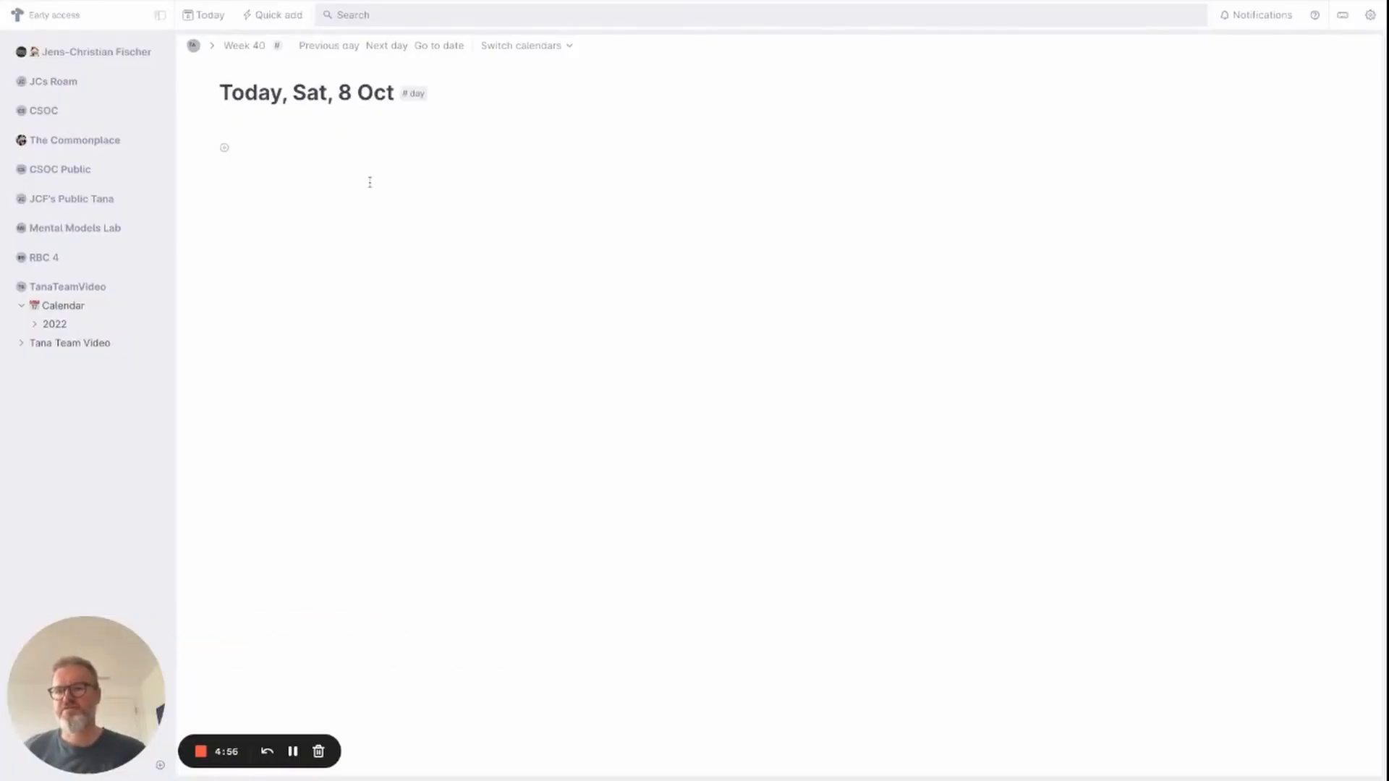
# Add a Todo node to the Sat, 8 Oct page with the child nodes Task, Tension and Questions
pyautogui.click(267, 148)
pyautogui.write('Todo')
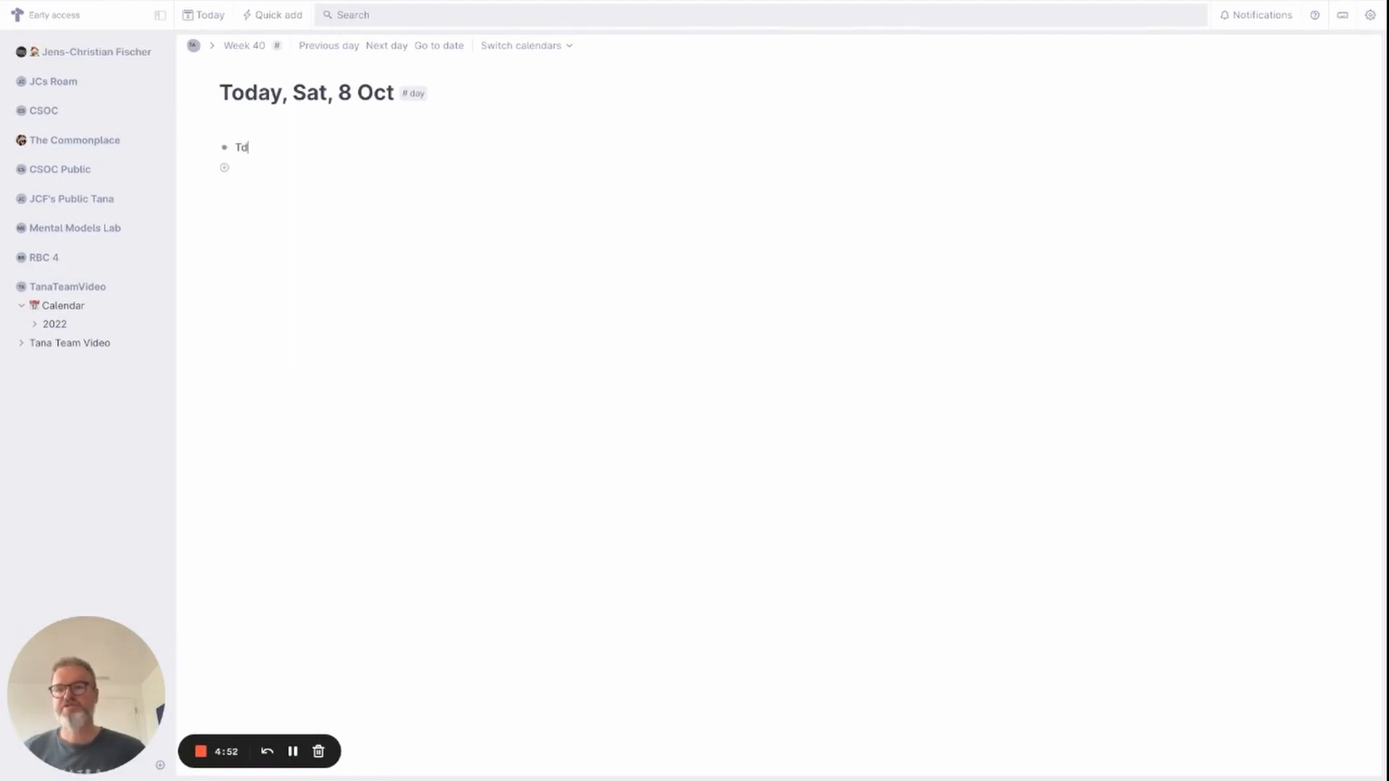
pyautogui.press('Return')
pyautogui.press('Tab')
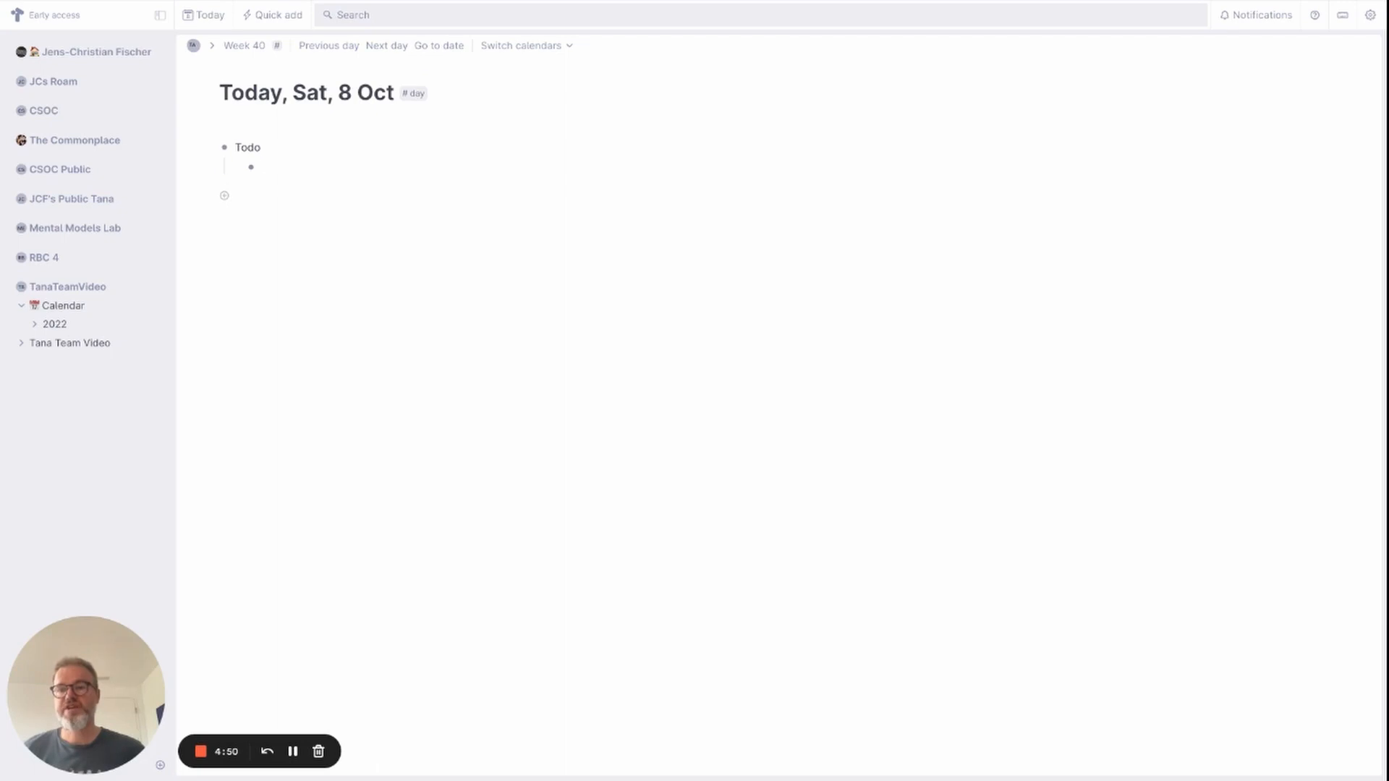
pyautogui.write('Task')
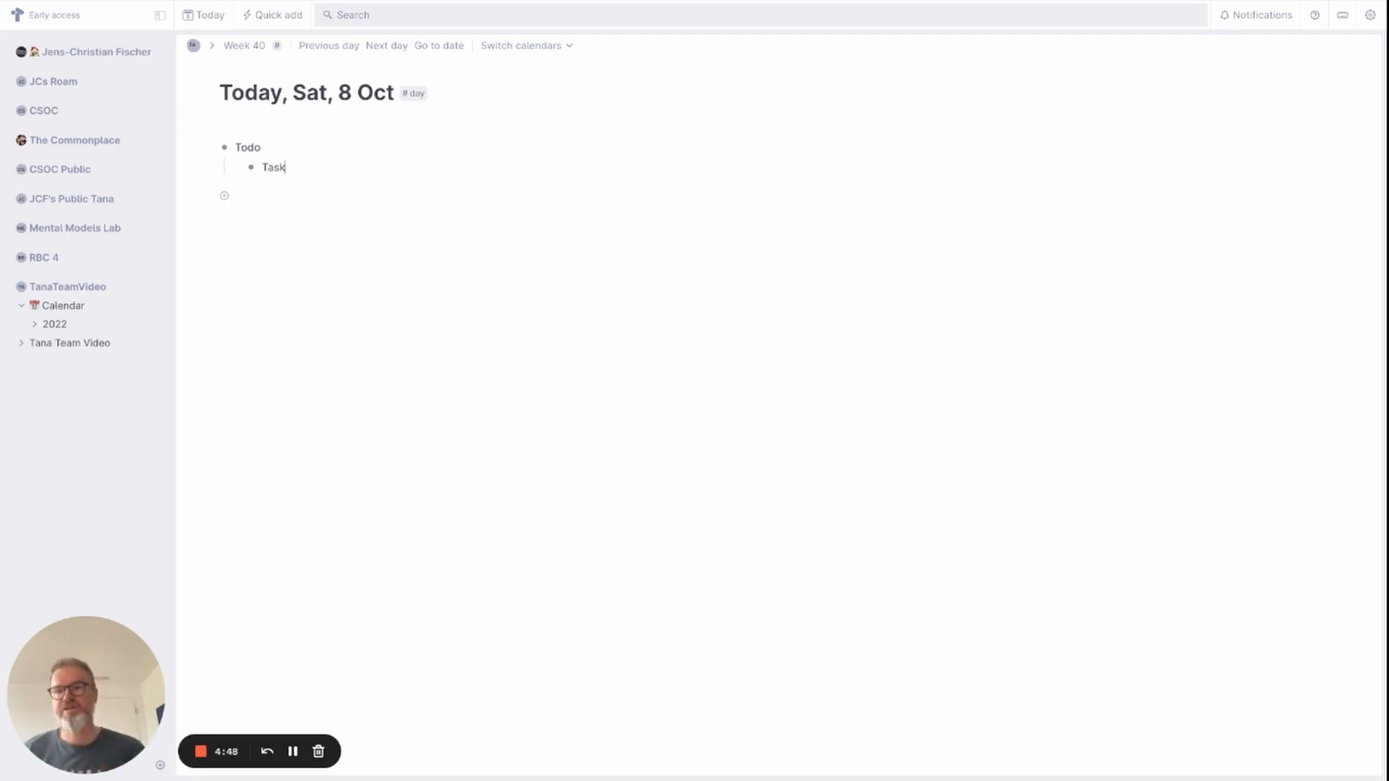
pyautogui.press('Return')
pyautogui.write('Tension')
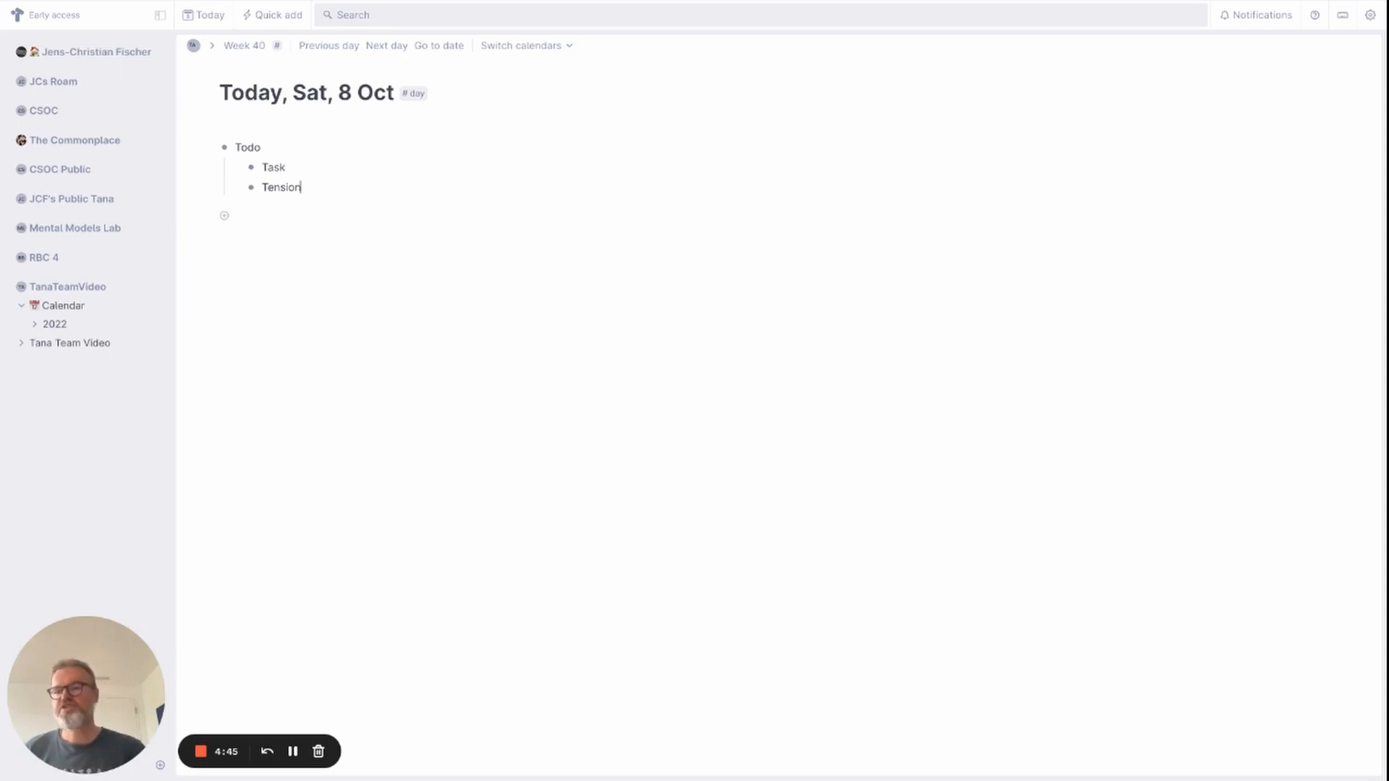
pyautogui.press('Return')
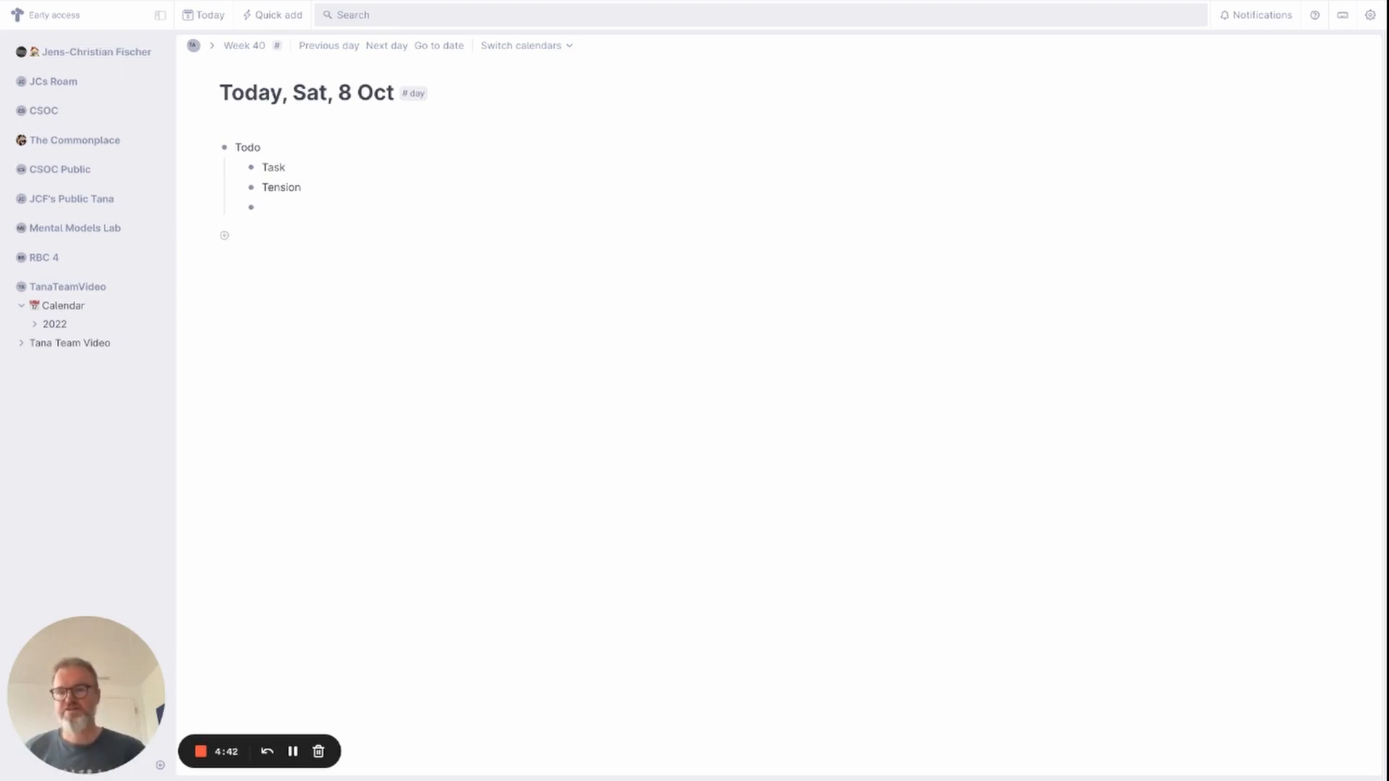
pyautogui.write('Questions')
pyautogui.press('Return')
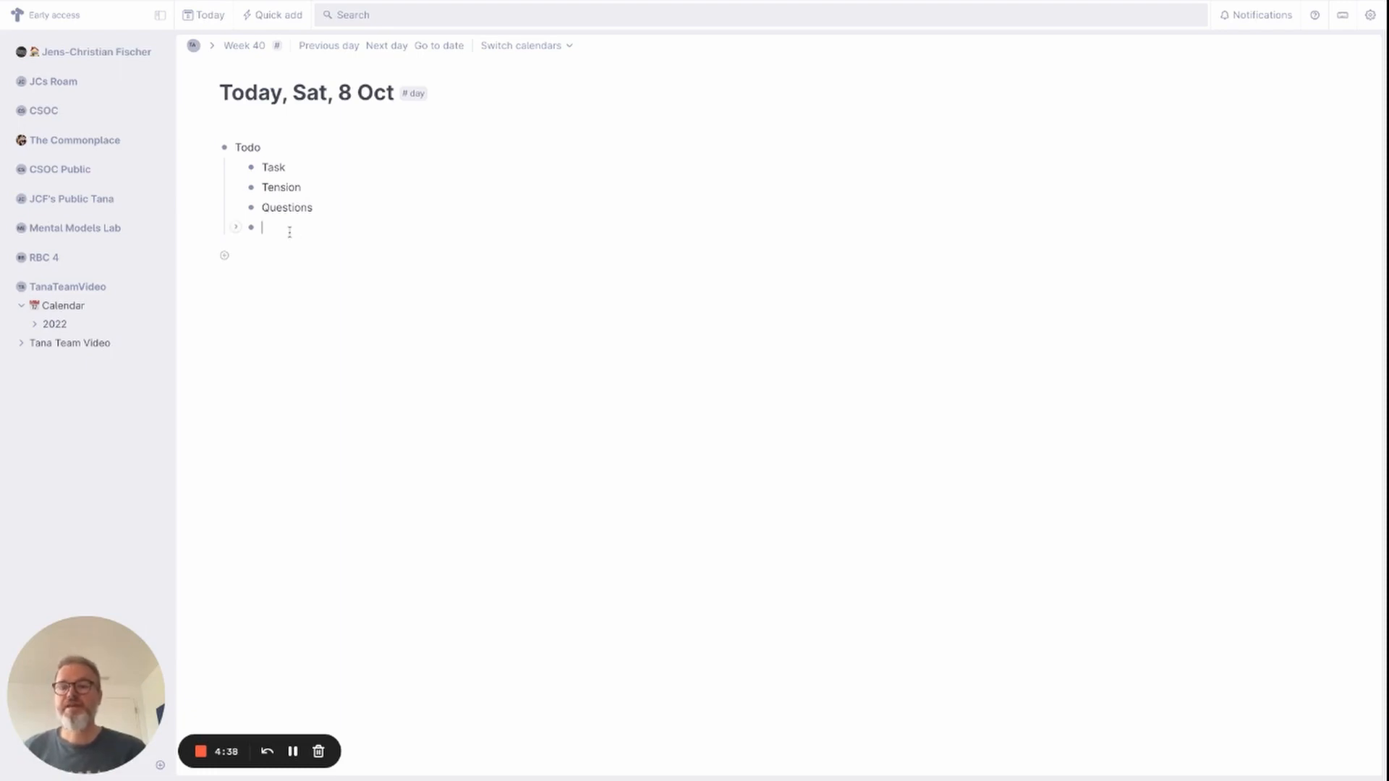
# Create a new supertag named todo and apply it to the Todo node
pyautogui.click(270, 148)
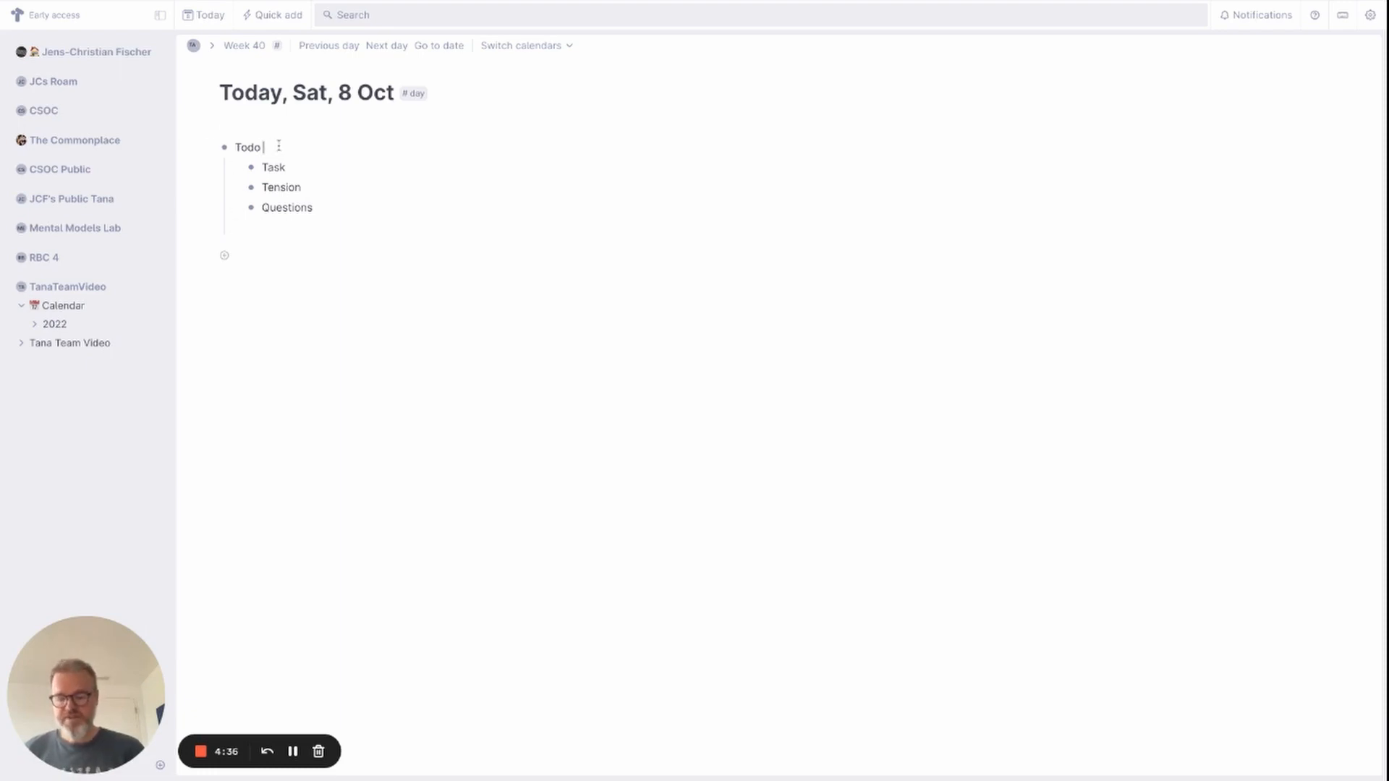
pyautogui.write('#todo')
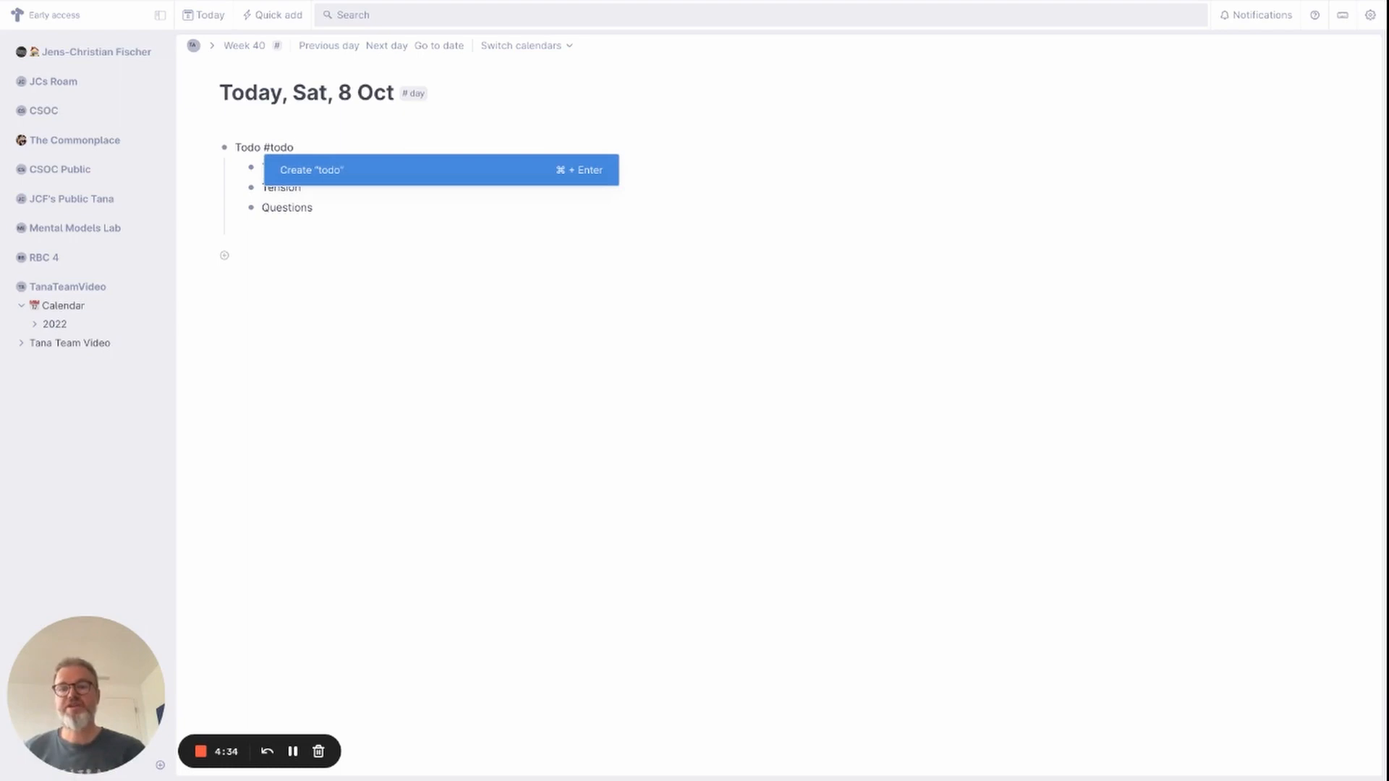
pyautogui.press('Return')
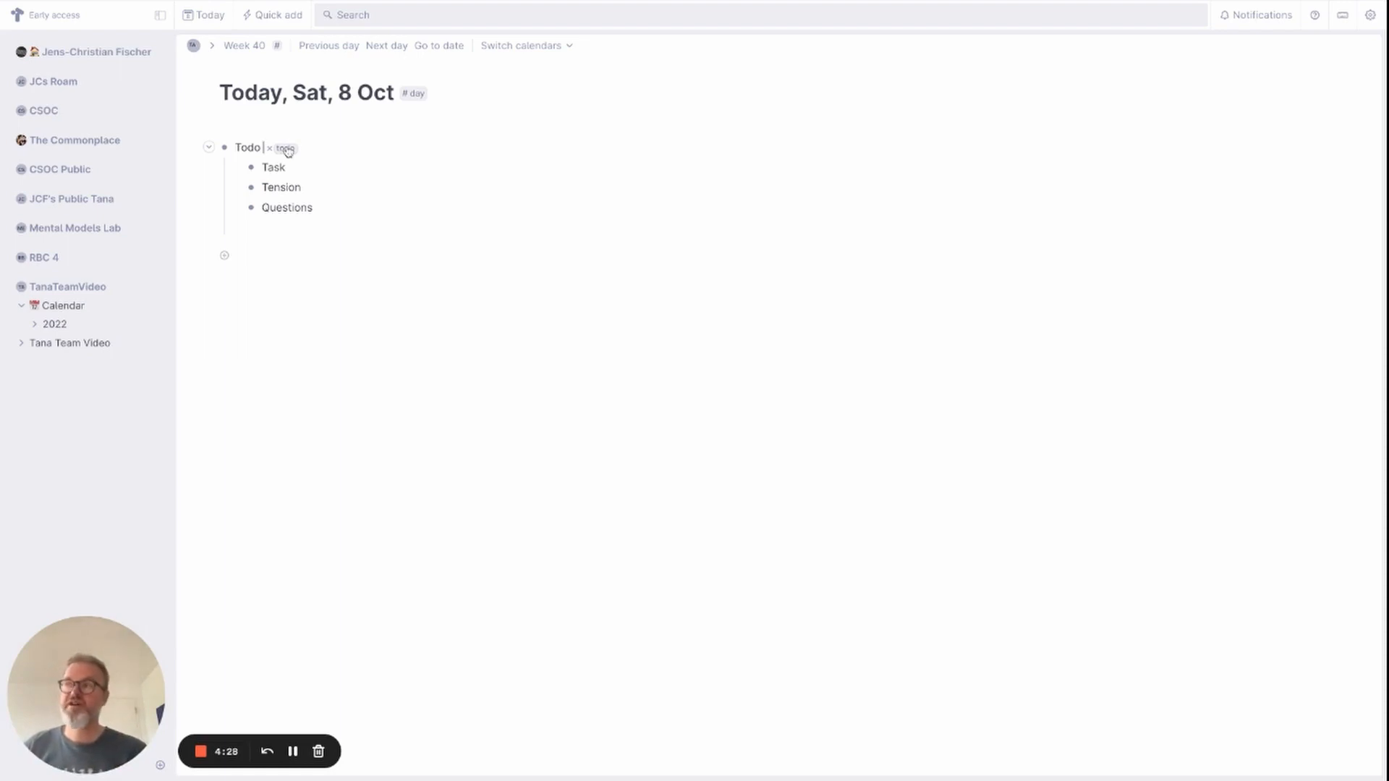
# Open the #todo supertag's configuration and add a field named Status to its default content
pyautogui.click(284, 149)
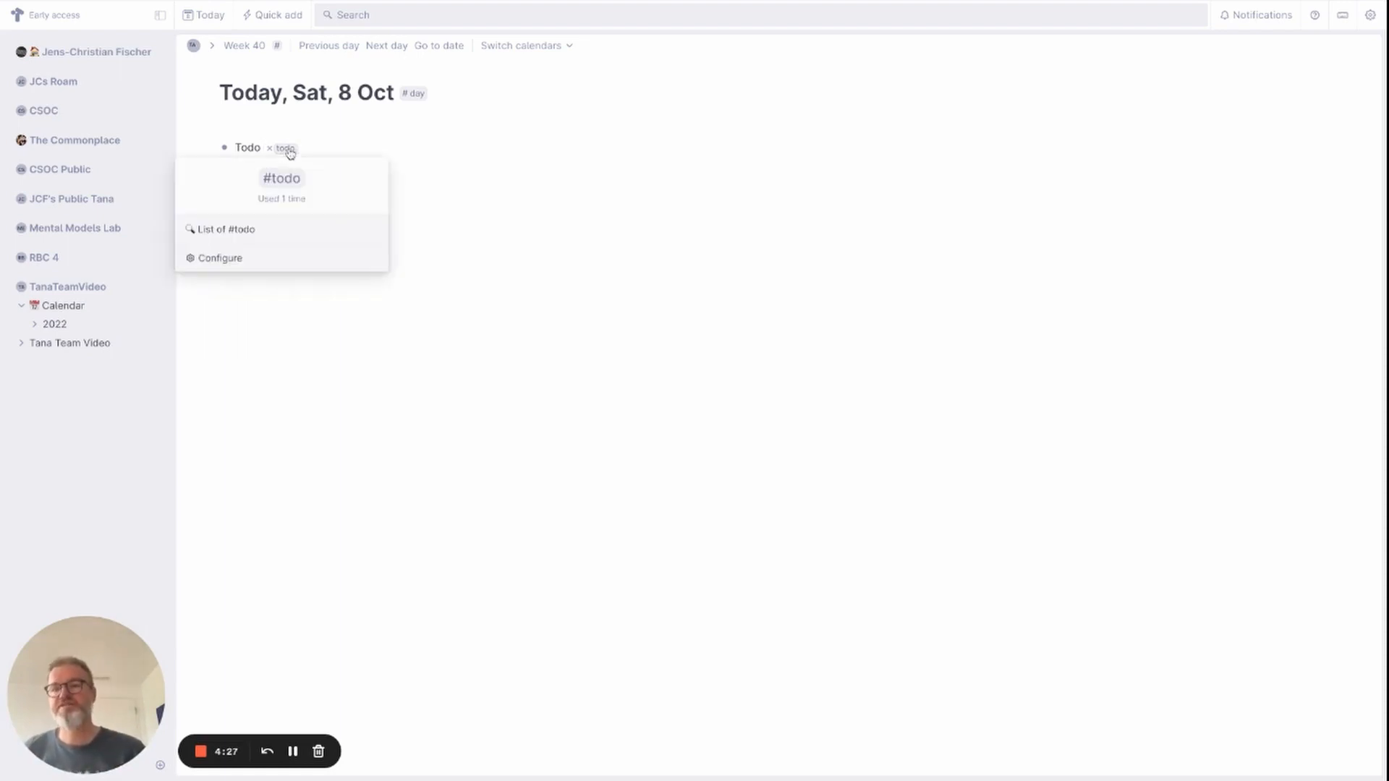
pyautogui.click(278, 261)
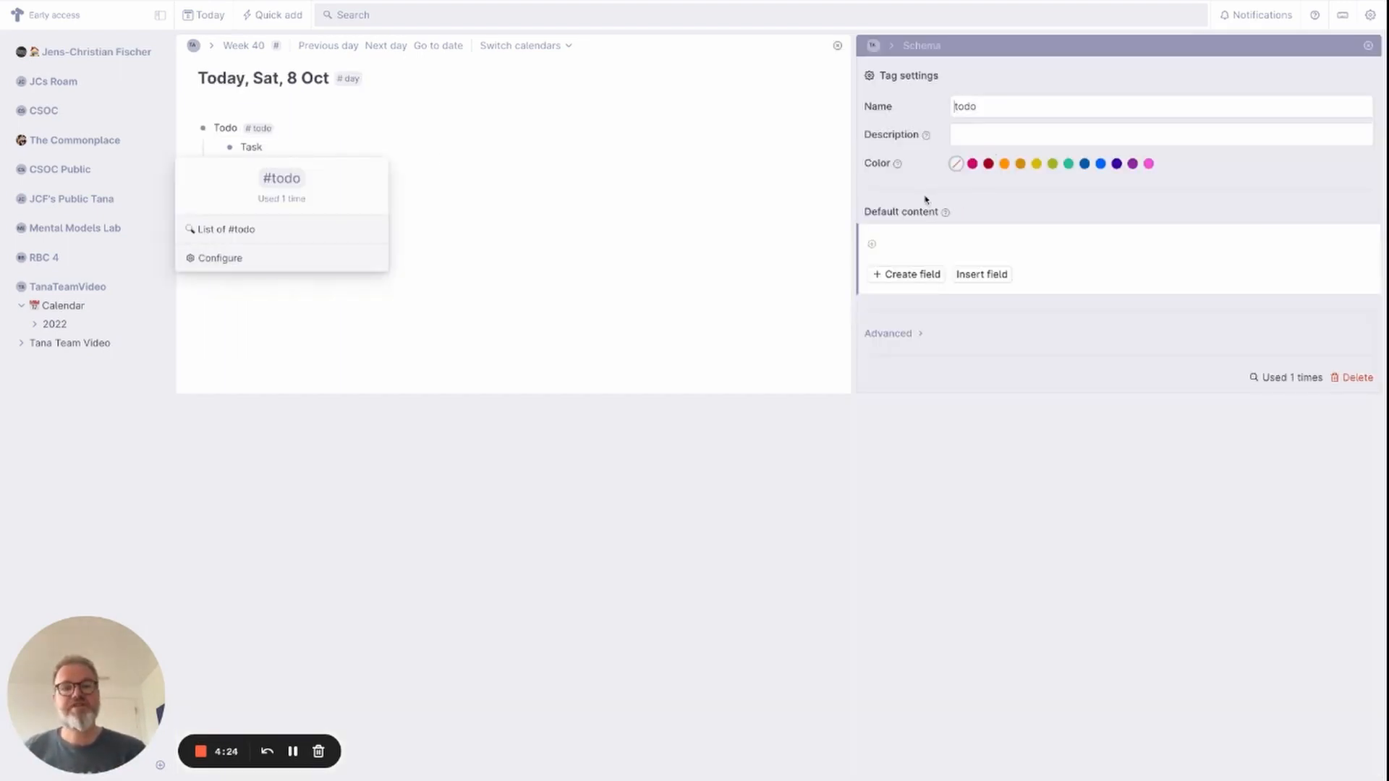
pyautogui.click(909, 238)
pyautogui.write('>Status')
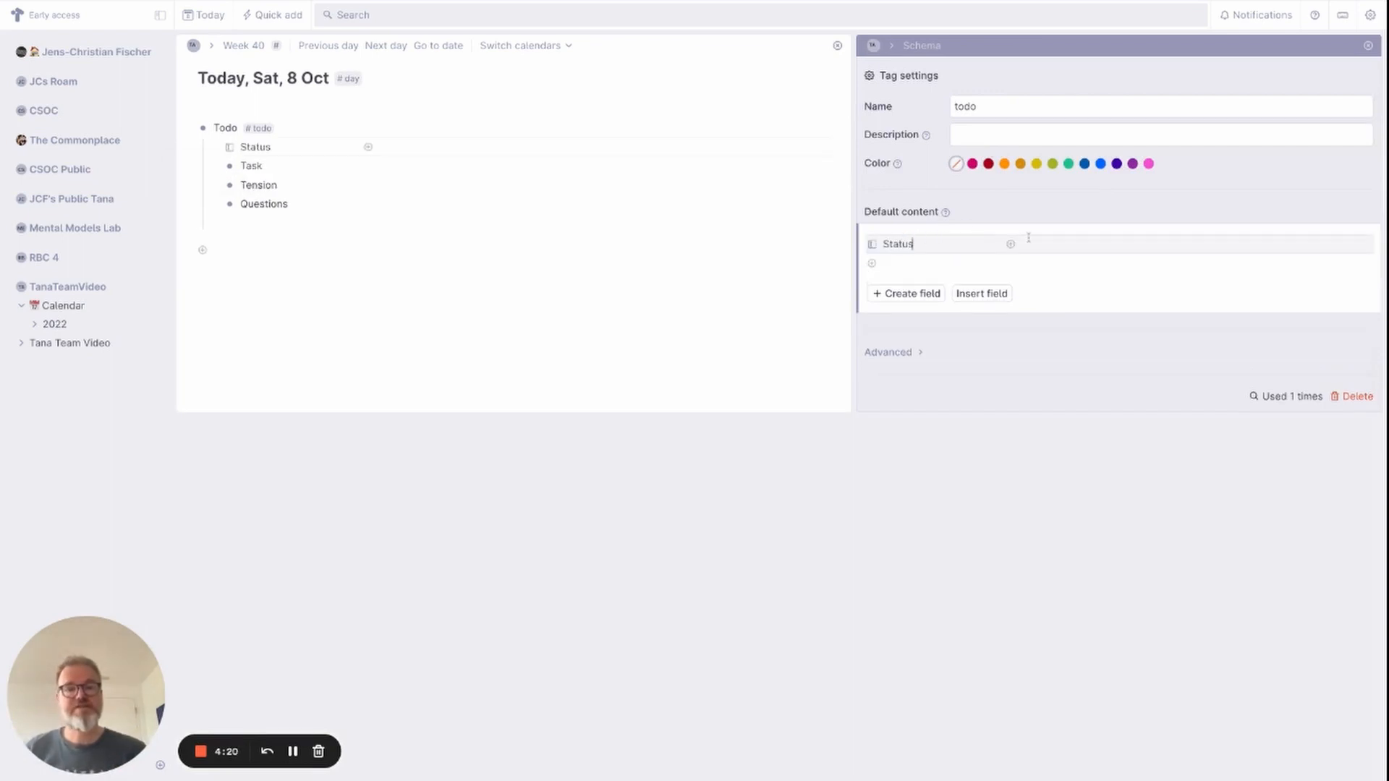
# Change the Status field's type to Fixed options
pyautogui.click(873, 246)
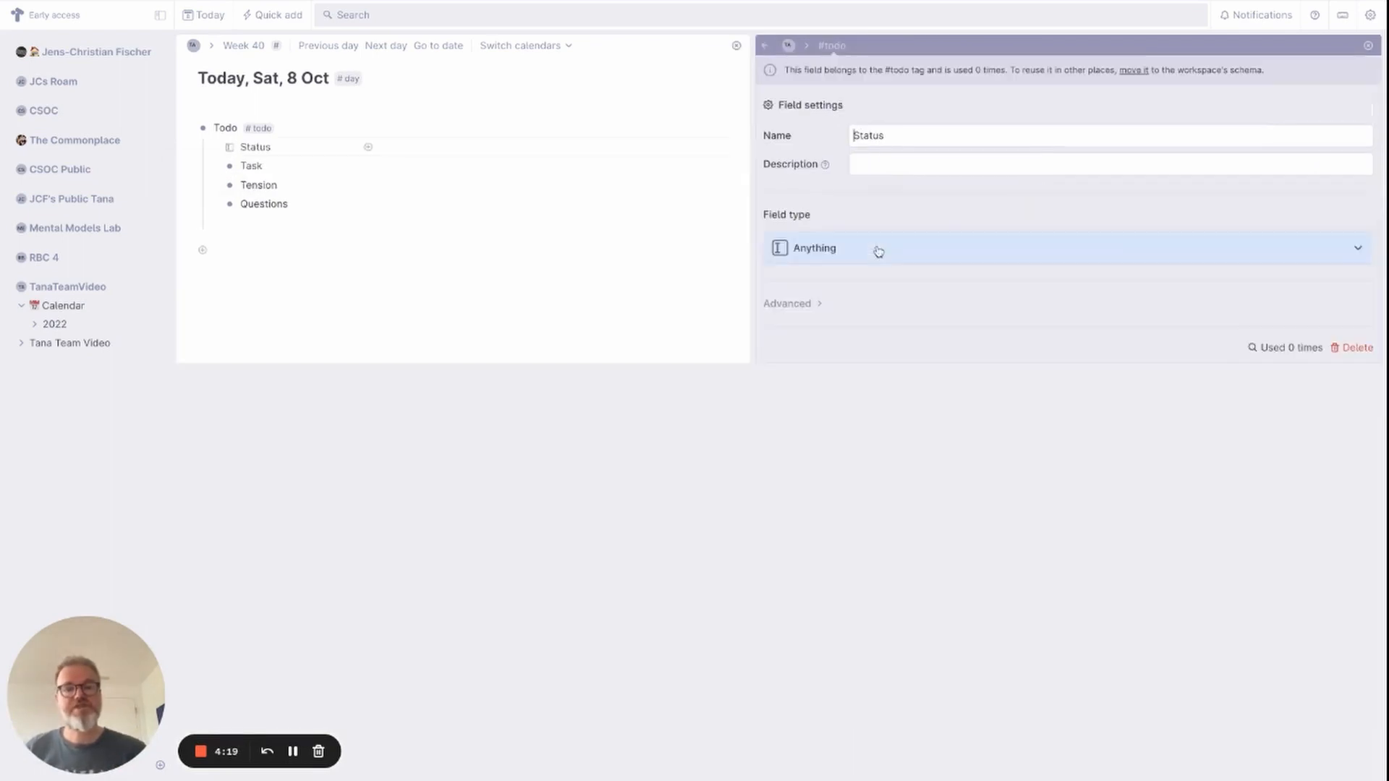
pyautogui.click(832, 244)
pyautogui.click(851, 302)
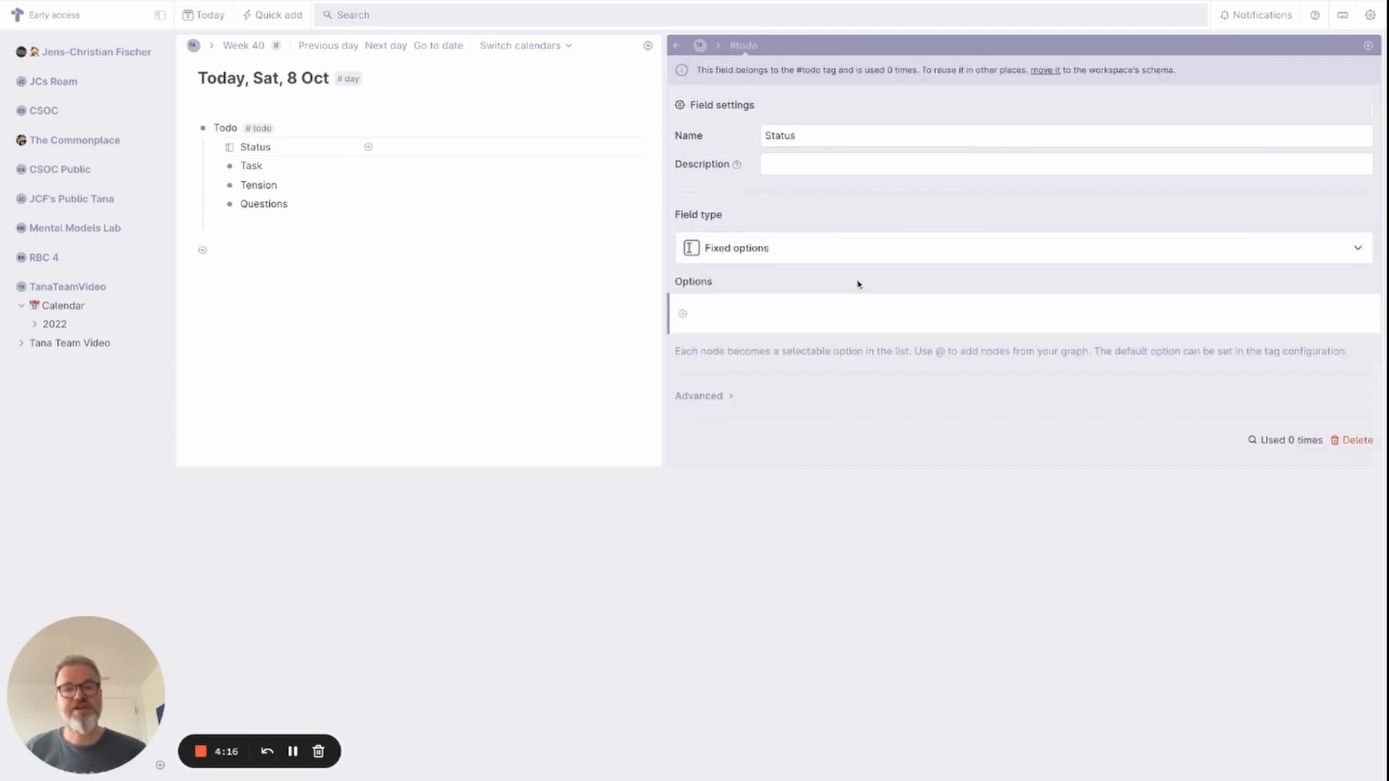
# Define To-Do, Doing and Done as the selectable options of the Status field
pyautogui.click(772, 311)
pyautogui.write('To')
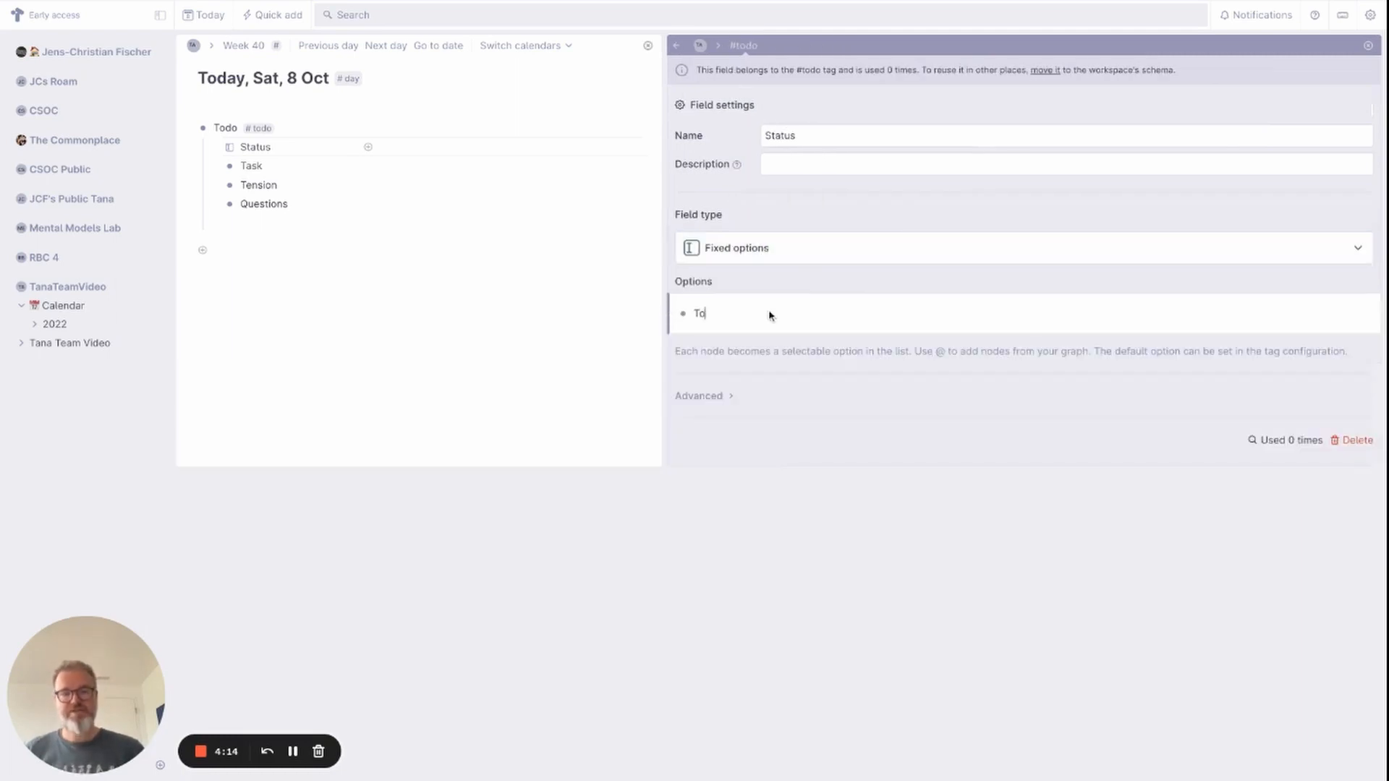
pyautogui.write('d')
pyautogui.press('BackSpace')
pyautogui.write('-=')
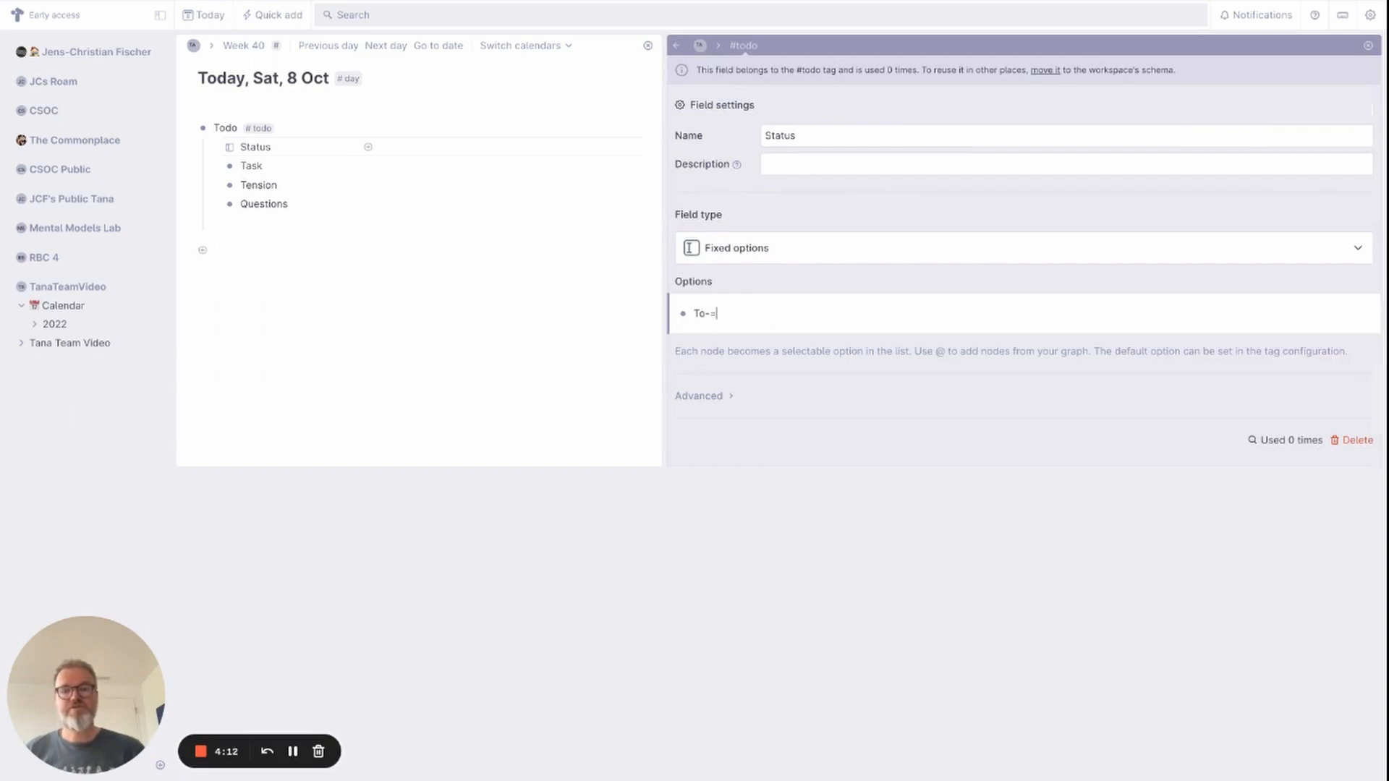
pyautogui.press('BackSpace')
pyautogui.write('Do')
pyautogui.press('Return')
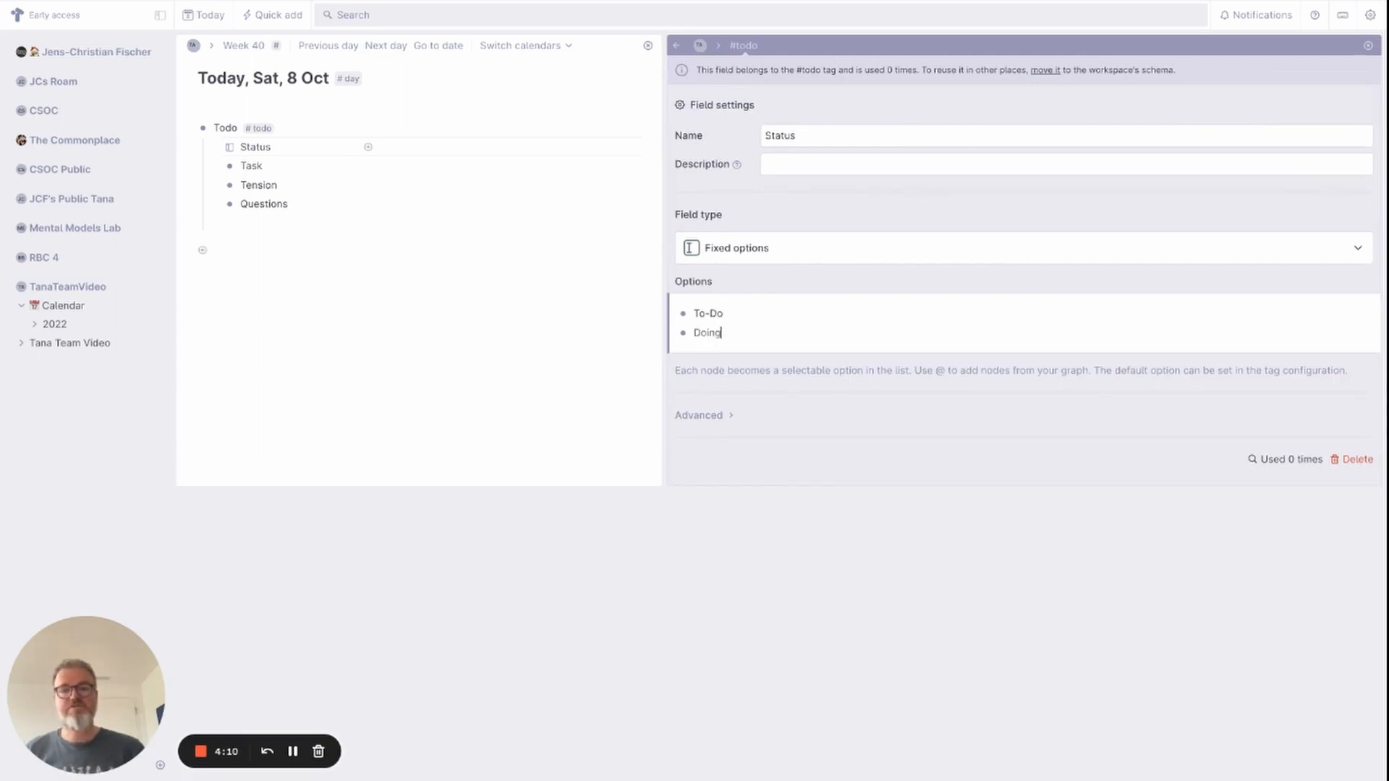
pyautogui.press('Return')
pyautogui.write('Done')
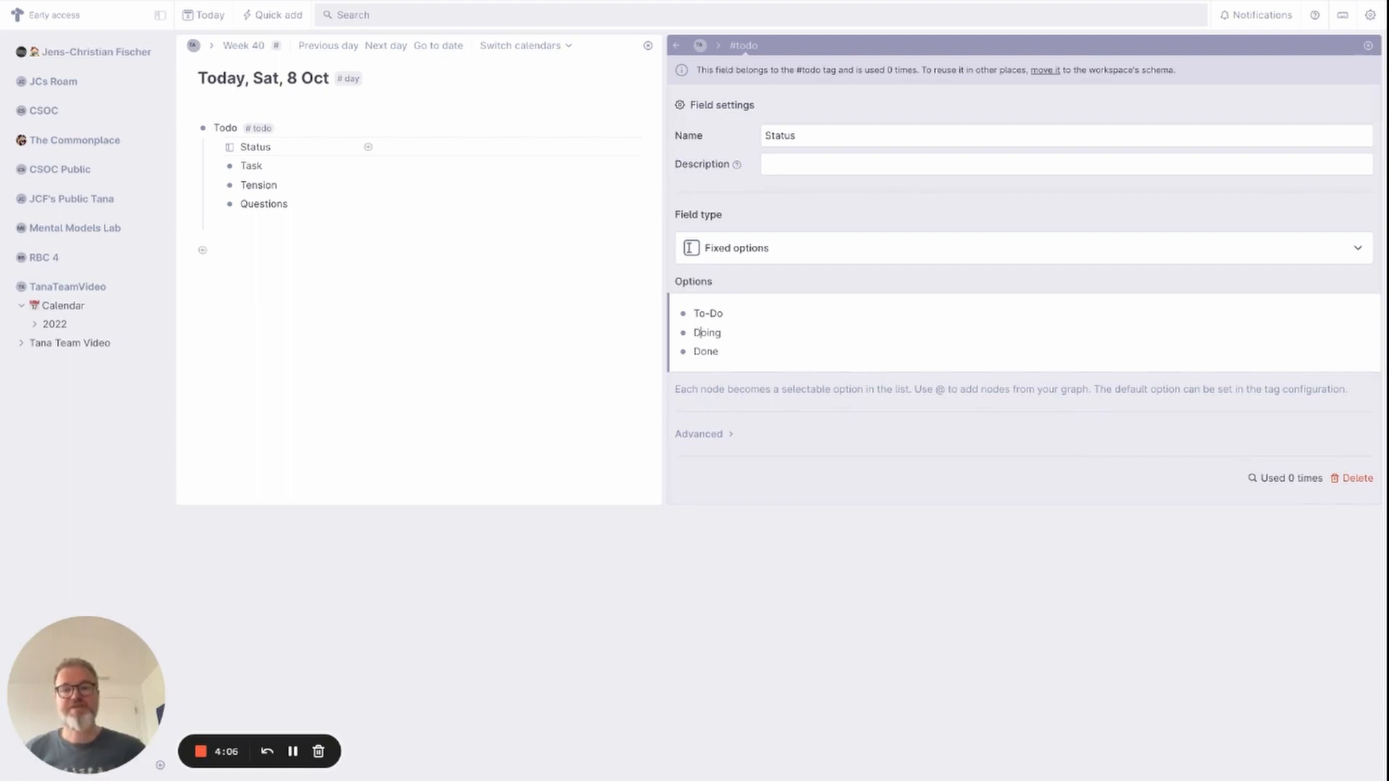
# Add Waiting for, Stalled and Needs Review as Status options between Doing and Done
pyautogui.press('super+Right')
pyautogui.press('Return')
pyautogui.write('Waiting')
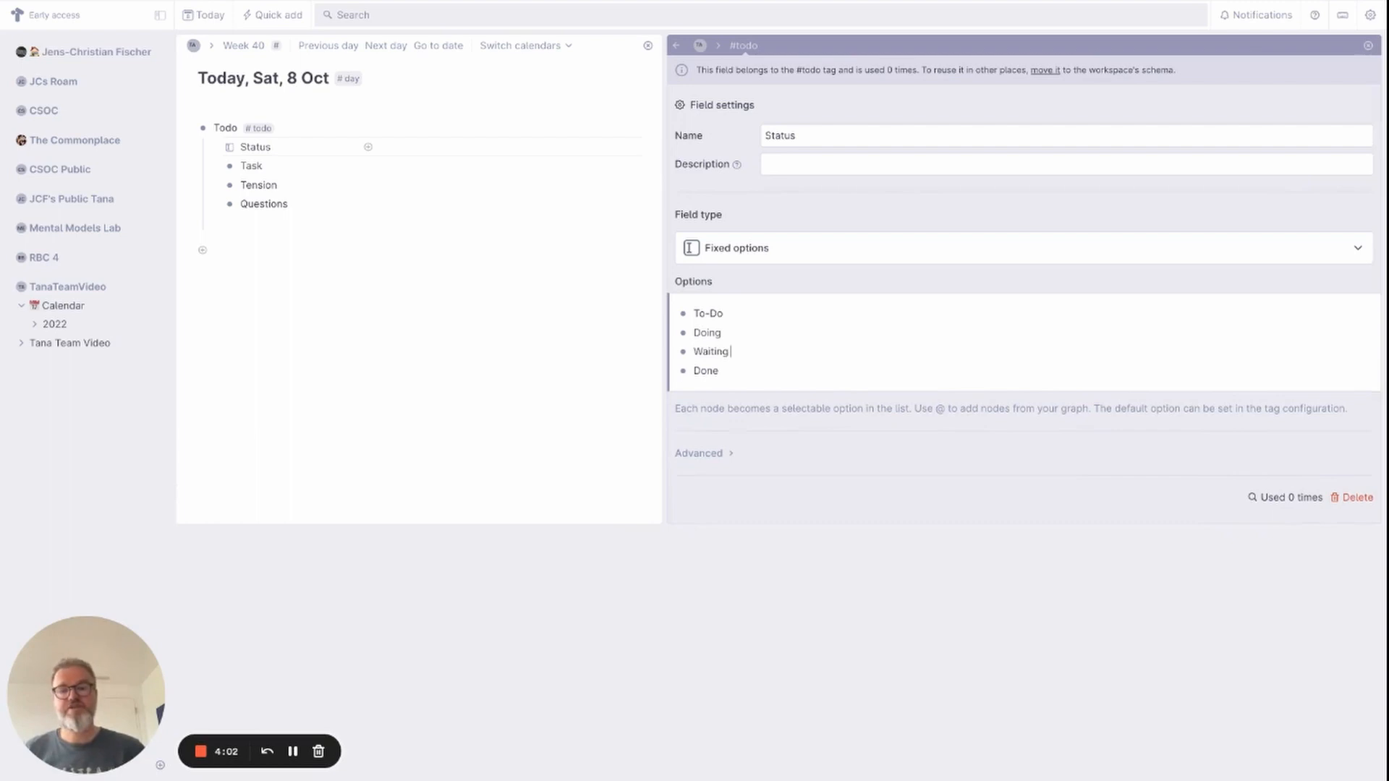
pyautogui.write(' for')
pyautogui.press('Return')
pyautogui.write('Stalled Need')
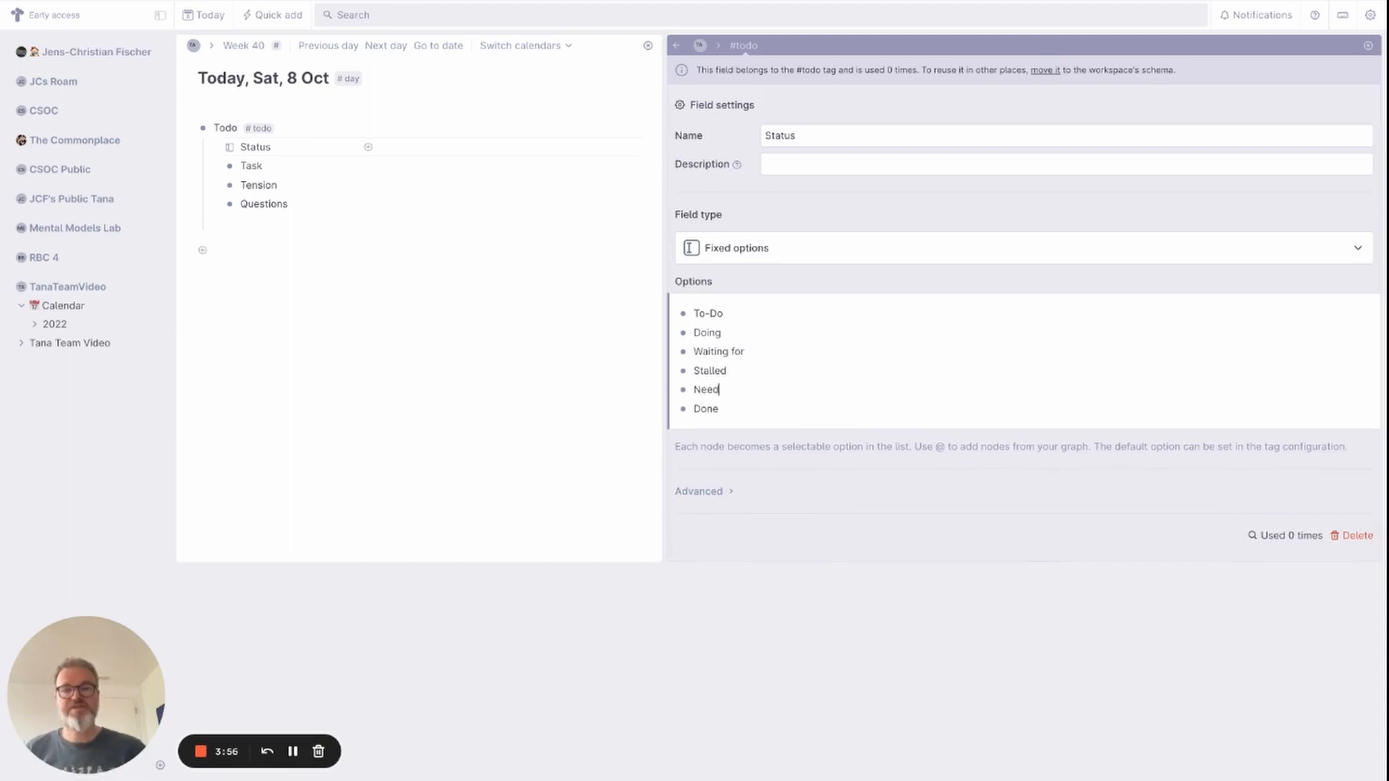
pyautogui.write('s Review')
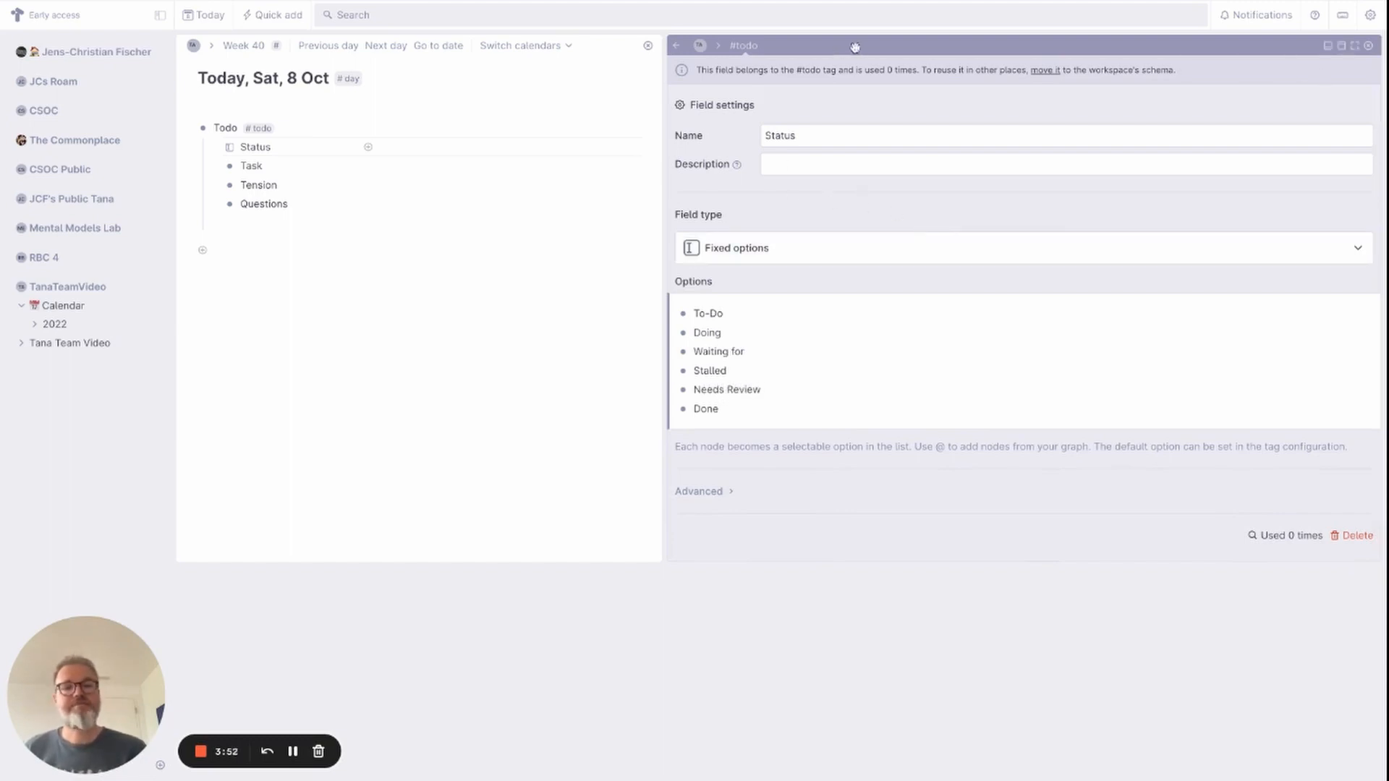
# Return to the #todo tag settings and add a field named Assignee to its default content below Status
pyautogui.click(681, 48)
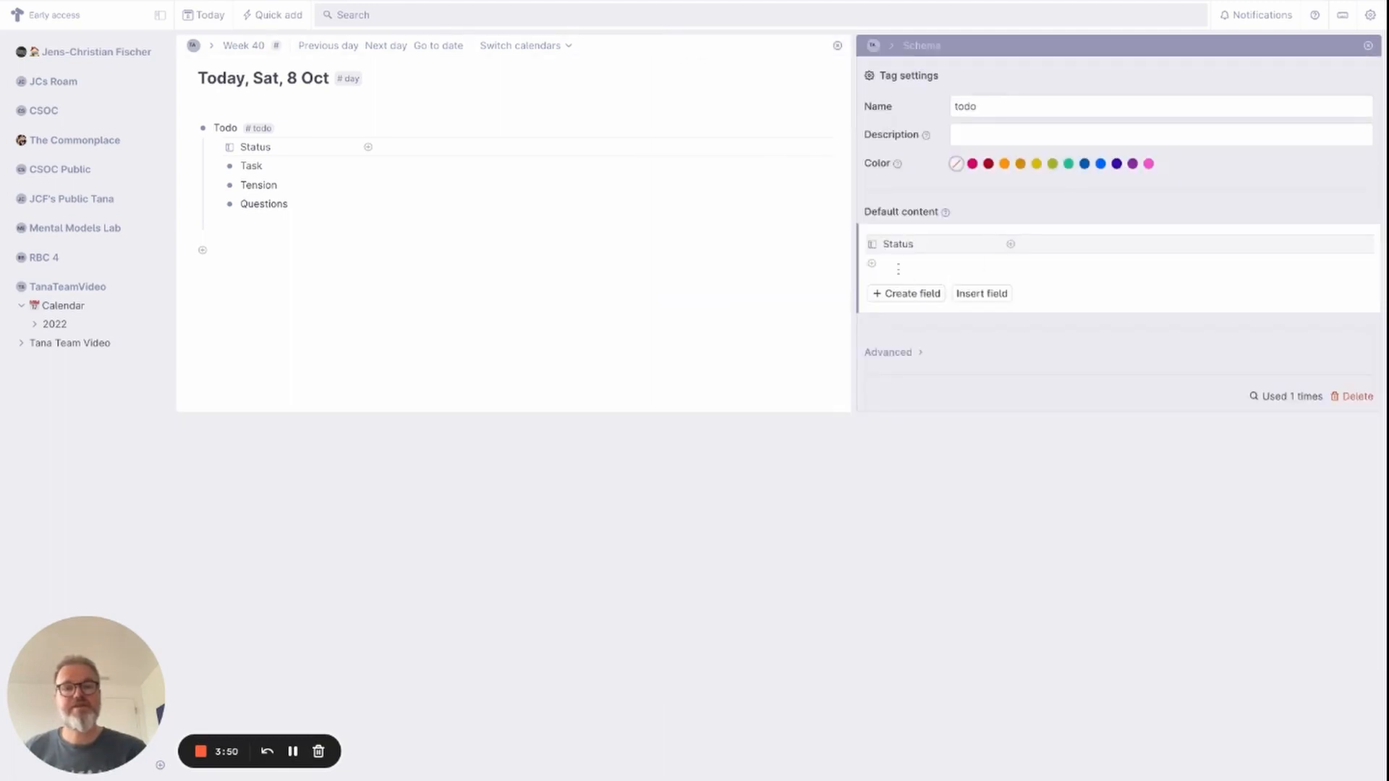
pyautogui.click(899, 265)
pyautogui.write('Assignne')
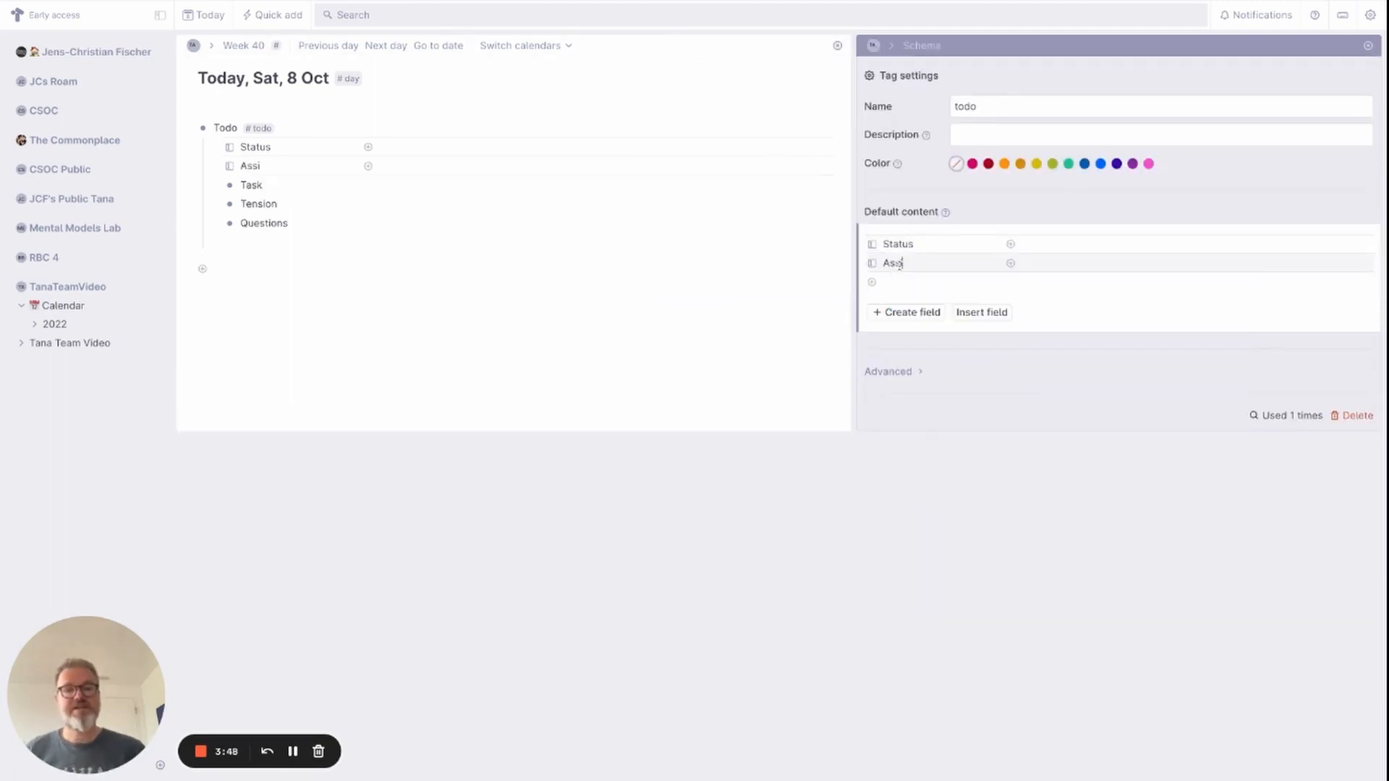
pyautogui.press('BackSpace')
pyautogui.write('ee')
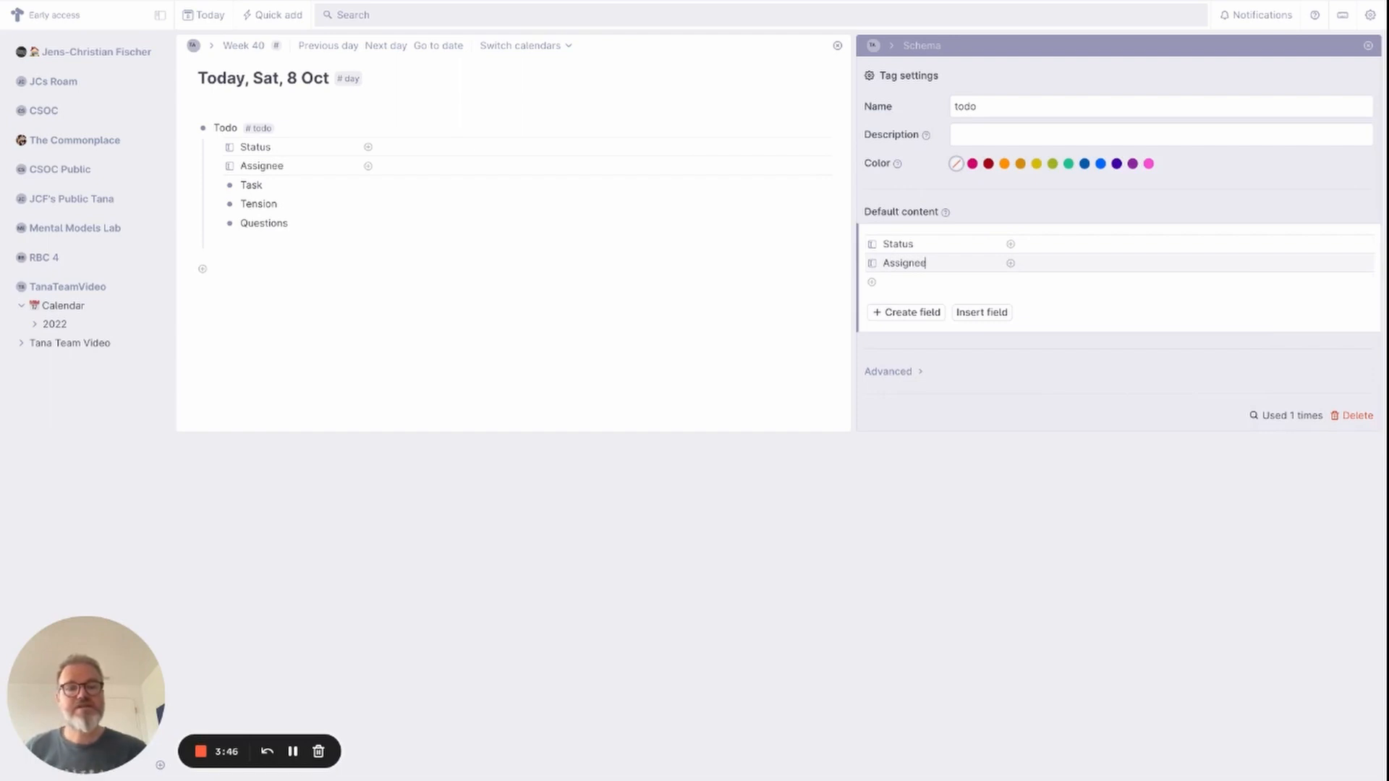
# Change the Assignee field's type to User and close the field settings
pyautogui.click(872, 263)
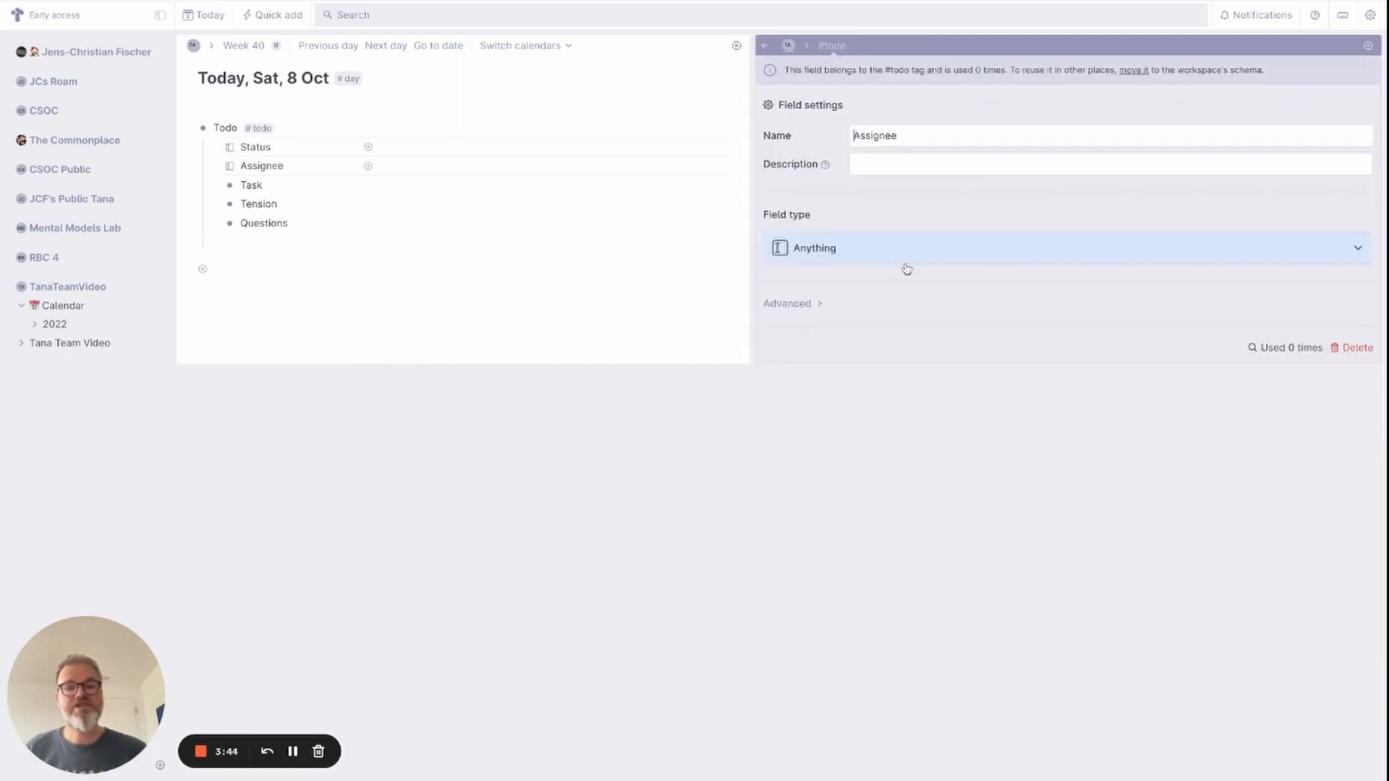
pyautogui.click(854, 255)
pyautogui.click(858, 391)
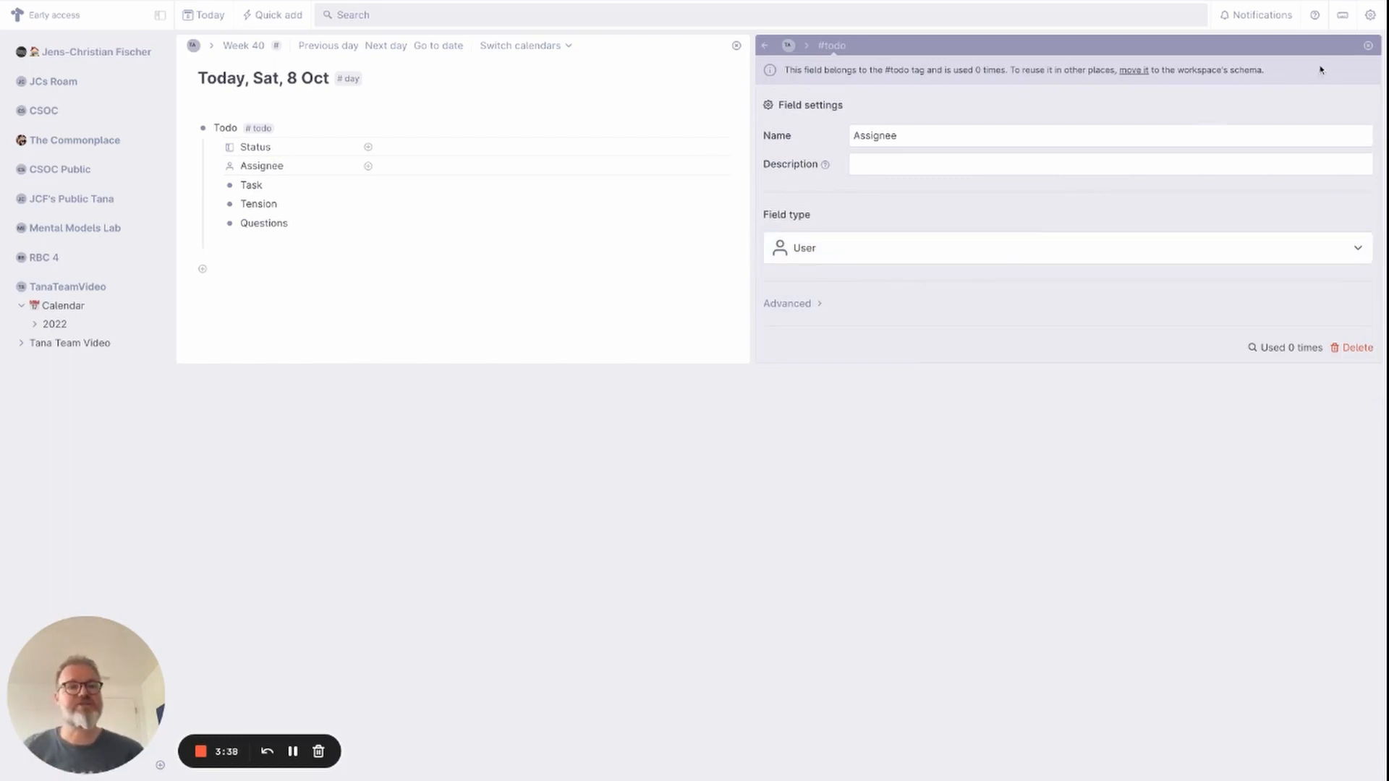
pyautogui.click(1368, 46)
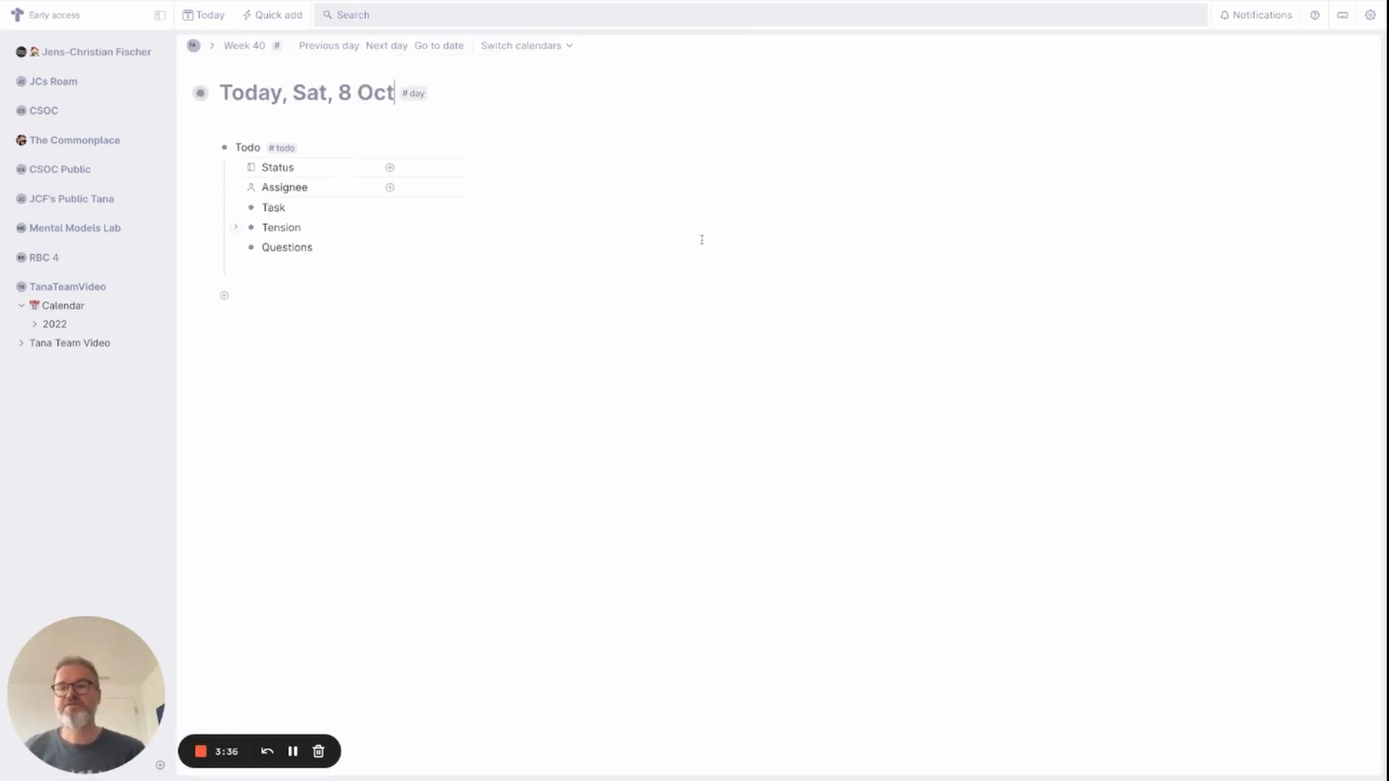
# Check the selectable options of the Status field on the Todo node
pyautogui.click(455, 168)
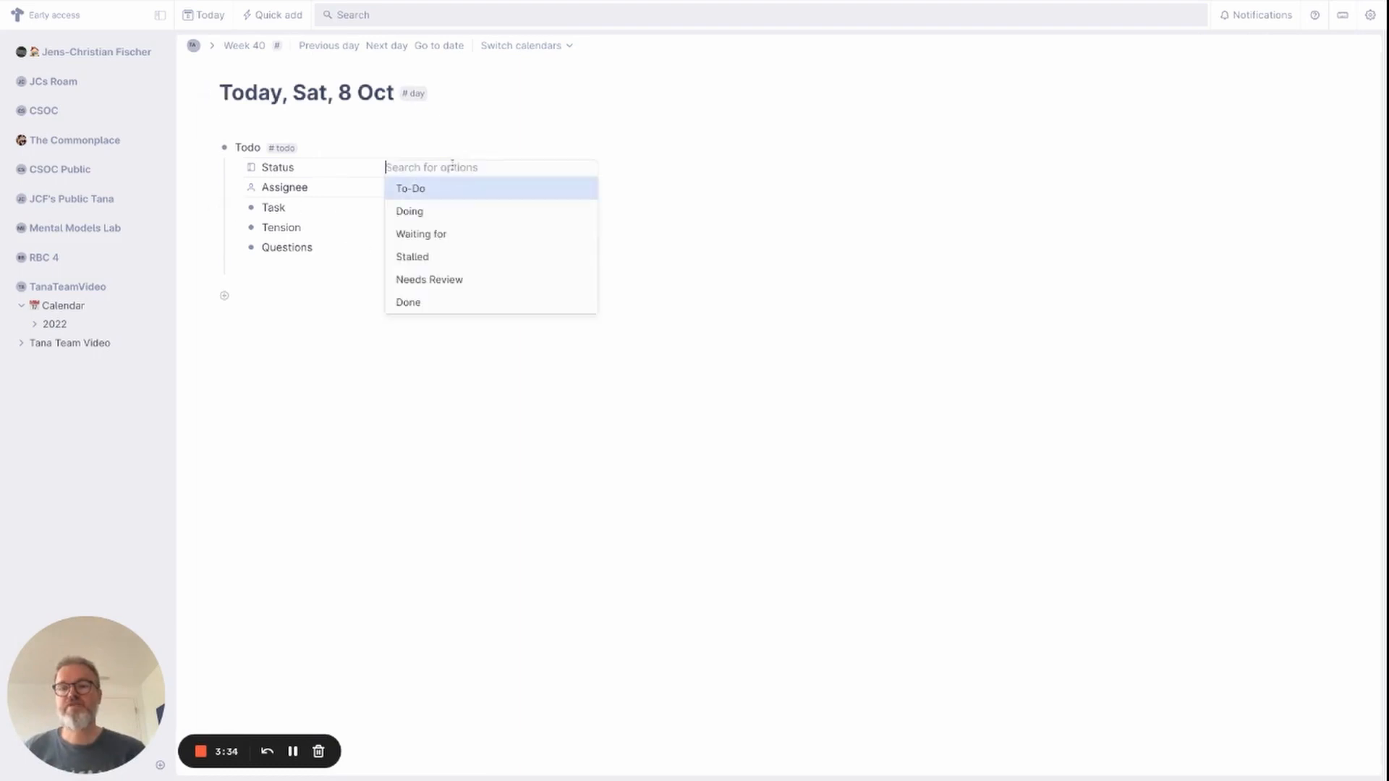
pyautogui.click(536, 119)
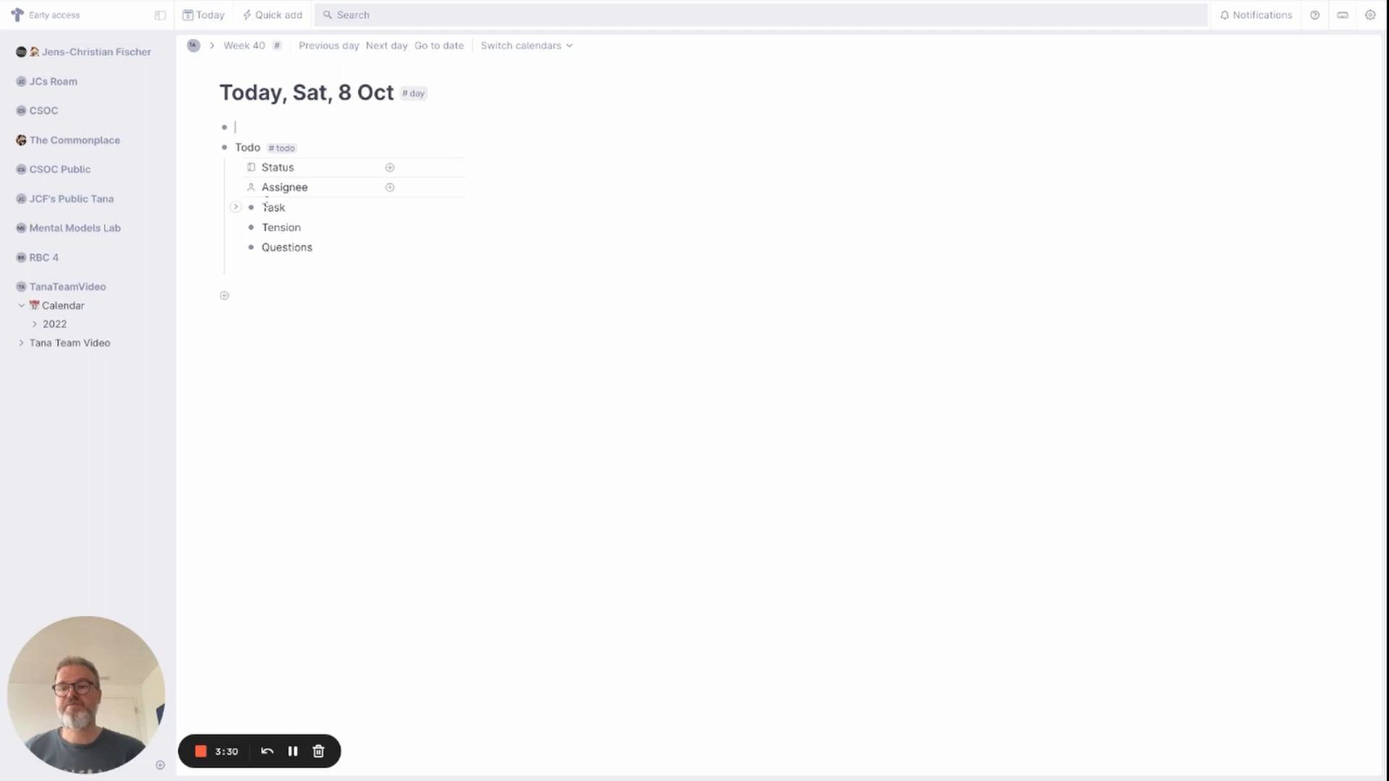
pyautogui.click(209, 147)
pyautogui.click(210, 148)
# Create a new supertag named task and apply it to the Task node
pyautogui.write('#')
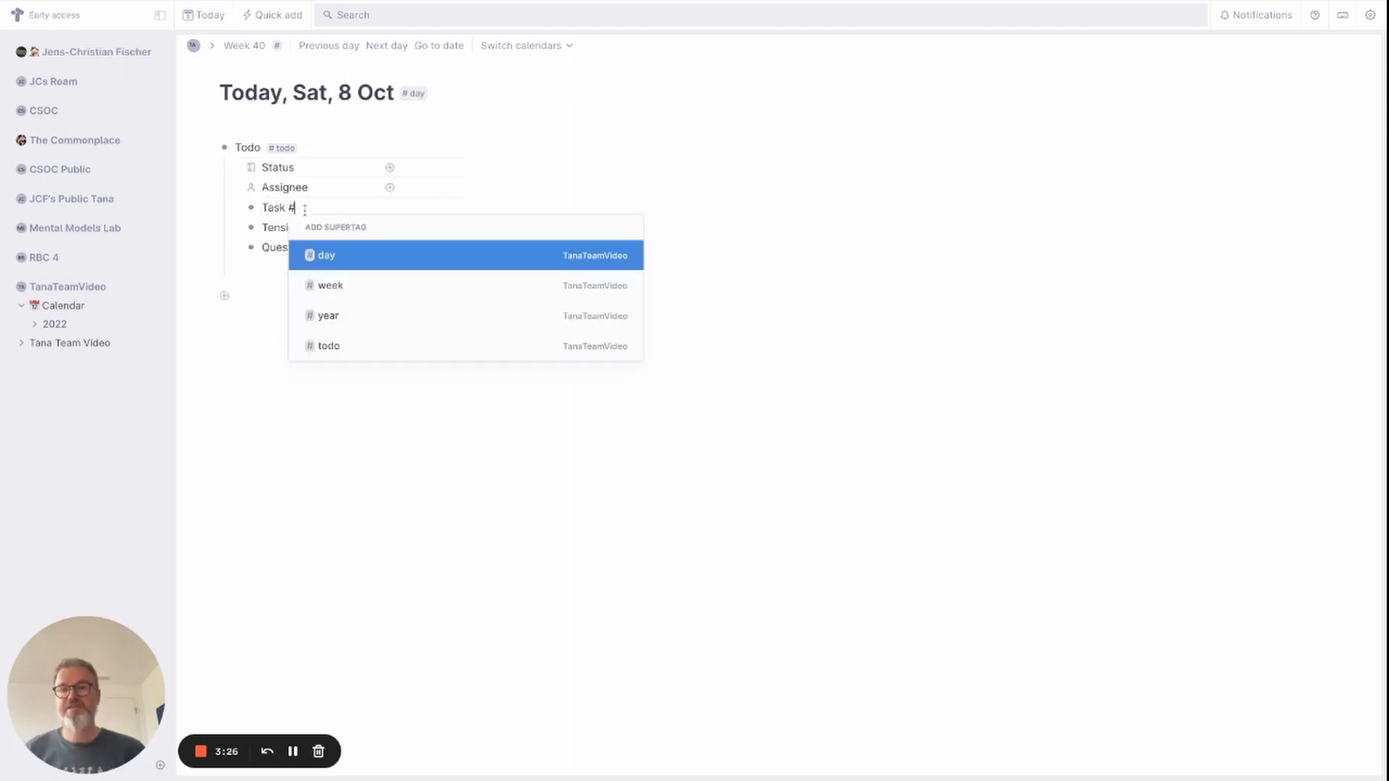
pyautogui.write('tasl')
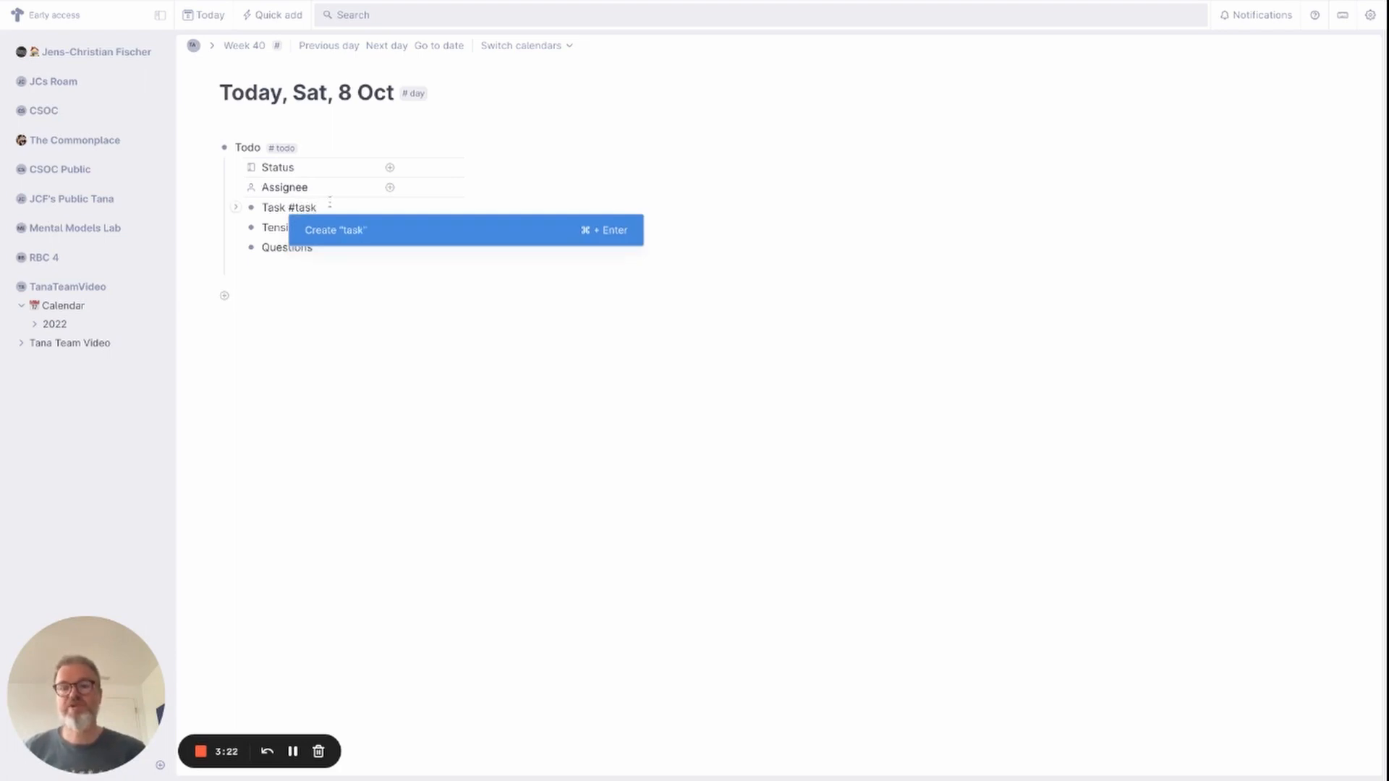
pyautogui.click(434, 236)
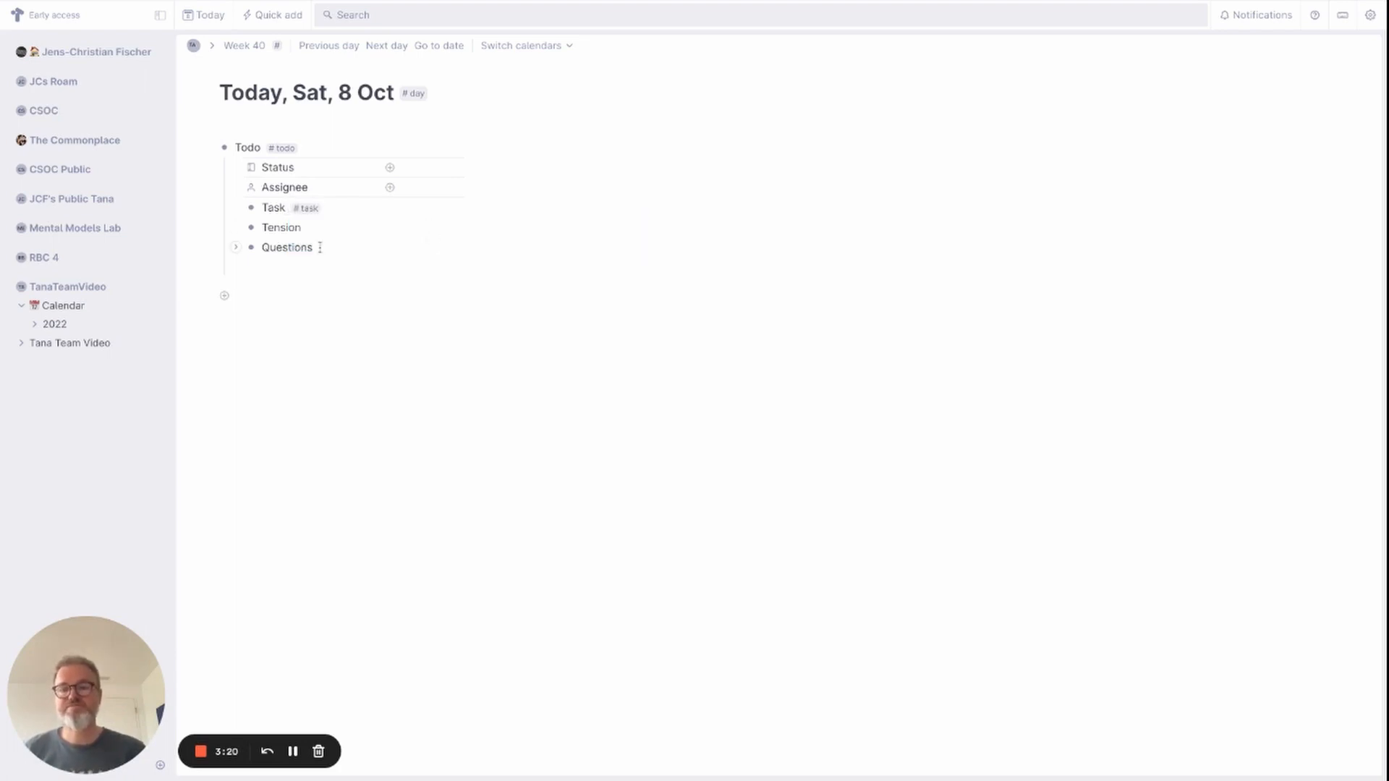
# Open the #task supertag's configuration and make it extend the existing #todo tag
pyautogui.click(305, 211)
pyautogui.click(273, 320)
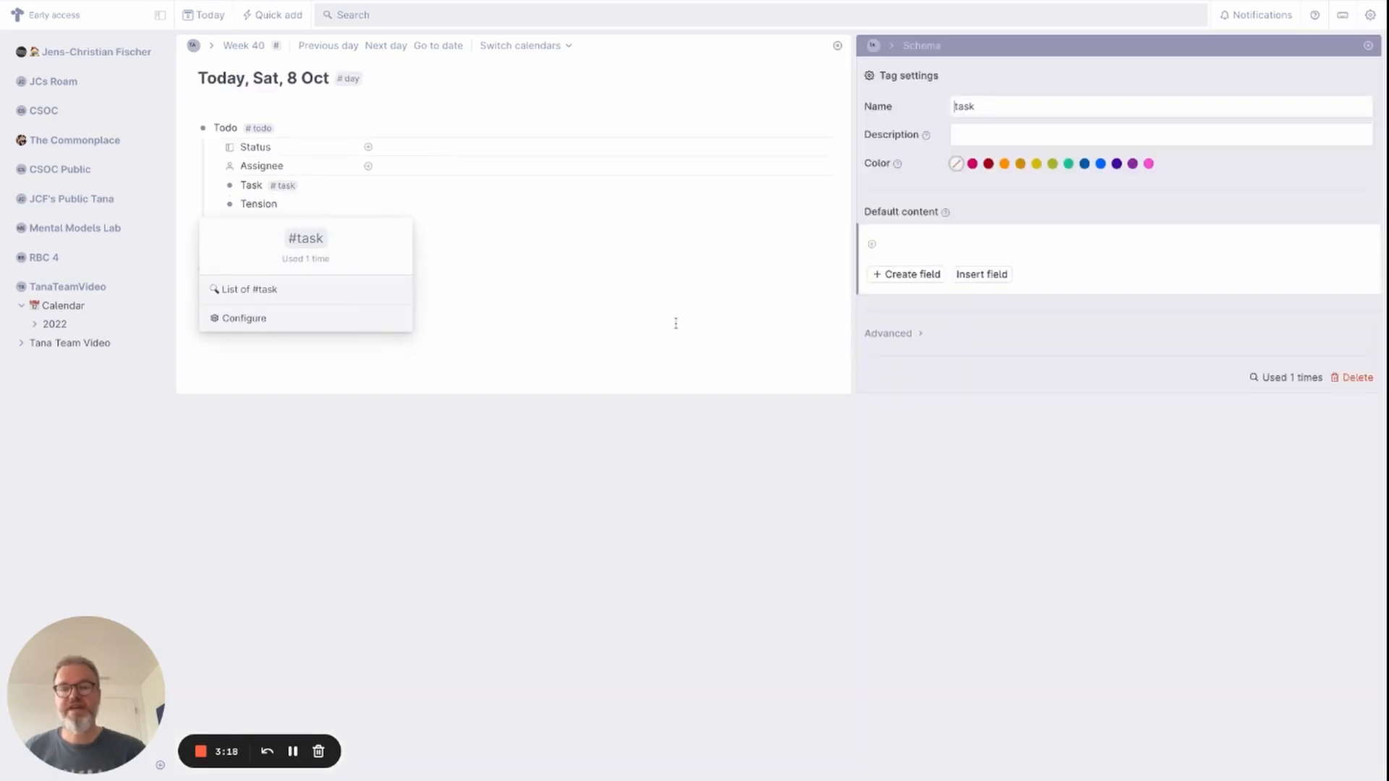
pyautogui.click(884, 334)
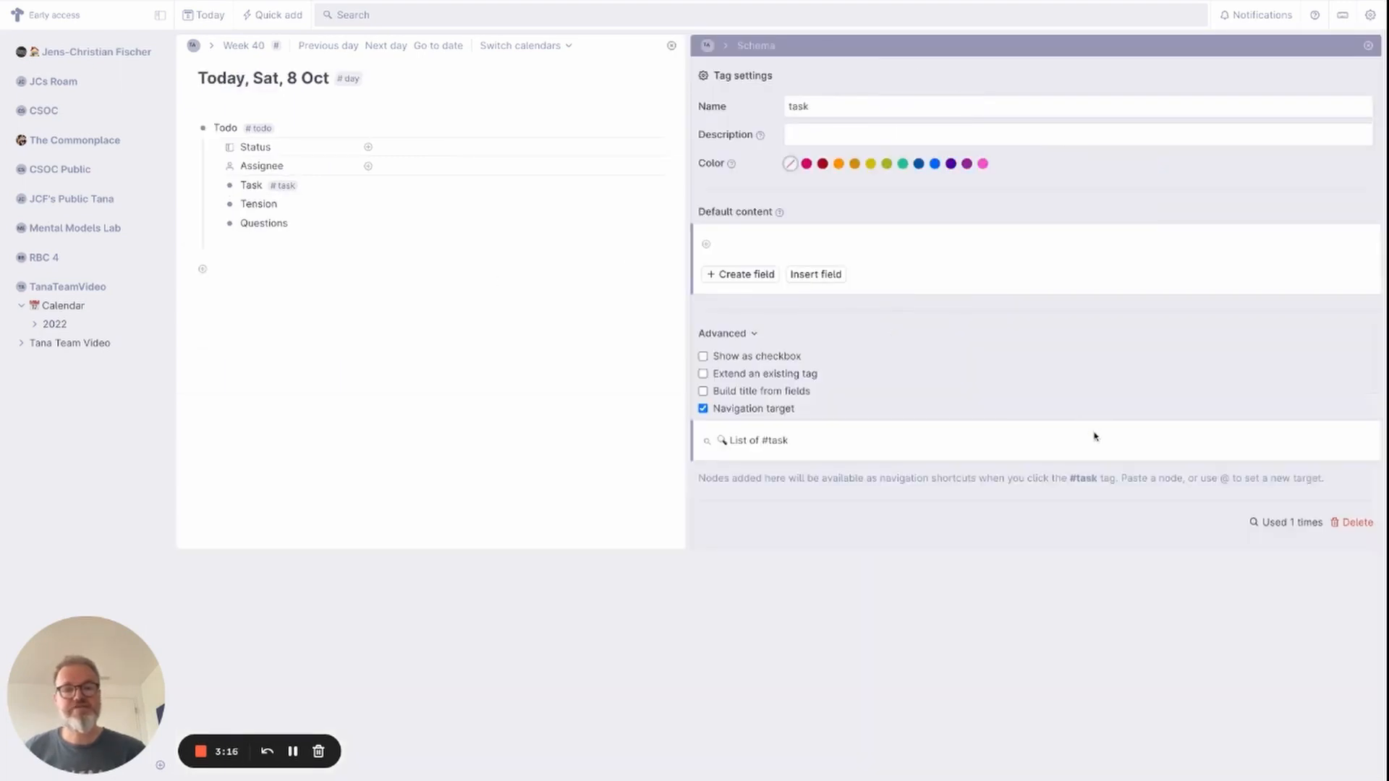
pyautogui.click(756, 377)
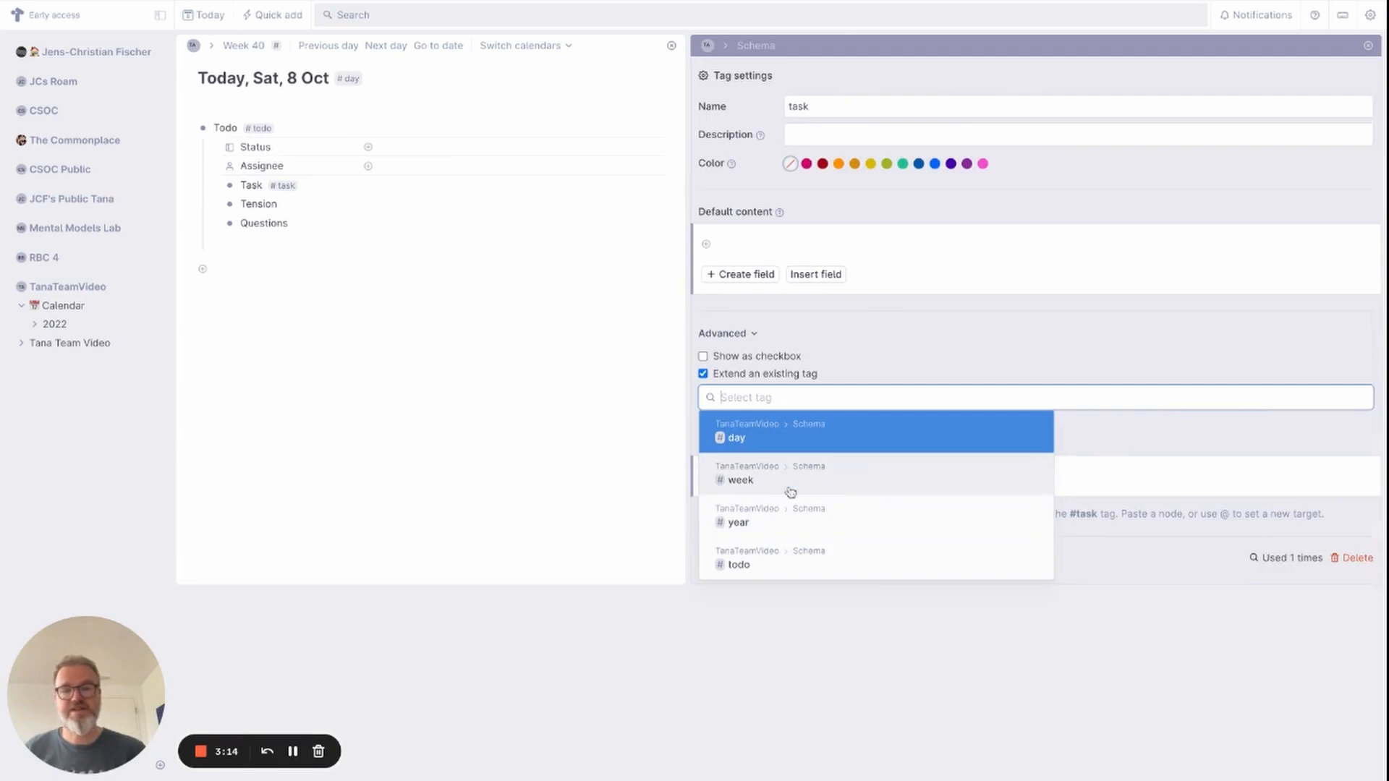
pyautogui.click(777, 567)
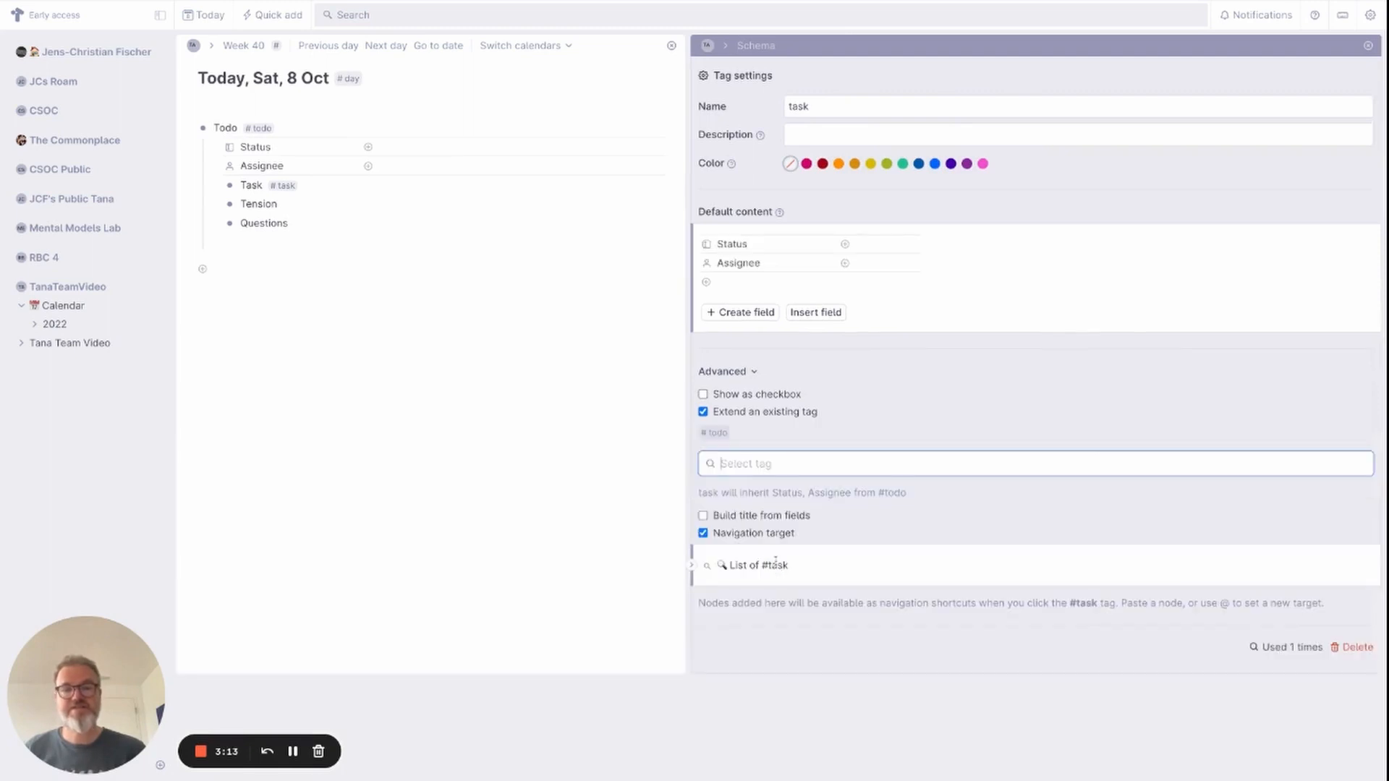
# Add the Due date system field to the #task supertag's default content
pyautogui.click(748, 283)
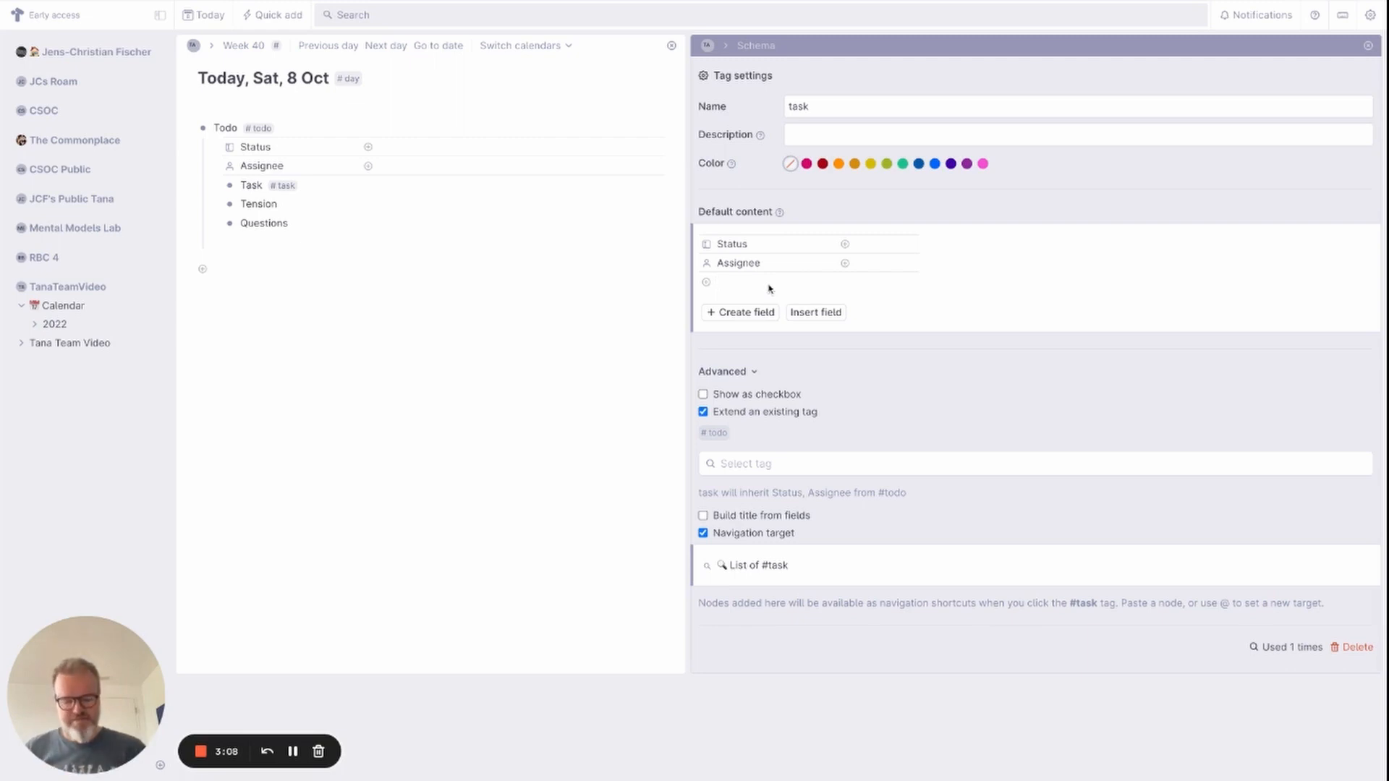
pyautogui.write('>Due')
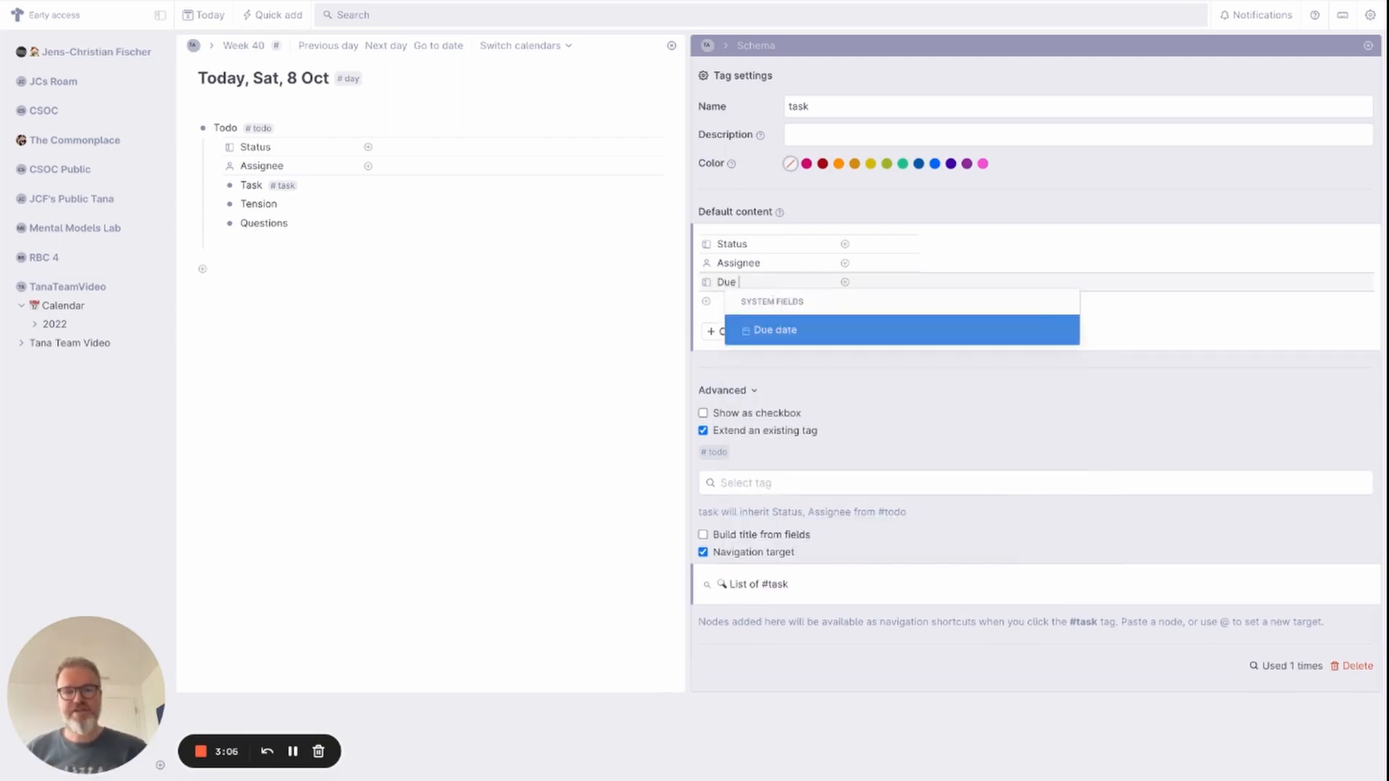
pyautogui.press('Return')
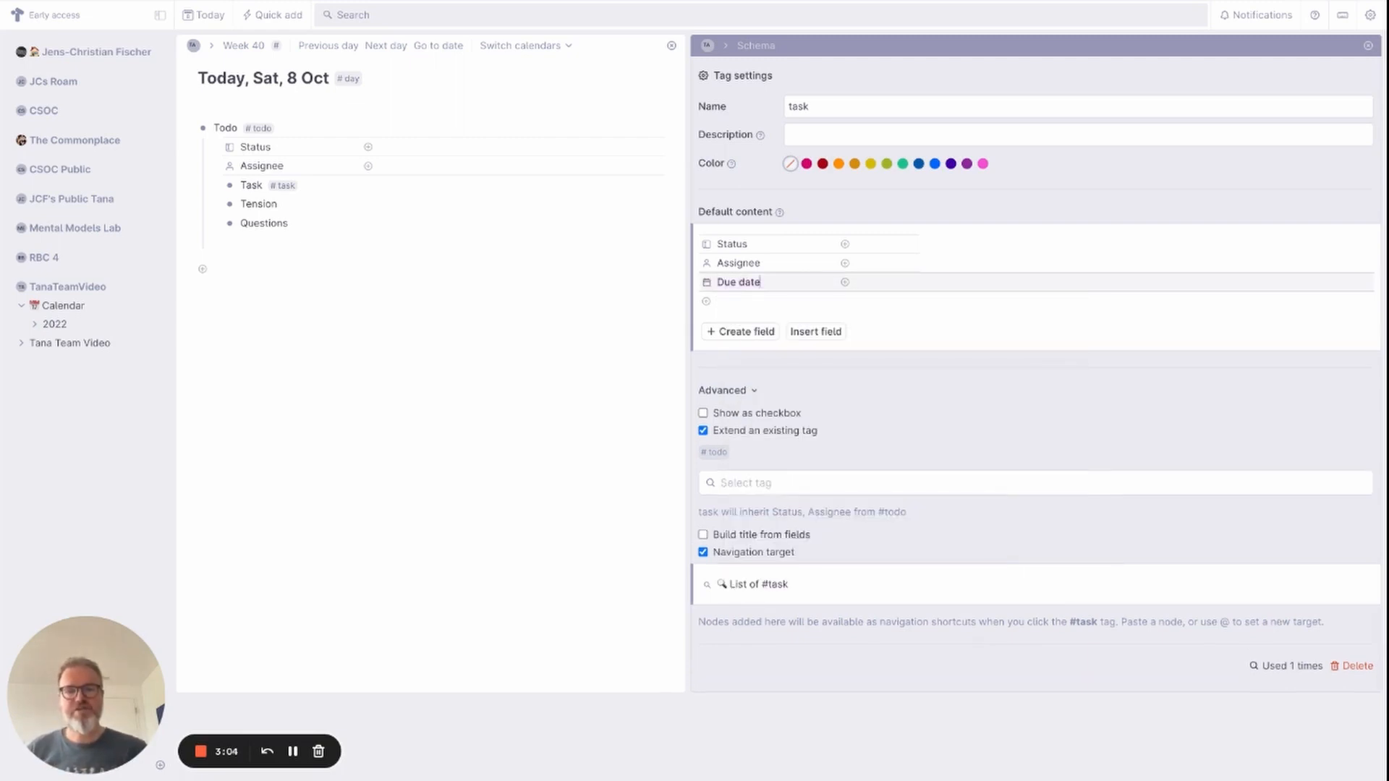
# Add a field named Project to the #task supertag's default content and close its configuration
pyautogui.click(735, 297)
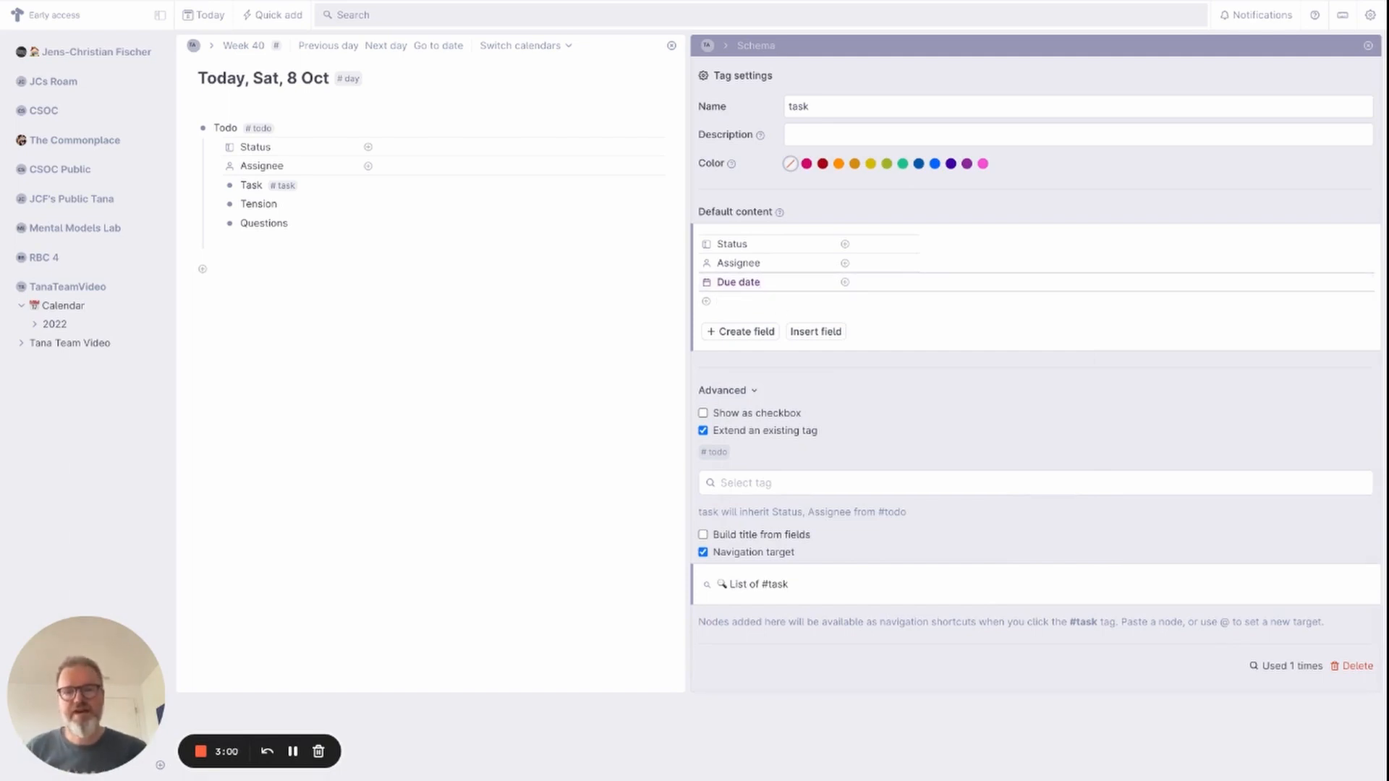
pyautogui.write('>Pro')
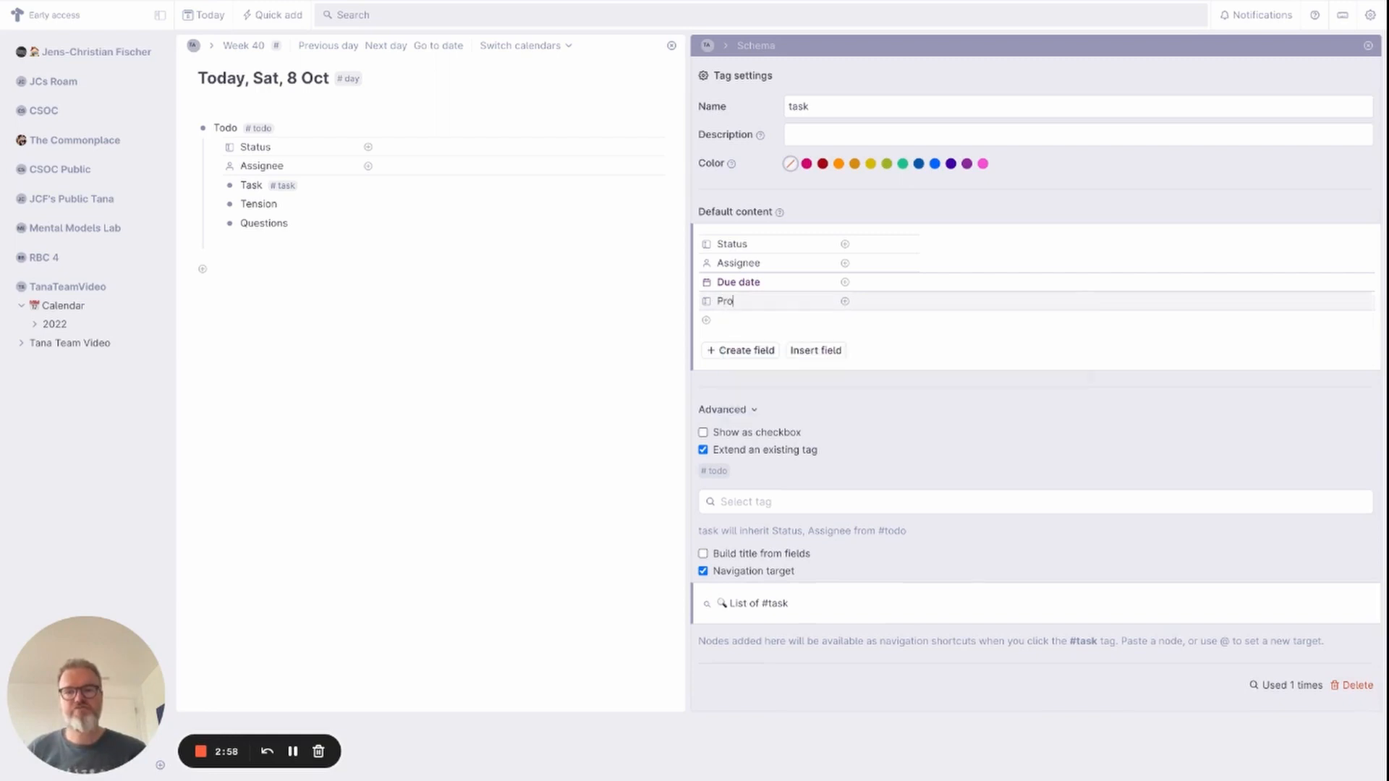
pyautogui.write('ject')
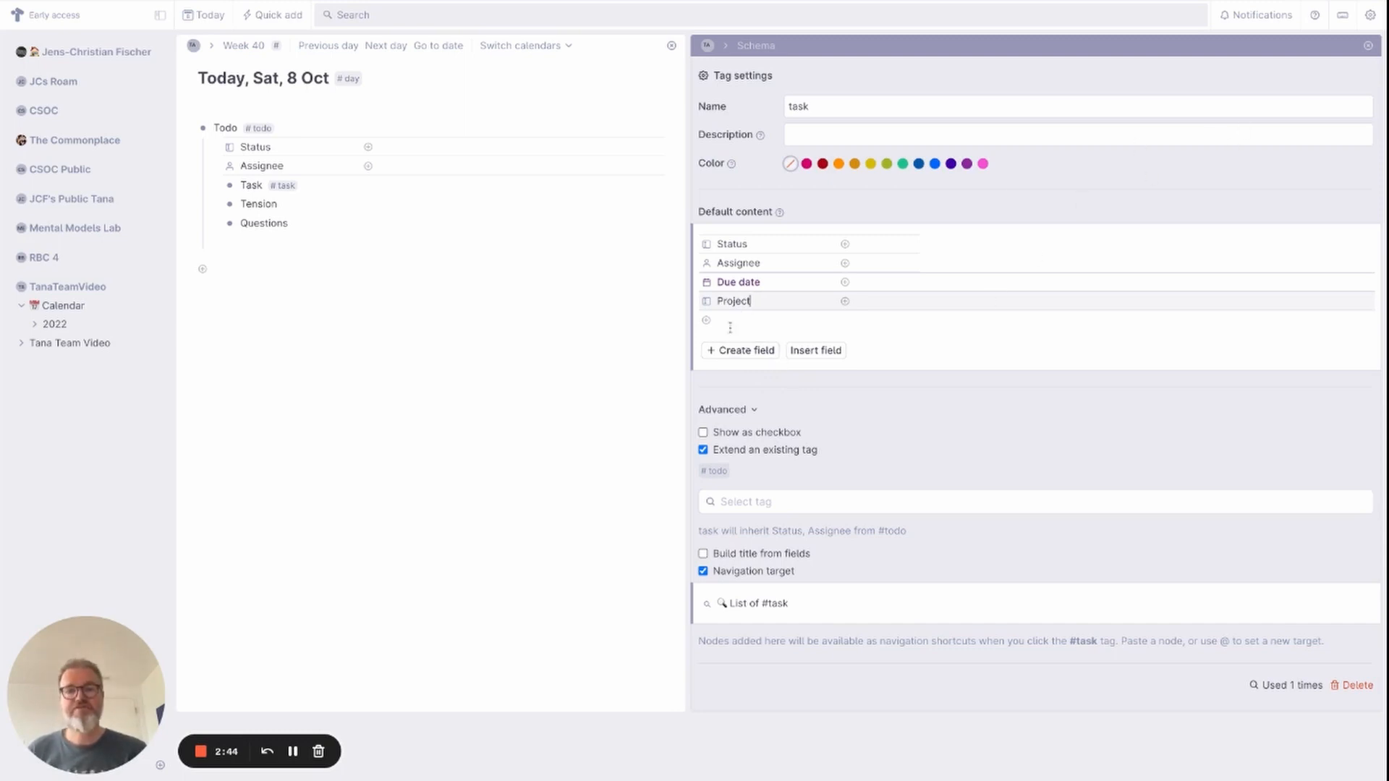
pyautogui.click(248, 274)
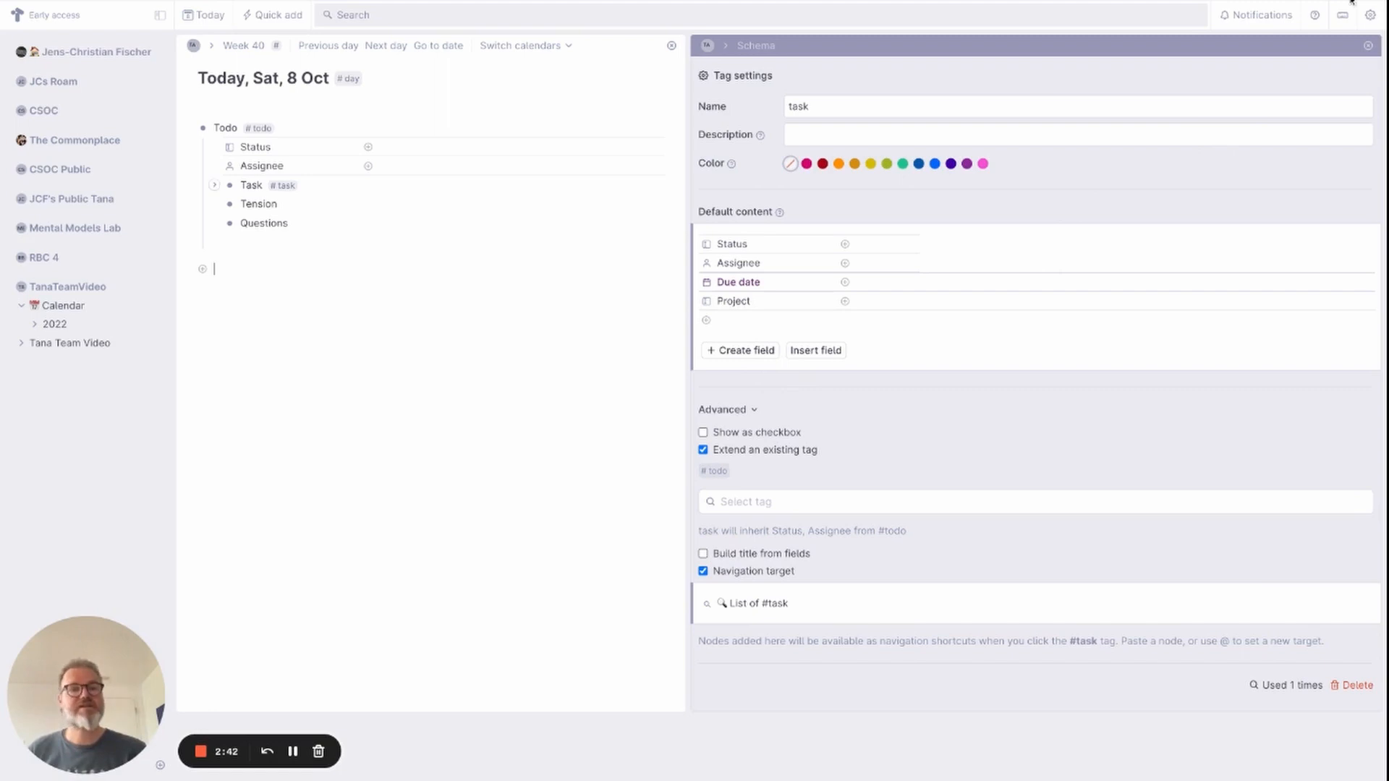
pyautogui.click(1368, 45)
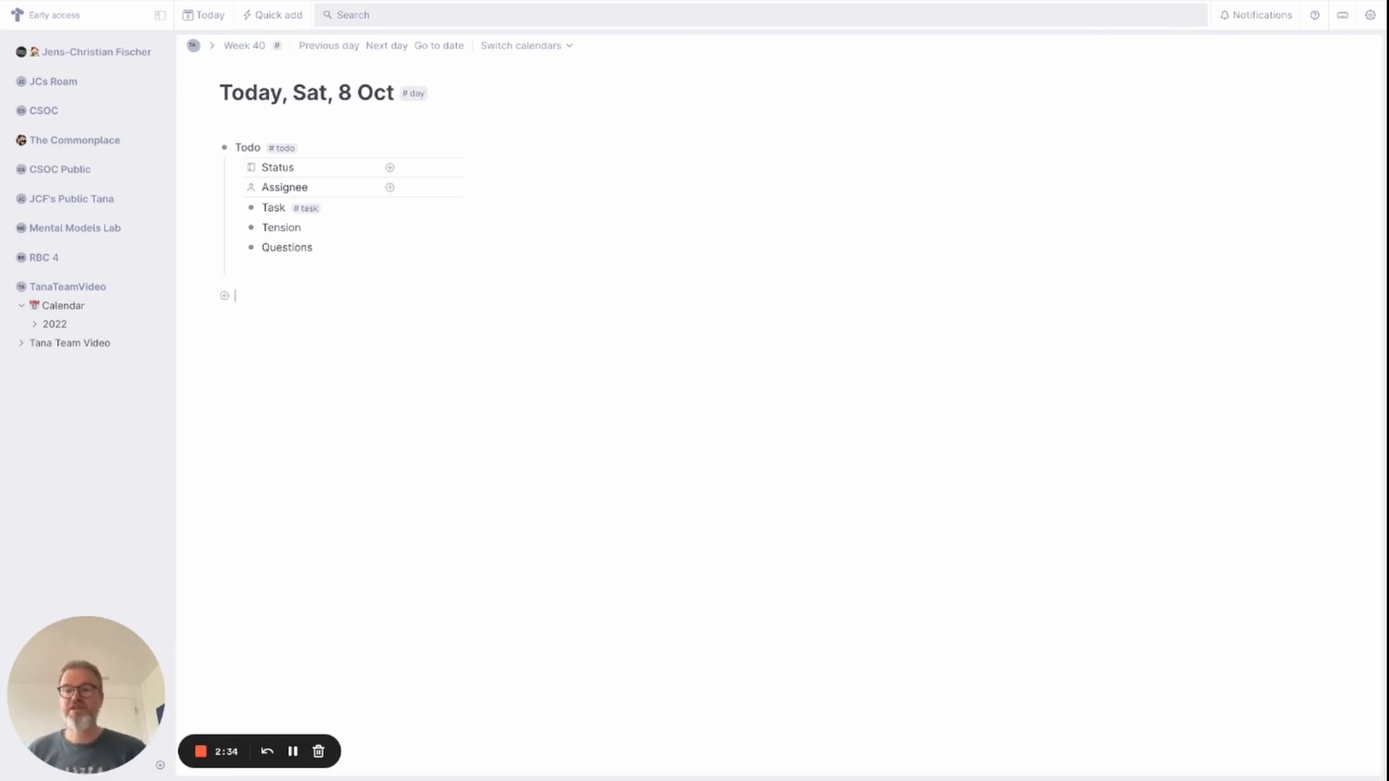
# Add a node titled Create Tana Team Video to today's page and tag it #task
pyautogui.write('Create')
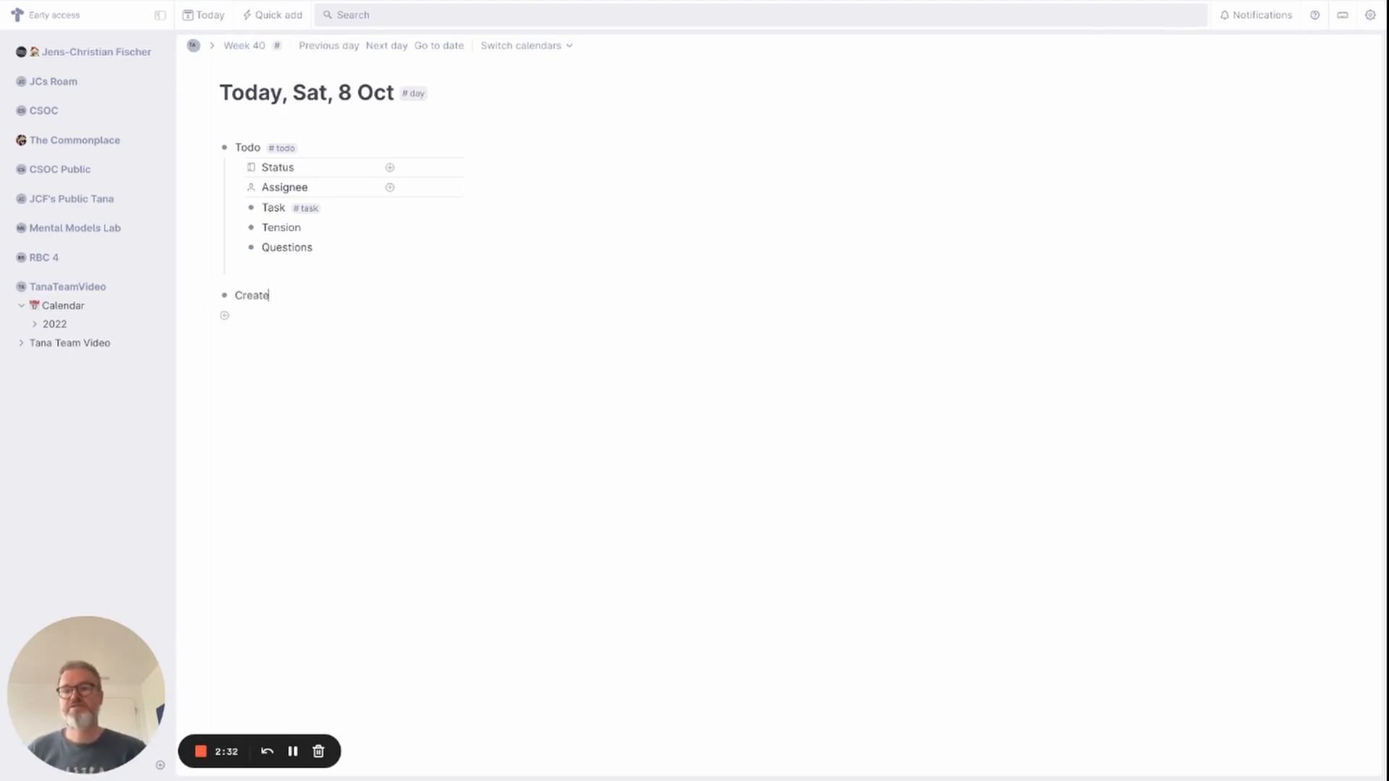
pyautogui.write(' Tana Tea')
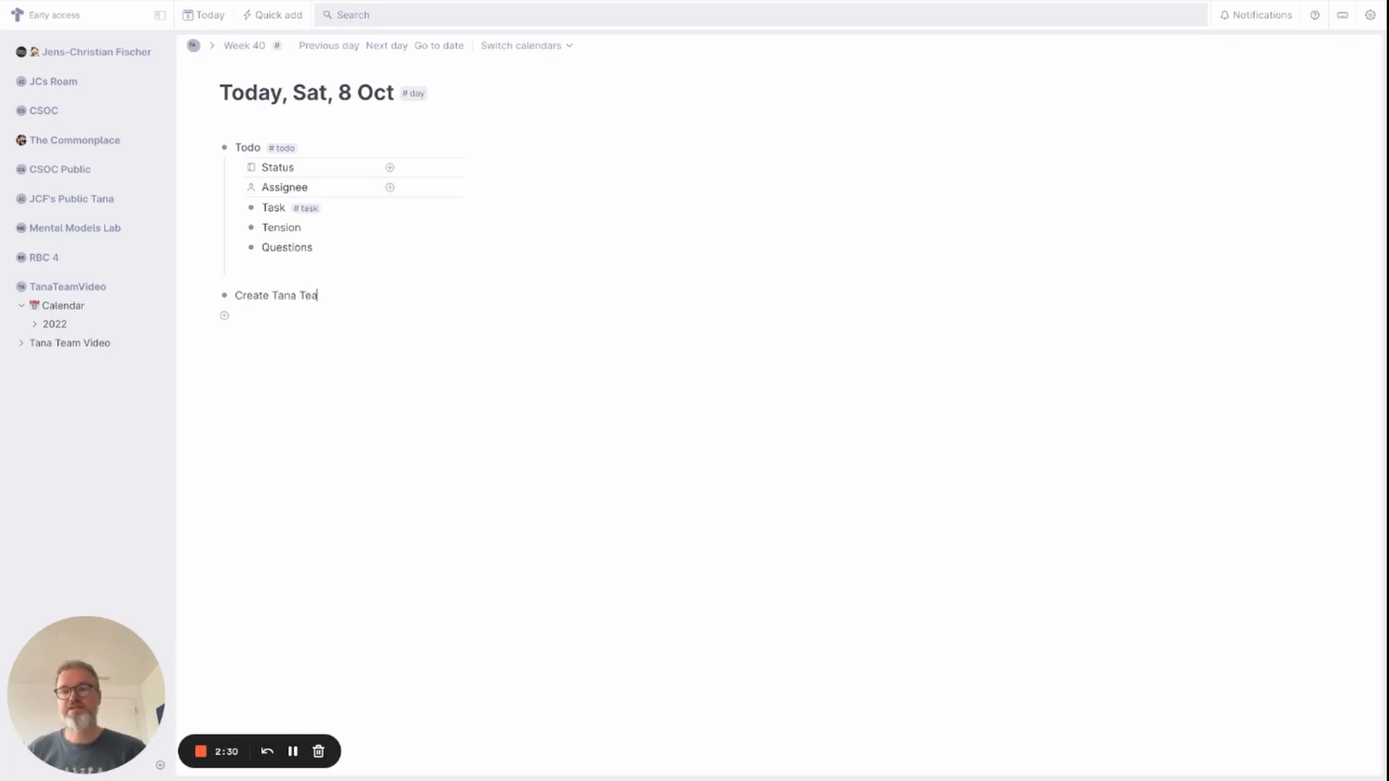
pyautogui.write('m Vido')
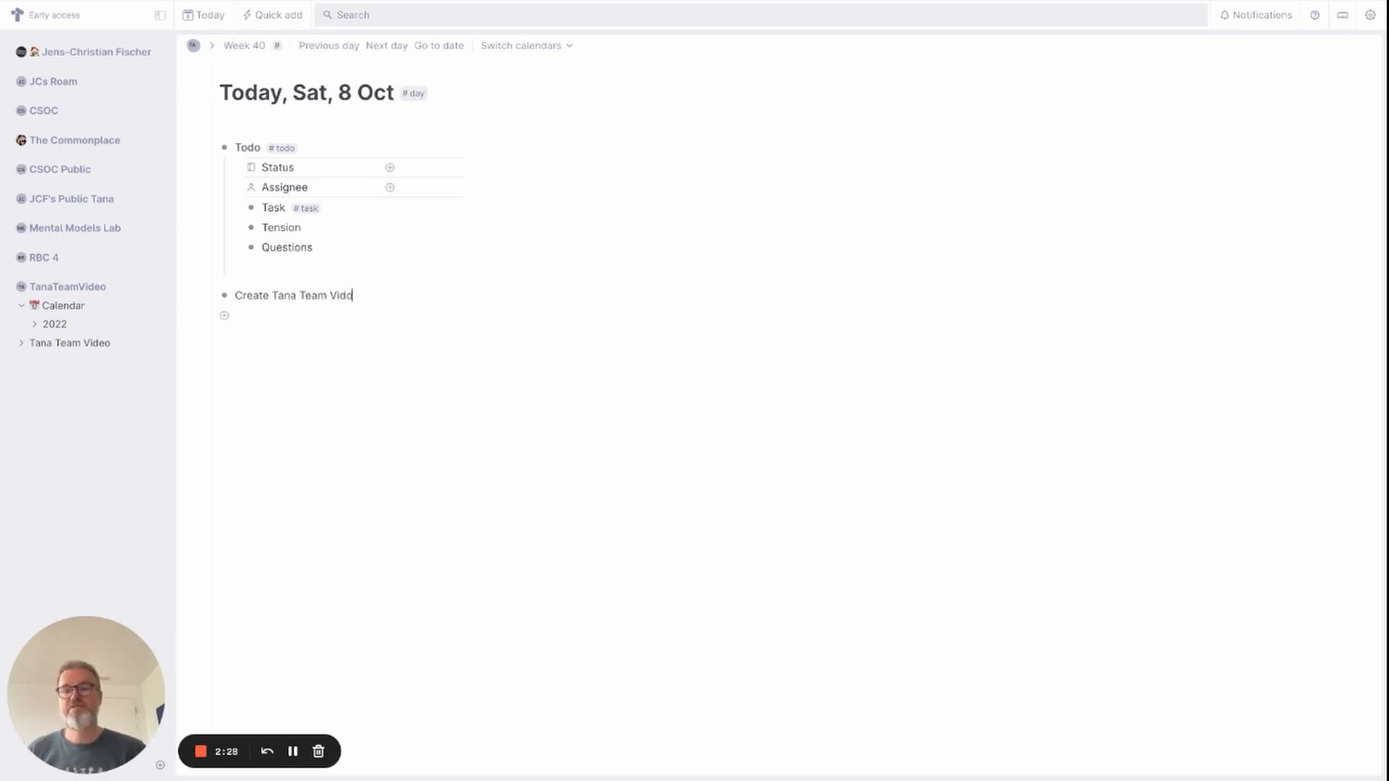
pyautogui.write('eo #task')
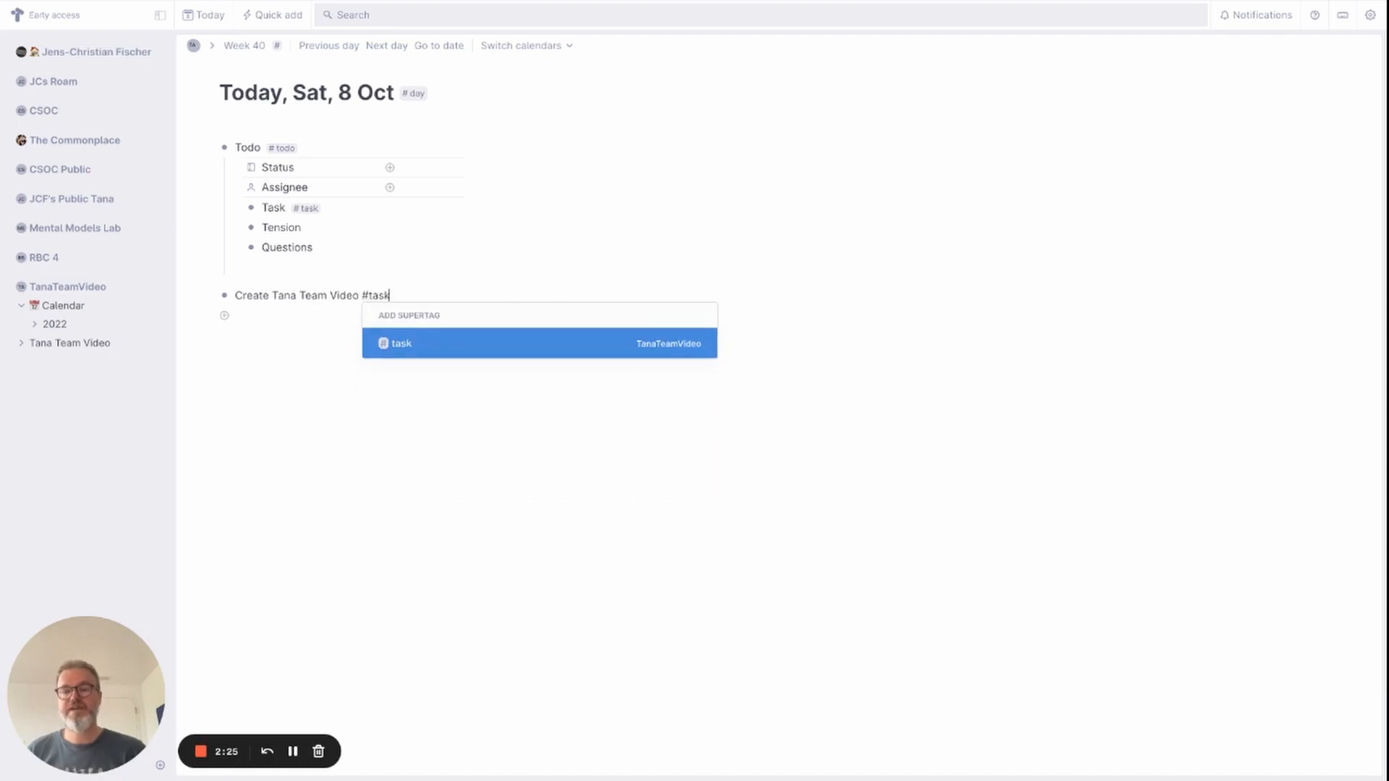
pyautogui.press('Return')
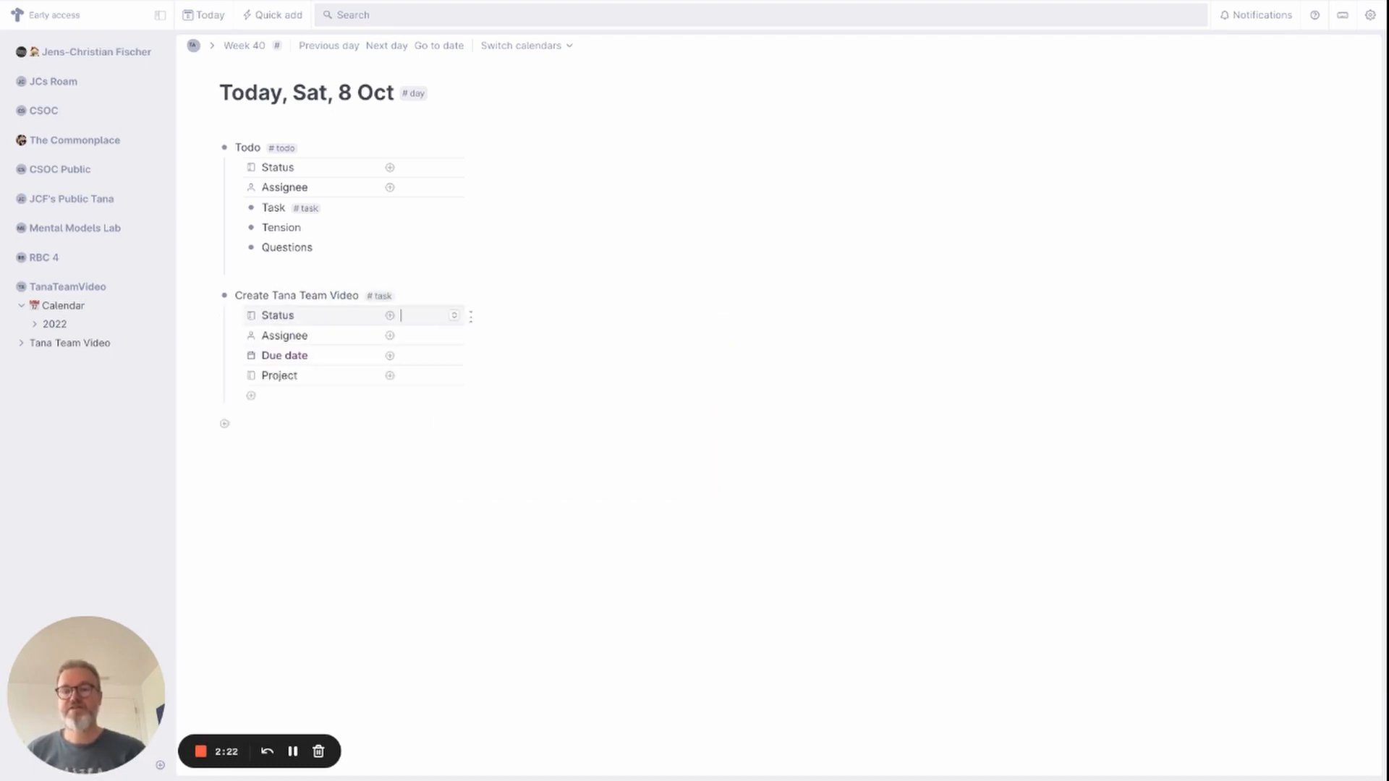
# Set the Create Tana Team Video task's Status to Doing and choose the workspace user as its Assignee
pyautogui.click(454, 316)
pyautogui.click(443, 357)
pyautogui.click(435, 337)
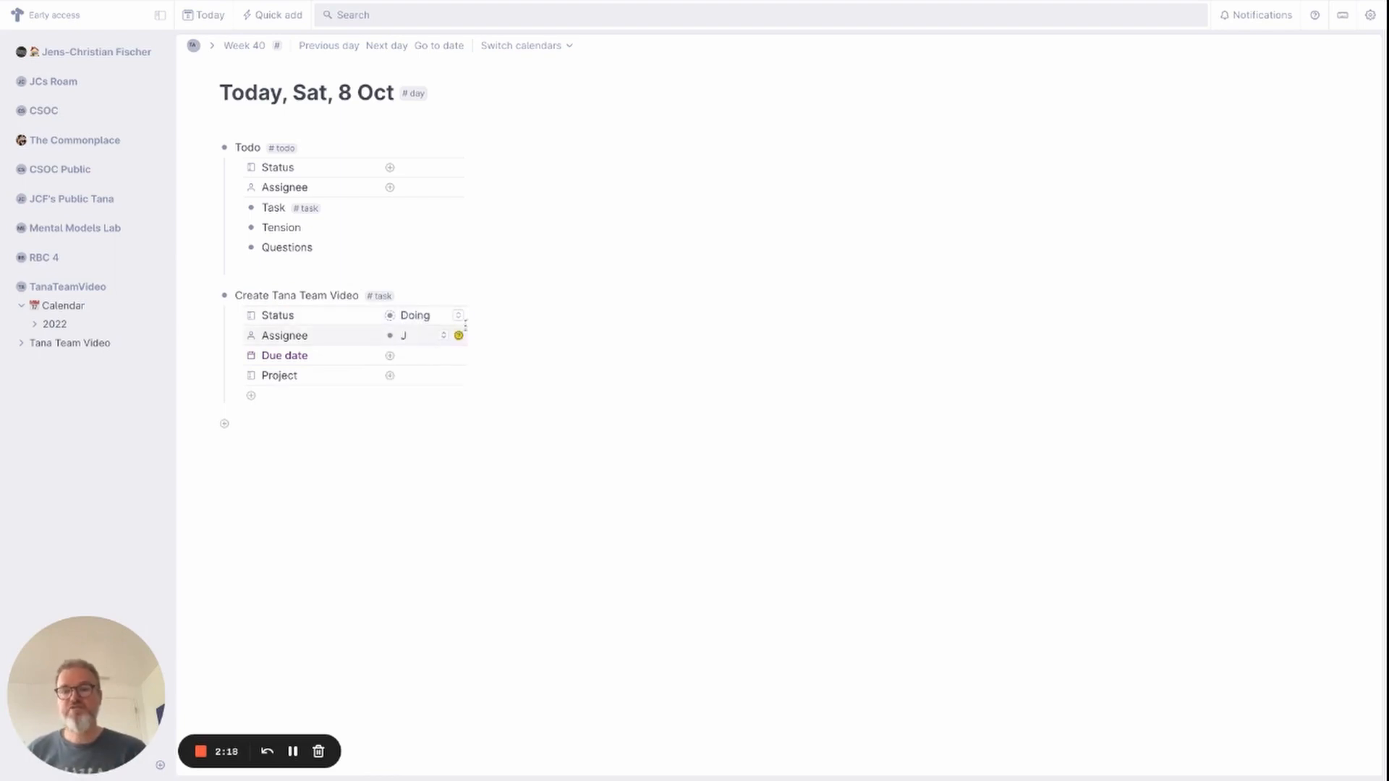
pyautogui.click(443, 333)
pyautogui.click(447, 357)
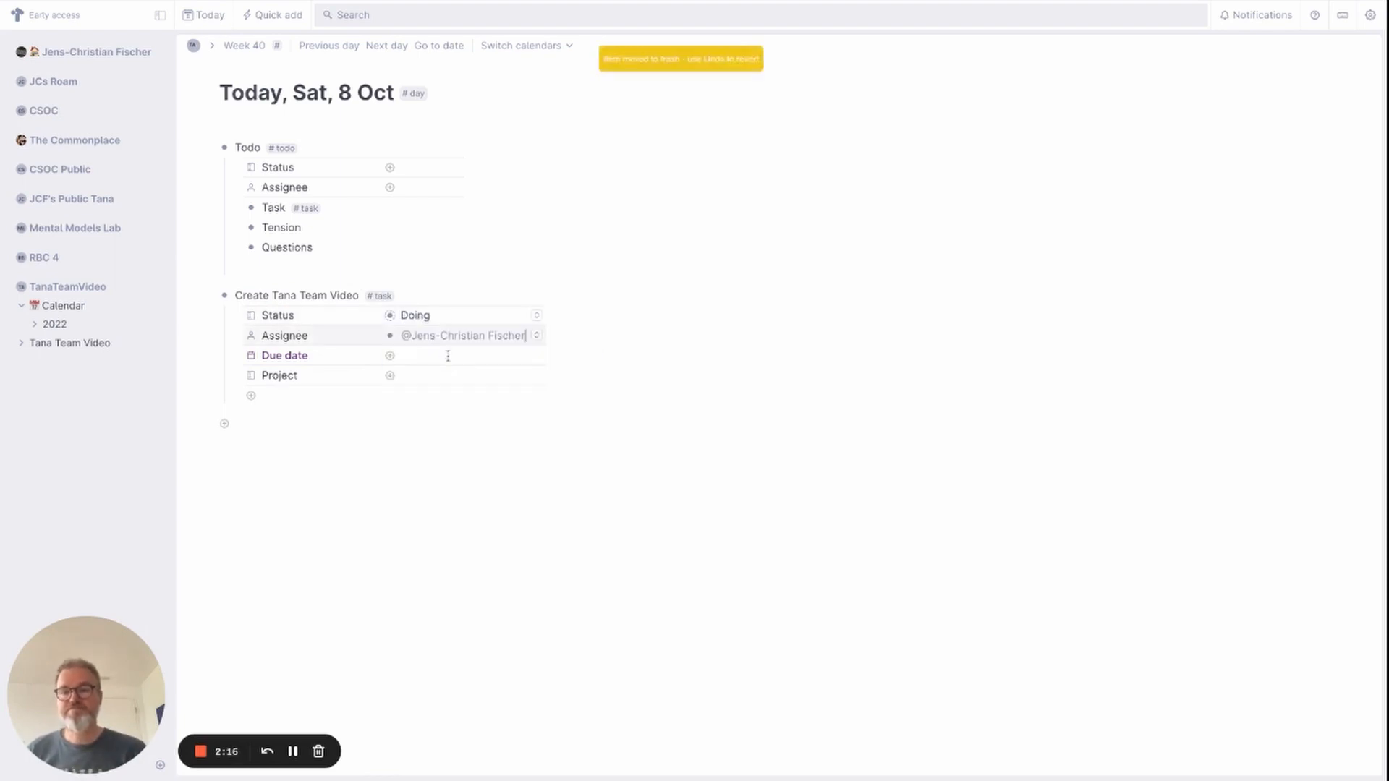
# Set the Create Tana Team Video task's Due date to tomorrow, Sun, 9 Oct, as a date reference
pyautogui.click(416, 356)
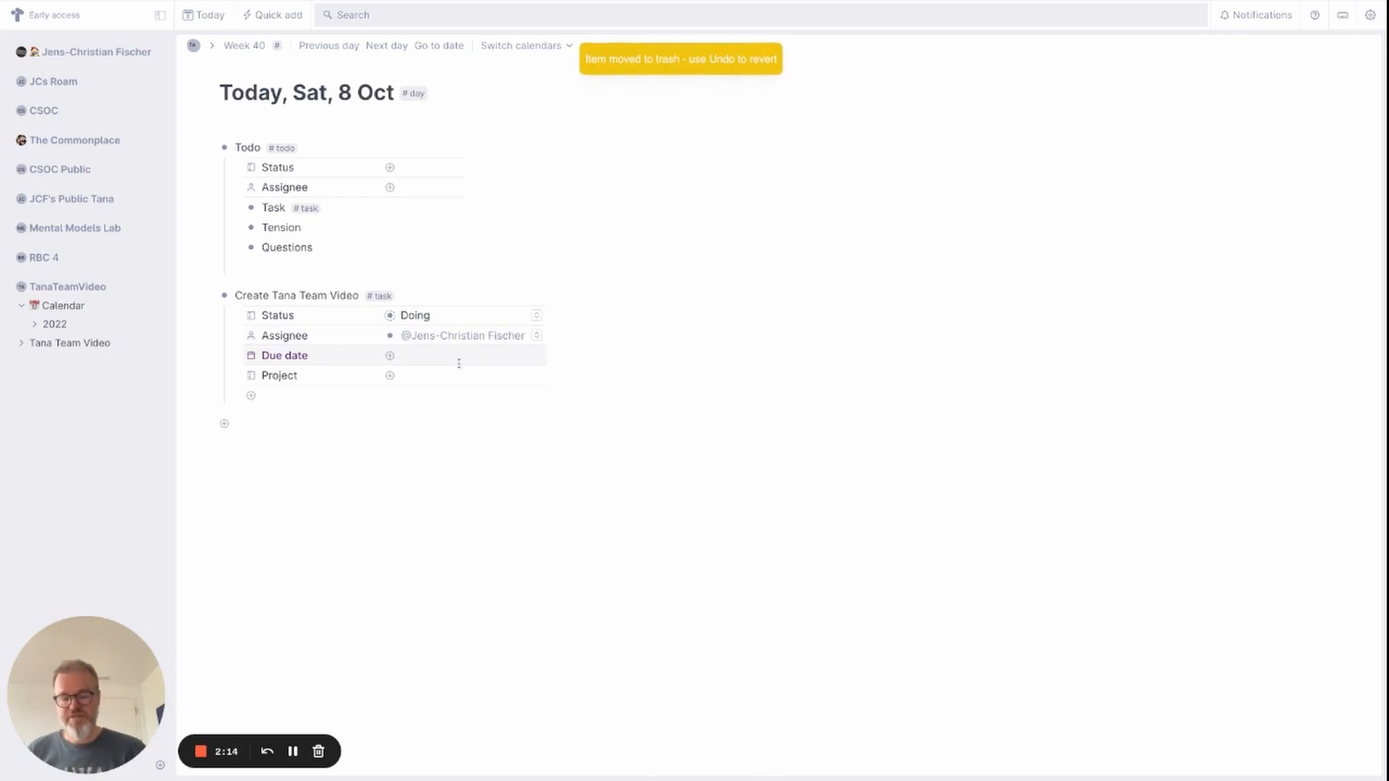
pyautogui.write('@tom')
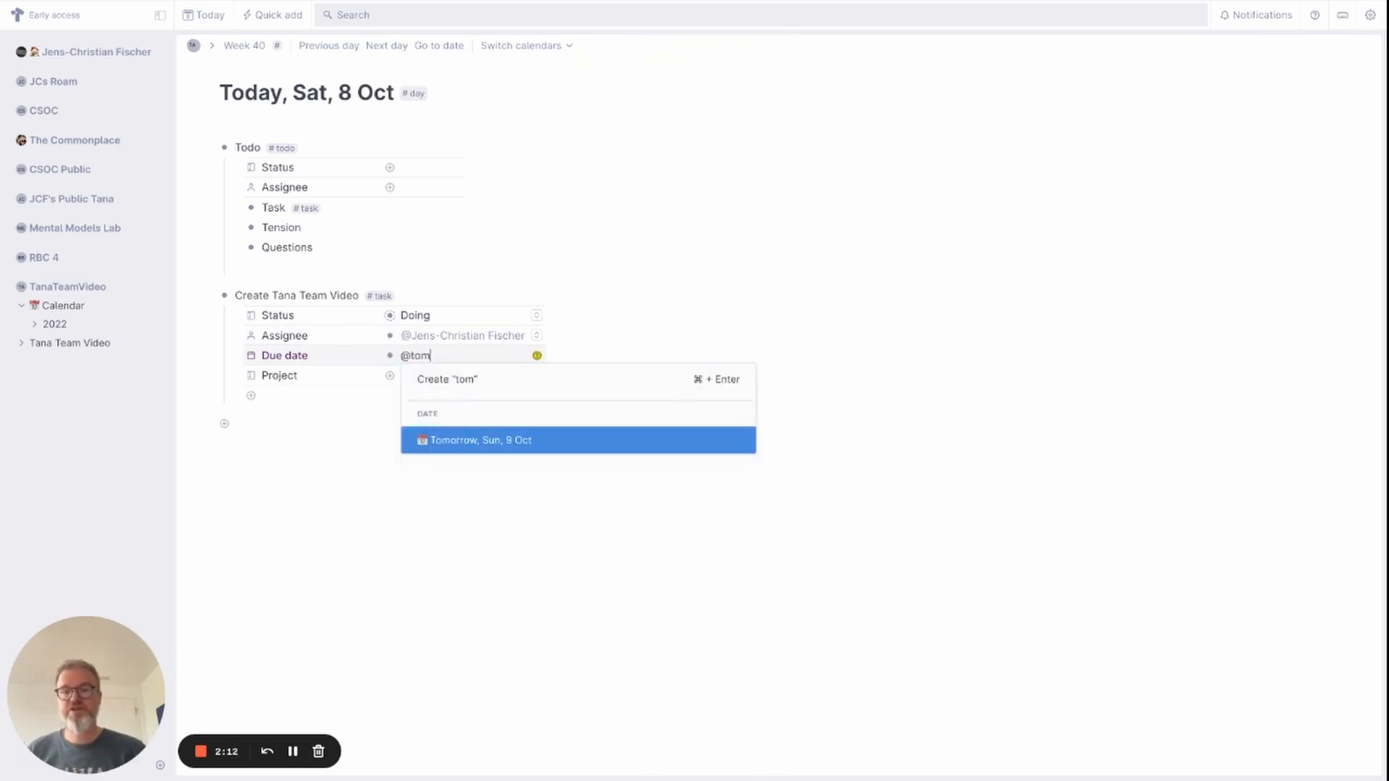
pyautogui.press('Return')
# Fill the Create Tana Team Video task's Project field with a reference to a newly created node named Tana Team Video
pyautogui.click(428, 380)
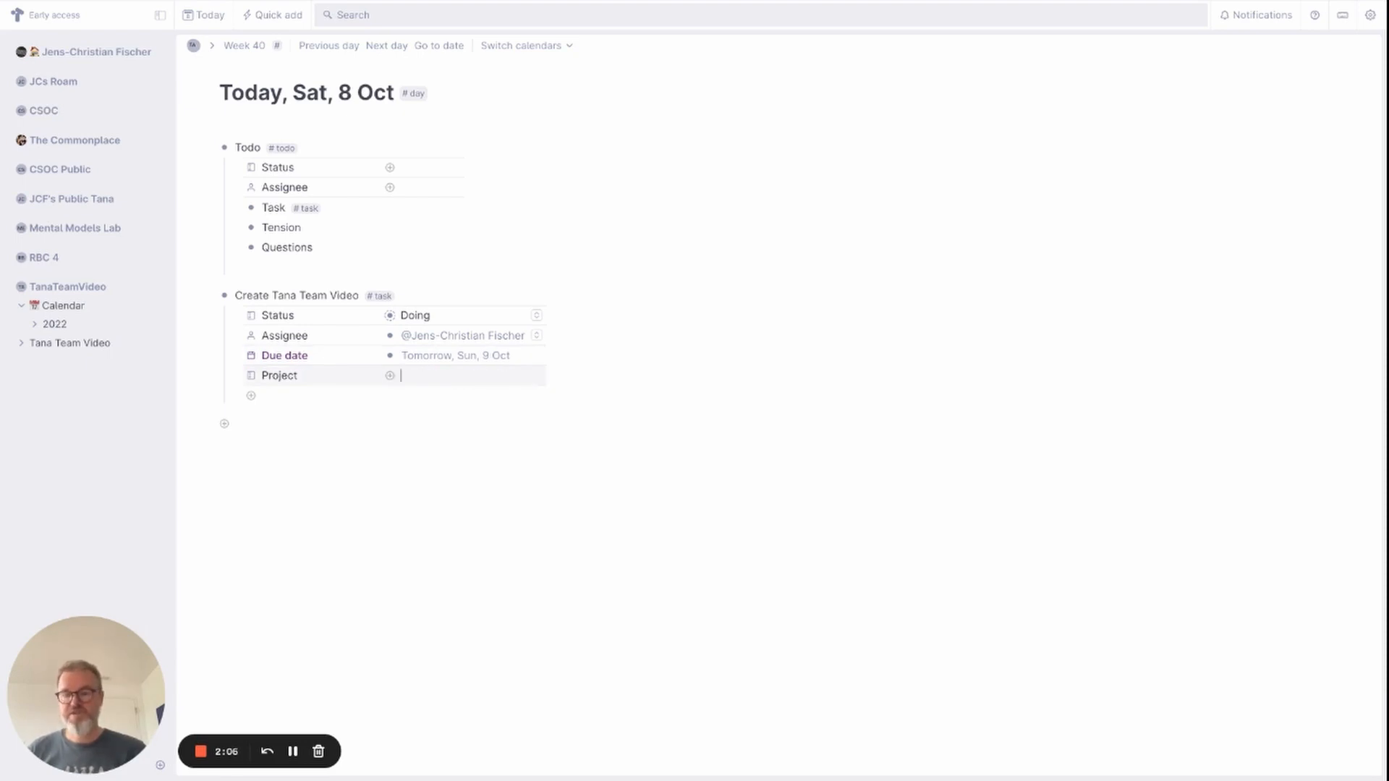
pyautogui.write('@')
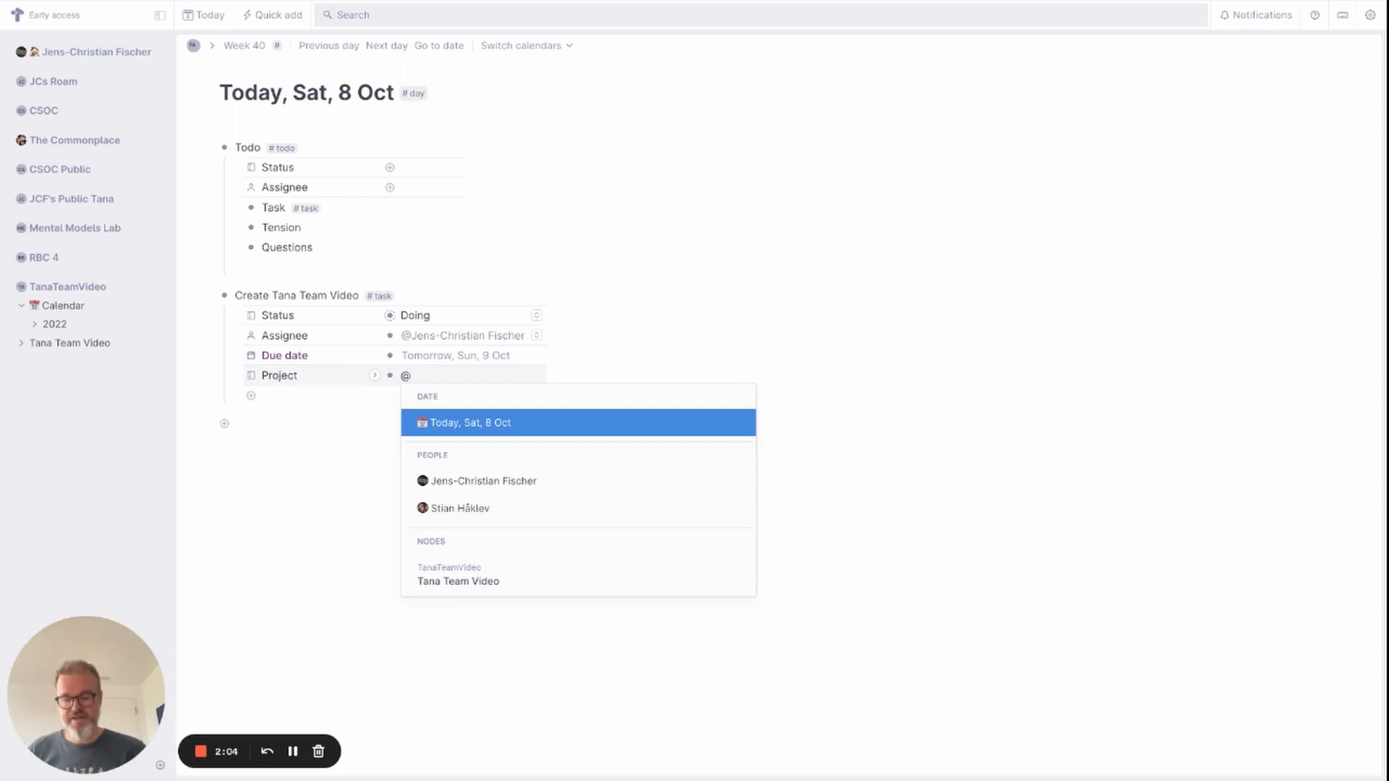
pyautogui.write('Tana Tea')
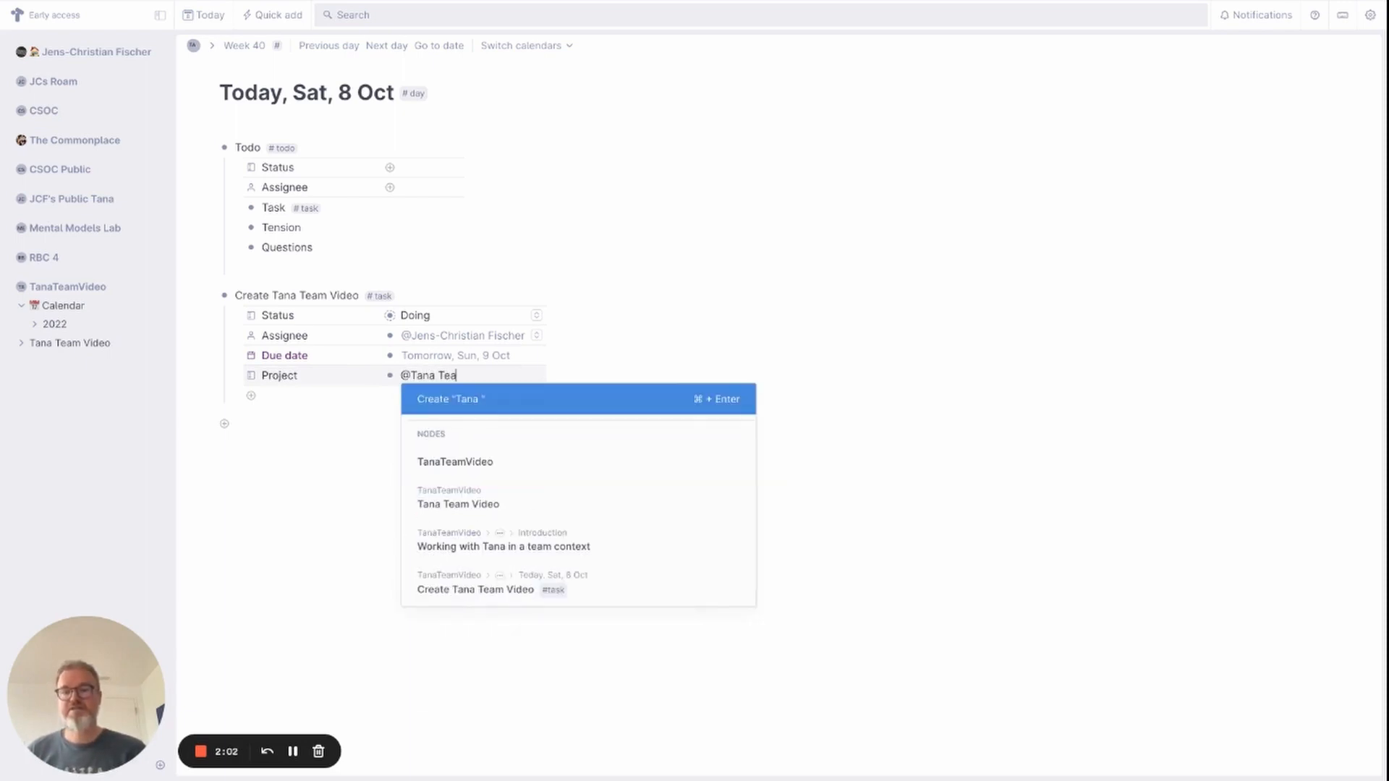
pyautogui.write('m Vide')
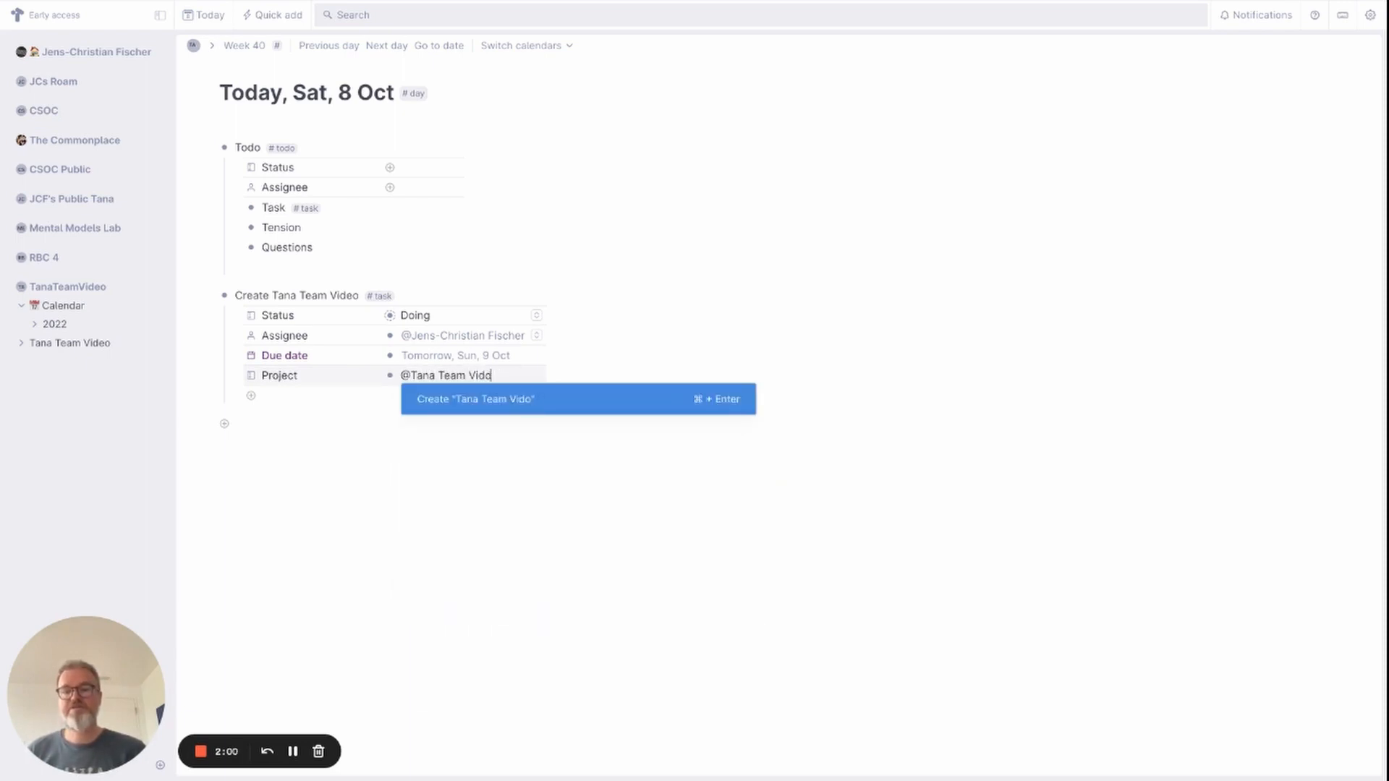
pyautogui.write('o')
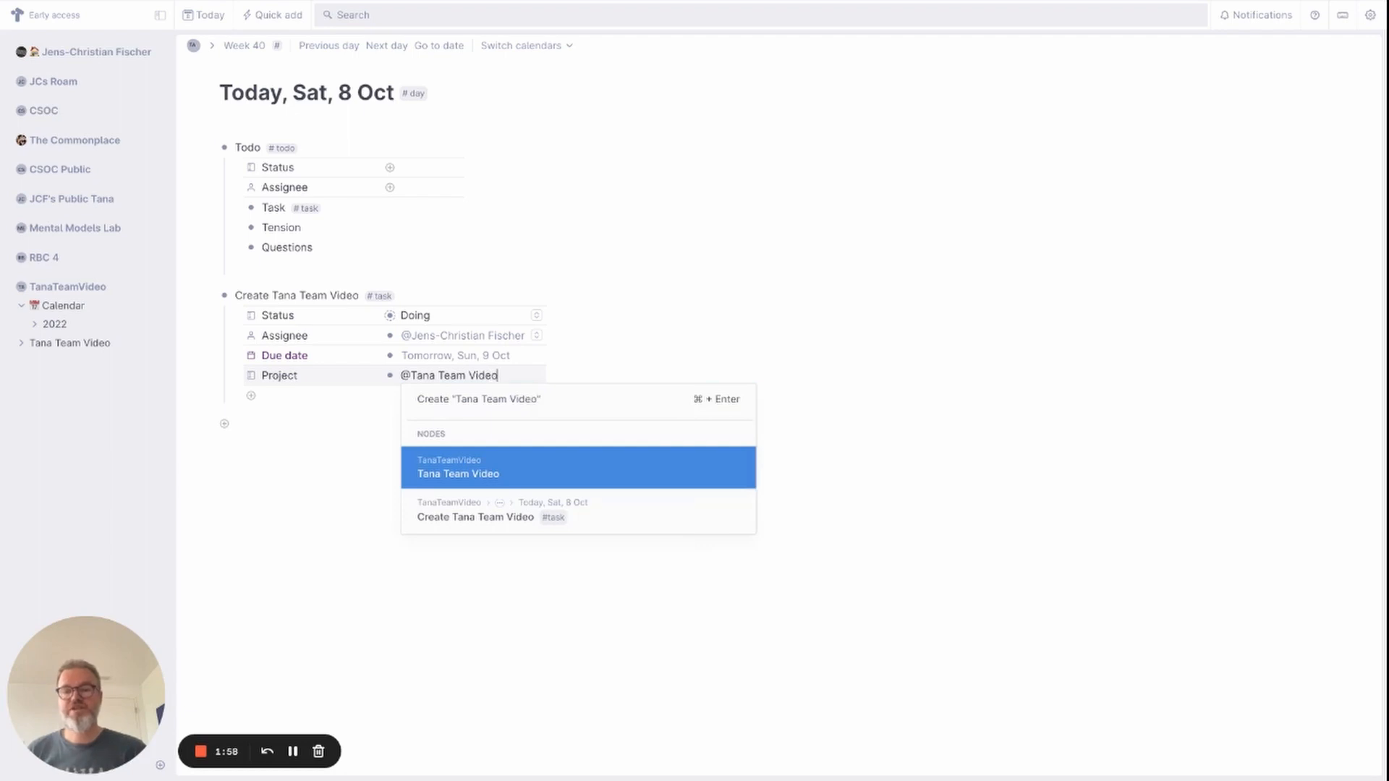
pyautogui.press('Up')
pyautogui.press('Return')
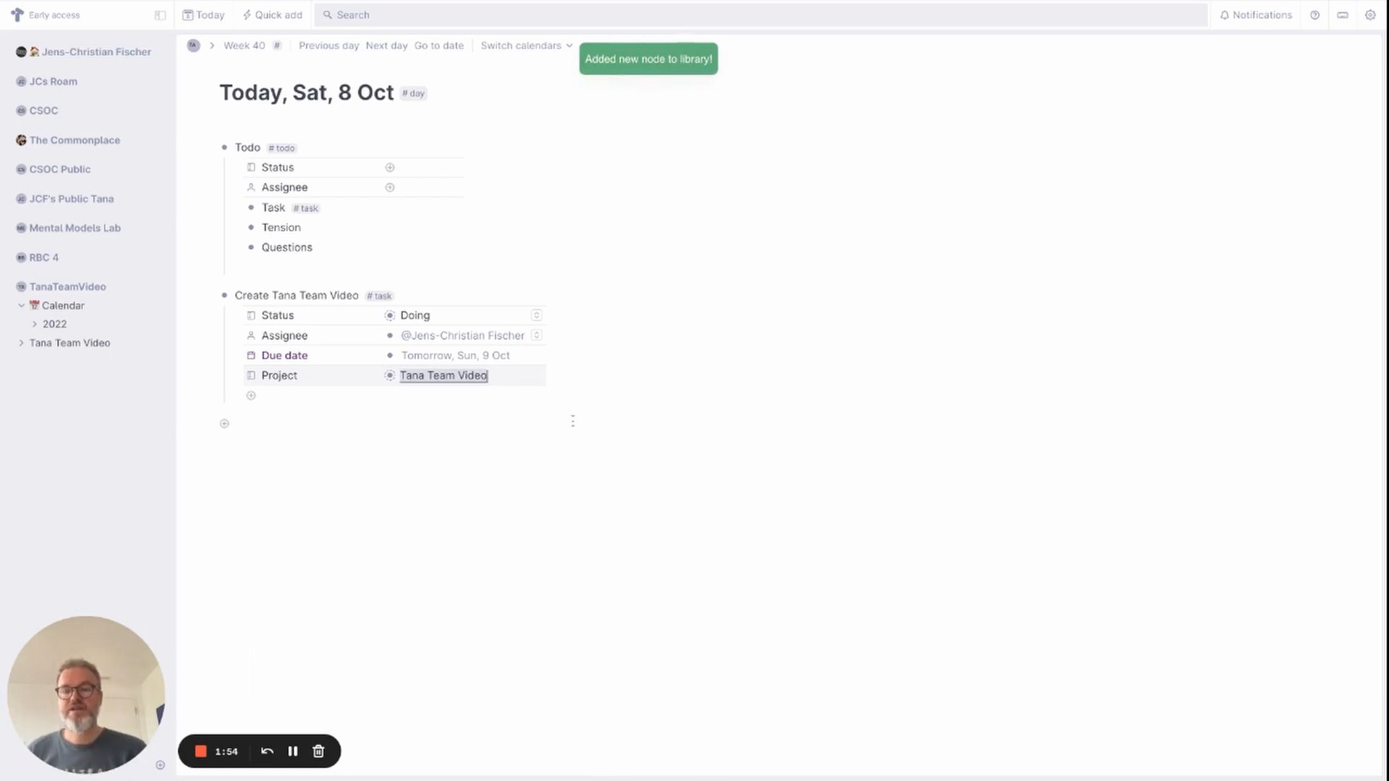
# Add a node titled Release the Videos to today's page and tag it #task
pyautogui.click(254, 424)
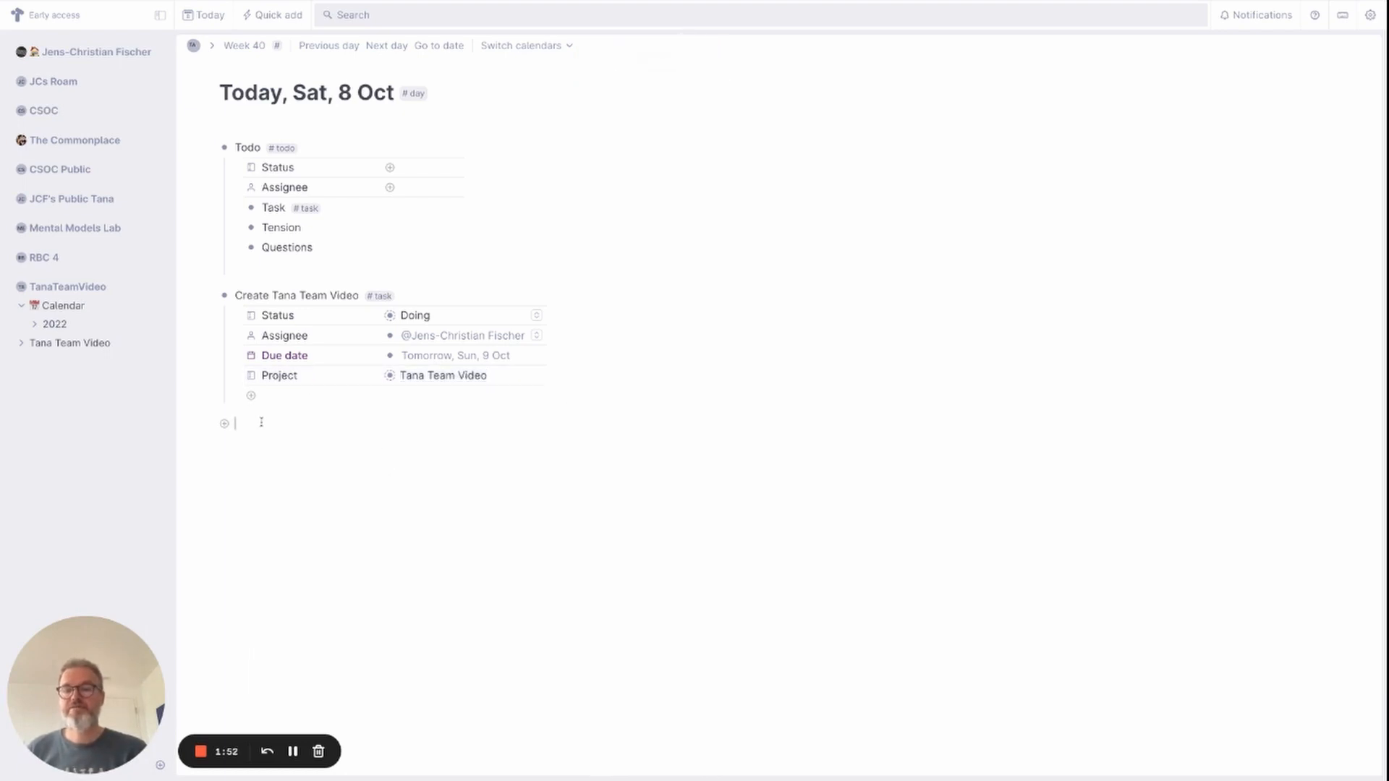
pyautogui.write('Release')
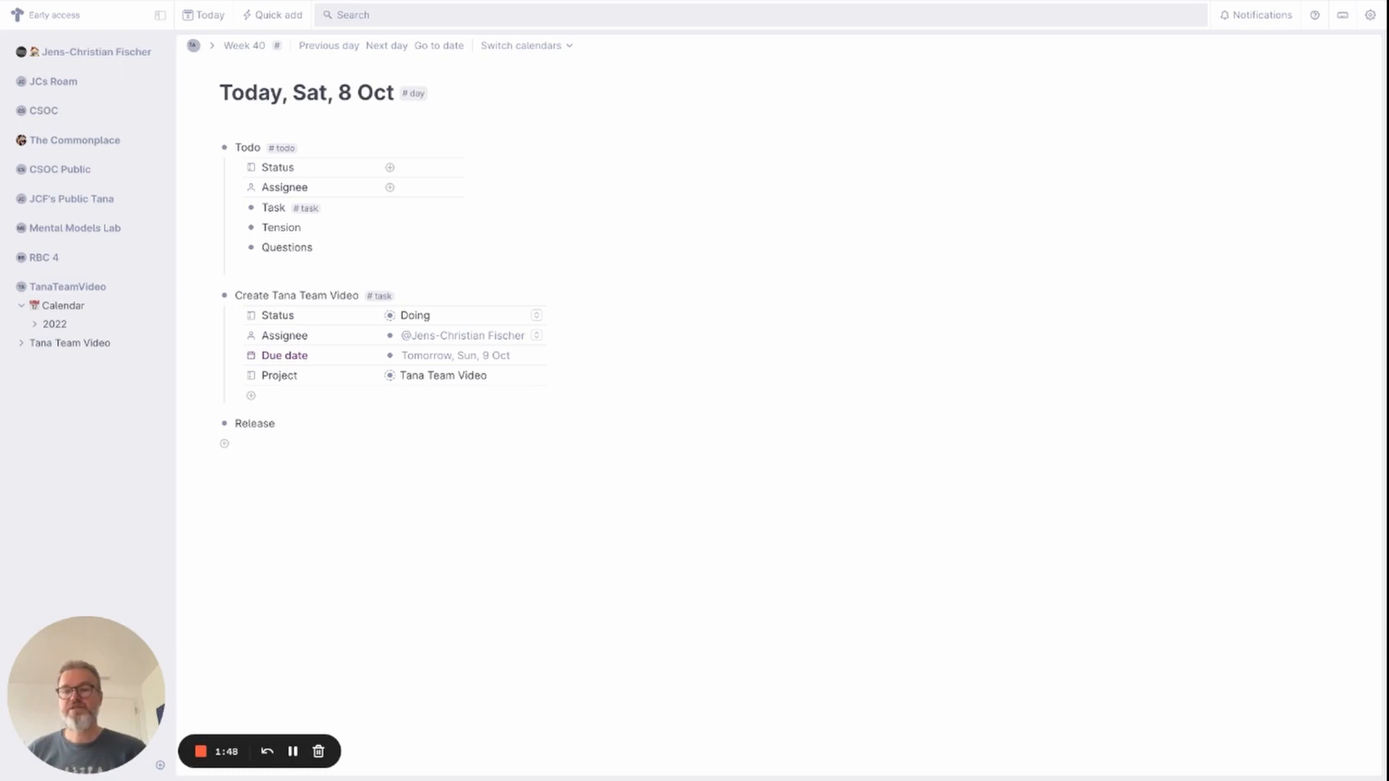
pyautogui.write(' the Vie')
pyautogui.write('eos')
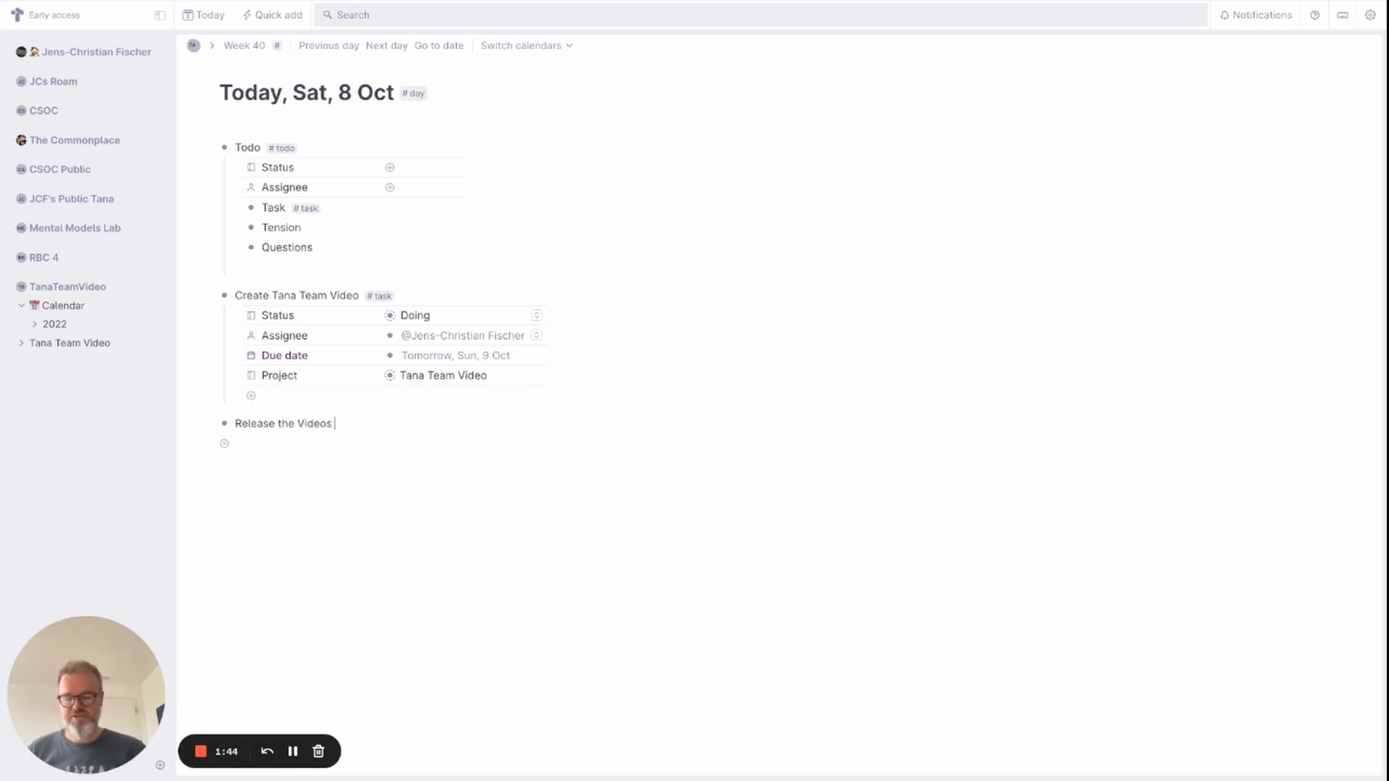
pyautogui.write(' #task')
pyautogui.press('Return')
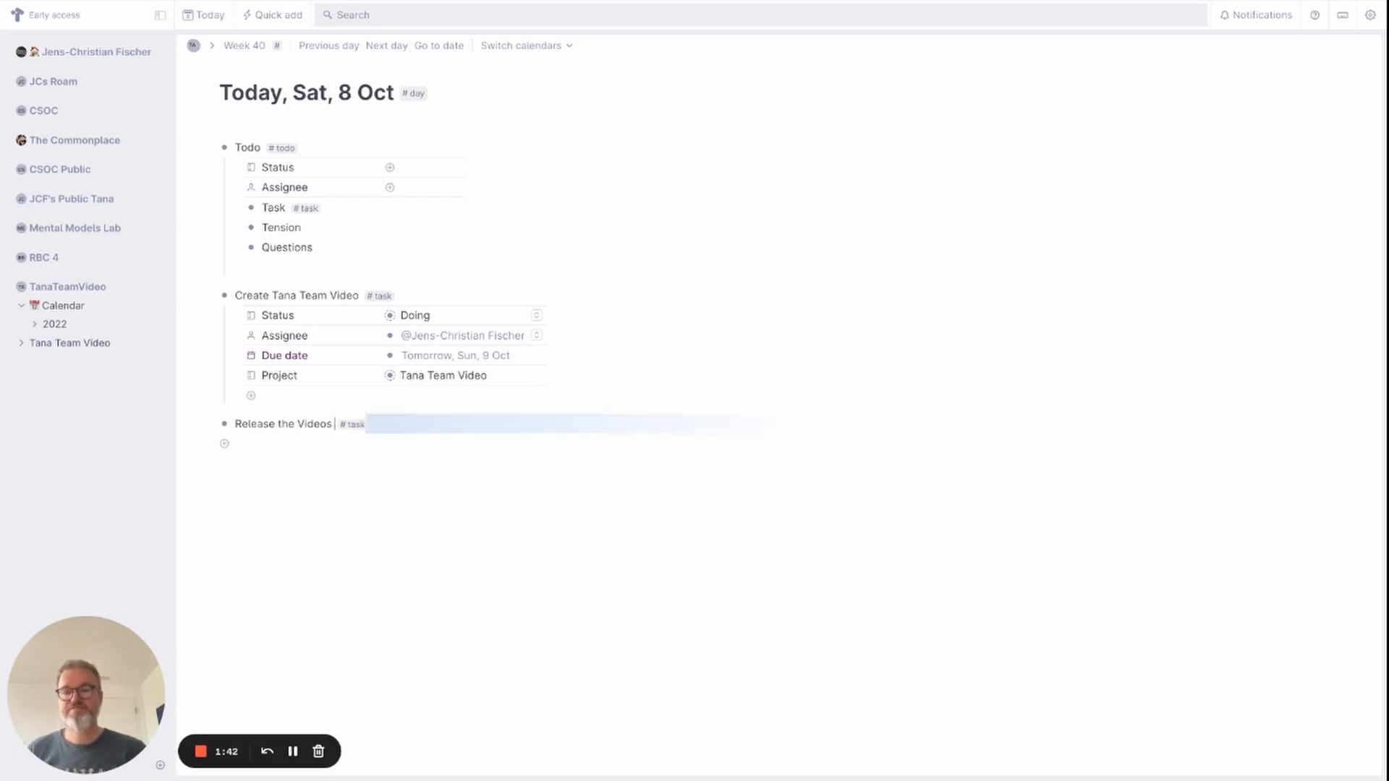
# Set the Release the Videos task's Status to To-Do and choose the workspace user as its Assignee
pyautogui.click(408, 444)
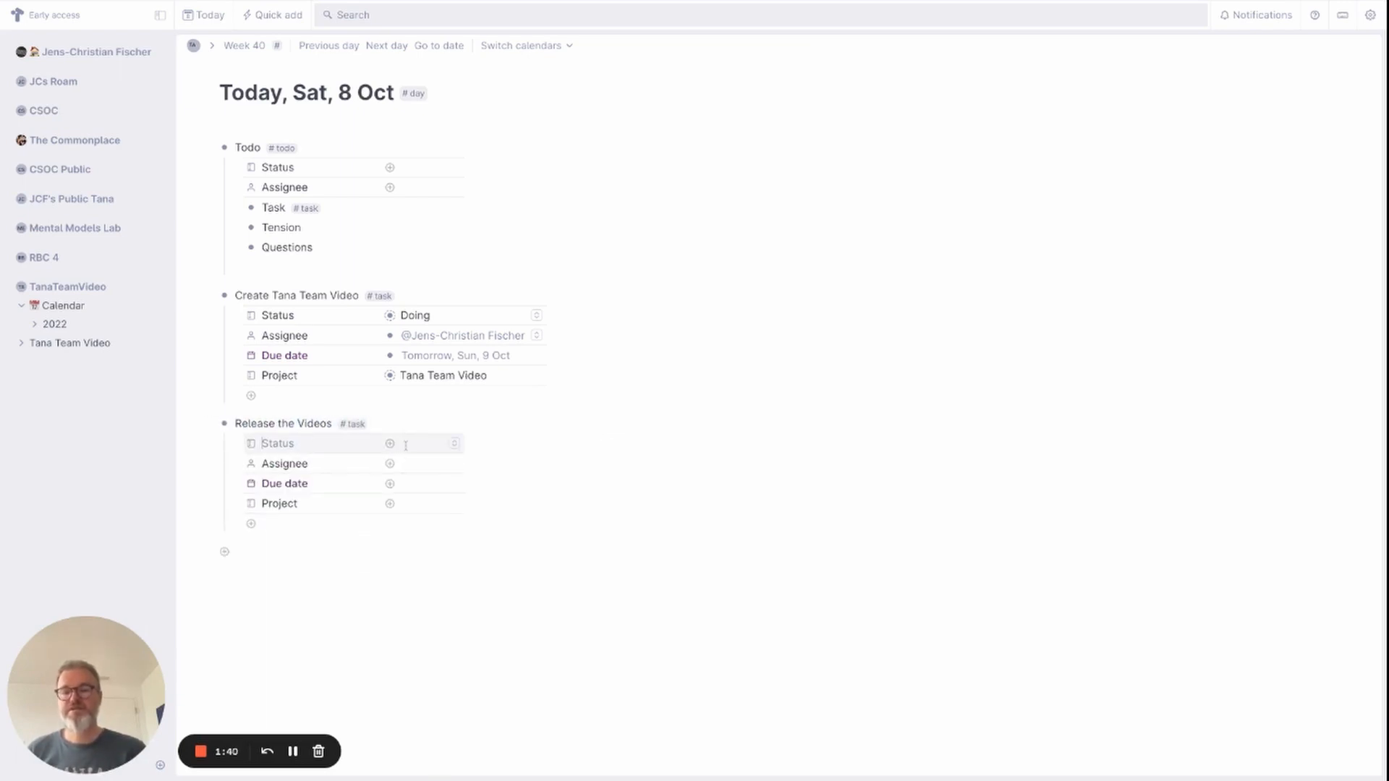
pyautogui.write('To')
pyautogui.press('Return')
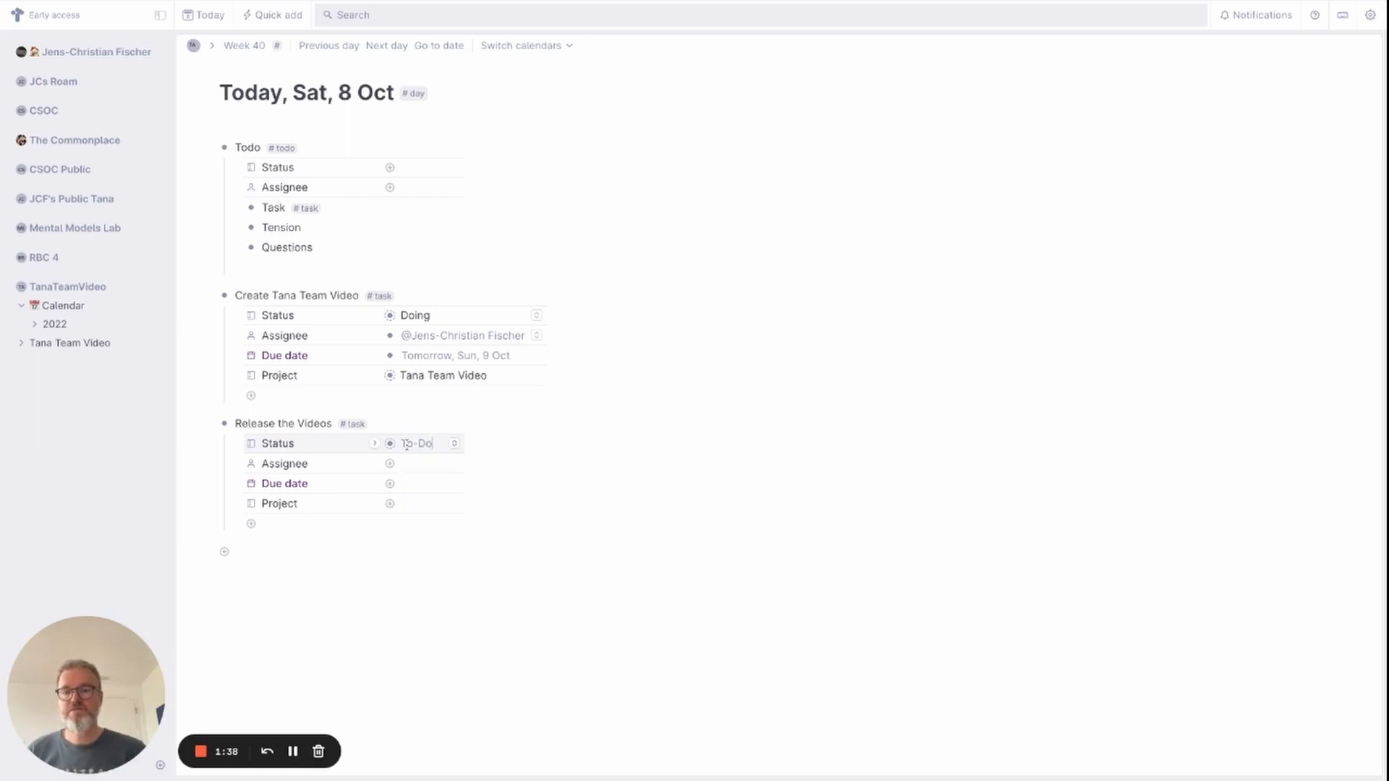
pyautogui.press('Down')
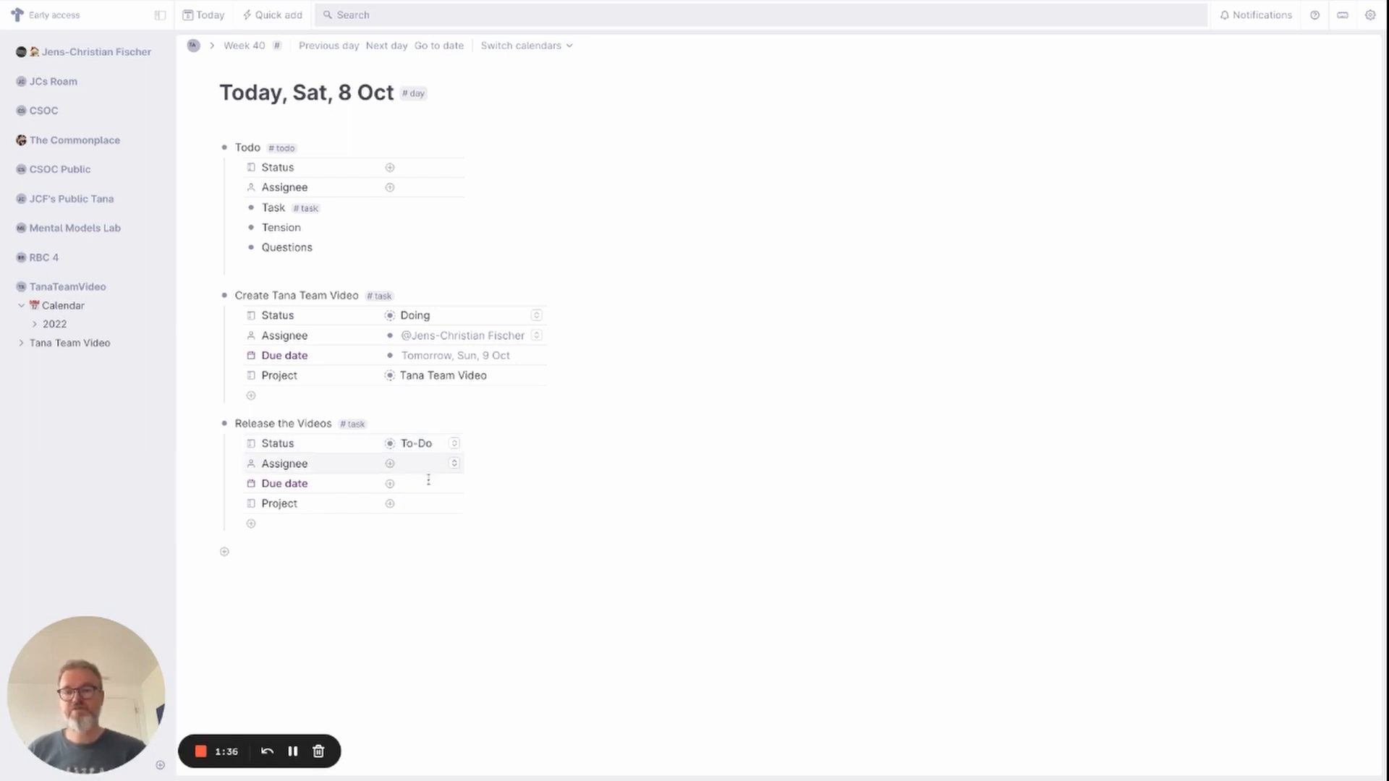
pyautogui.click(454, 464)
pyautogui.click(464, 484)
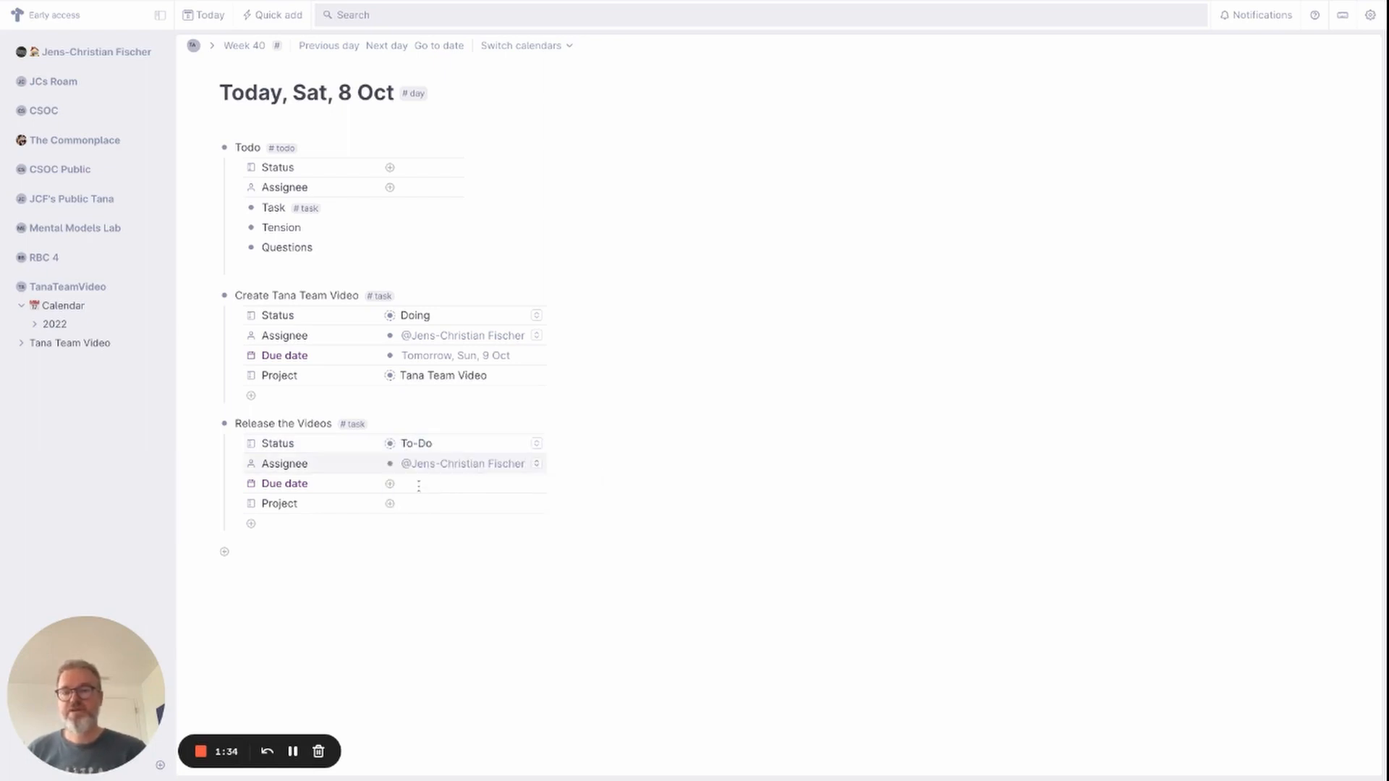
# Set the Release the Videos task's Due date to tomorrow, Sun, 9 Oct, as a date reference
pyautogui.click(438, 487)
pyautogui.write('@')
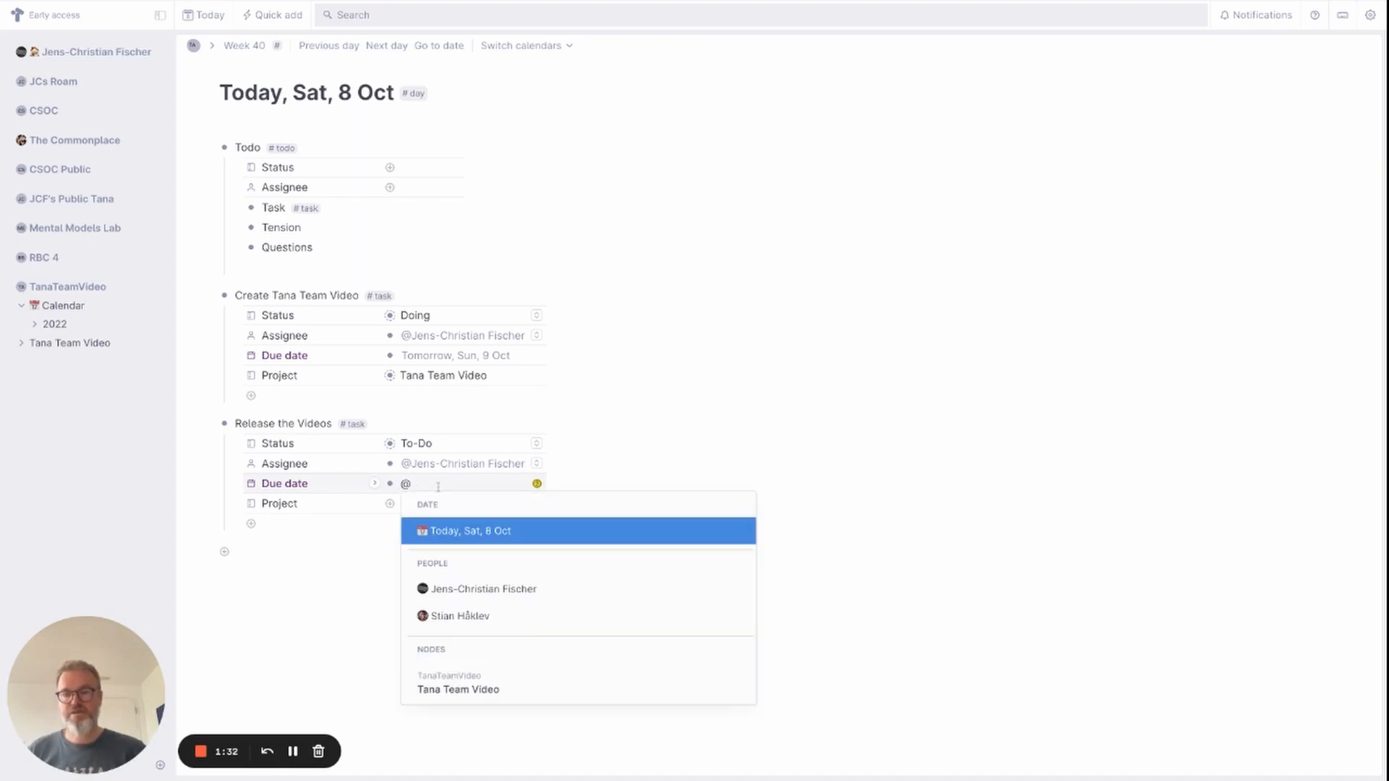
pyautogui.write('tom')
pyautogui.press('Return')
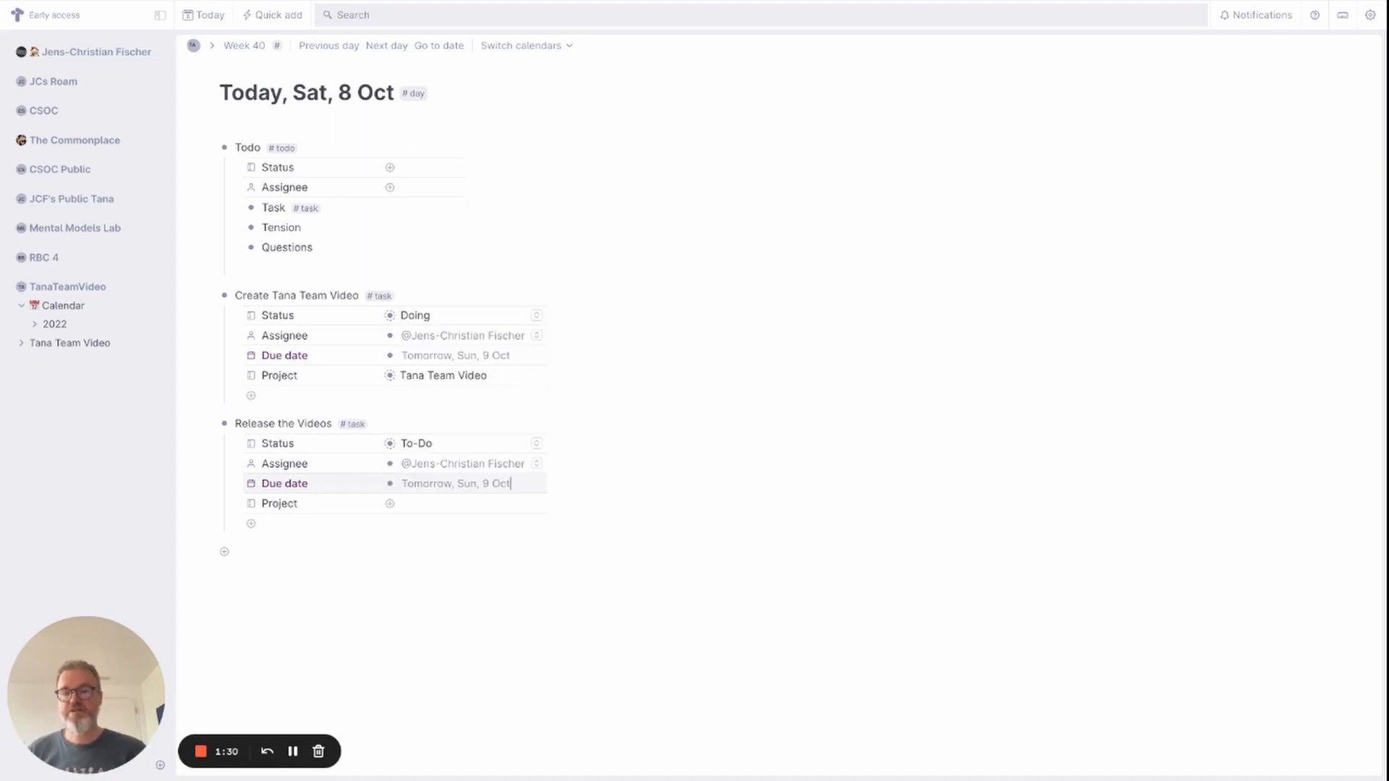
# Link the Release the Videos task's Project field to the existing Tana Team Video node from the Library
pyautogui.click(422, 504)
pyautogui.write('@Ta')
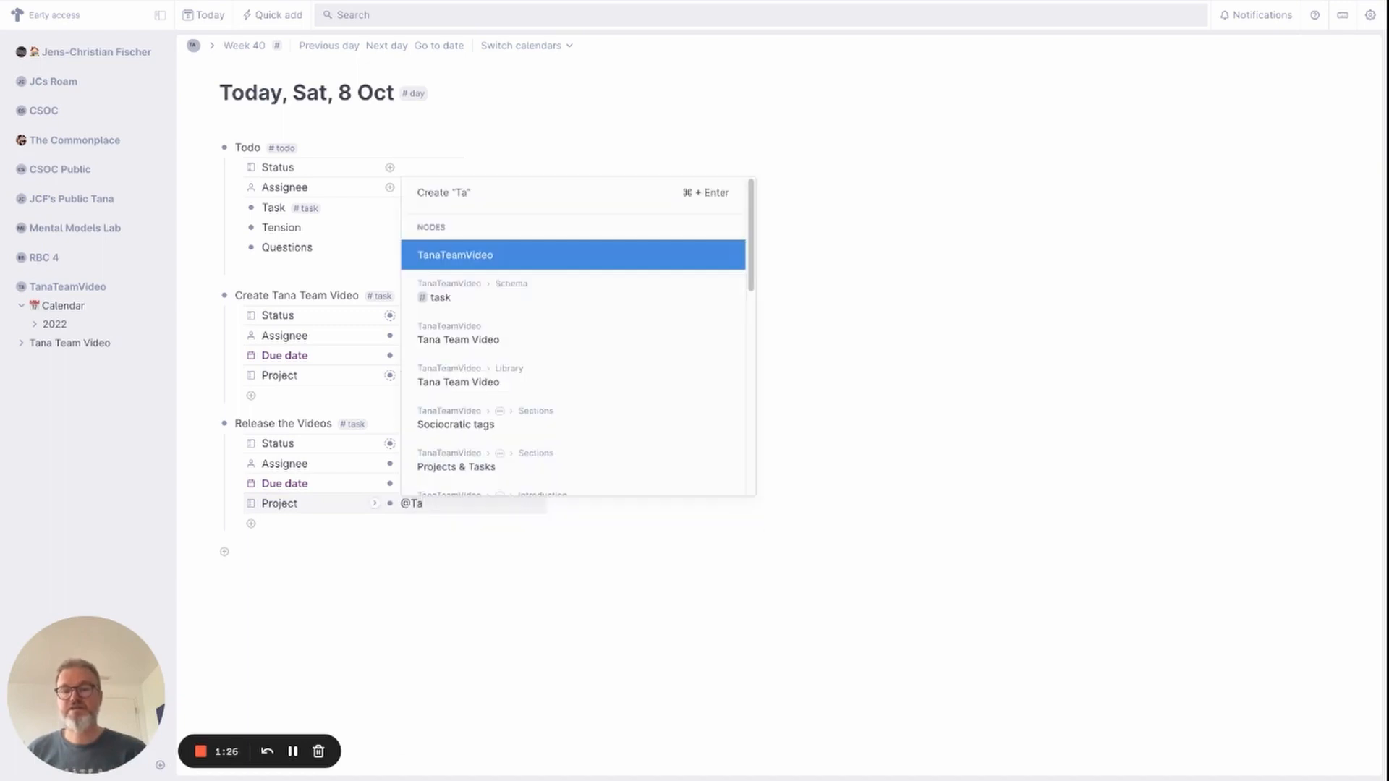
pyautogui.click(492, 385)
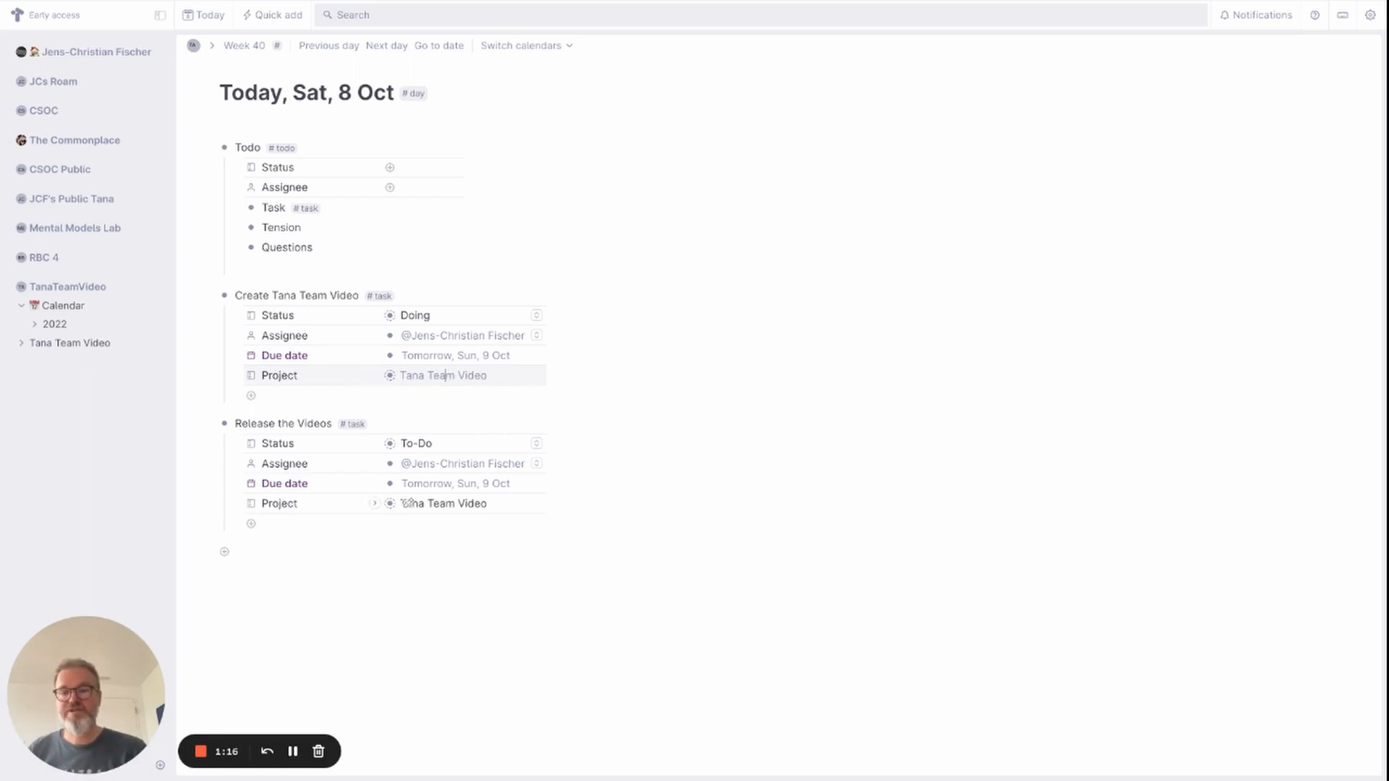
# Open the linked project node, rename it Tana Team Video Series, and return to today's page
pyautogui.click(390, 375)
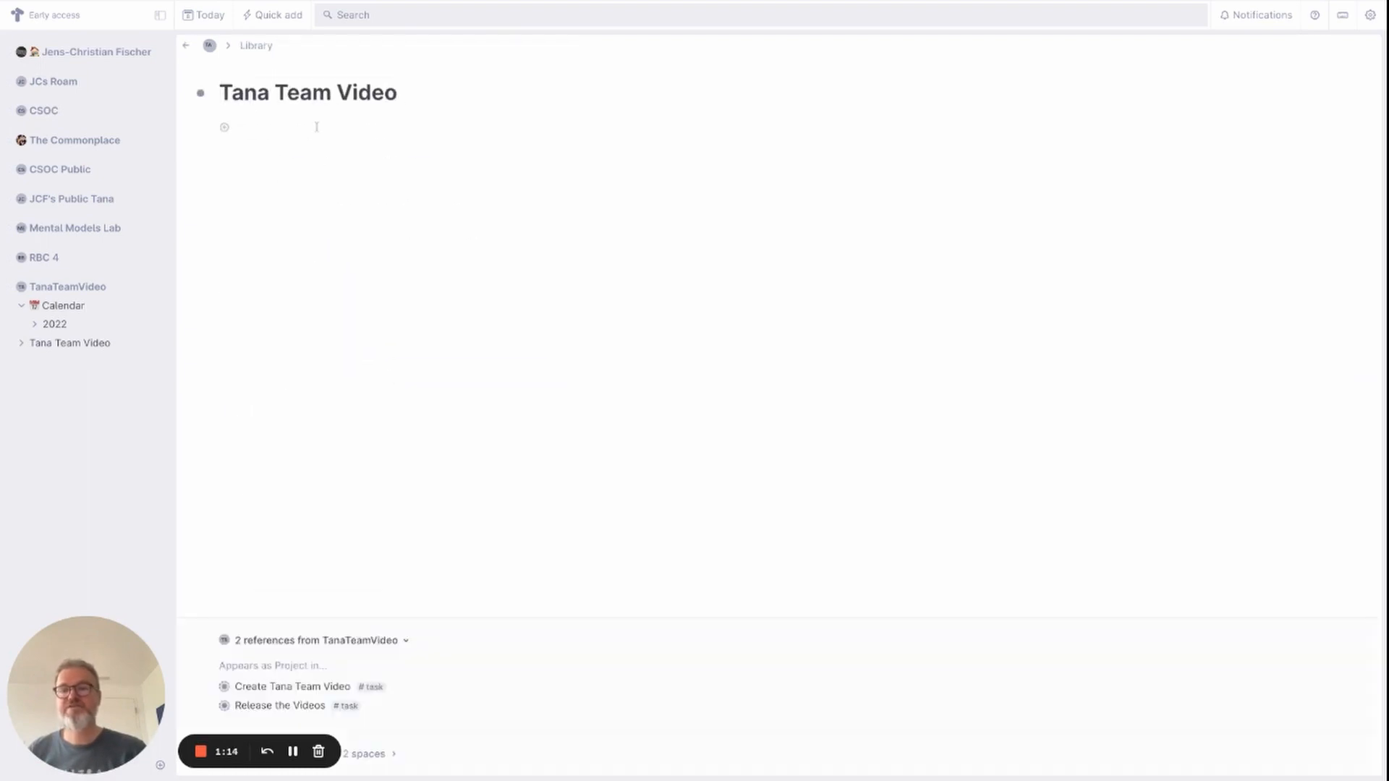
pyautogui.click(400, 93)
pyautogui.write('Ser')
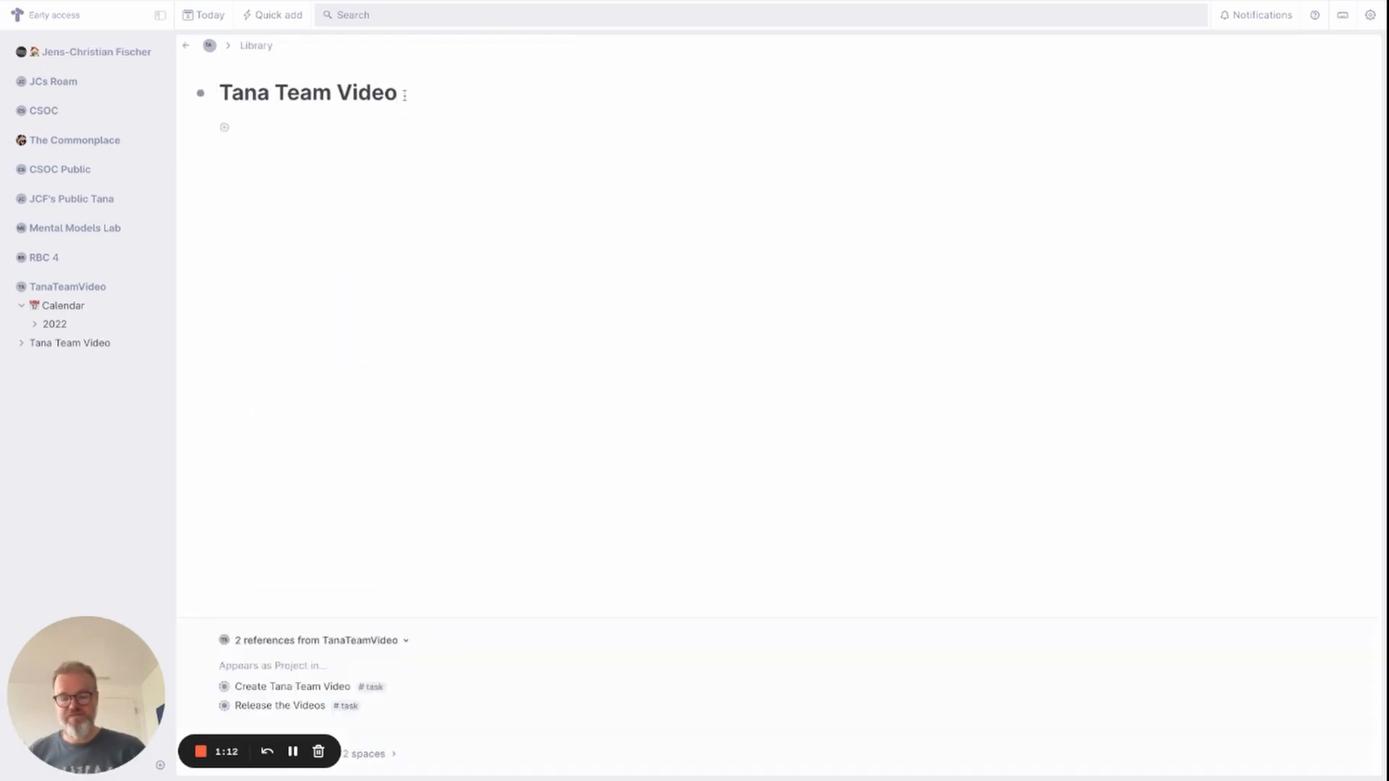
pyautogui.write('ies')
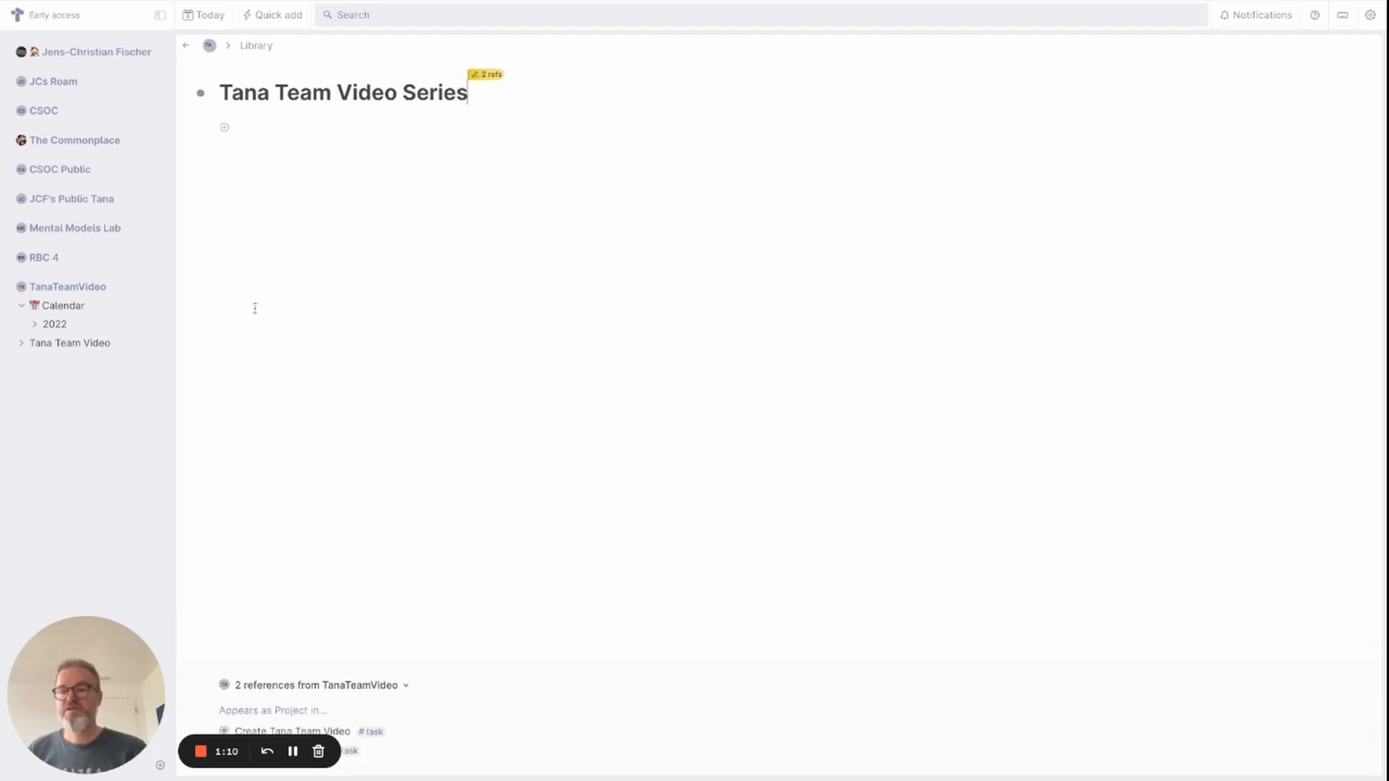
pyautogui.click(186, 45)
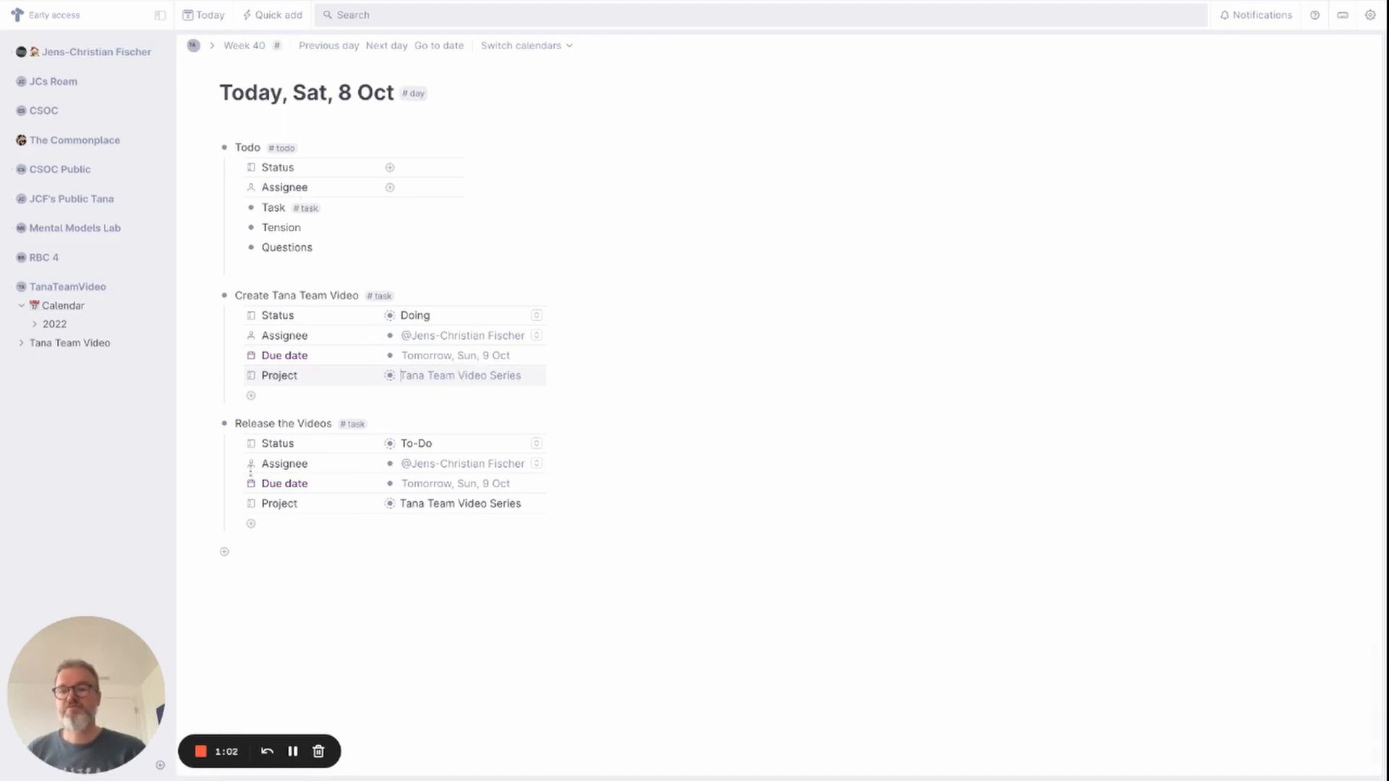
# Collapse the Release the Videos, Create Tana Team Video and Todo nodes on today's page
pyautogui.click(208, 424)
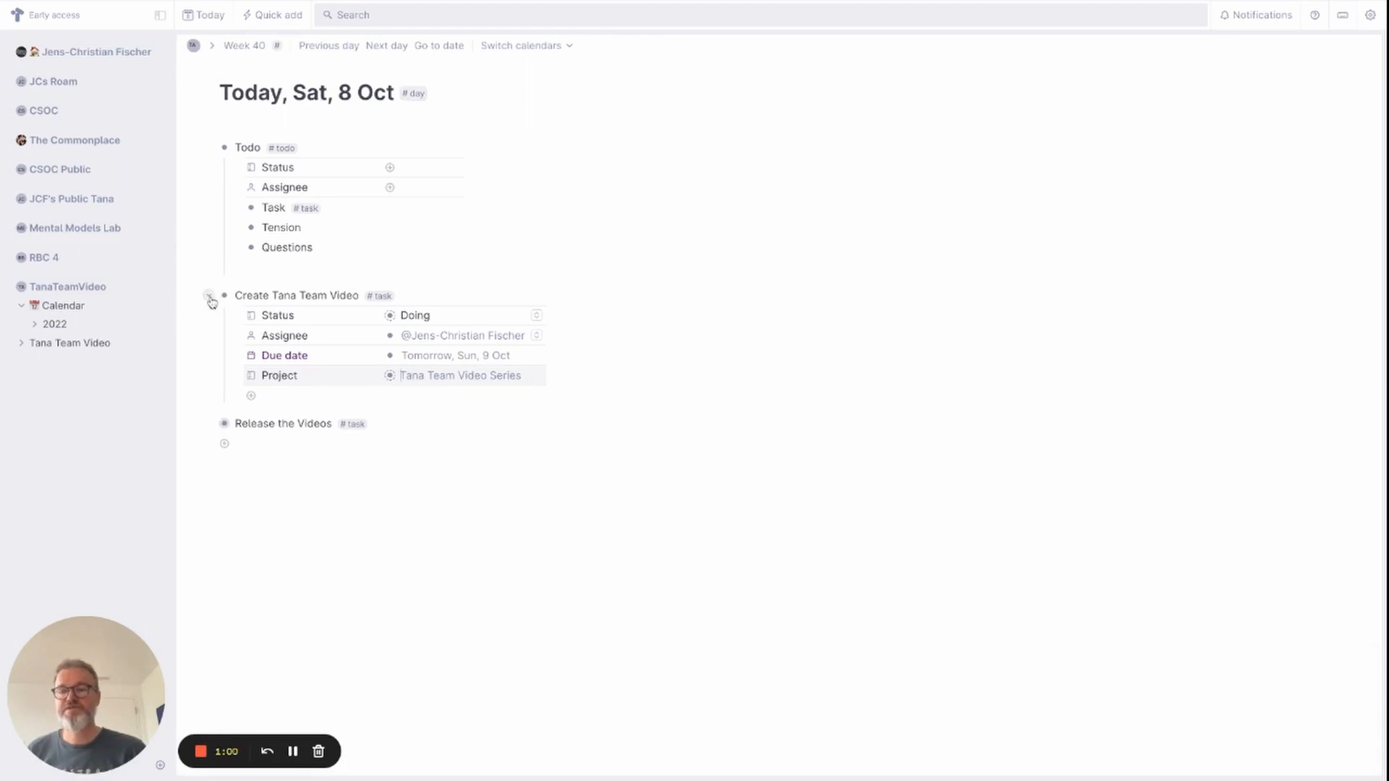
pyautogui.click(209, 295)
pyautogui.click(209, 147)
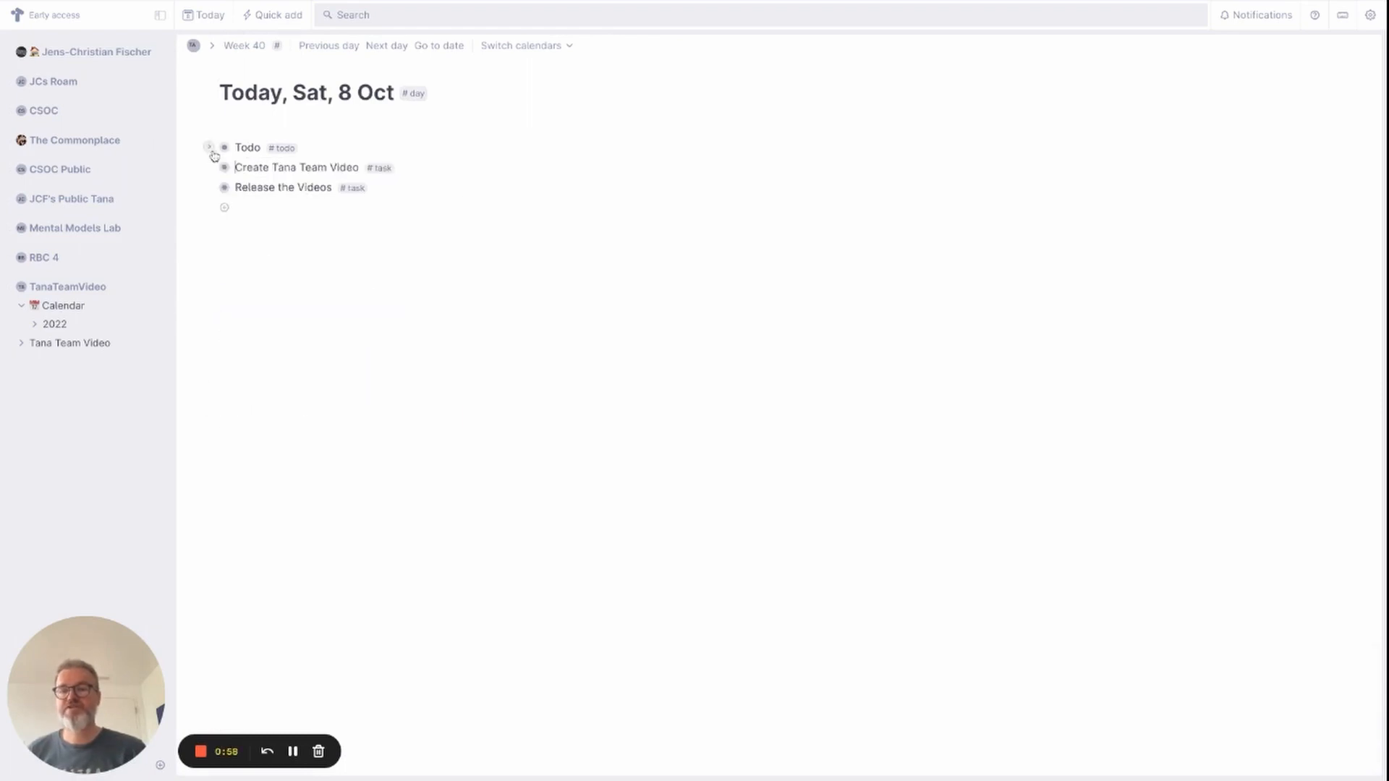
# Create a live search node below the tasks that finds all items tagged #todo
pyautogui.click(257, 212)
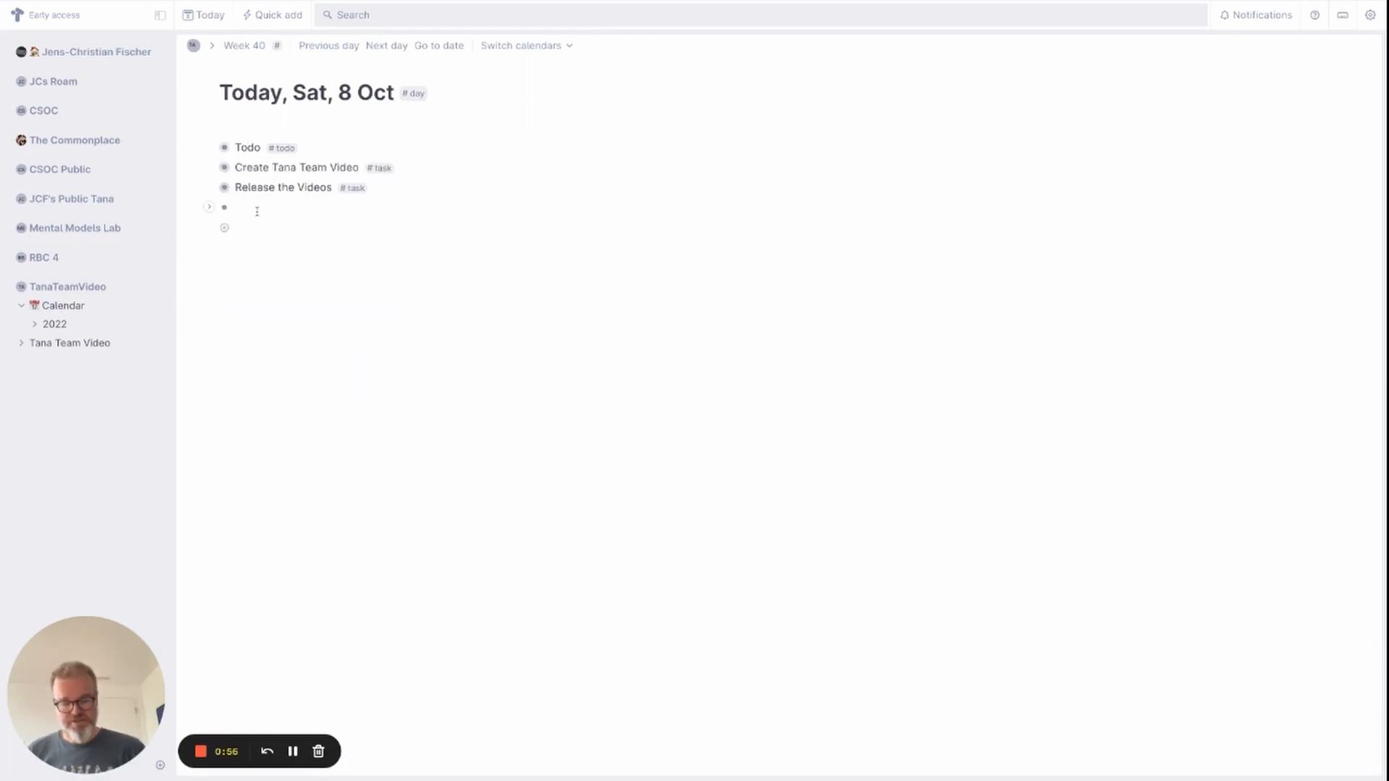
pyautogui.press('Return')
pyautogui.write('?')
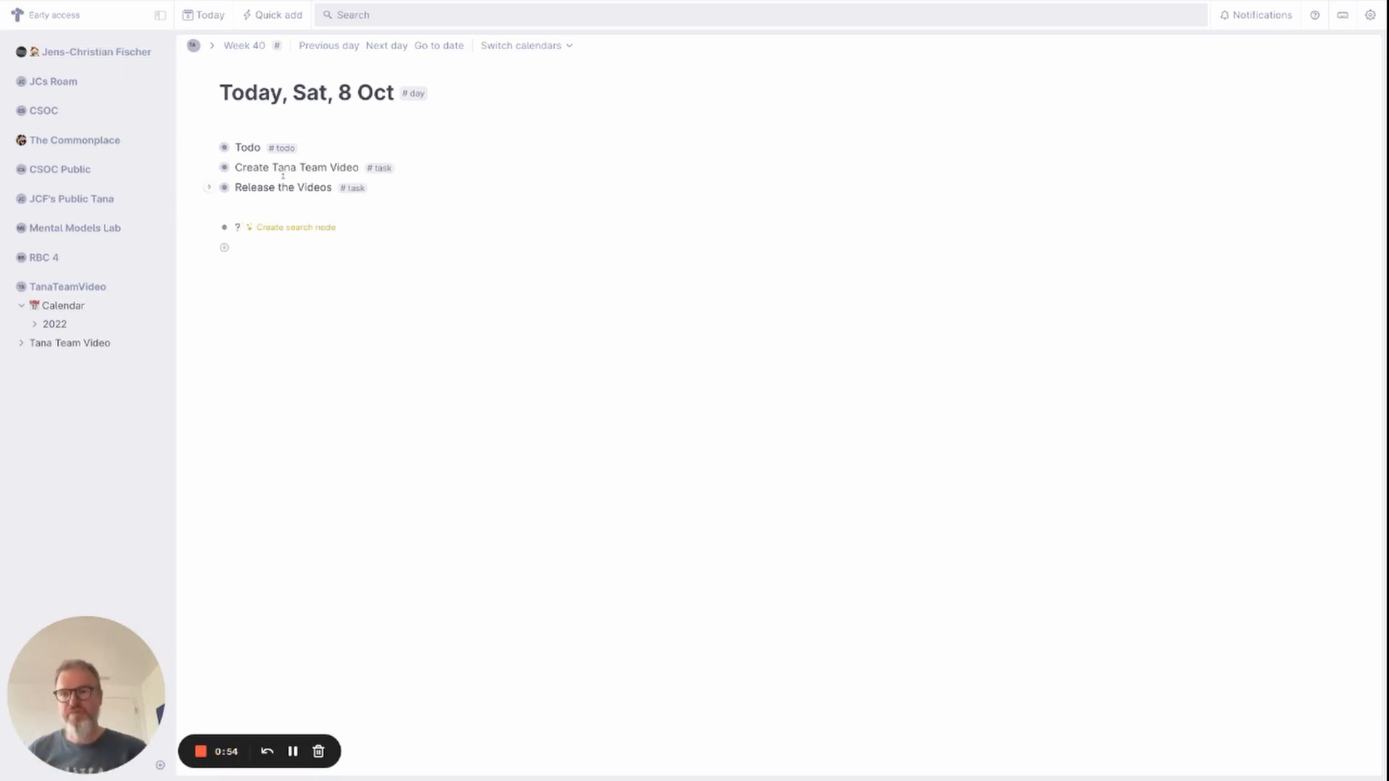
pyautogui.click(296, 227)
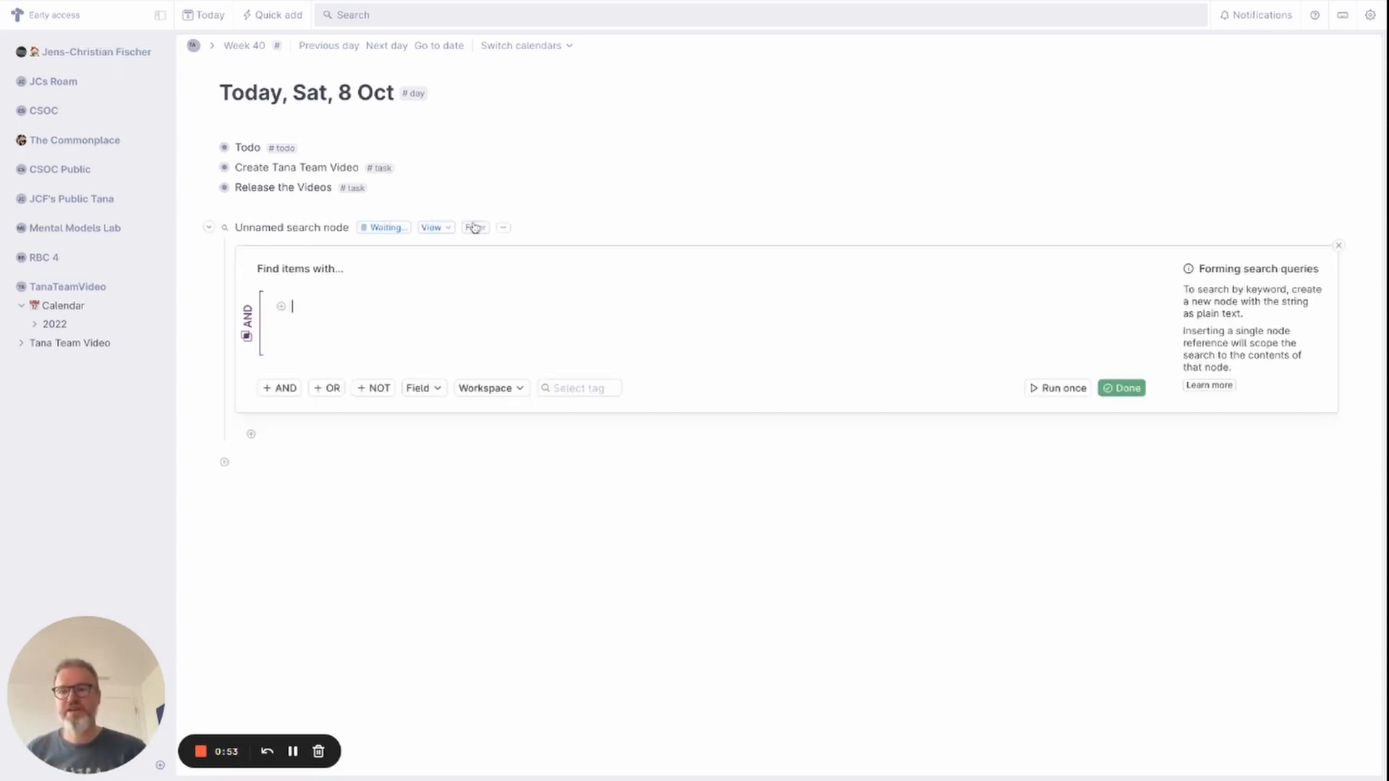
pyautogui.click(589, 389)
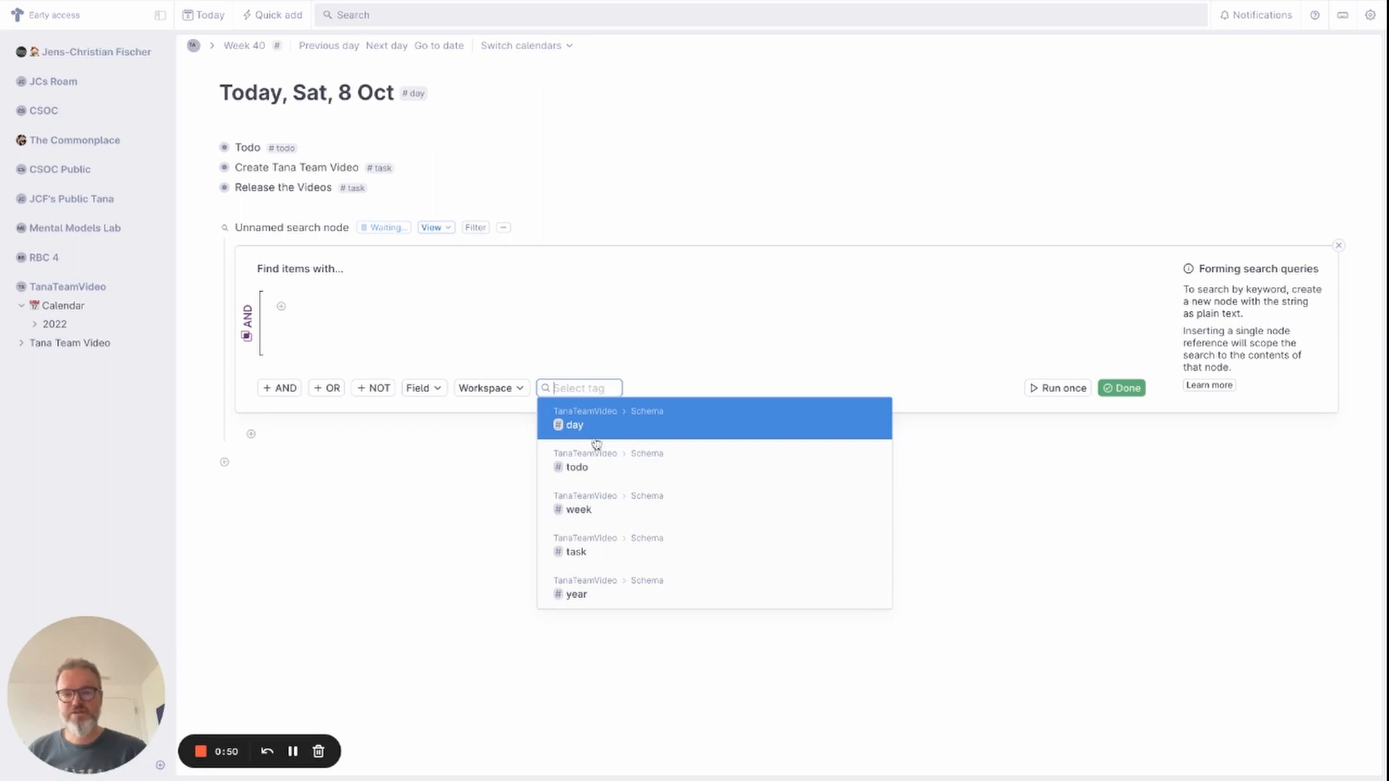
pyautogui.click(602, 469)
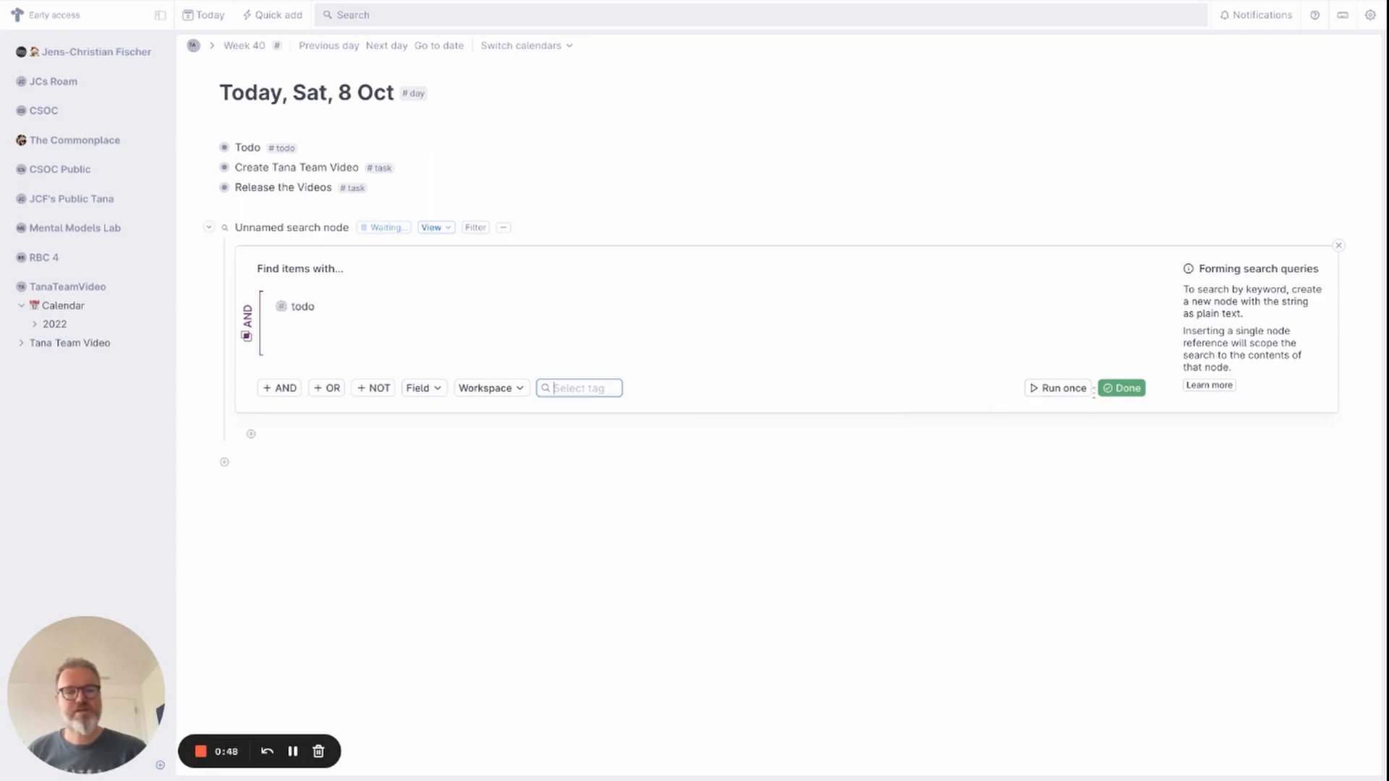
pyautogui.click(1042, 388)
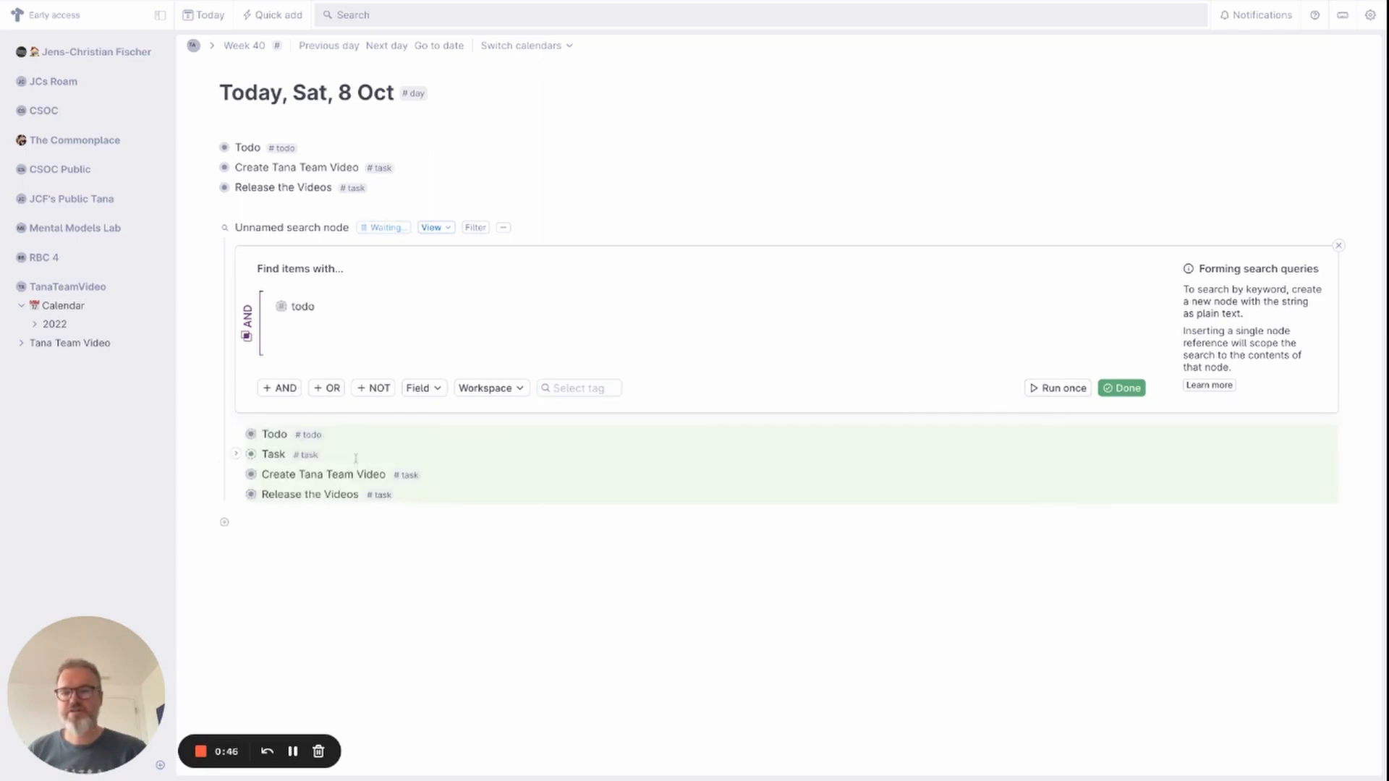
pyautogui.click(1122, 388)
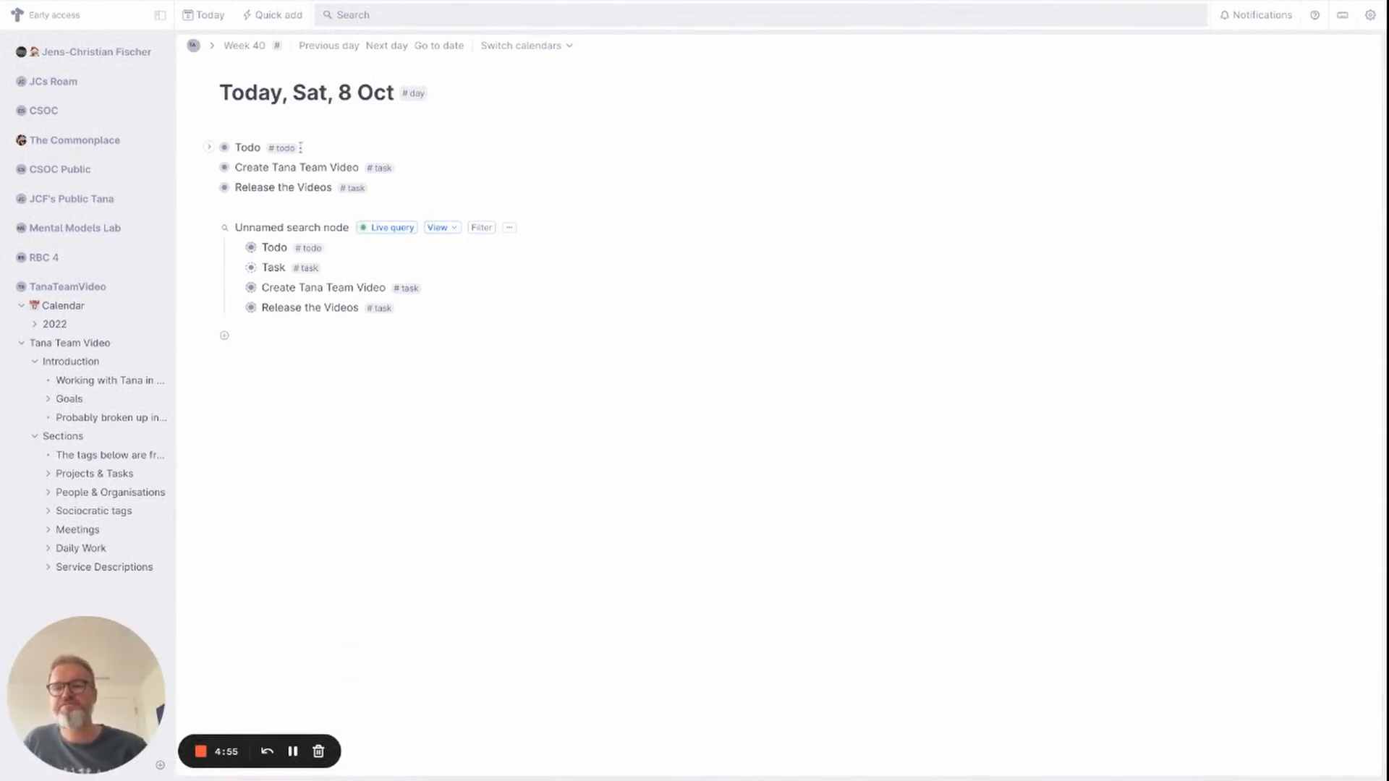
# Expand the Todo node on today's page and remove its #todo tag
pyautogui.click(209, 147)
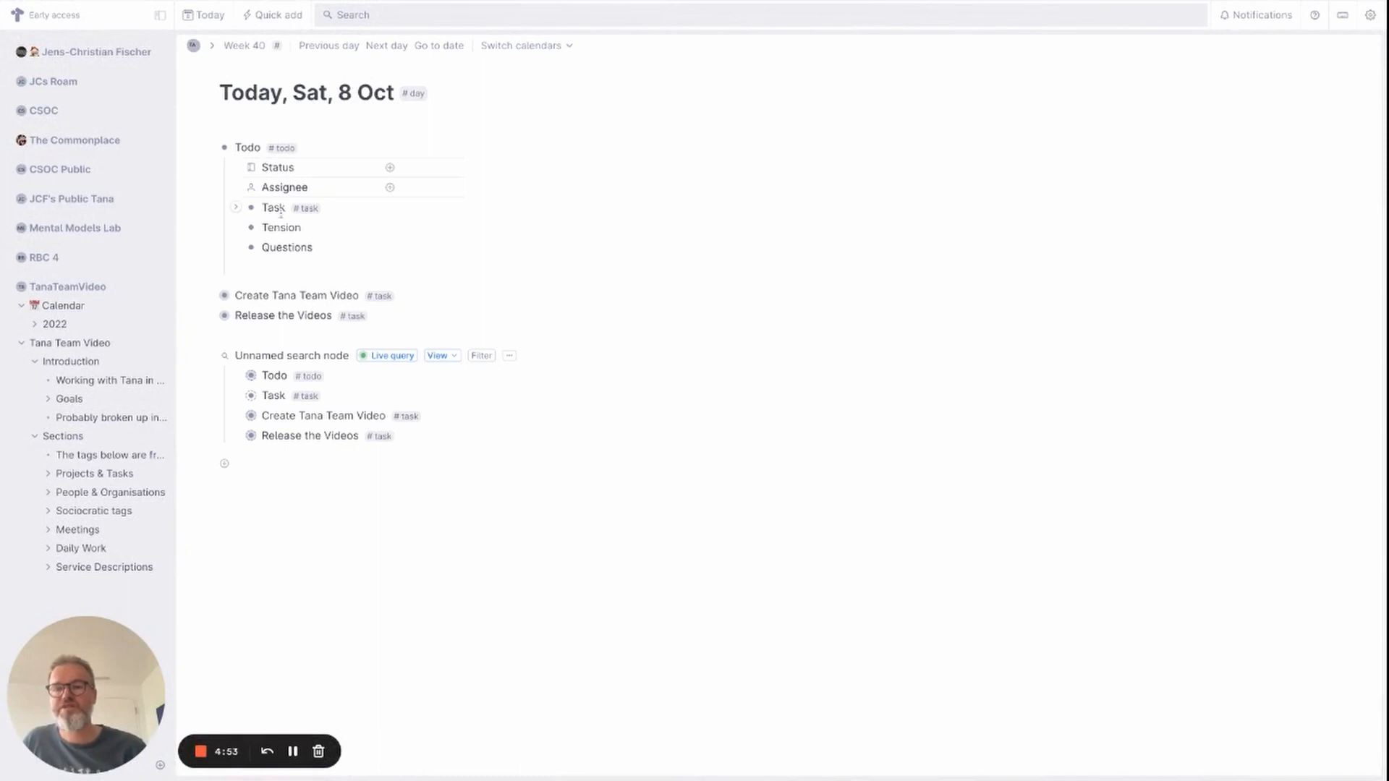
pyautogui.click(270, 149)
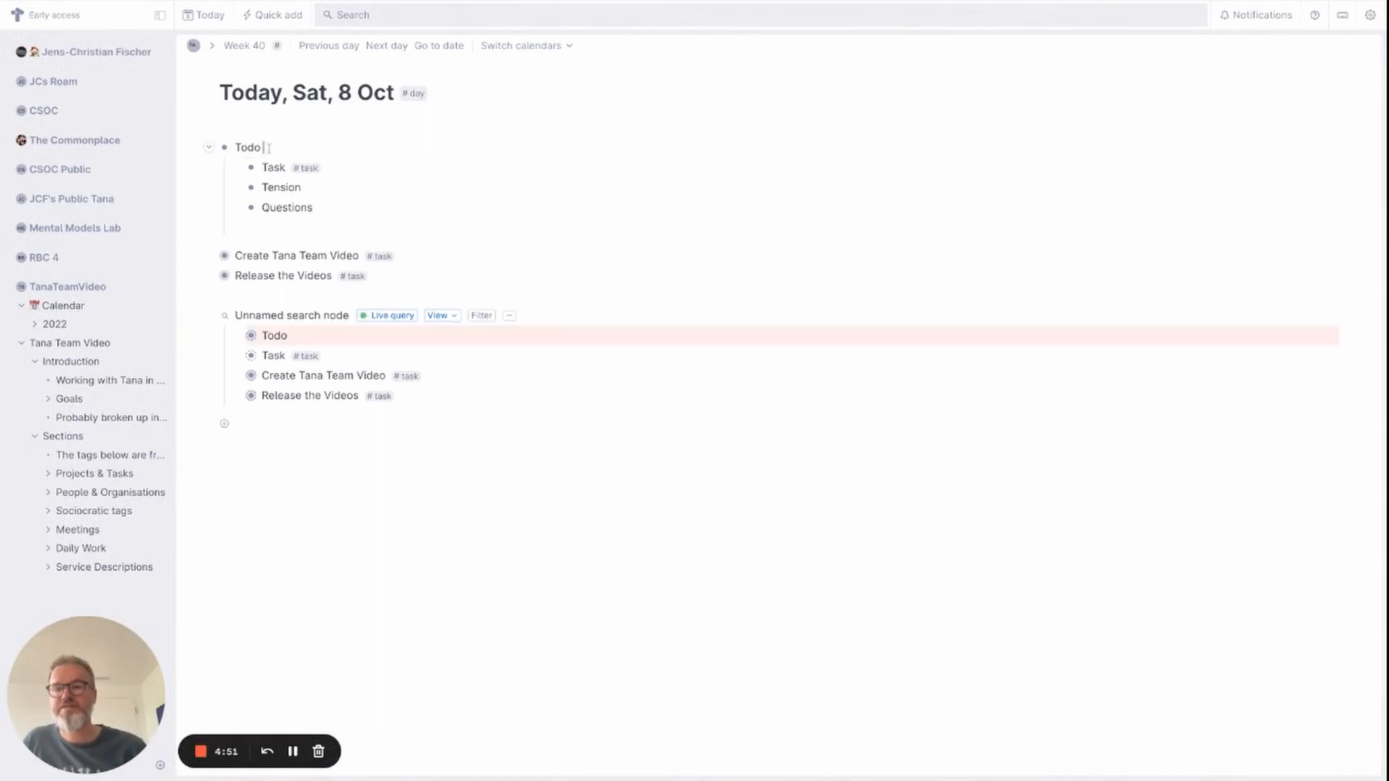
# Remove the #task tag from the Task node under Todo and rename the unnamed search node Work
pyautogui.click(295, 169)
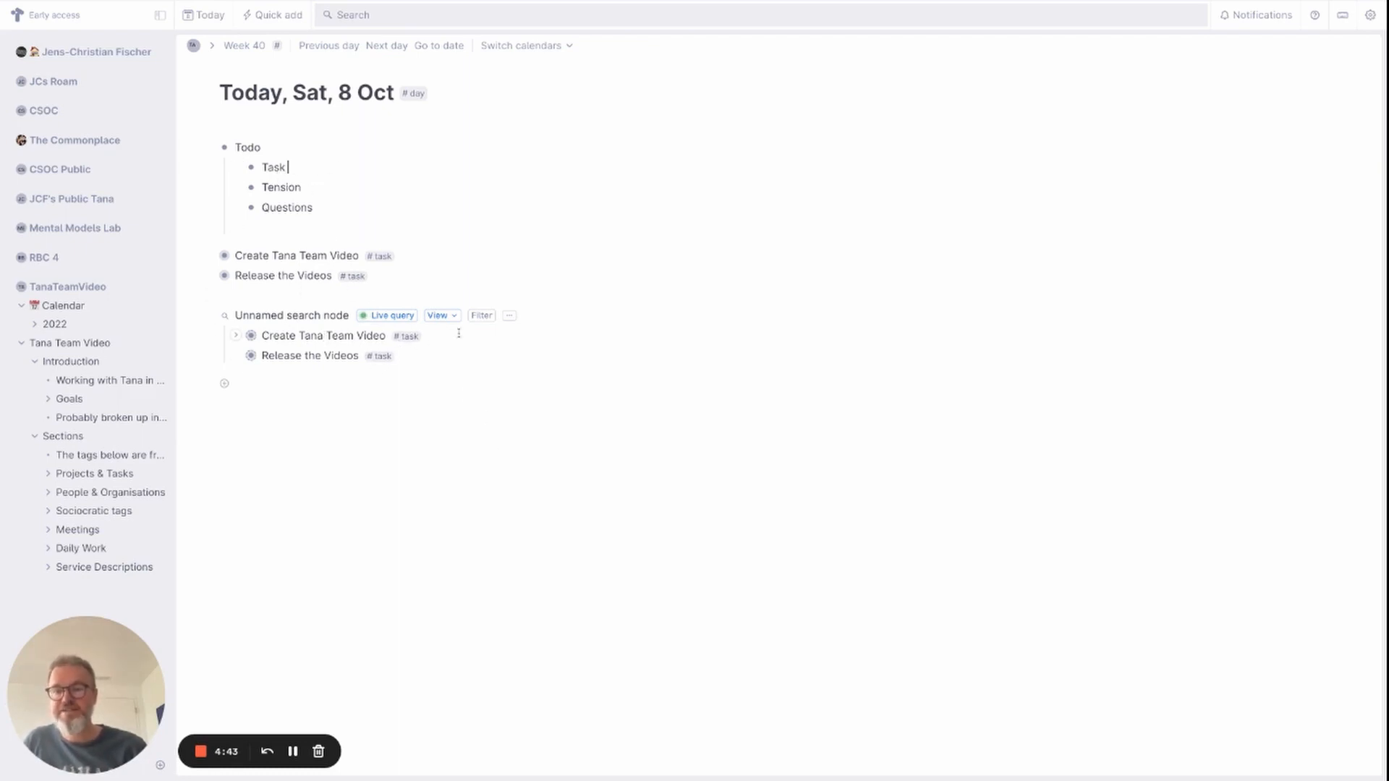
pyautogui.tripleClick(319, 316)
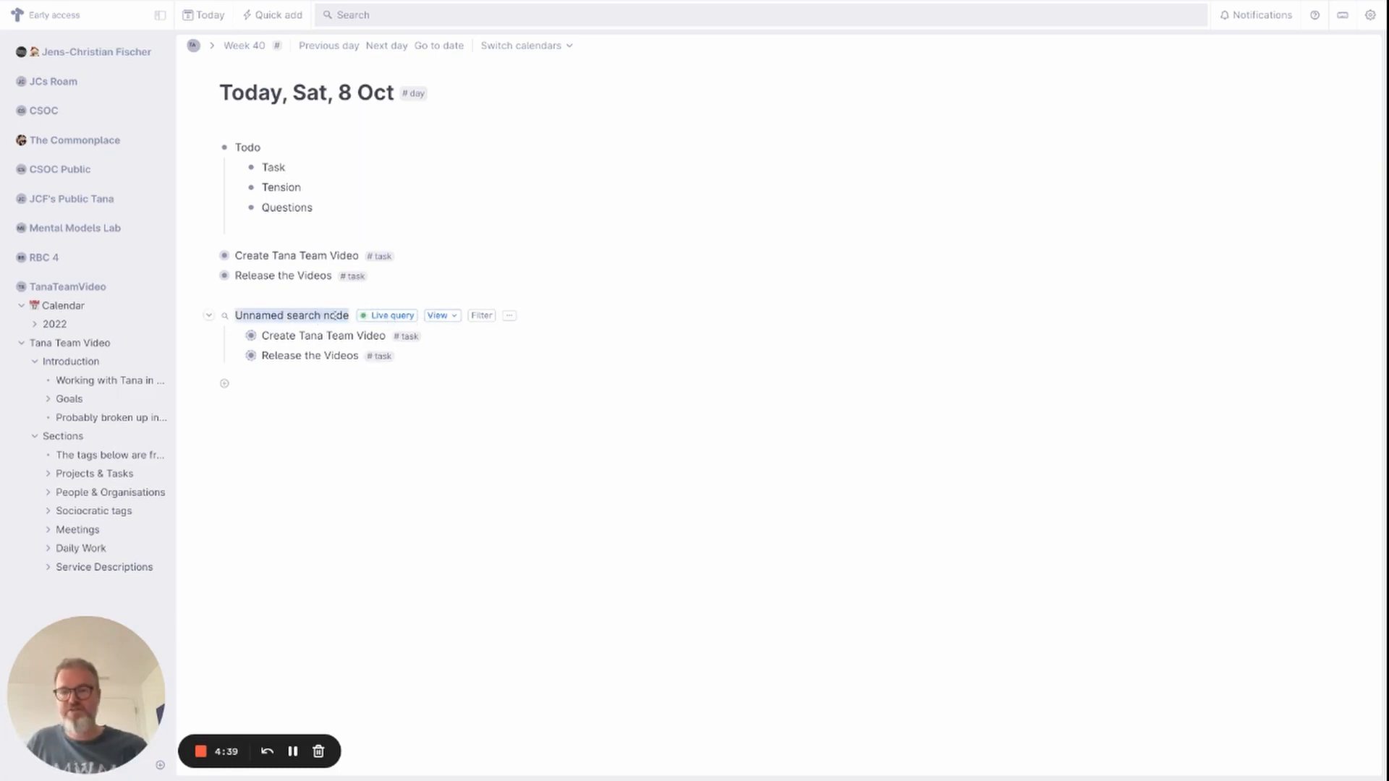
pyautogui.write('Work')
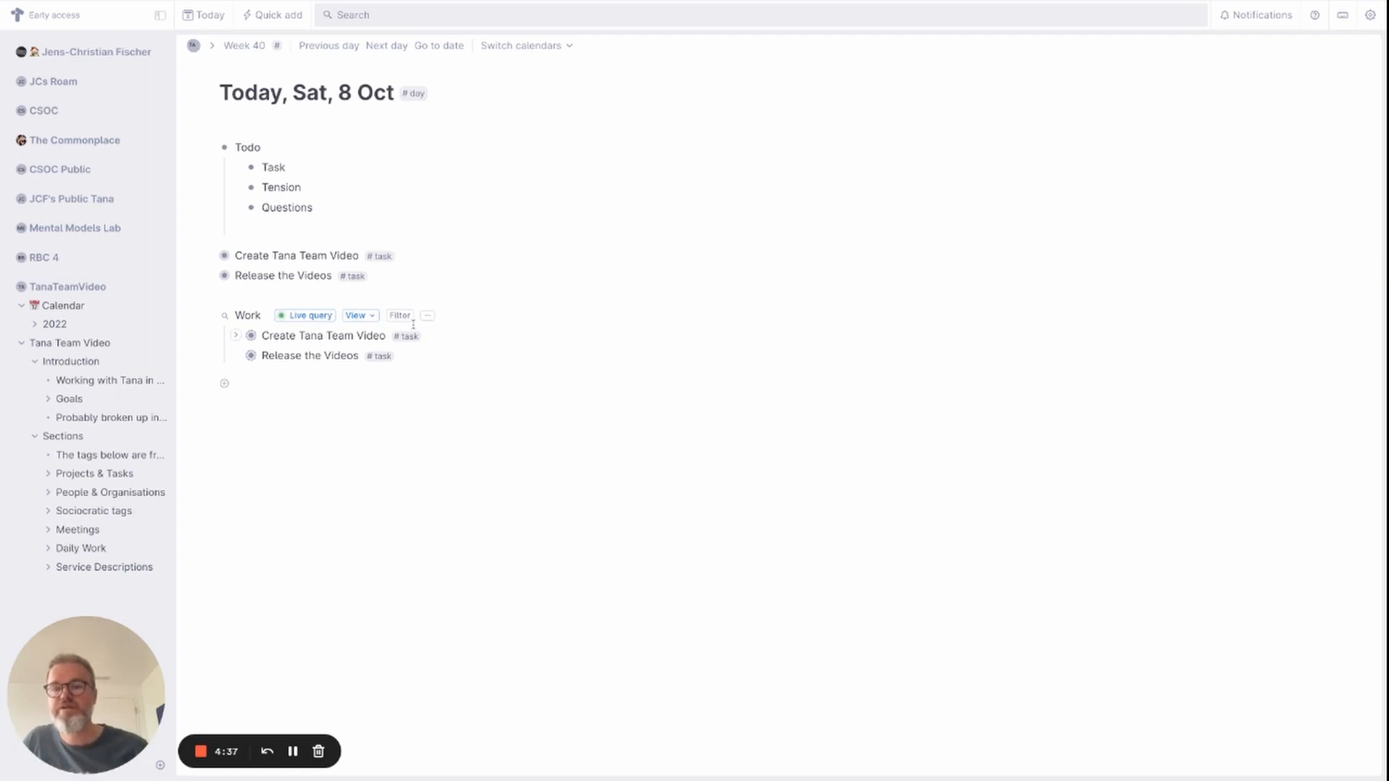
# Show the Work search results as a table and save that view for everyone
pyautogui.click(359, 316)
pyautogui.click(391, 350)
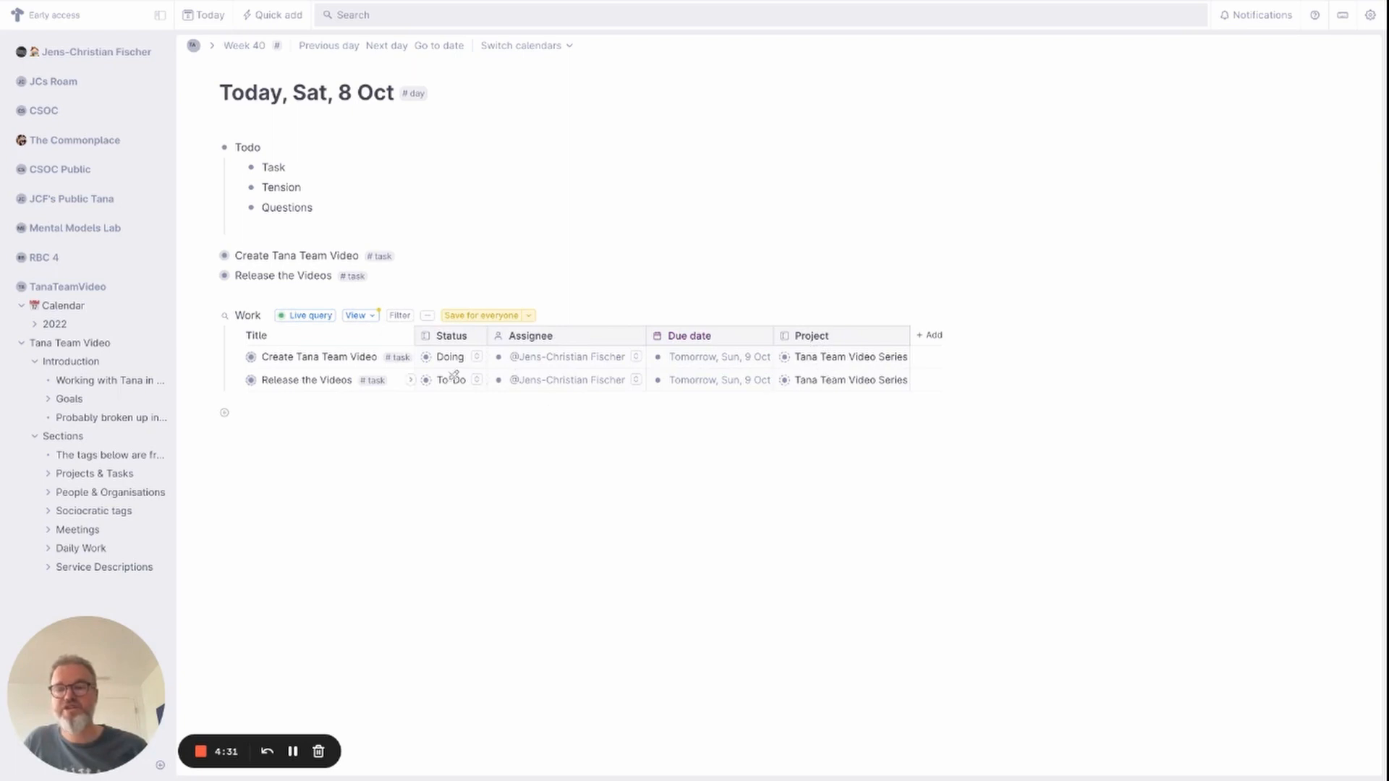
pyautogui.click(490, 315)
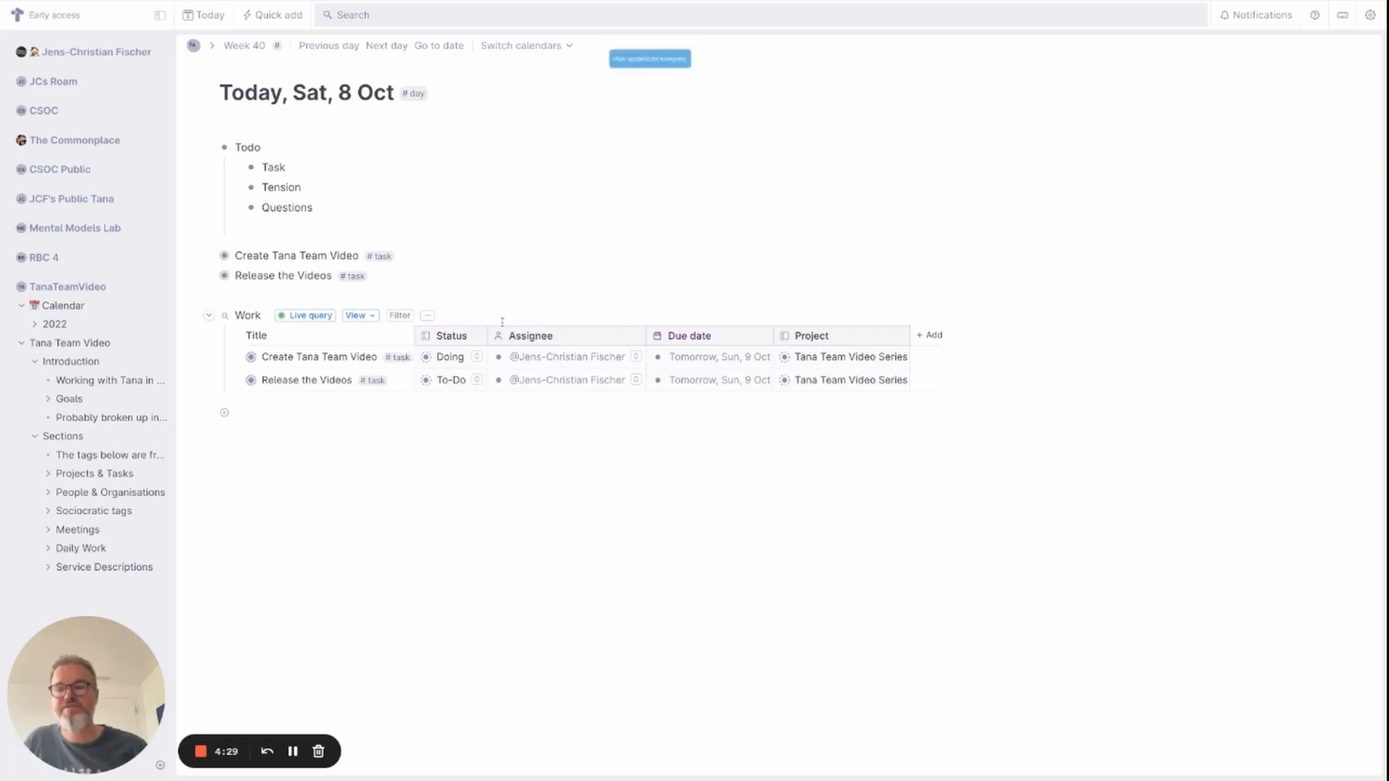
# Add the Work search node to the TanaTeamVideo workspace tree between Calendar and Tana Team Video, and open it
pyautogui.click(21, 343)
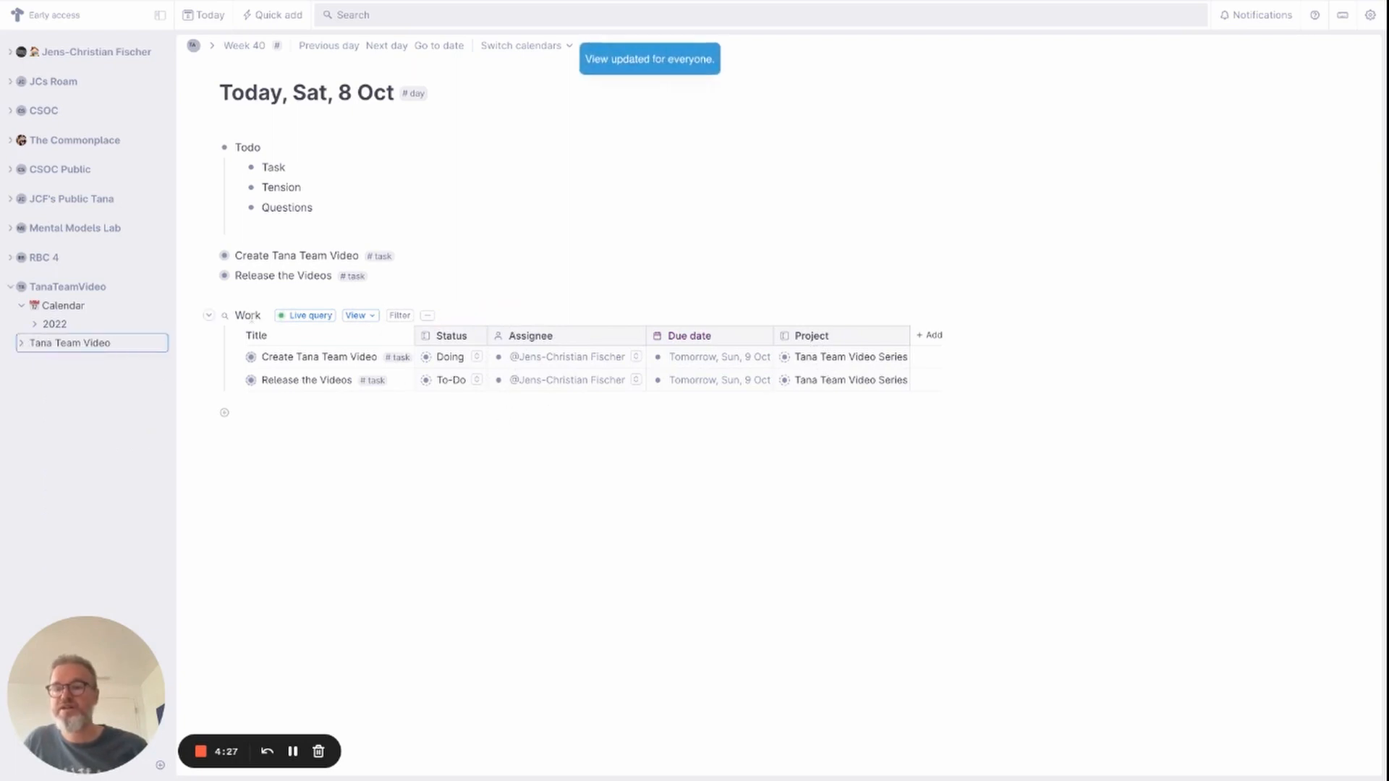
pyautogui.moveTo(226, 316); pyautogui.dragTo(80, 310)
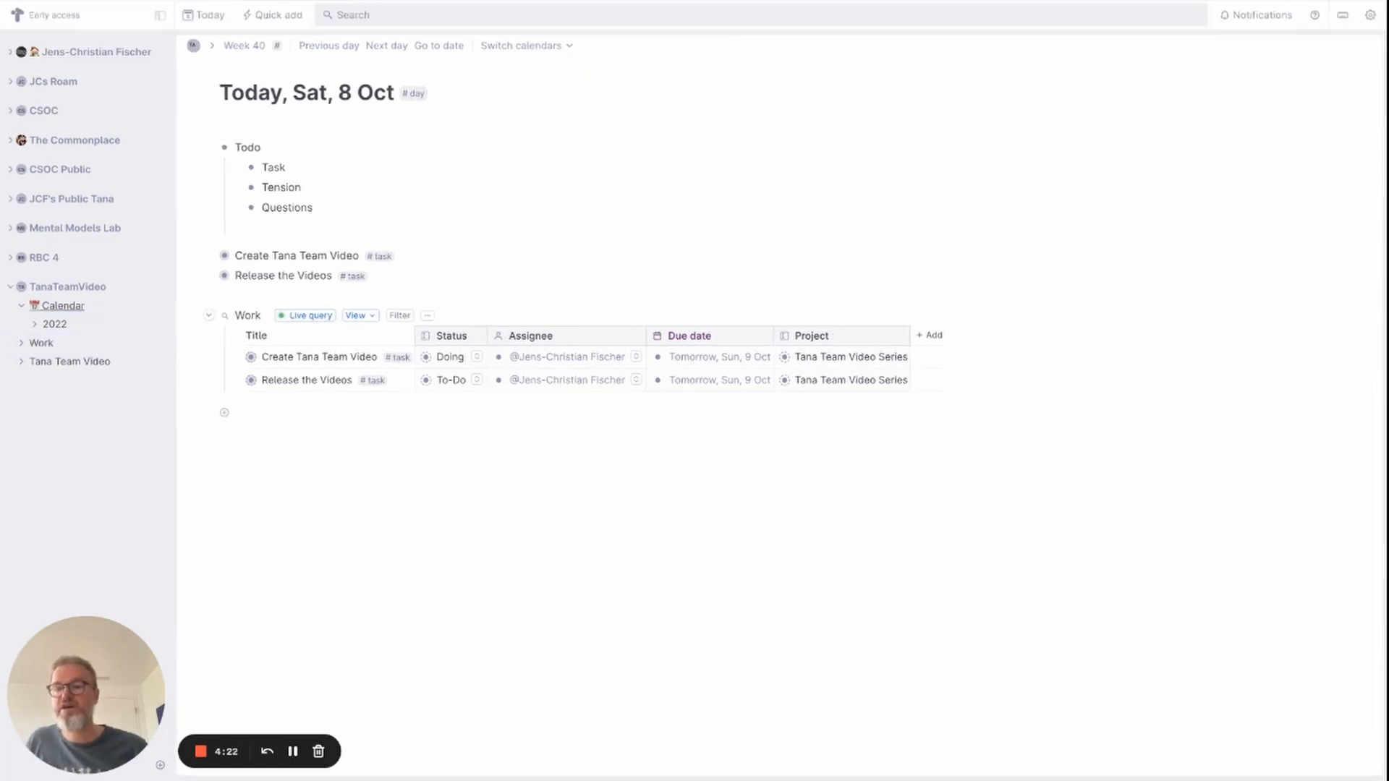
pyautogui.click(42, 343)
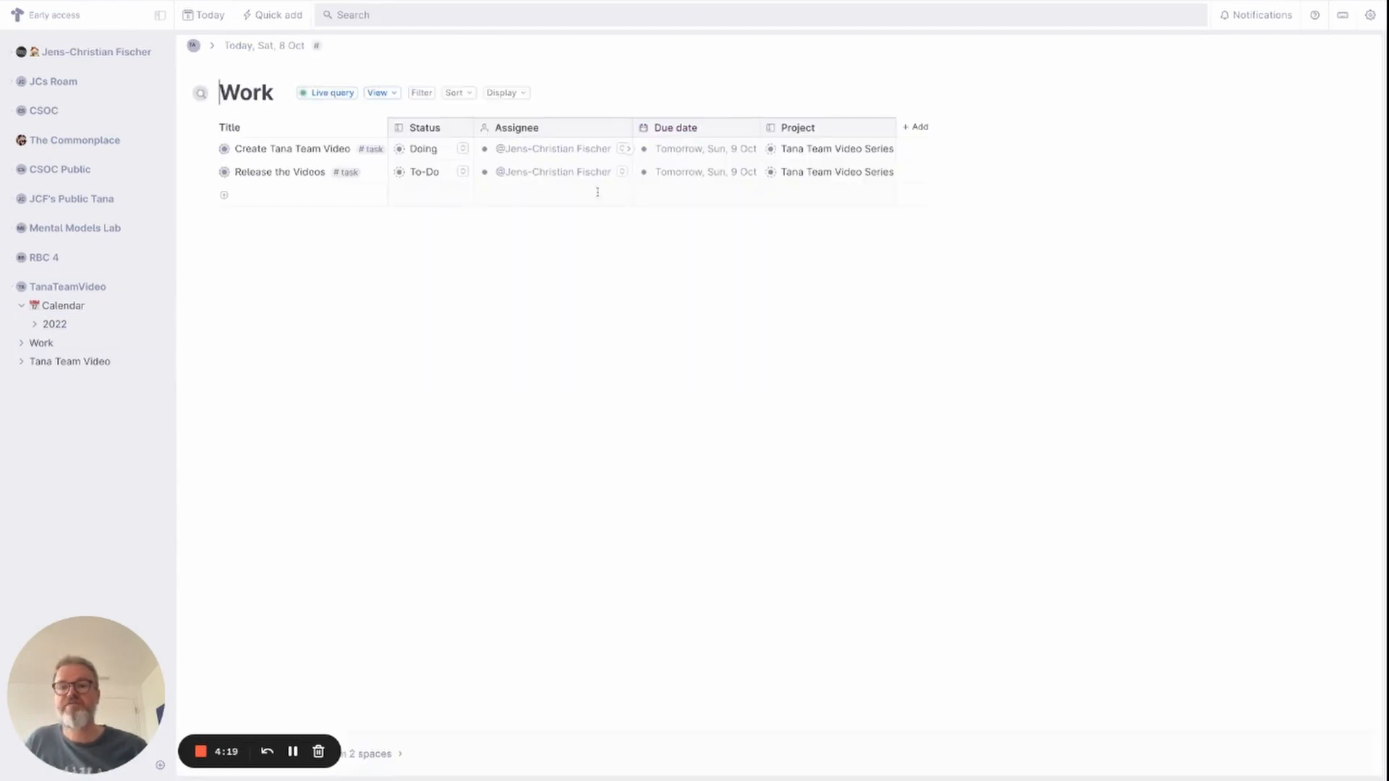
# Show the Work search as cards grouped by Status and remove the Status not set column
pyautogui.click(398, 94)
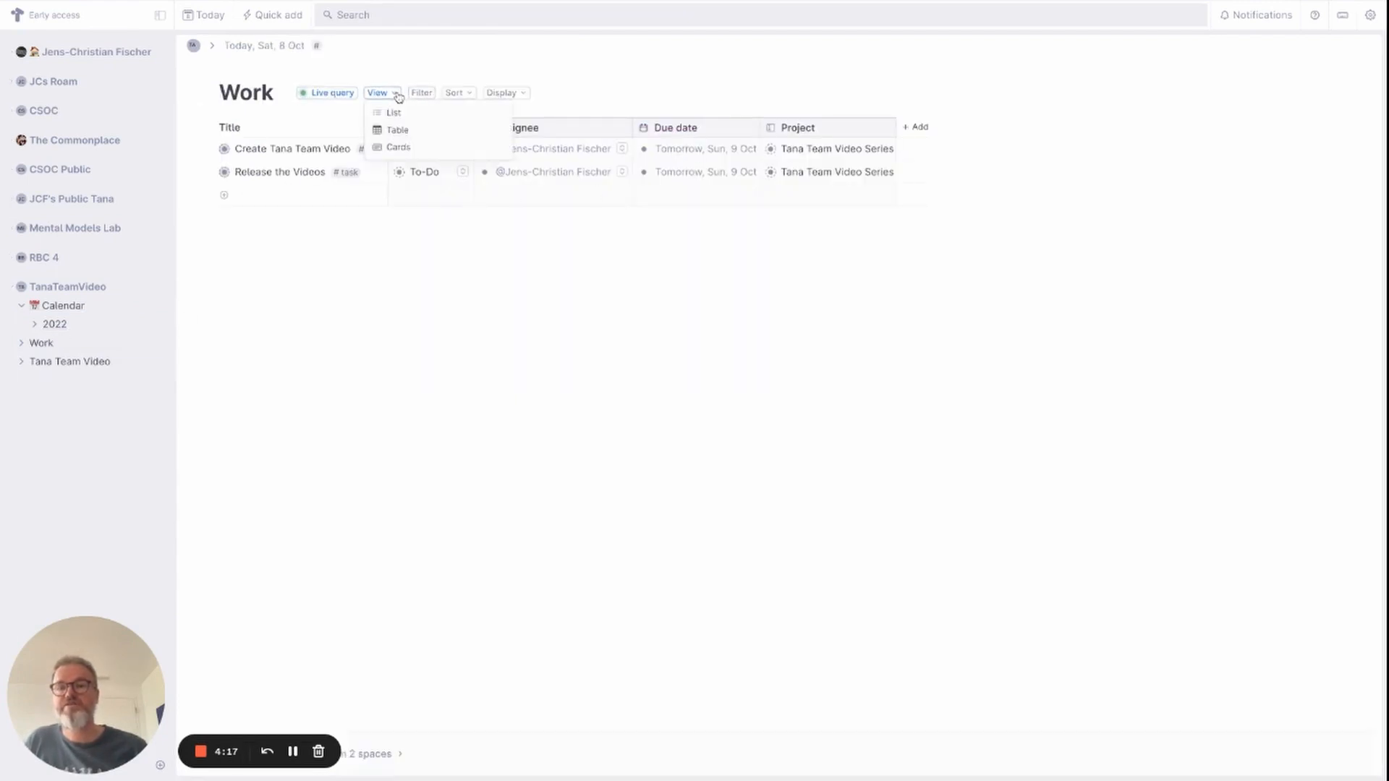
pyautogui.click(412, 149)
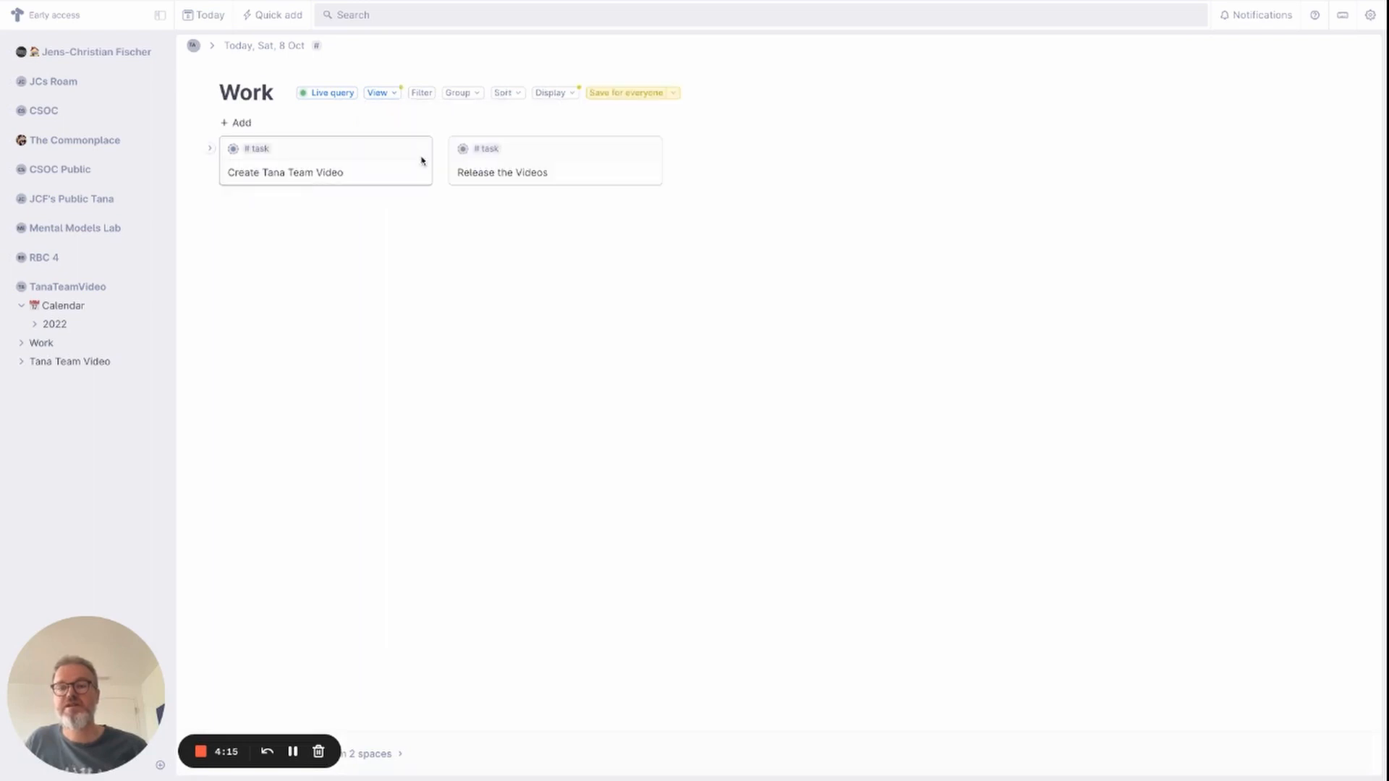
pyautogui.click(506, 93)
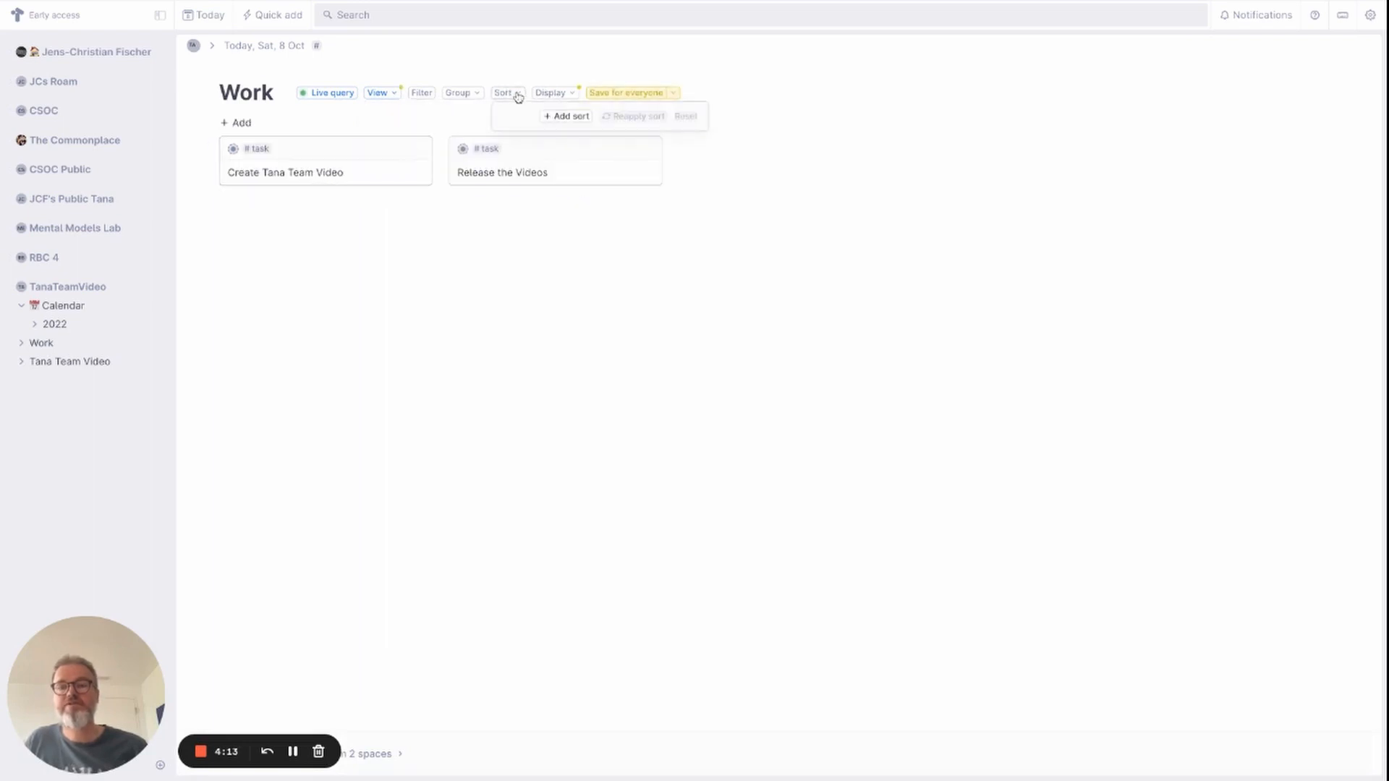
pyautogui.click(478, 94)
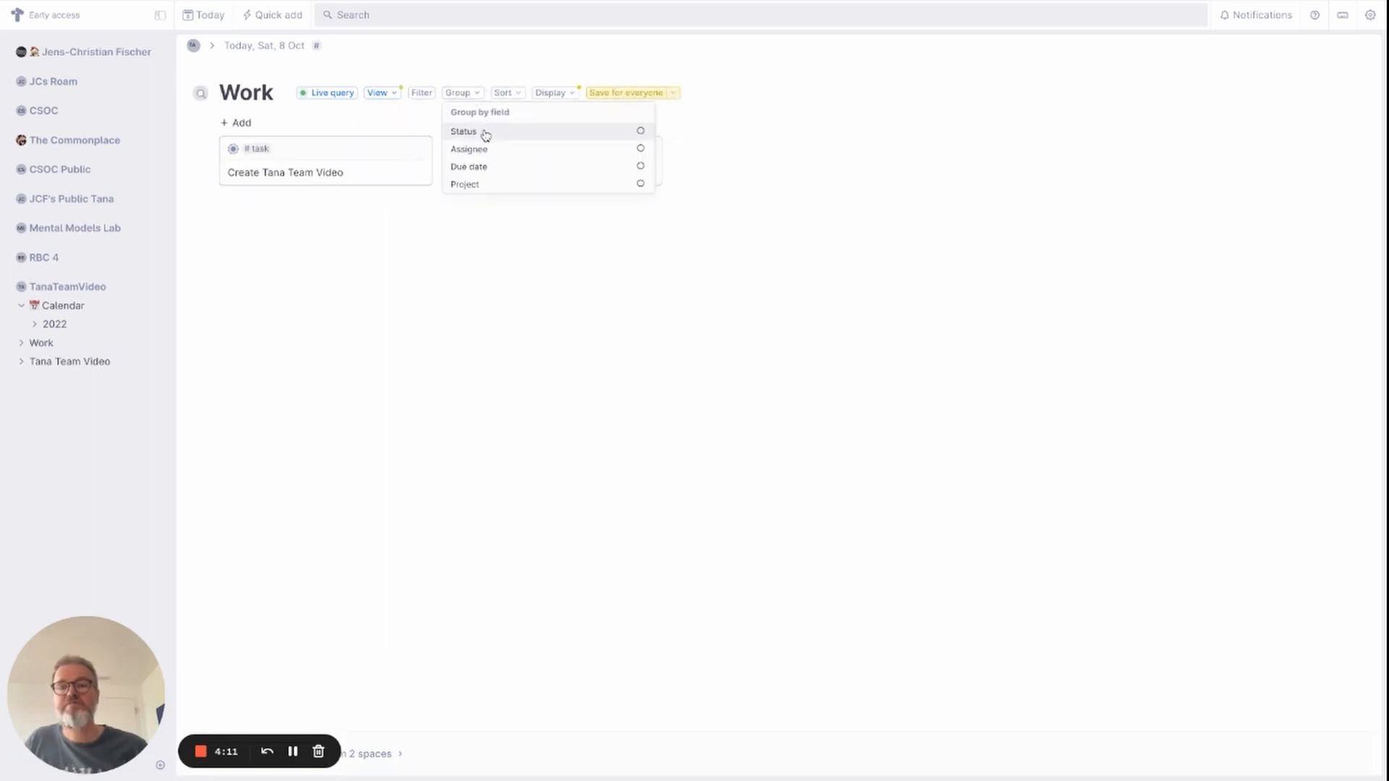
pyautogui.click(485, 132)
pyautogui.click(420, 140)
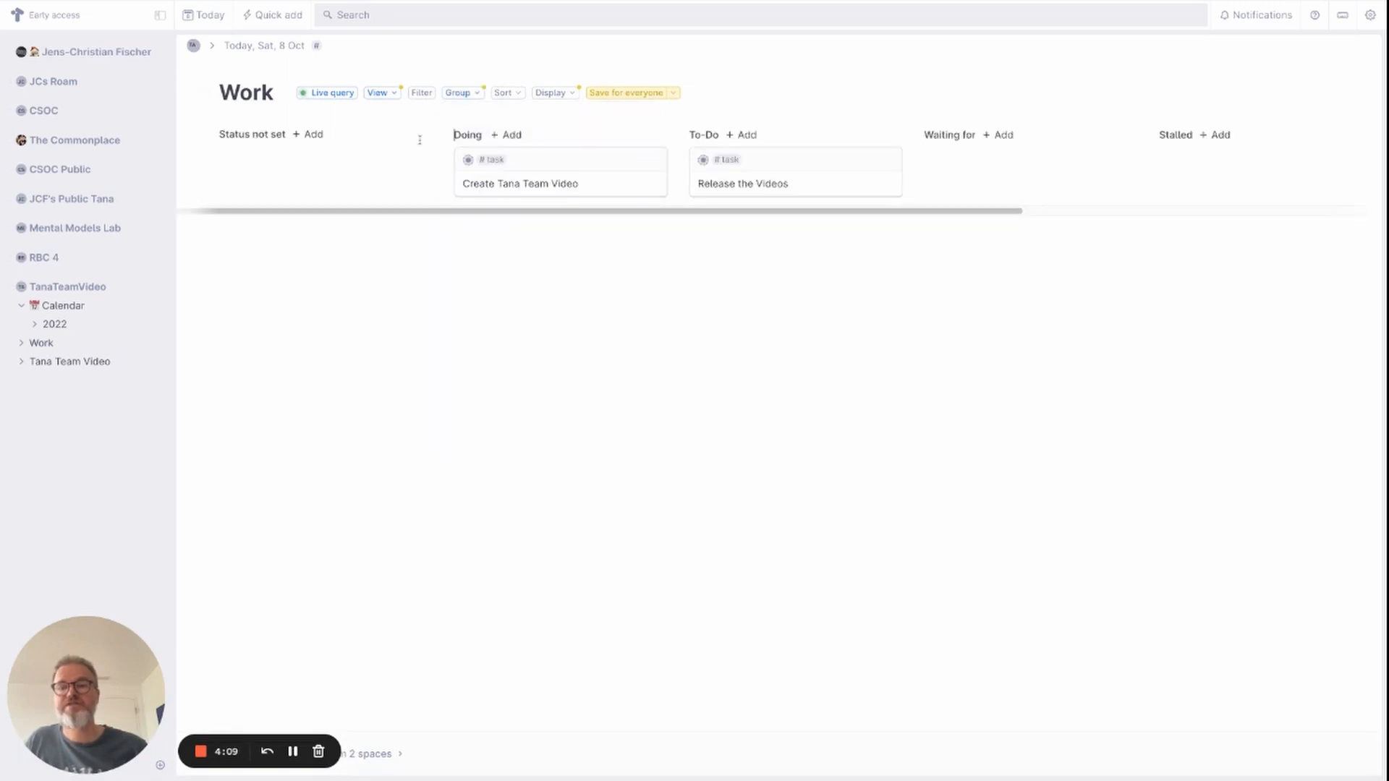
pyautogui.click(428, 135)
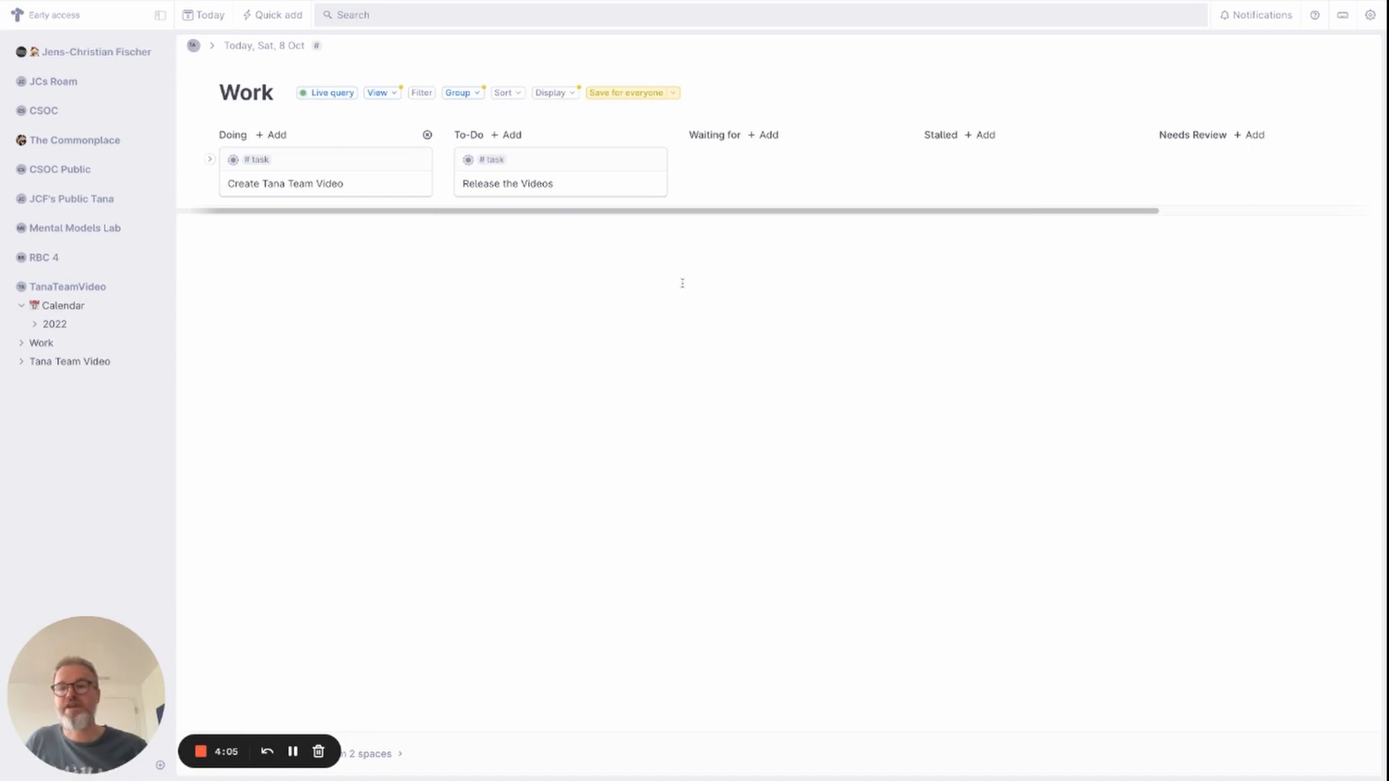
# Display the Assignee and Due date fields on the Work cards and save the view for everyone
pyautogui.click(568, 95)
pyautogui.click(569, 150)
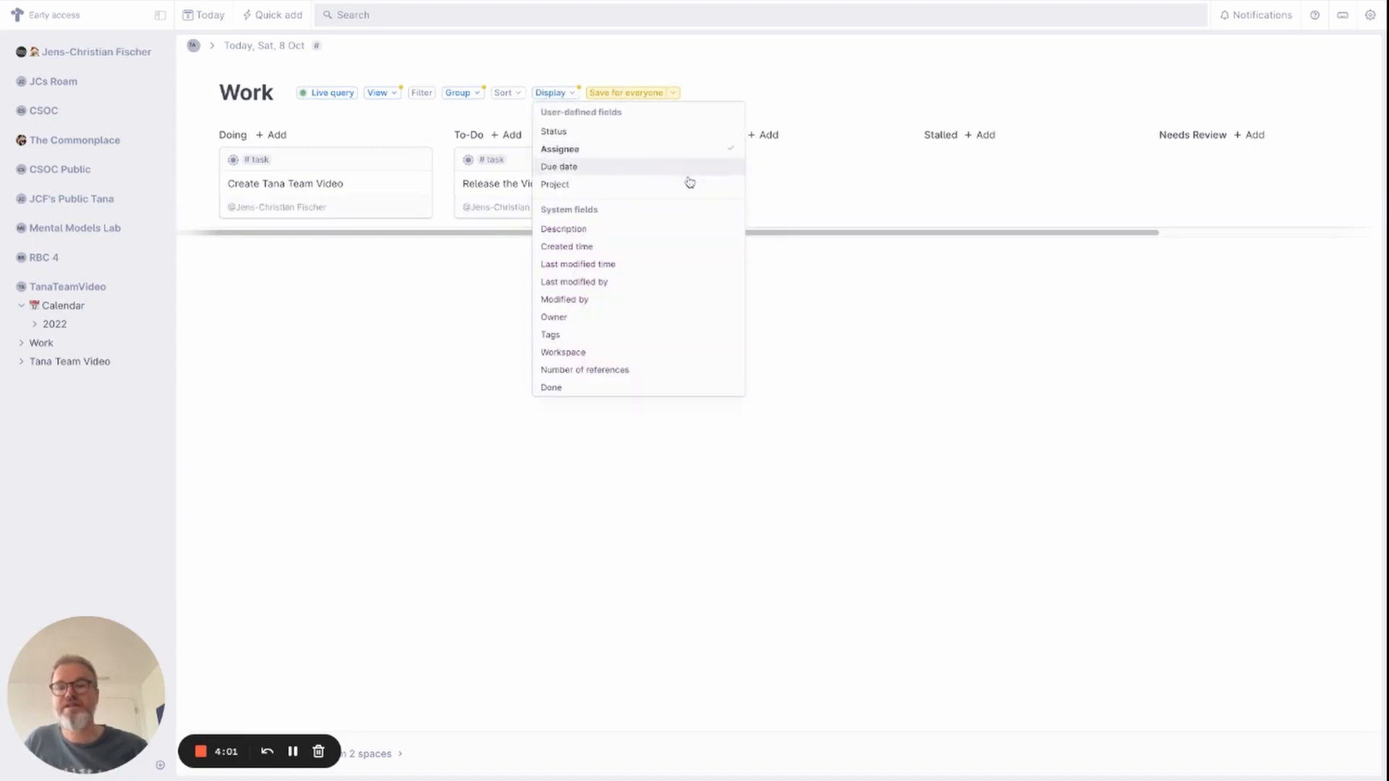
pyautogui.click(582, 169)
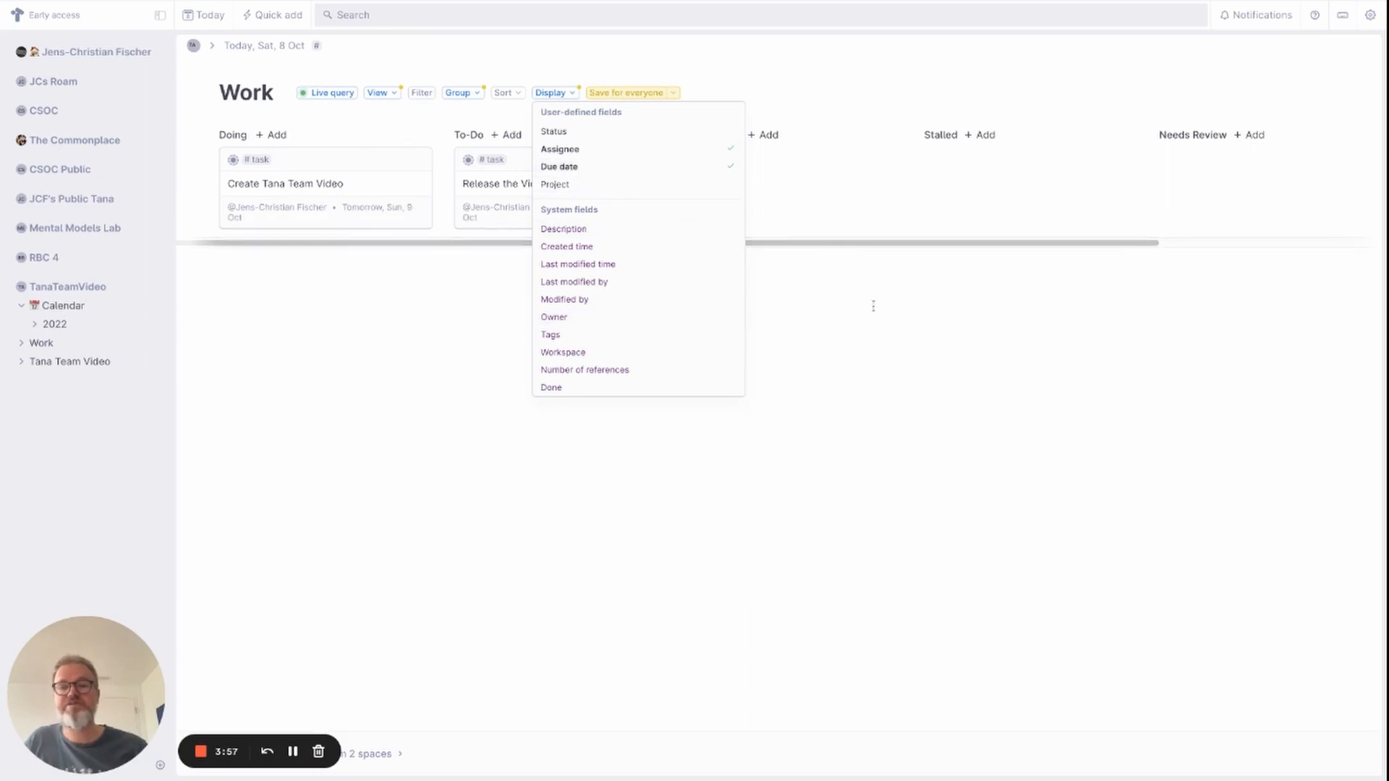
pyautogui.press('Escape')
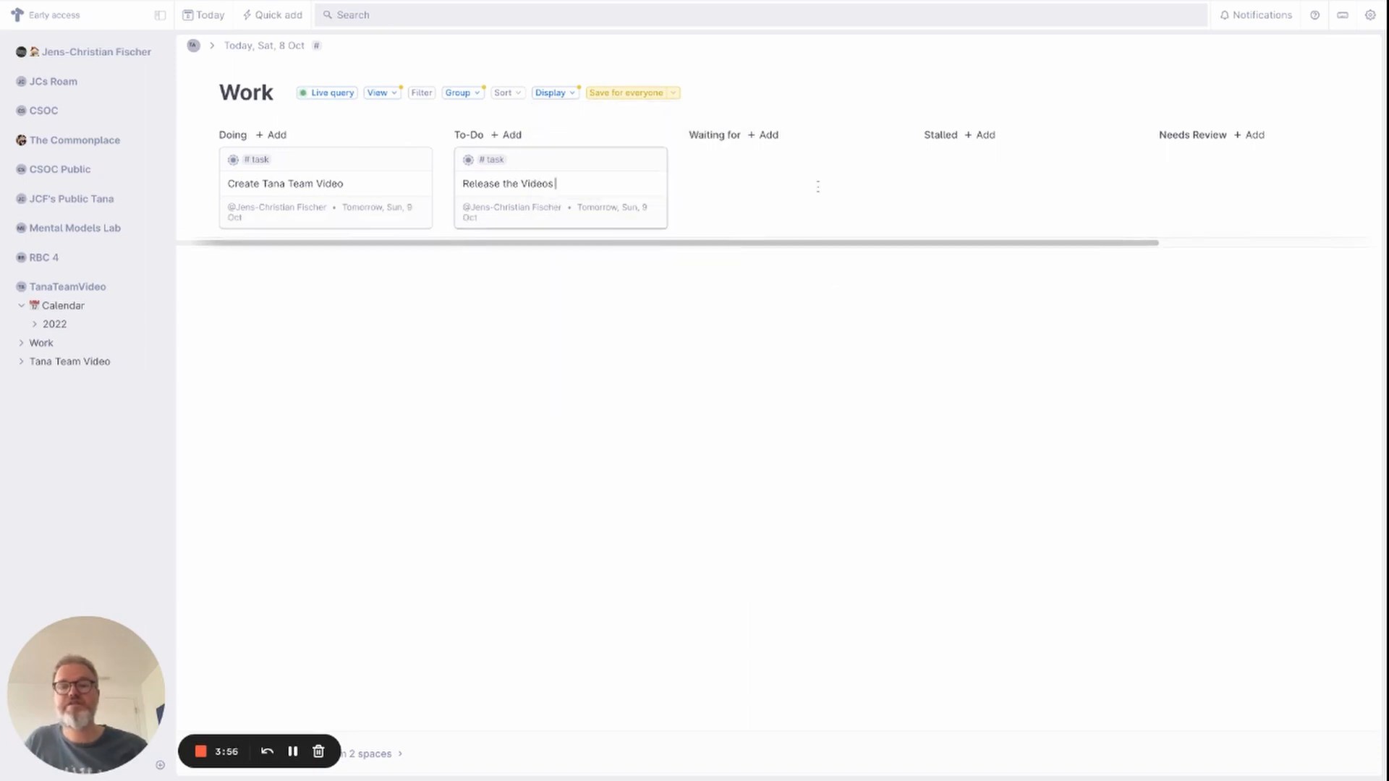
pyautogui.click(651, 94)
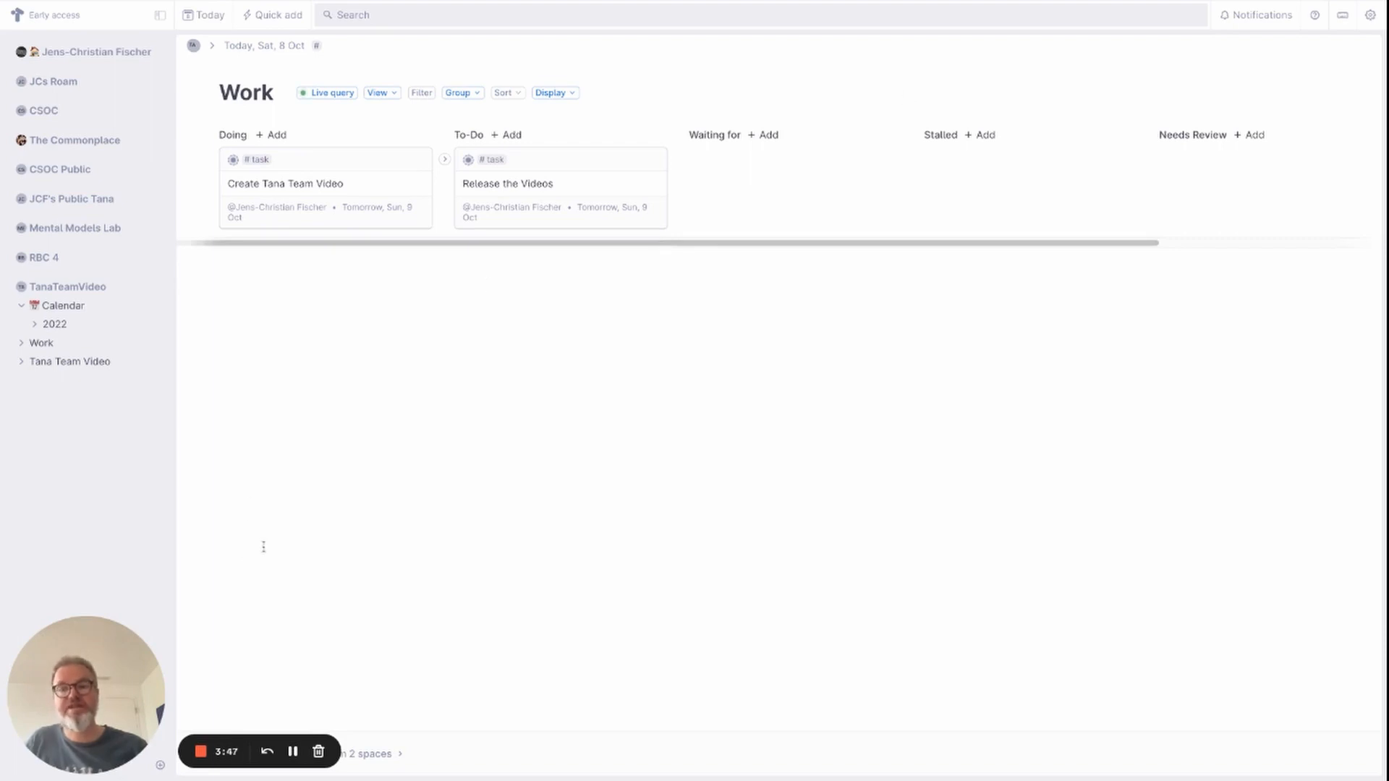
pyautogui.click(200, 751)
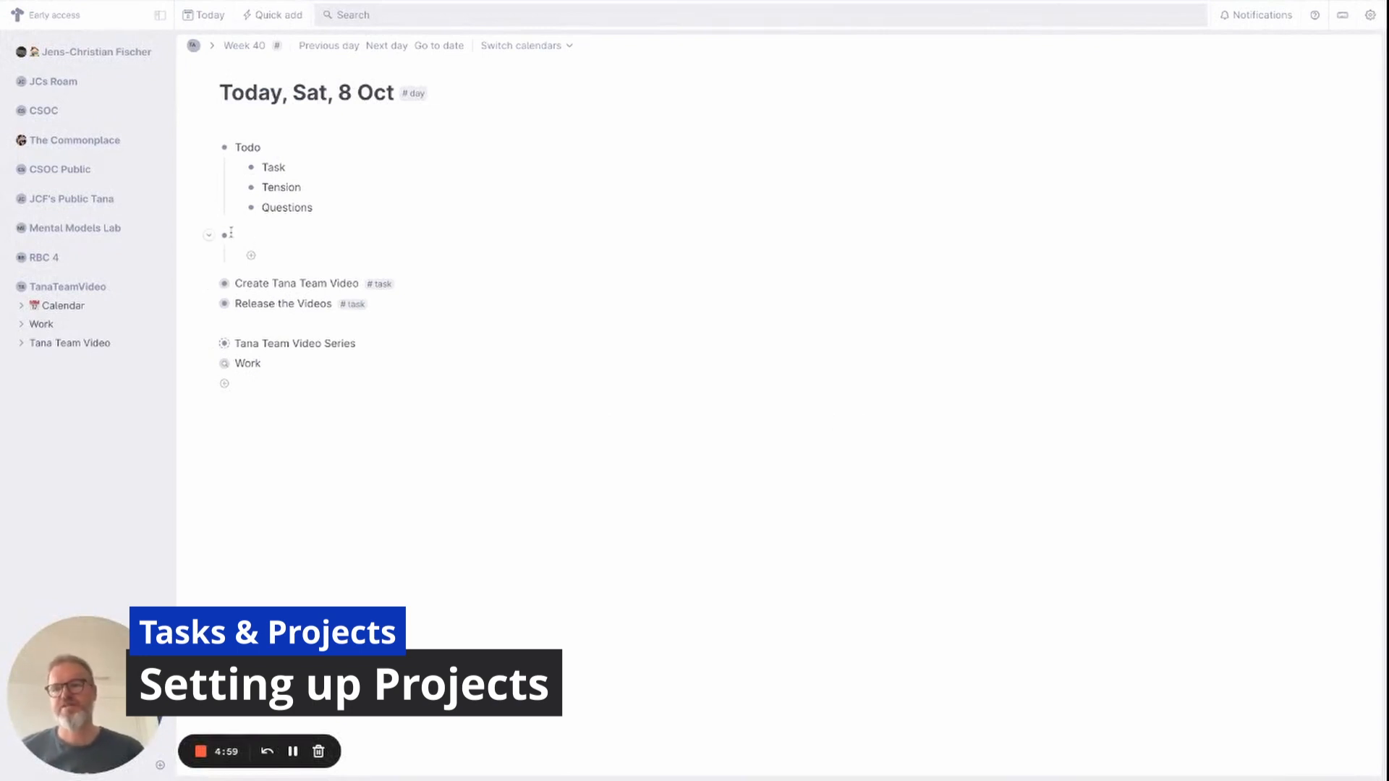
# Name the empty node below Todo Project and tag it with a new #project supertag
pyautogui.click(239, 233)
pyautogui.write('Proje')
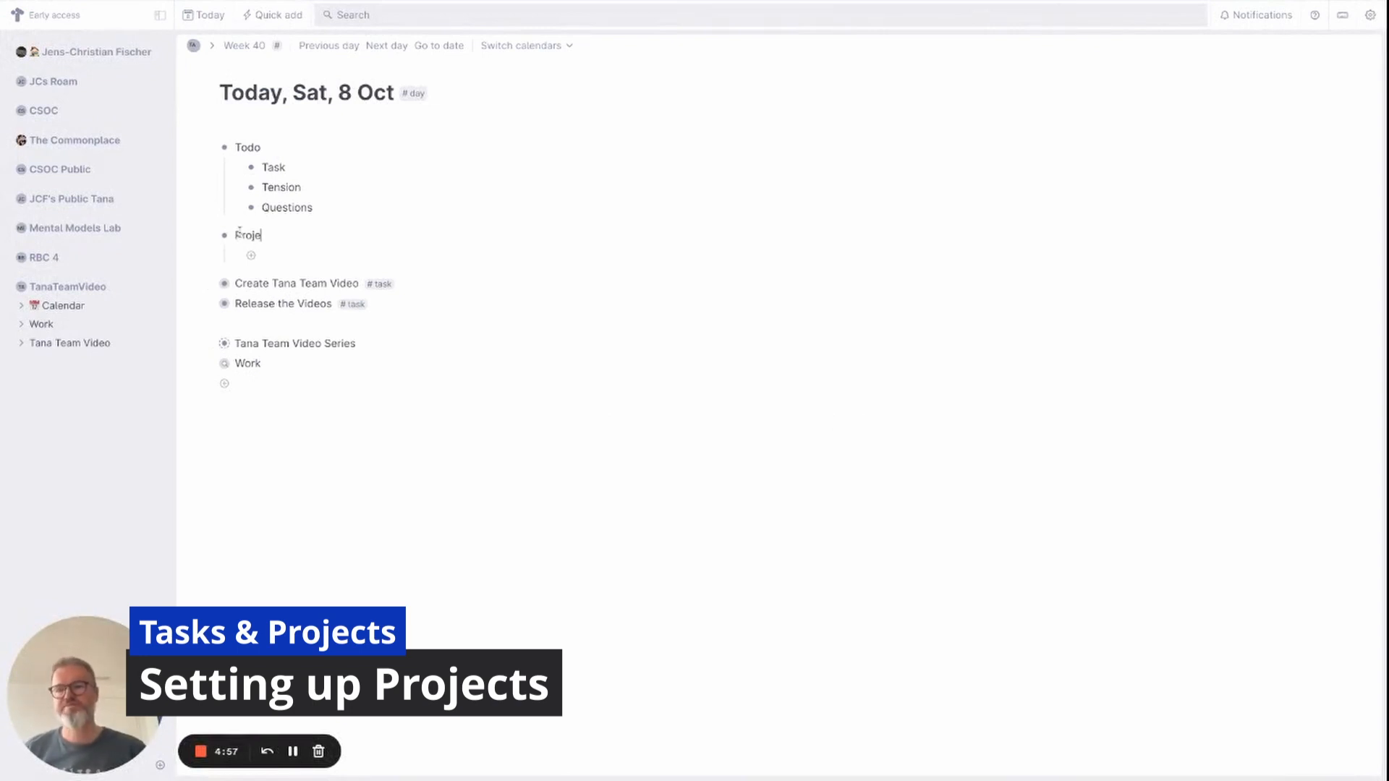
pyautogui.write('ct #pro')
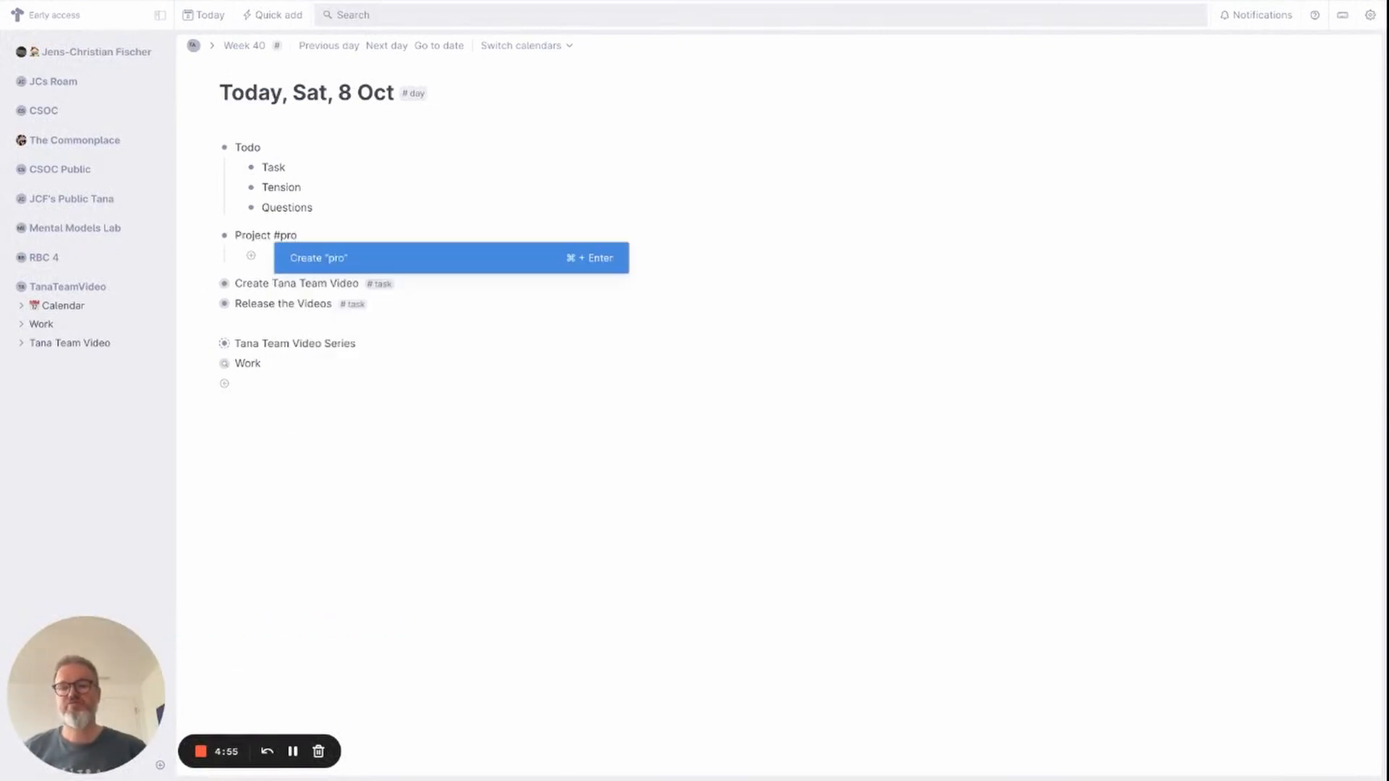
pyautogui.write('ject')
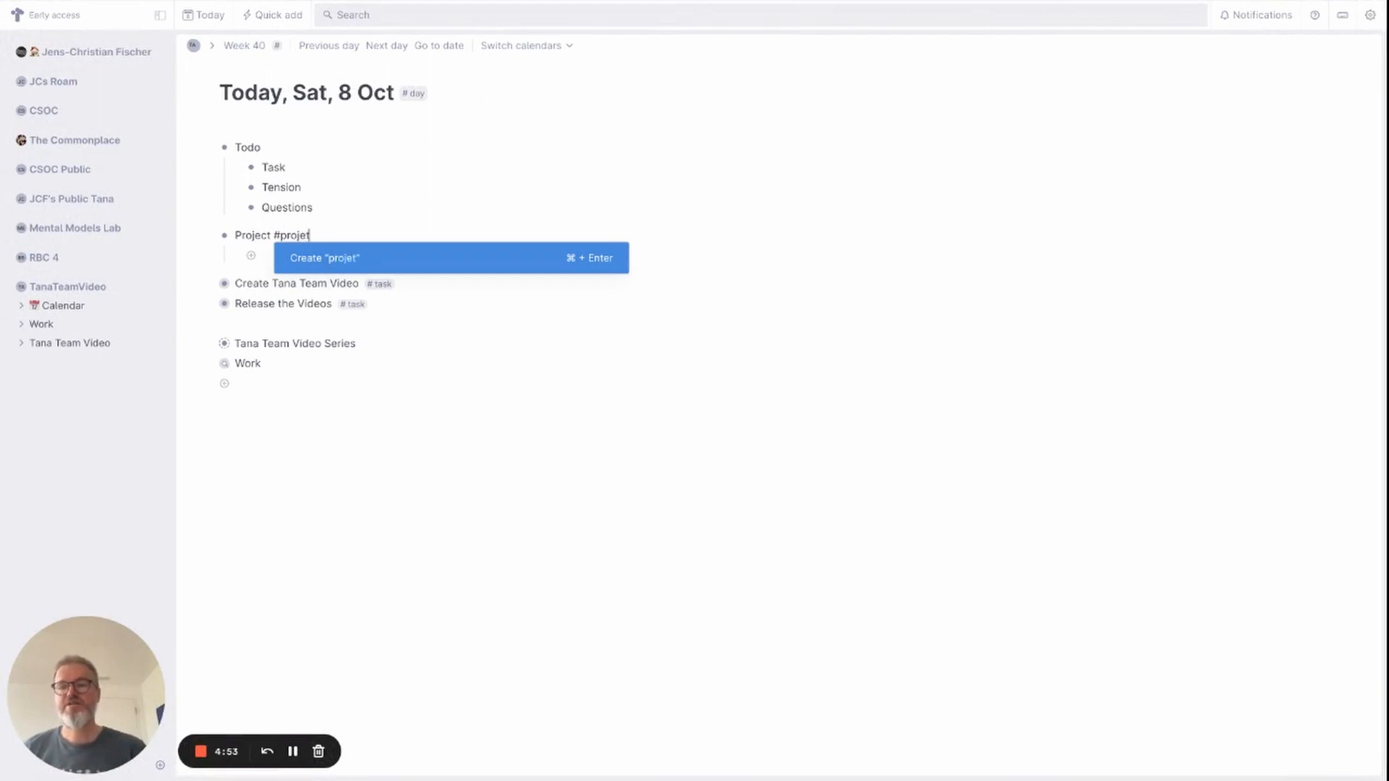
pyautogui.press('BackSpace')
pyautogui.write('ct')
pyautogui.press('super+Return')
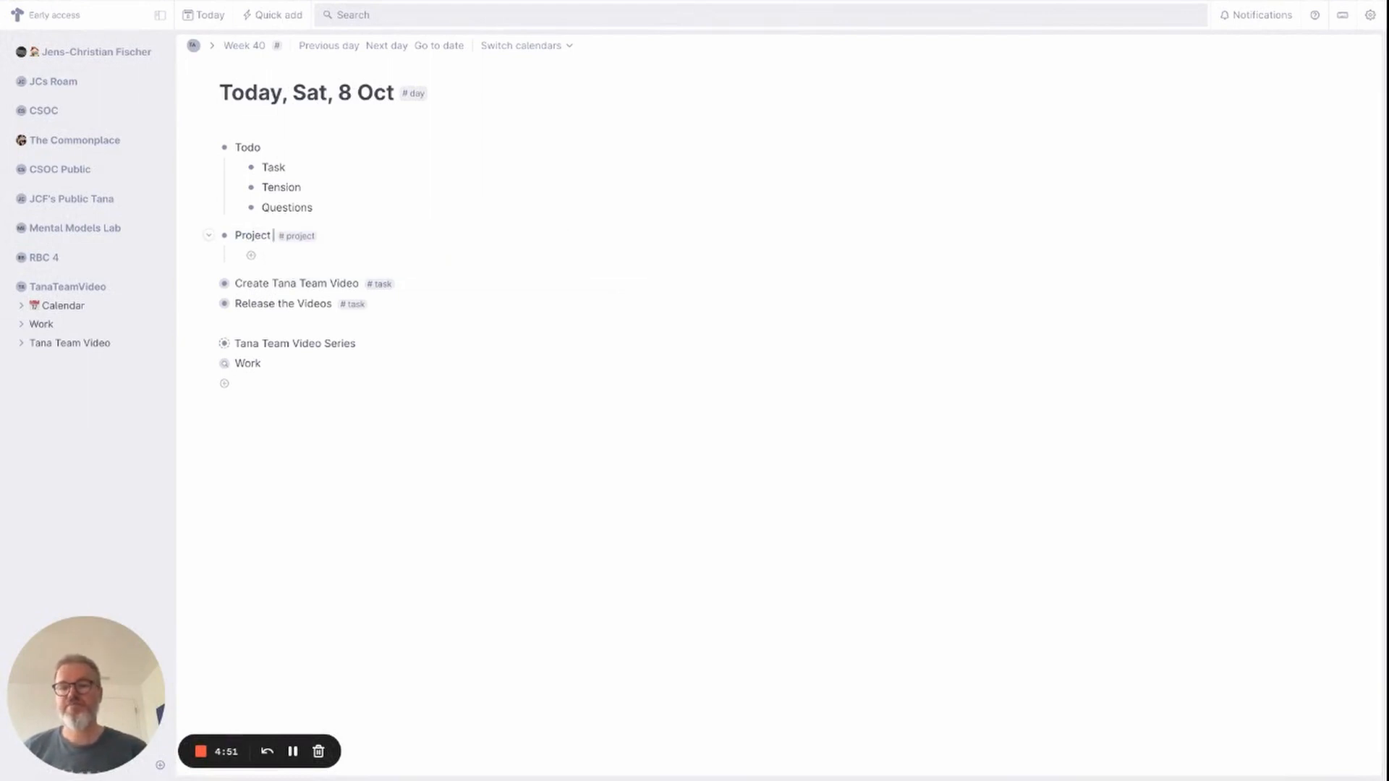
# Open the #project tag's configuration and add the system field Due date to its default content
pyautogui.click(300, 236)
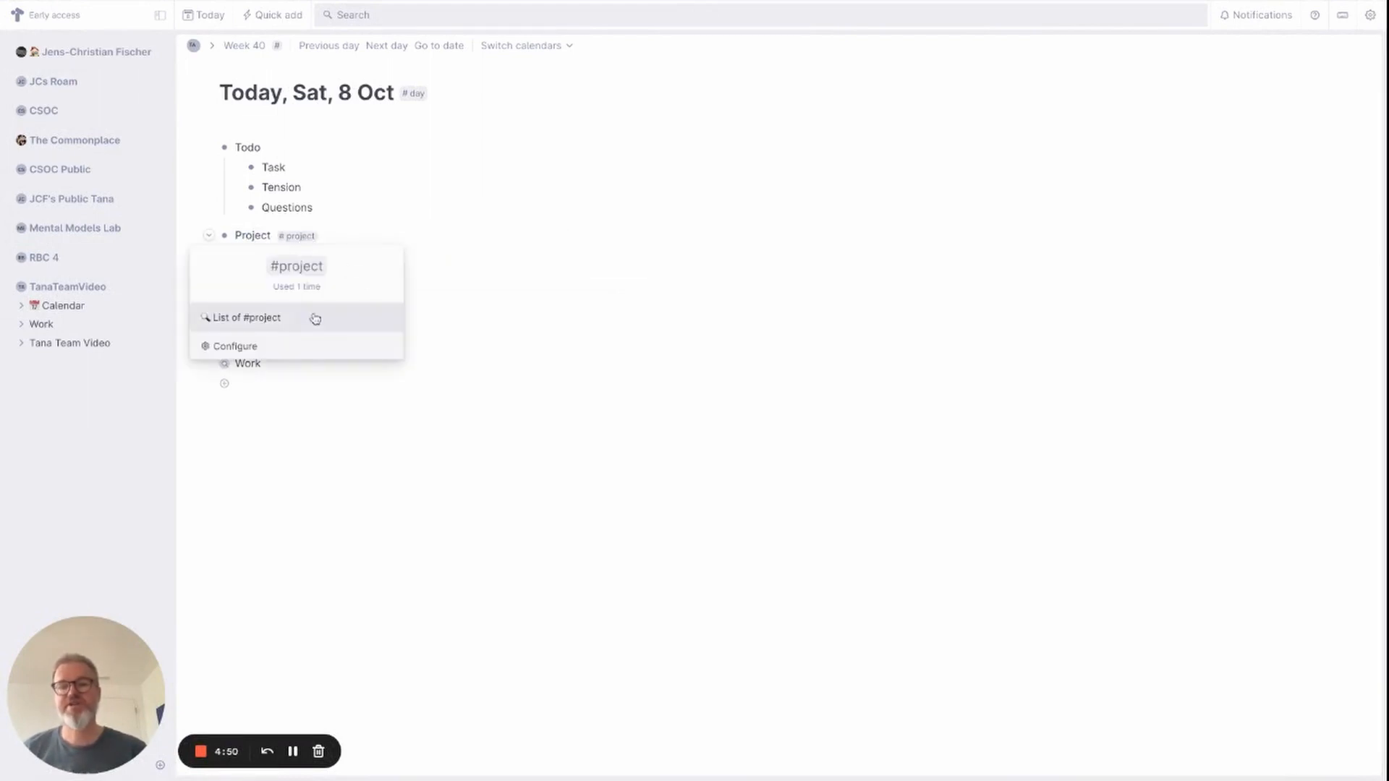
pyautogui.click(239, 347)
pyautogui.click(903, 243)
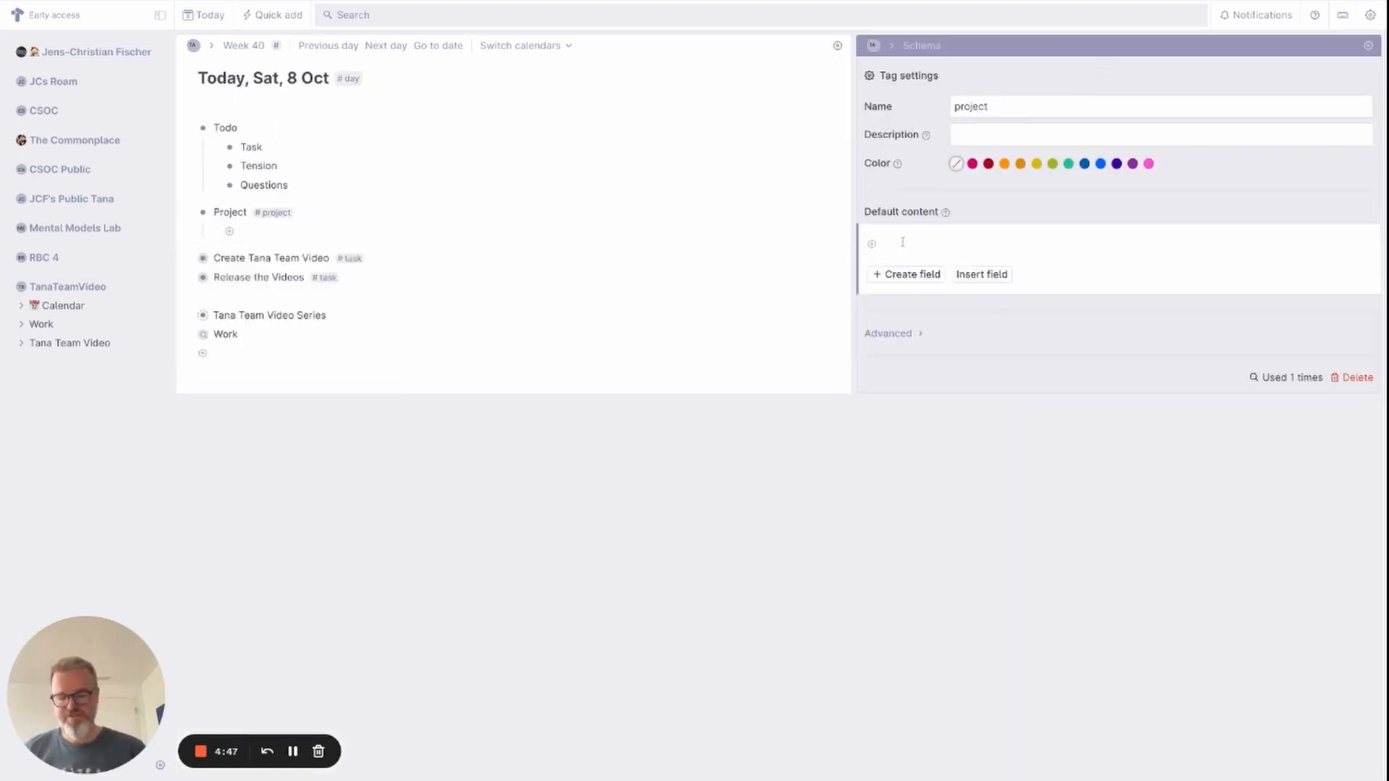
pyautogui.write('Due Da')
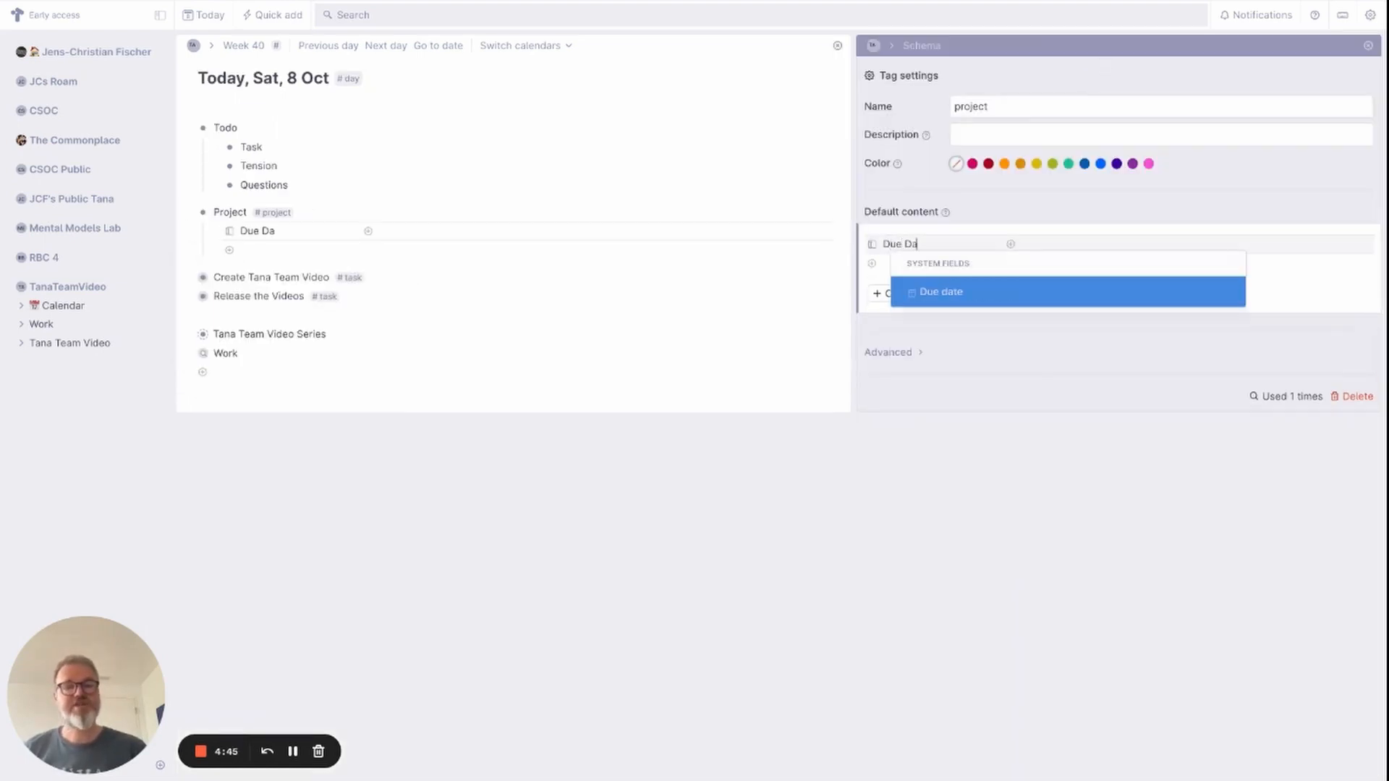
pyautogui.write('t')
pyautogui.click(947, 293)
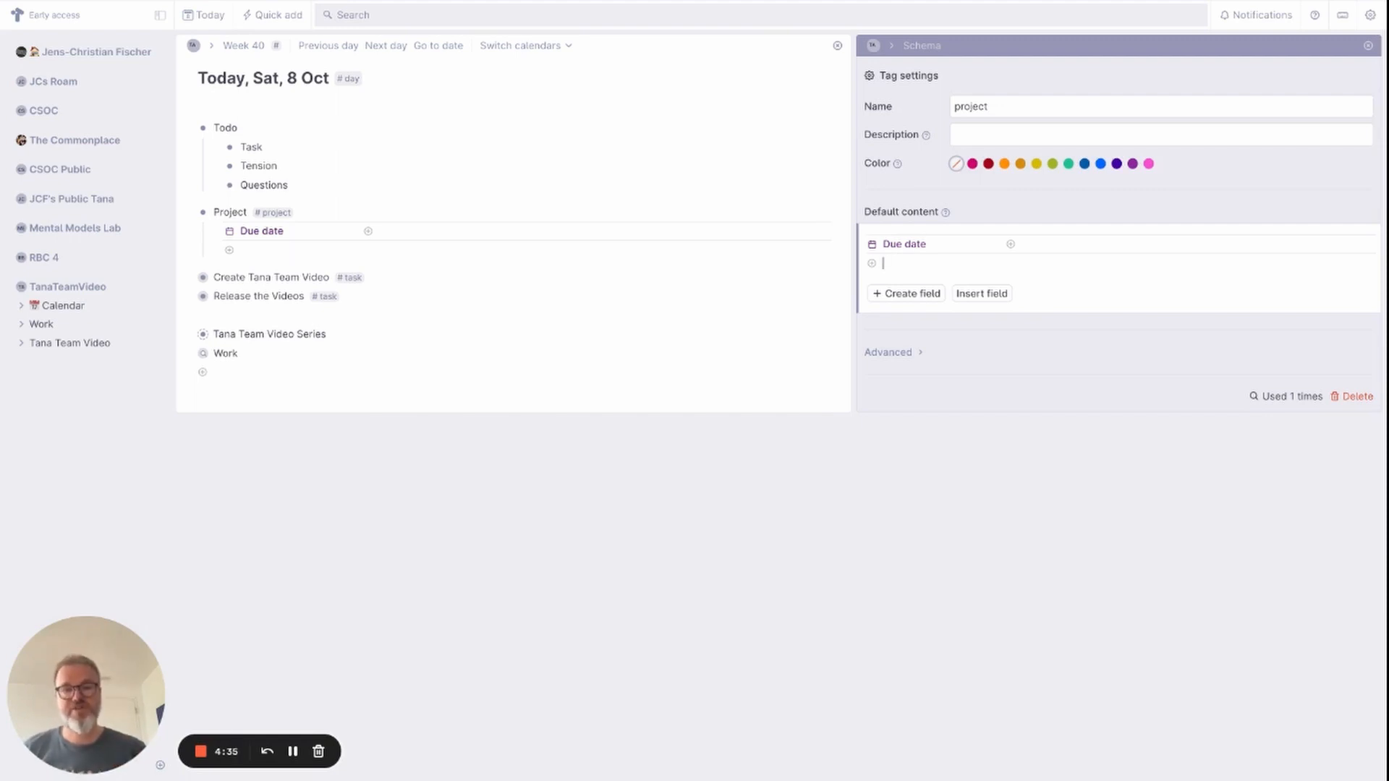
# Add a search node to the #project default content that finds items tagged #todo, and run it once
pyautogui.write('?')
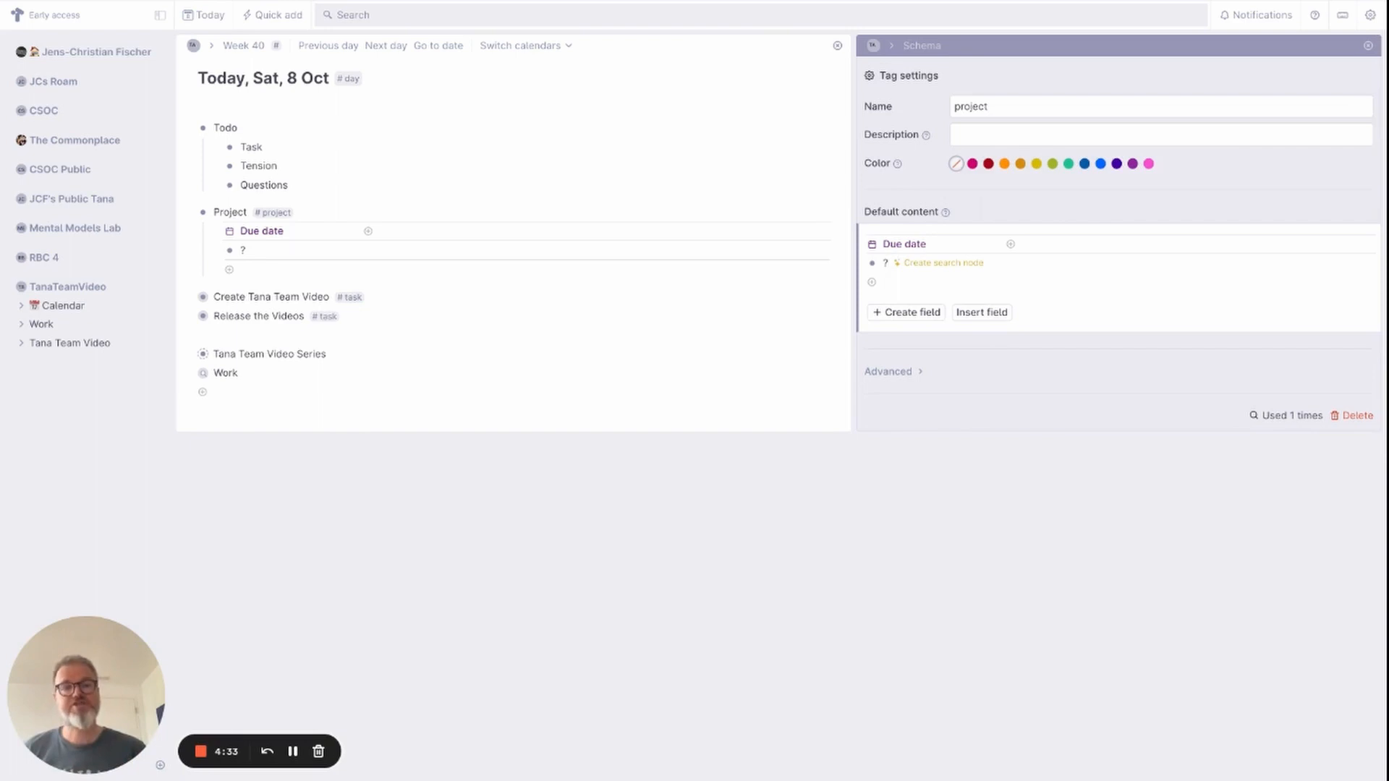
pyautogui.click(959, 266)
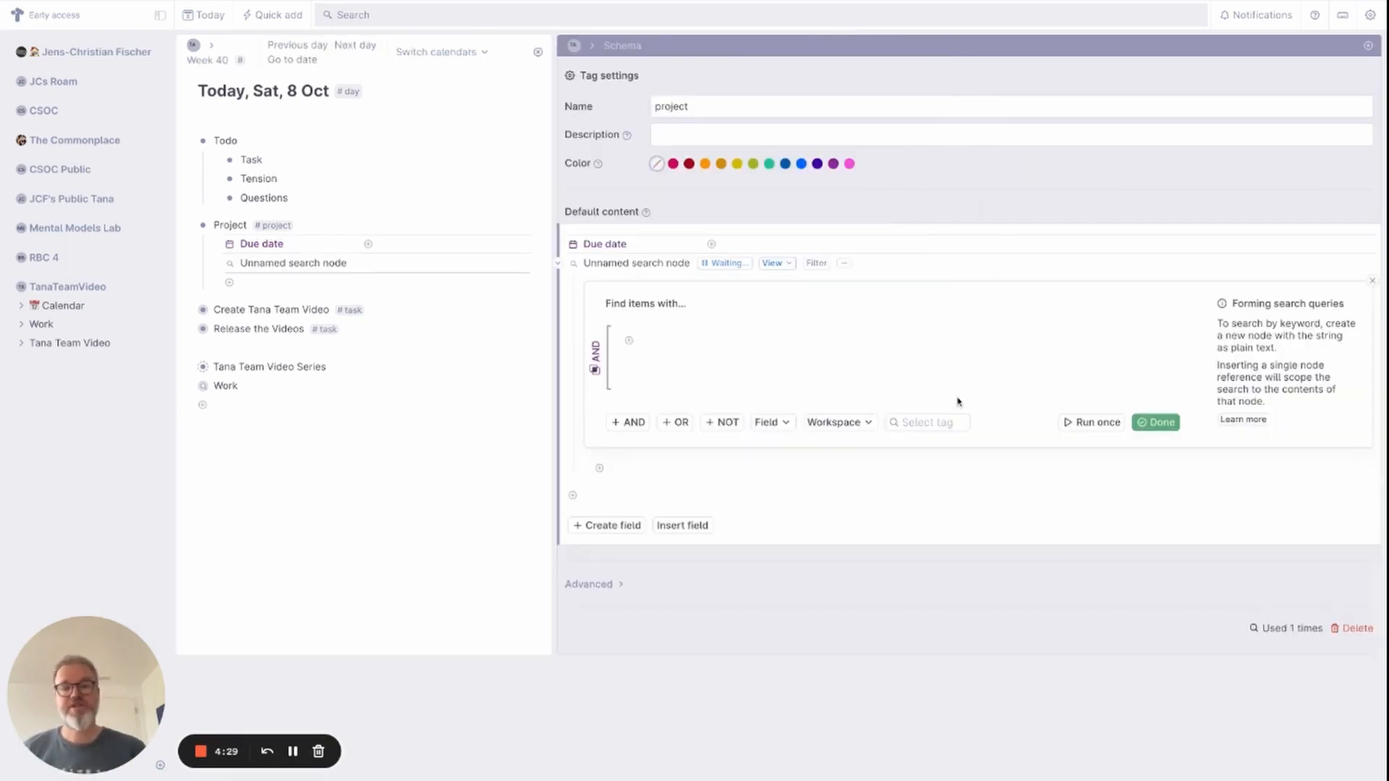
pyautogui.click(928, 422)
pyautogui.write('to')
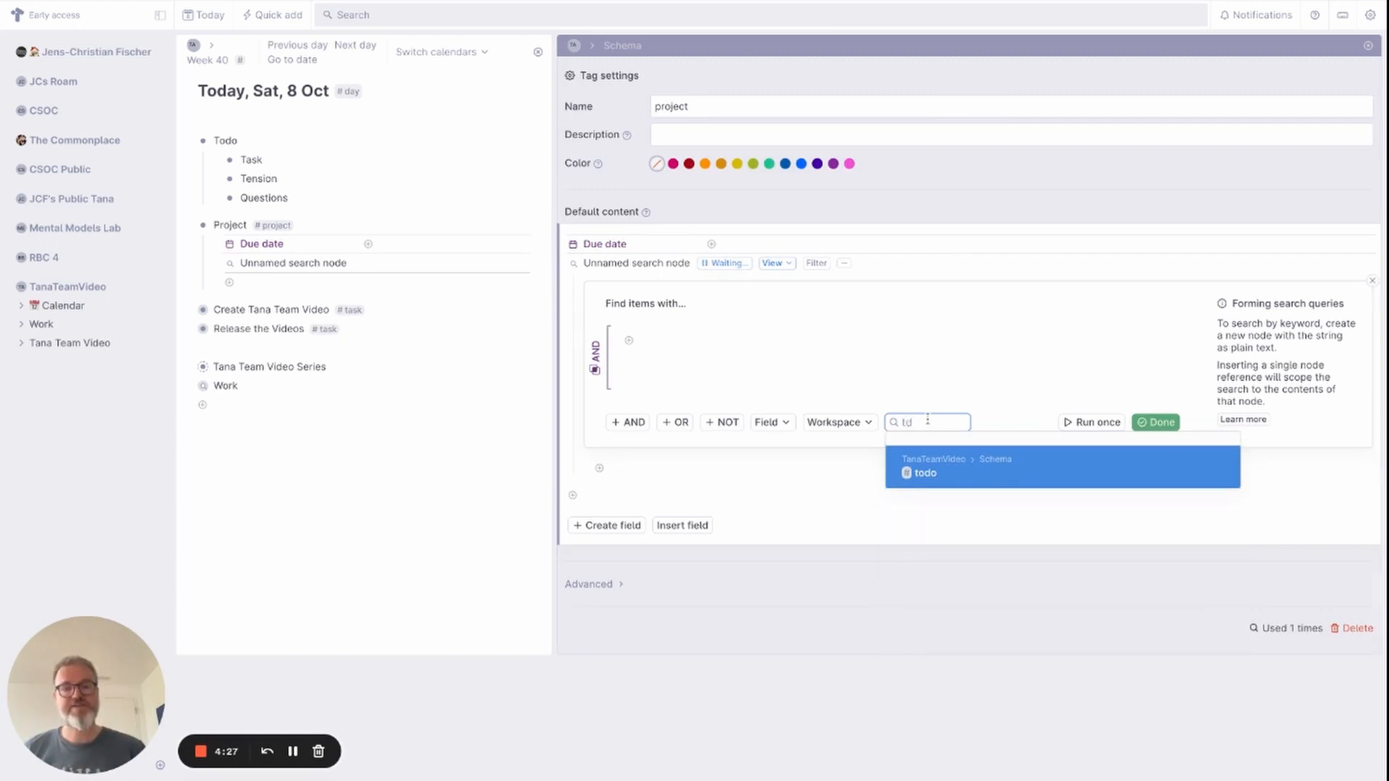
pyautogui.click(953, 477)
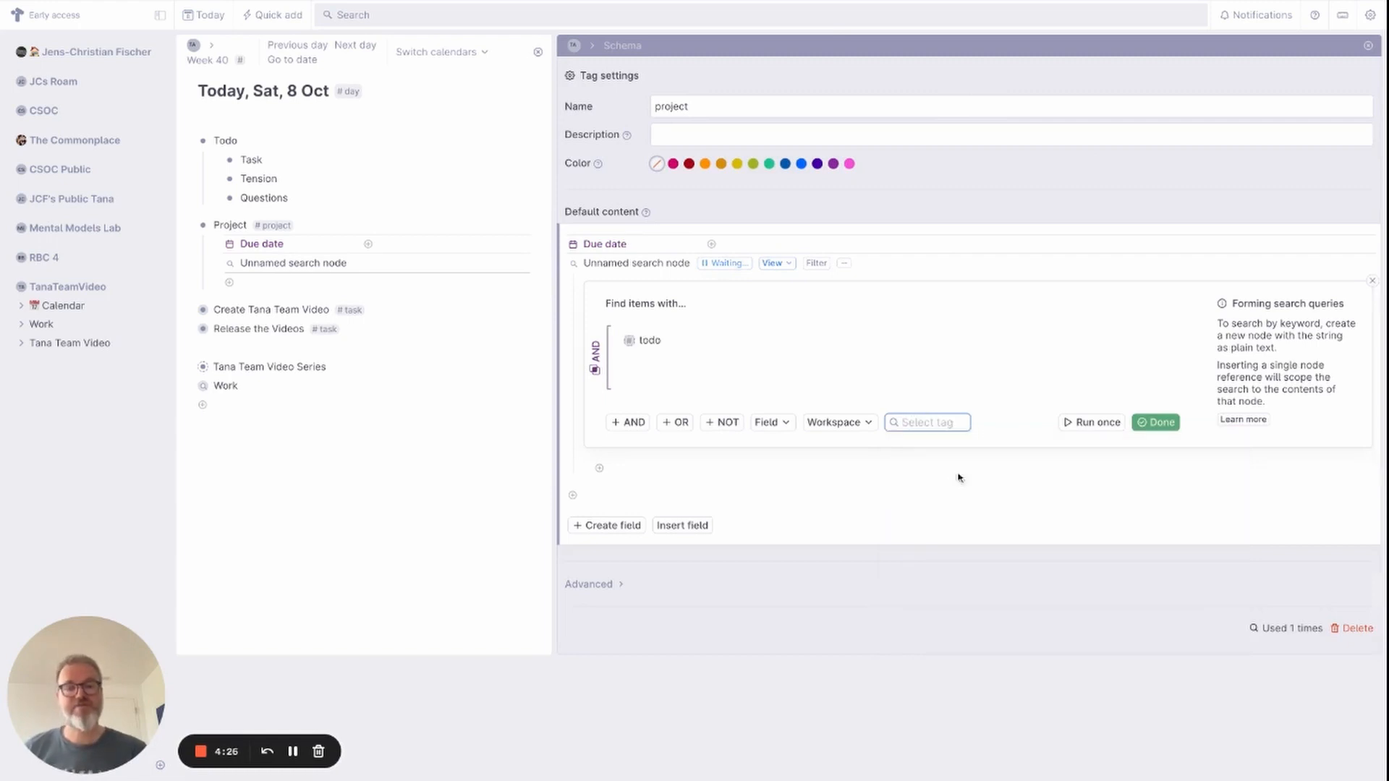
pyautogui.click(1105, 427)
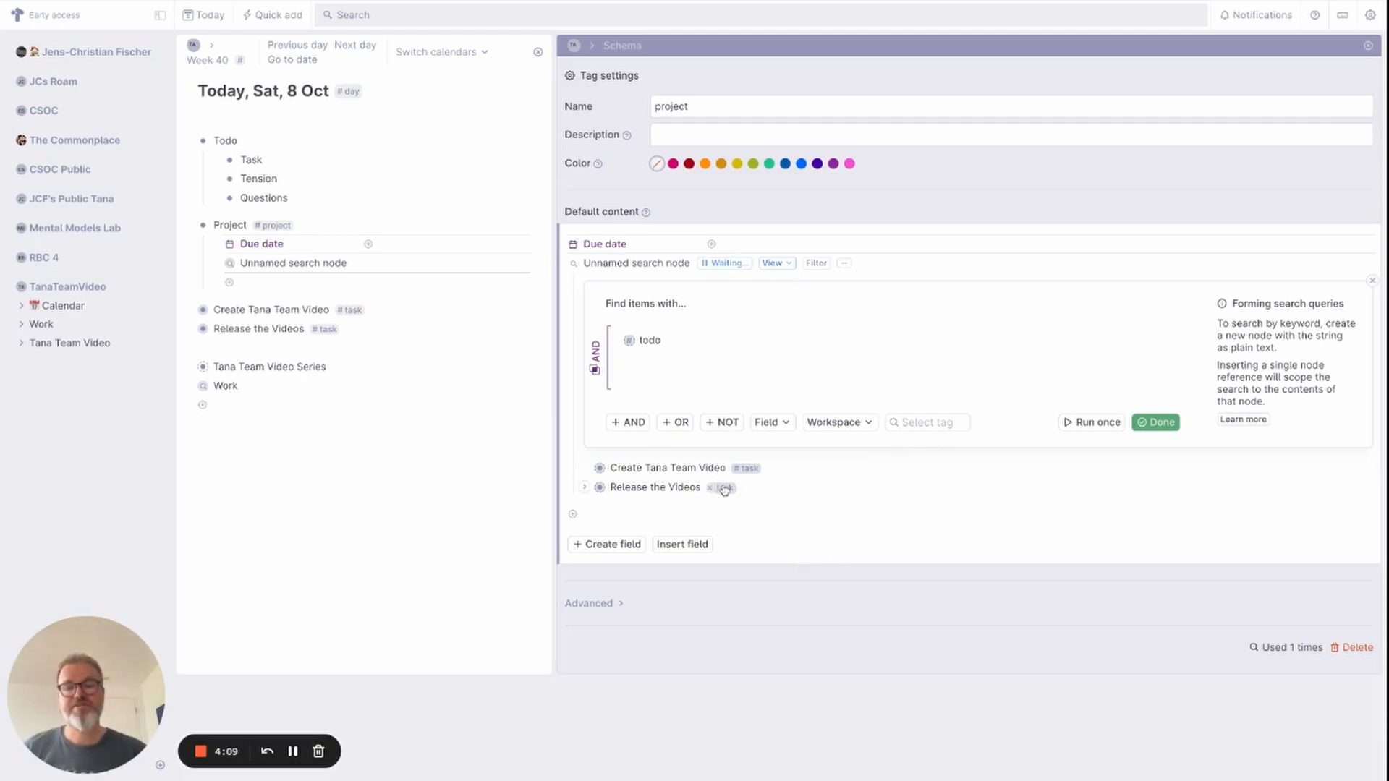
# Show the #project template's search results as a table and save the view for everyone
pyautogui.click(773, 264)
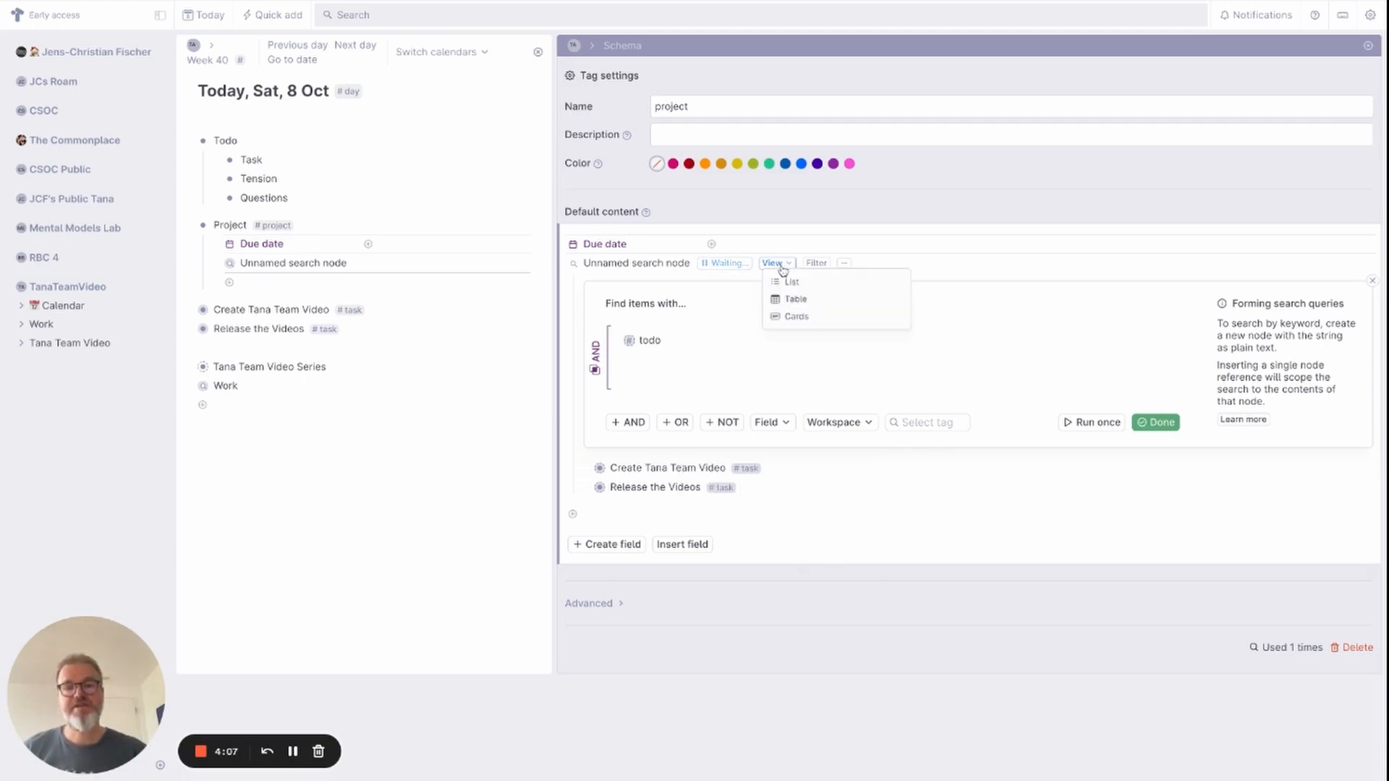
pyautogui.click(807, 304)
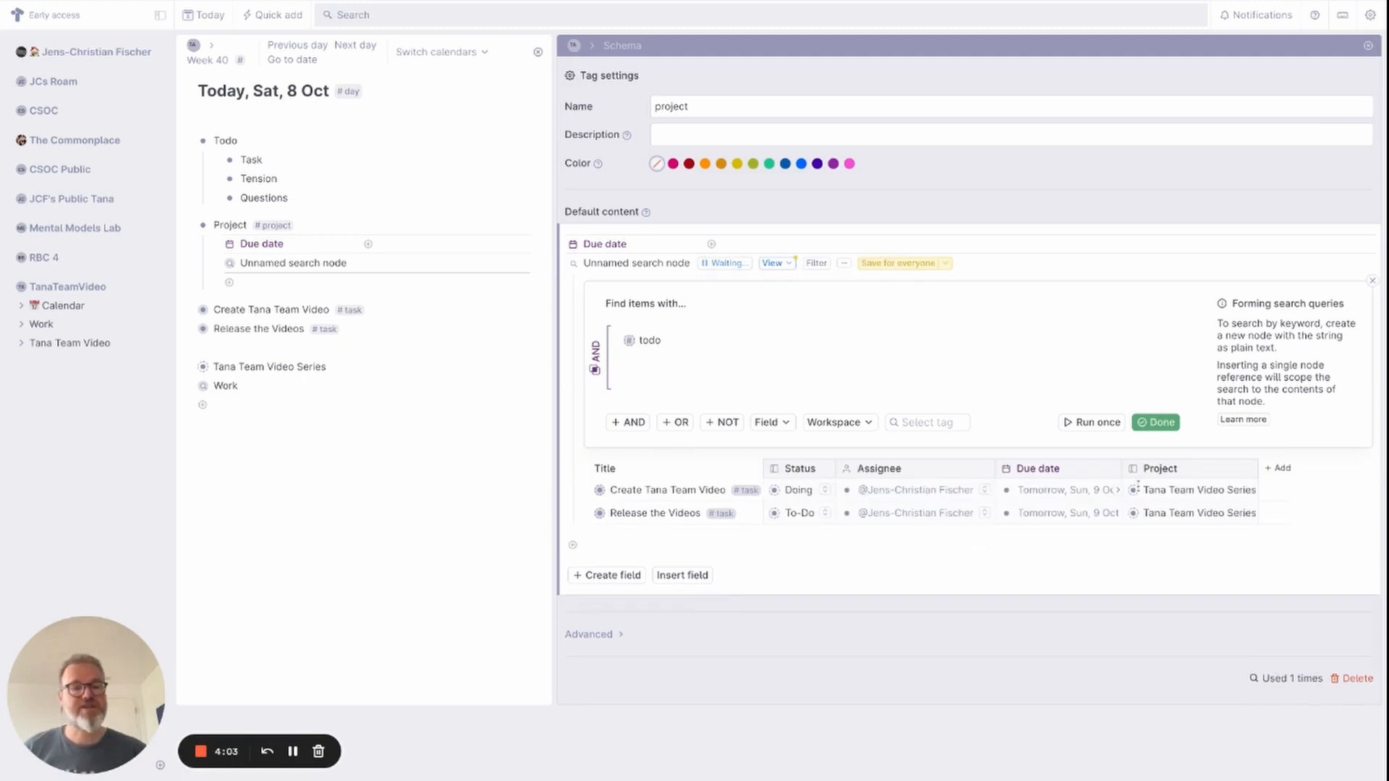
pyautogui.click(905, 265)
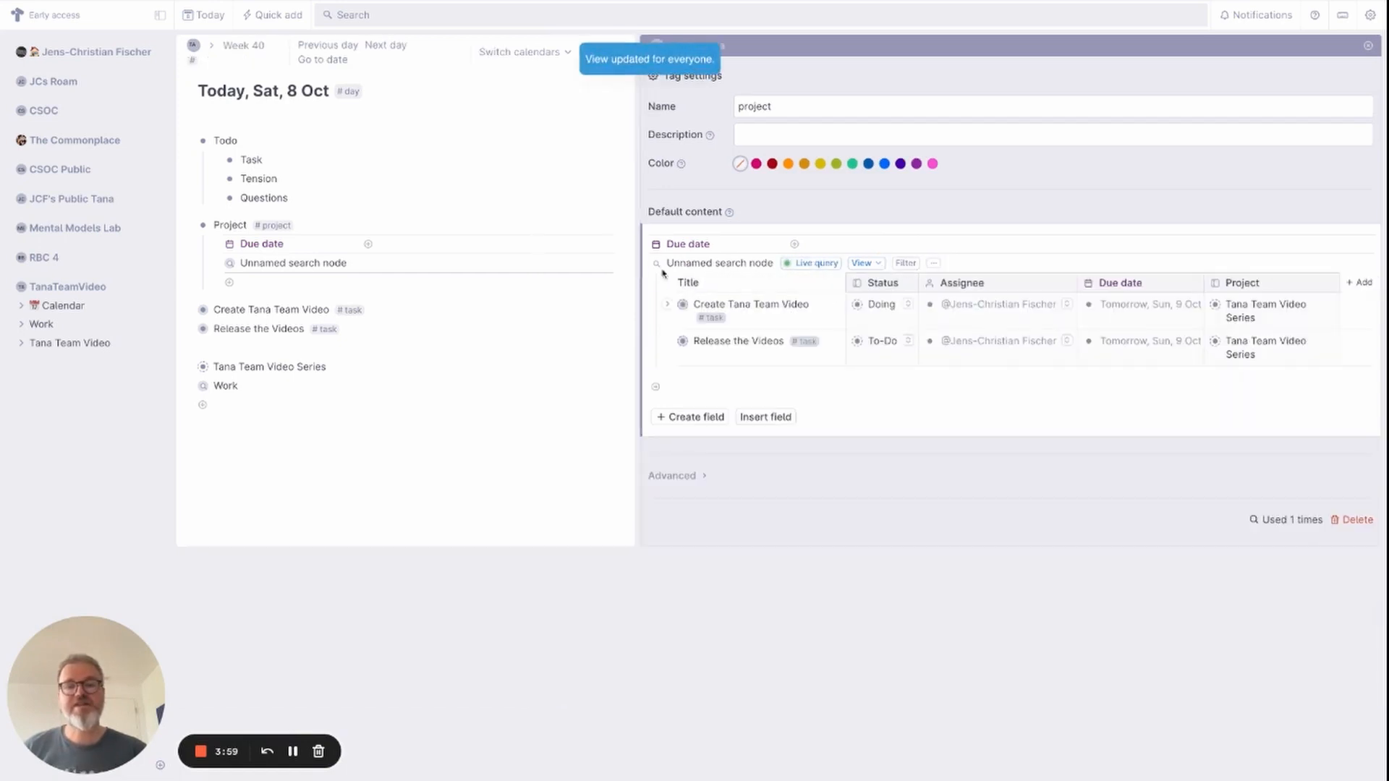
# Add a Project field condition with the value PARENT to the #project template's todo search and save it for everyone
pyautogui.click(812, 264)
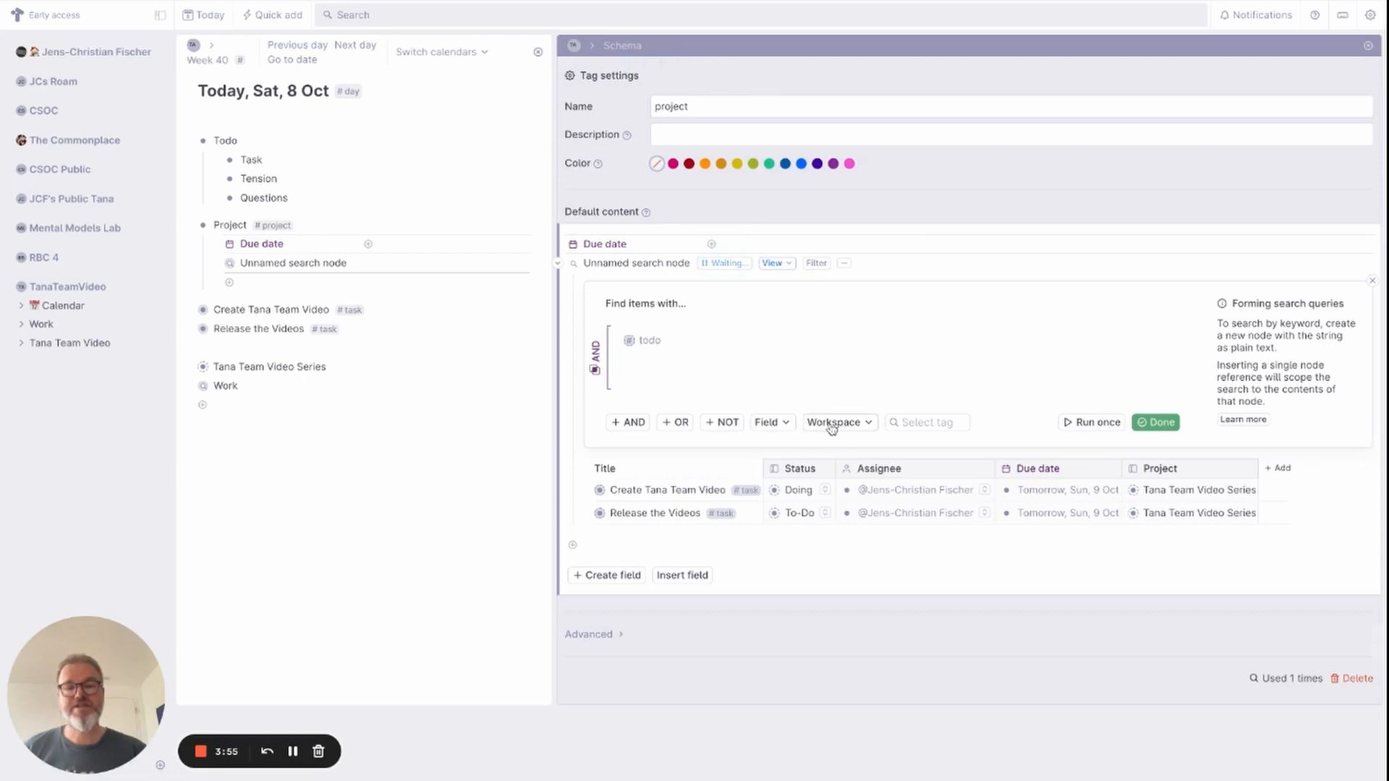
pyautogui.click(780, 430)
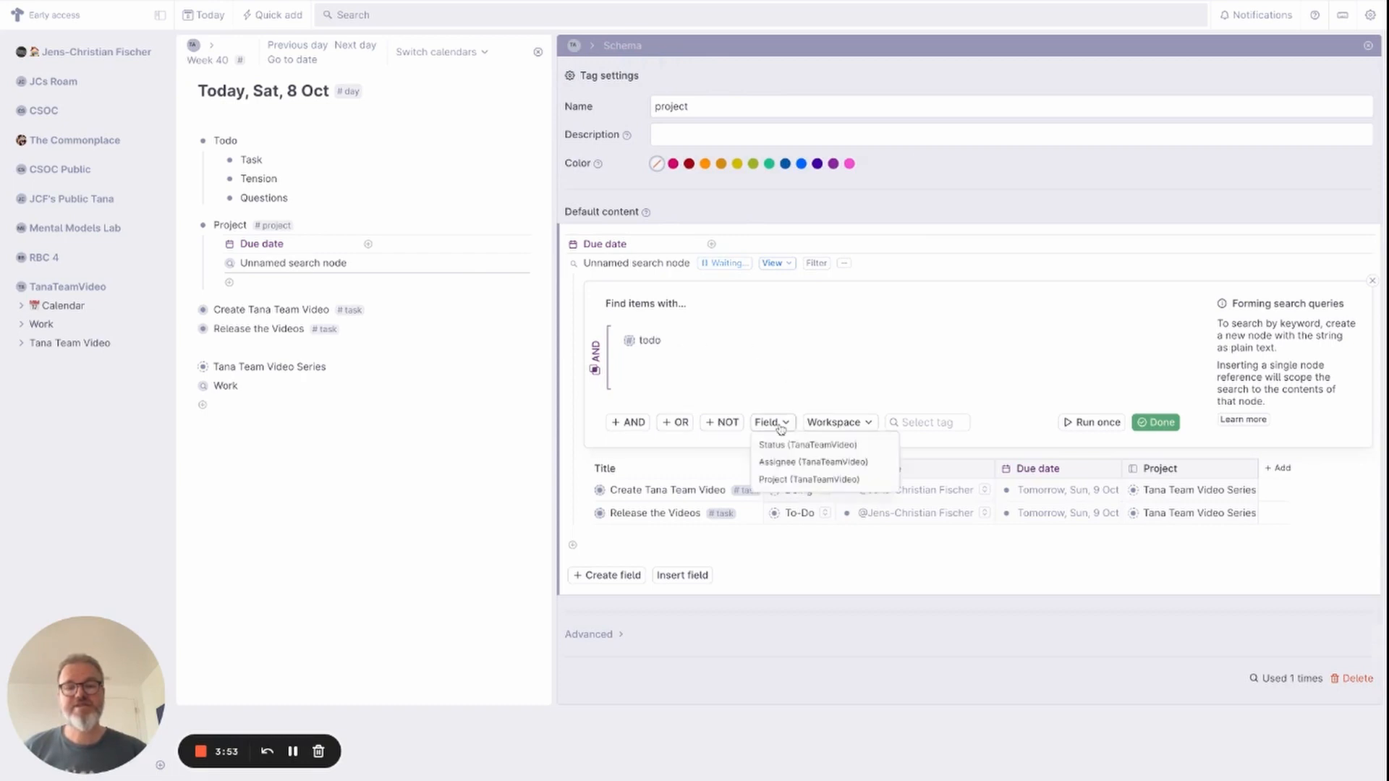
pyautogui.click(788, 480)
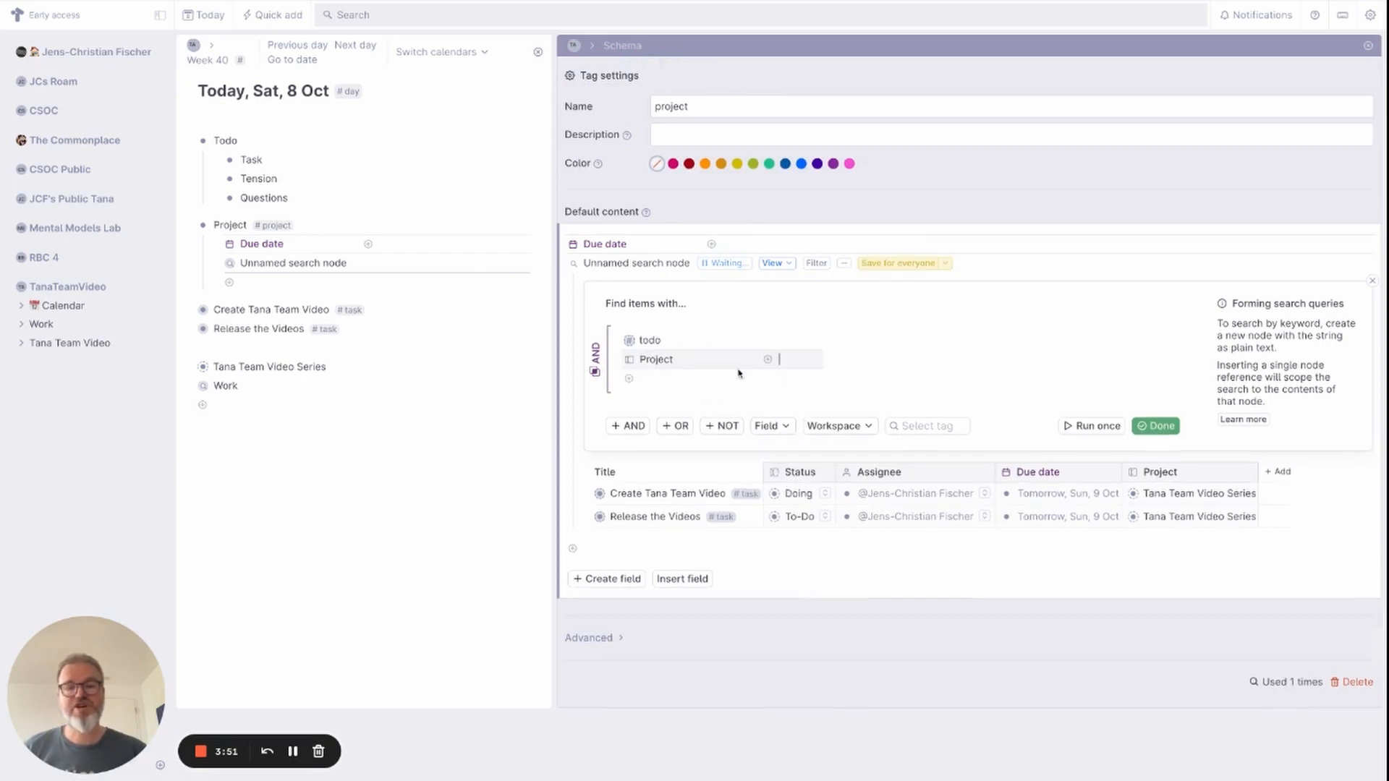
pyautogui.click(794, 361)
pyautogui.write('PARE')
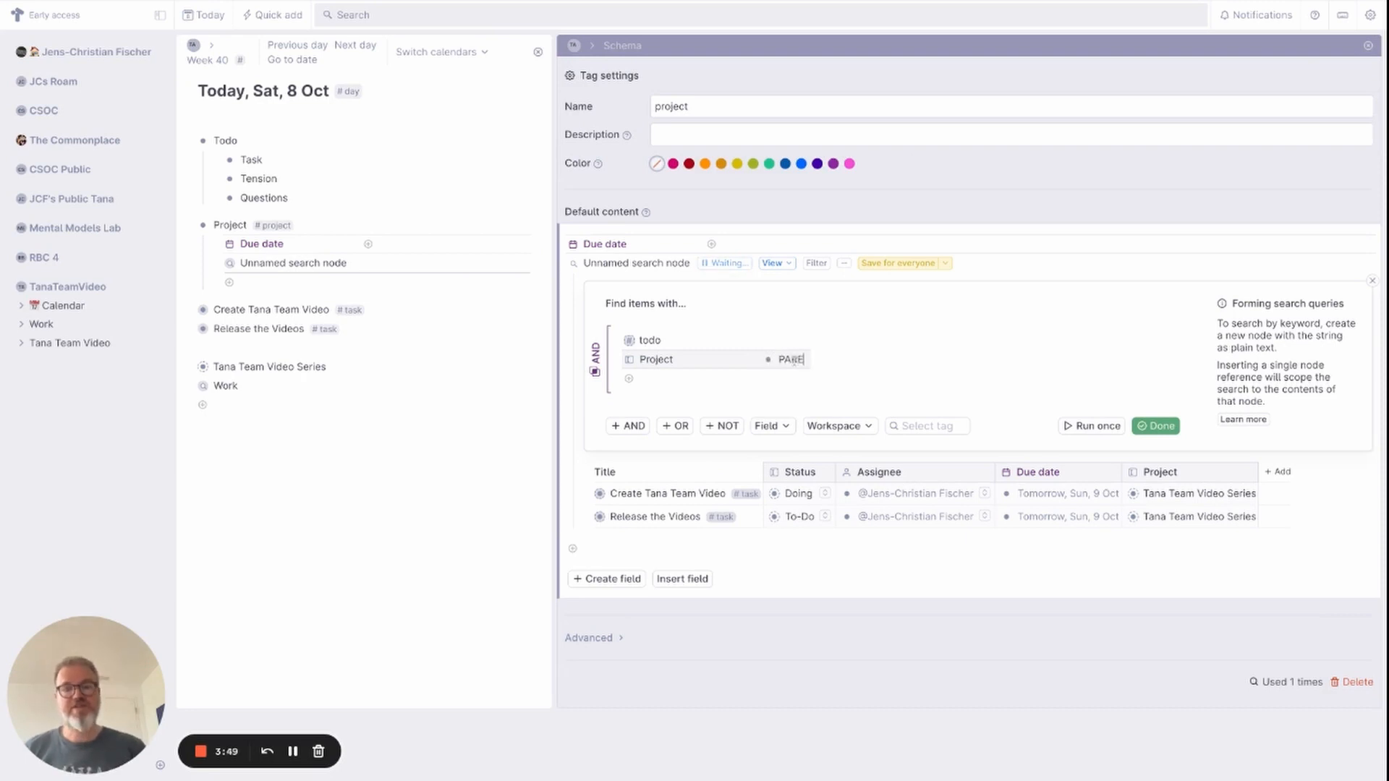
pyautogui.write('TNT')
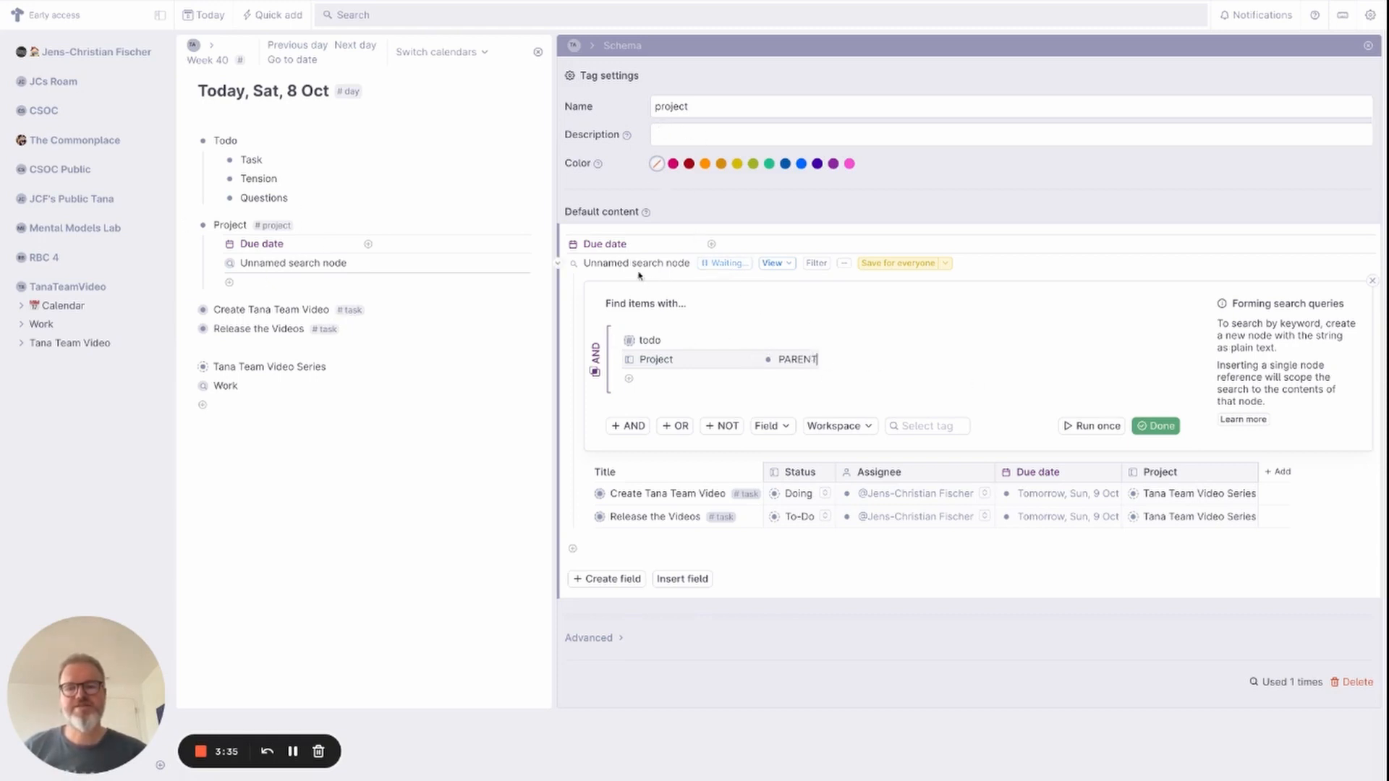
pyautogui.click(1159, 427)
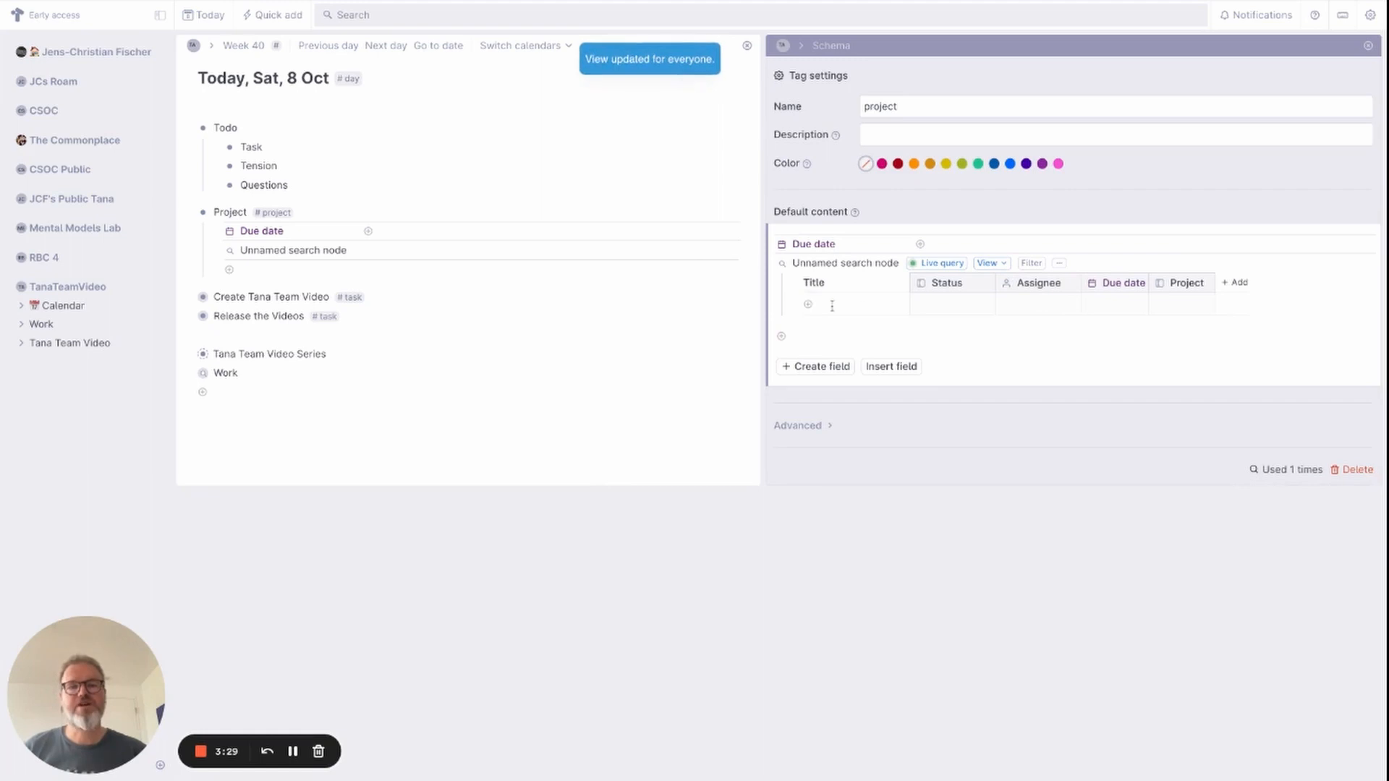
# Rename the template's unnamed search node to Tasks and close the #project tag configuration
pyautogui.tripleClick(851, 263)
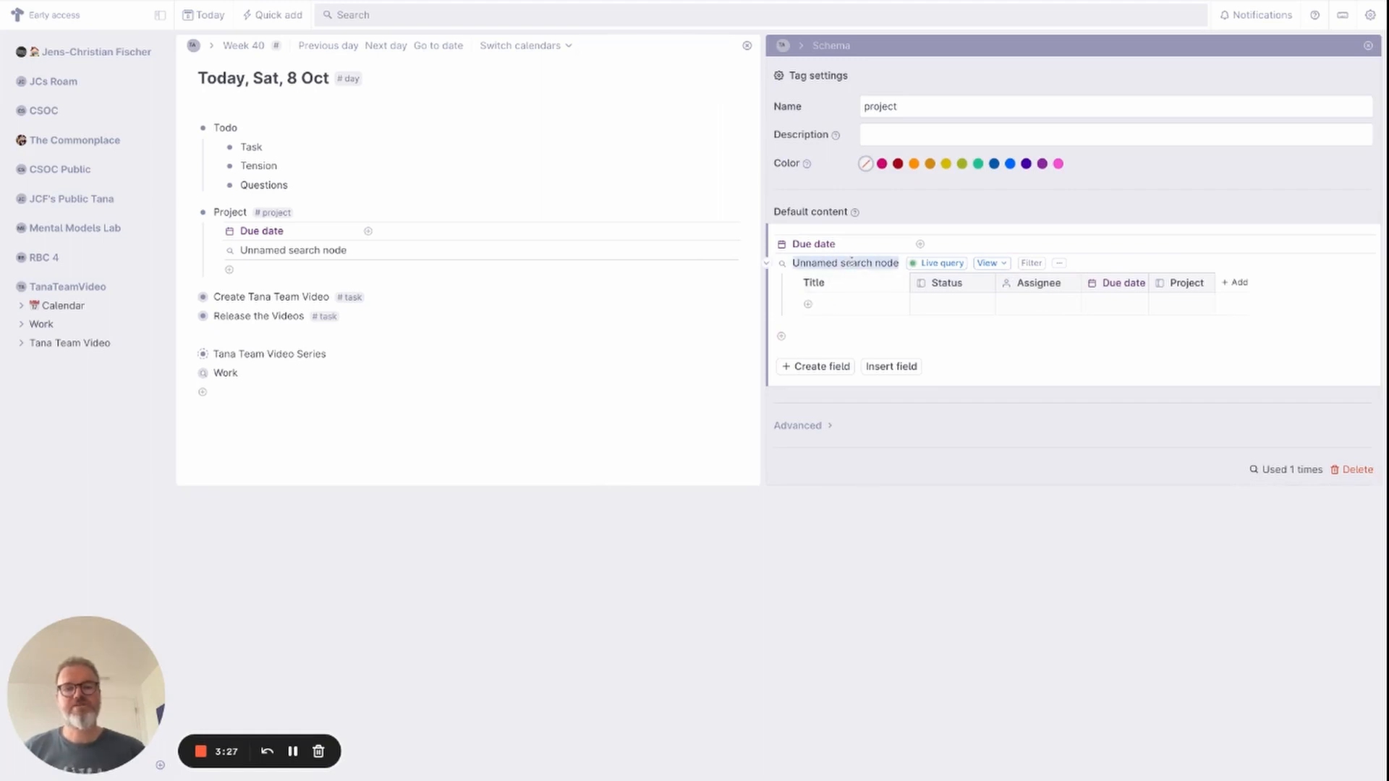
pyautogui.write('Tasks')
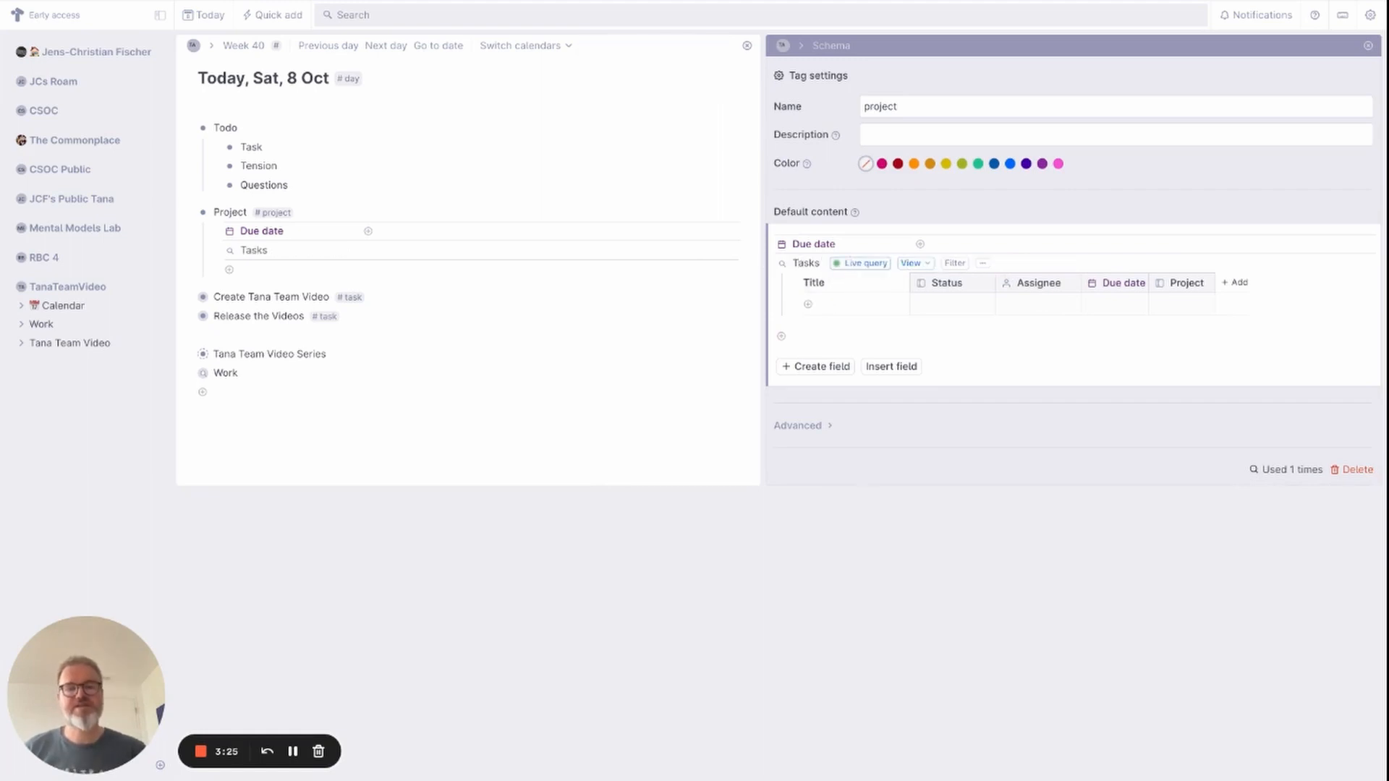
pyautogui.write(':')
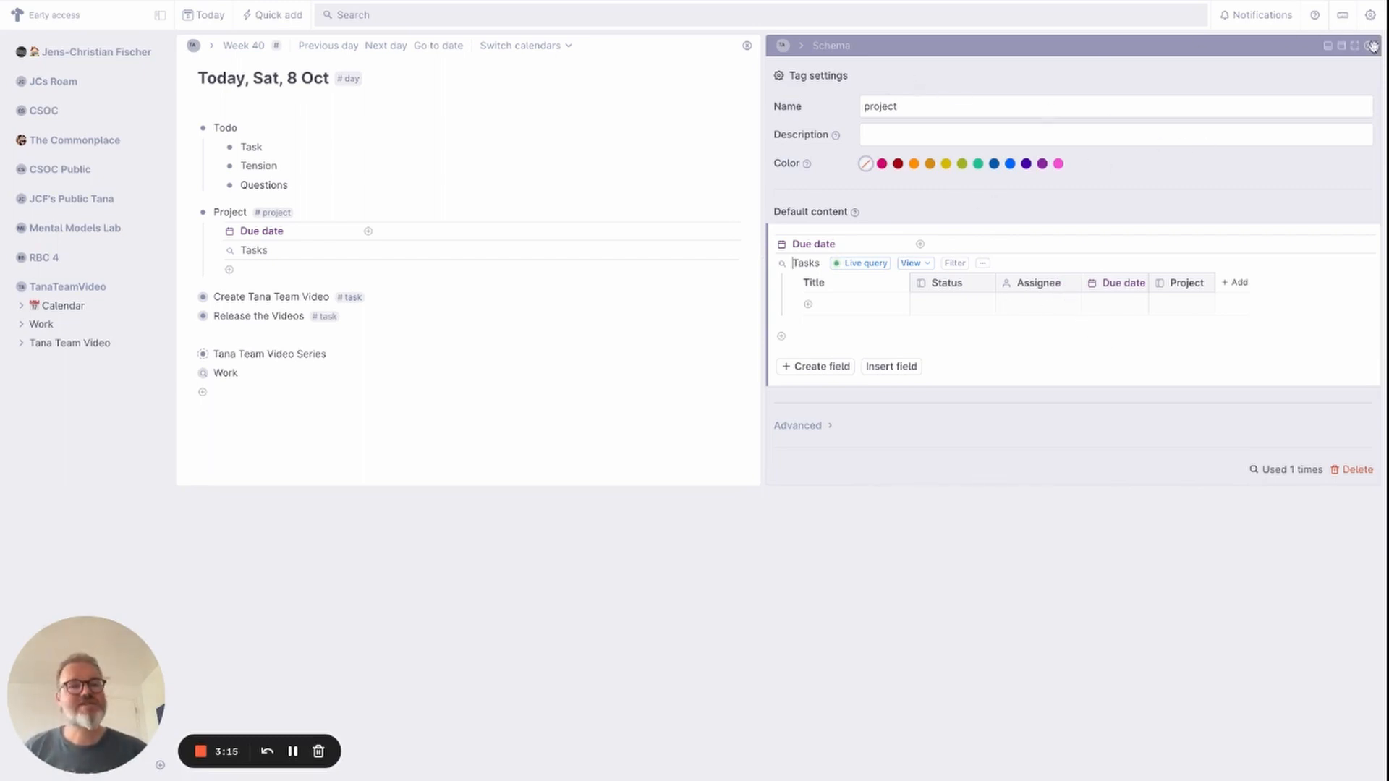
pyautogui.click(1367, 46)
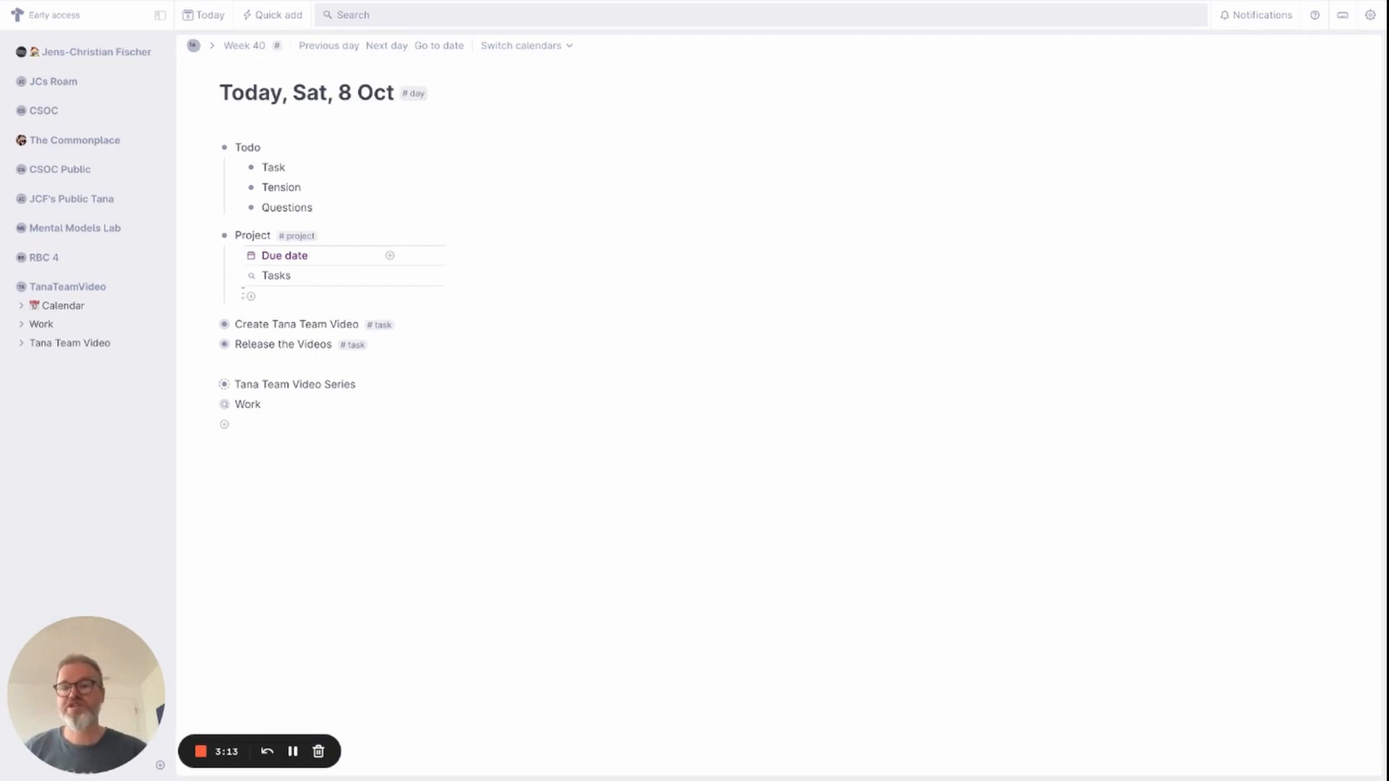
# Remove the #project tag from the Project node, and open the Tana Team Video Series node and tag it #project
pyautogui.click(276, 236)
pyautogui.press('BackSpace')
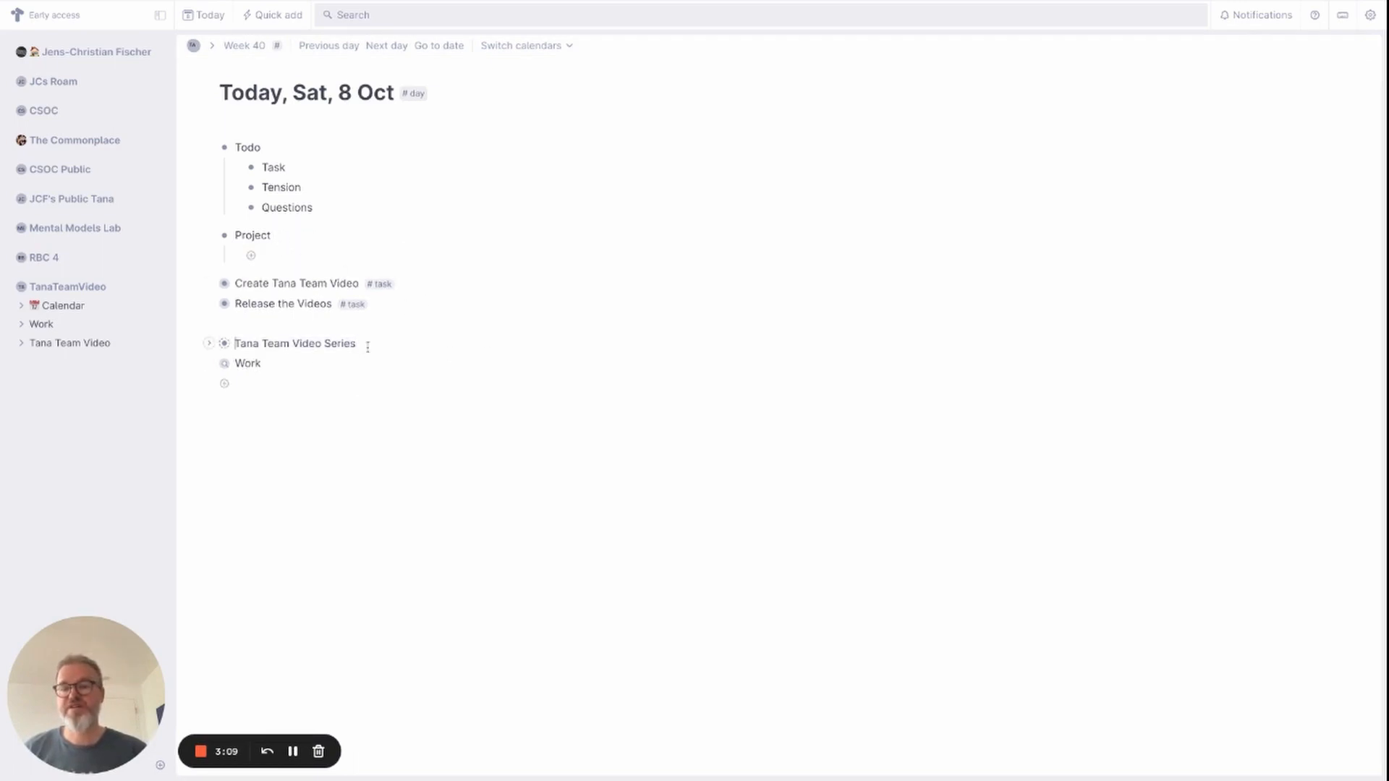
pyautogui.click(223, 344)
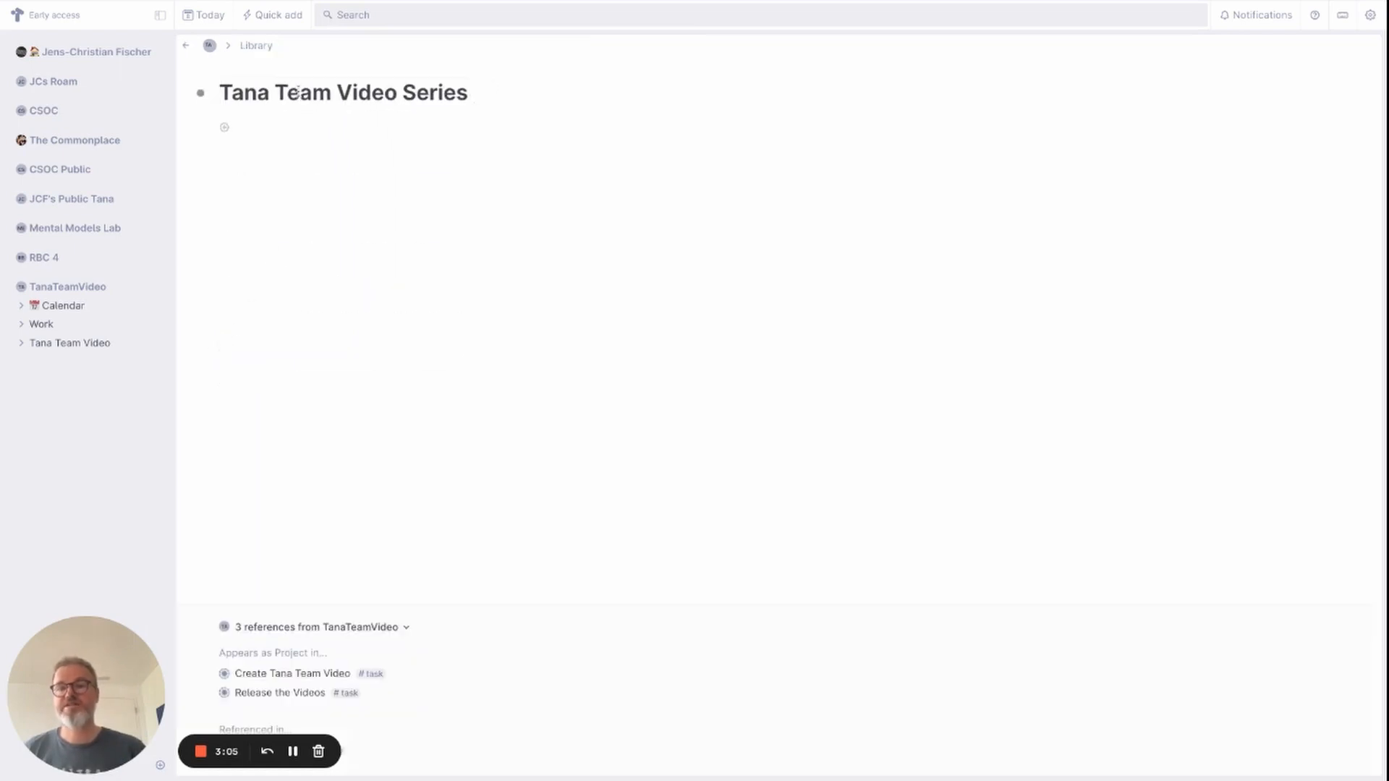
pyautogui.press('End')
pyautogui.write('#')
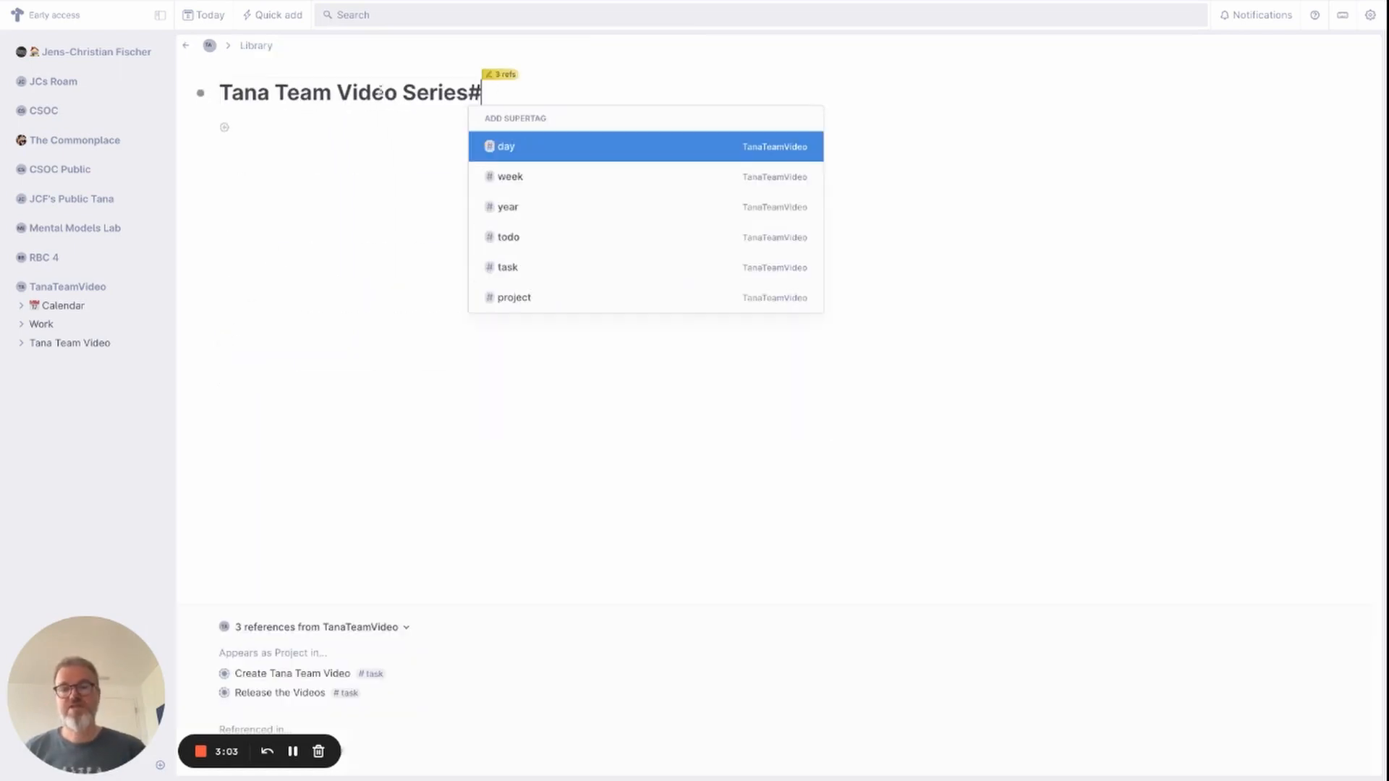
pyautogui.write('pro')
pyautogui.press('Return')
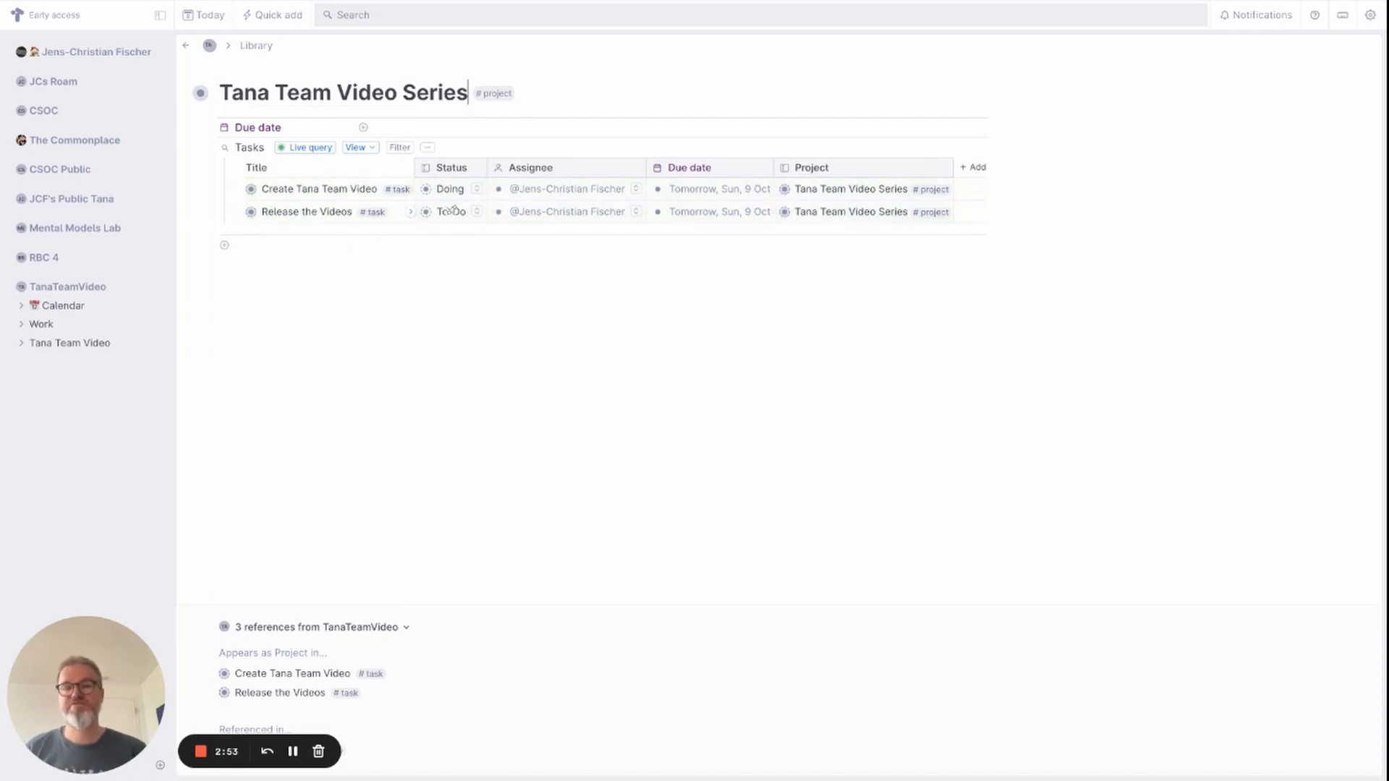
# Set the Due date of the Tana Team Video Series project to Thu, 20 Oct using a date reference
pyautogui.click(411, 125)
pyautogui.write('@')
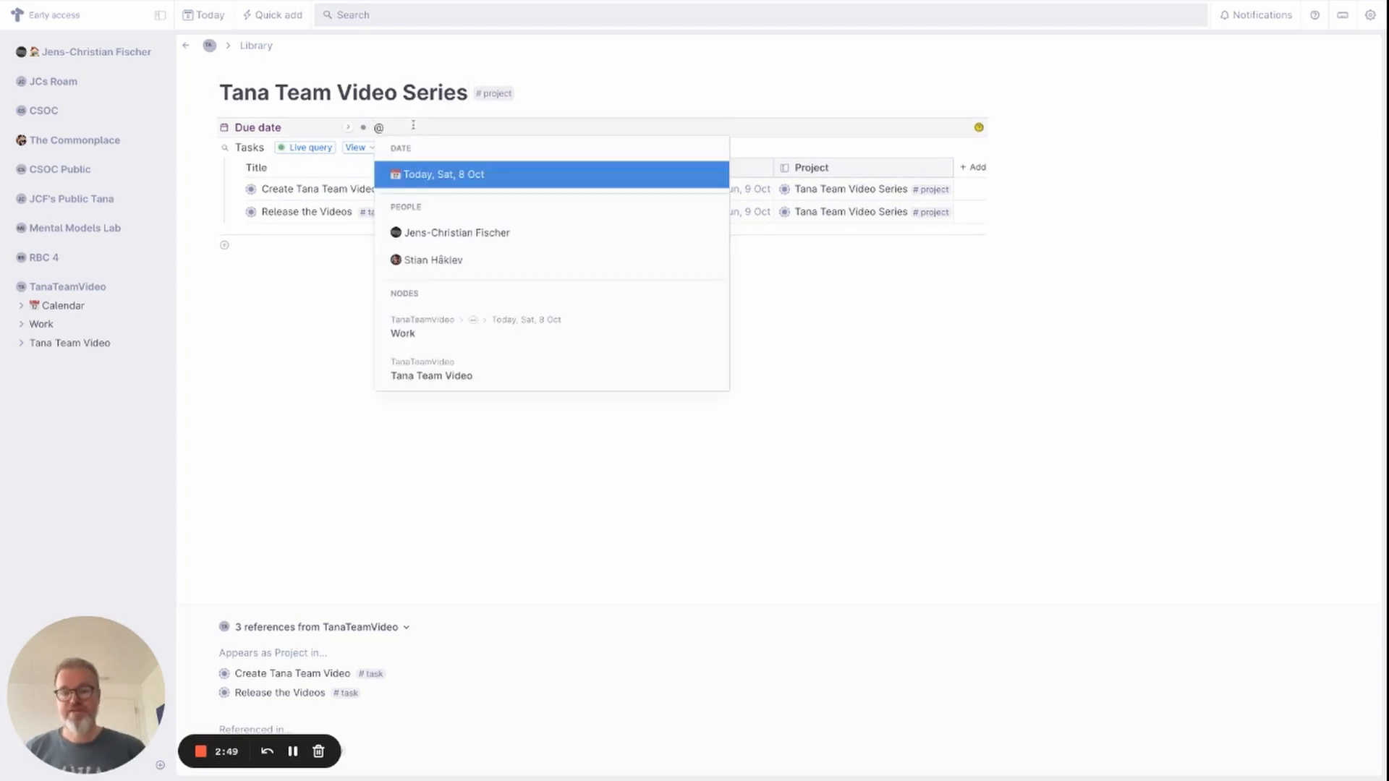
pyautogui.write('new')
pyautogui.press('BackSpace')
pyautogui.write('xt')
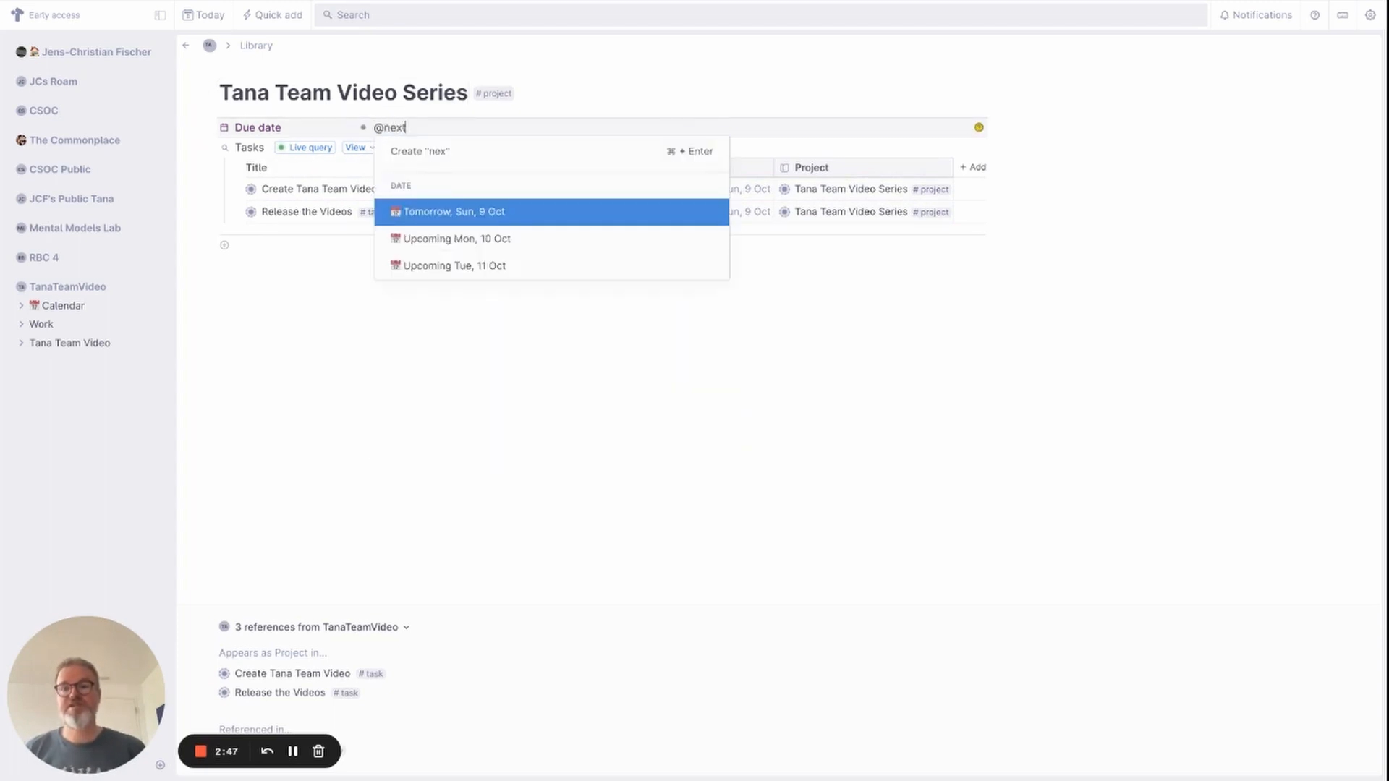
pyautogui.write(' su')
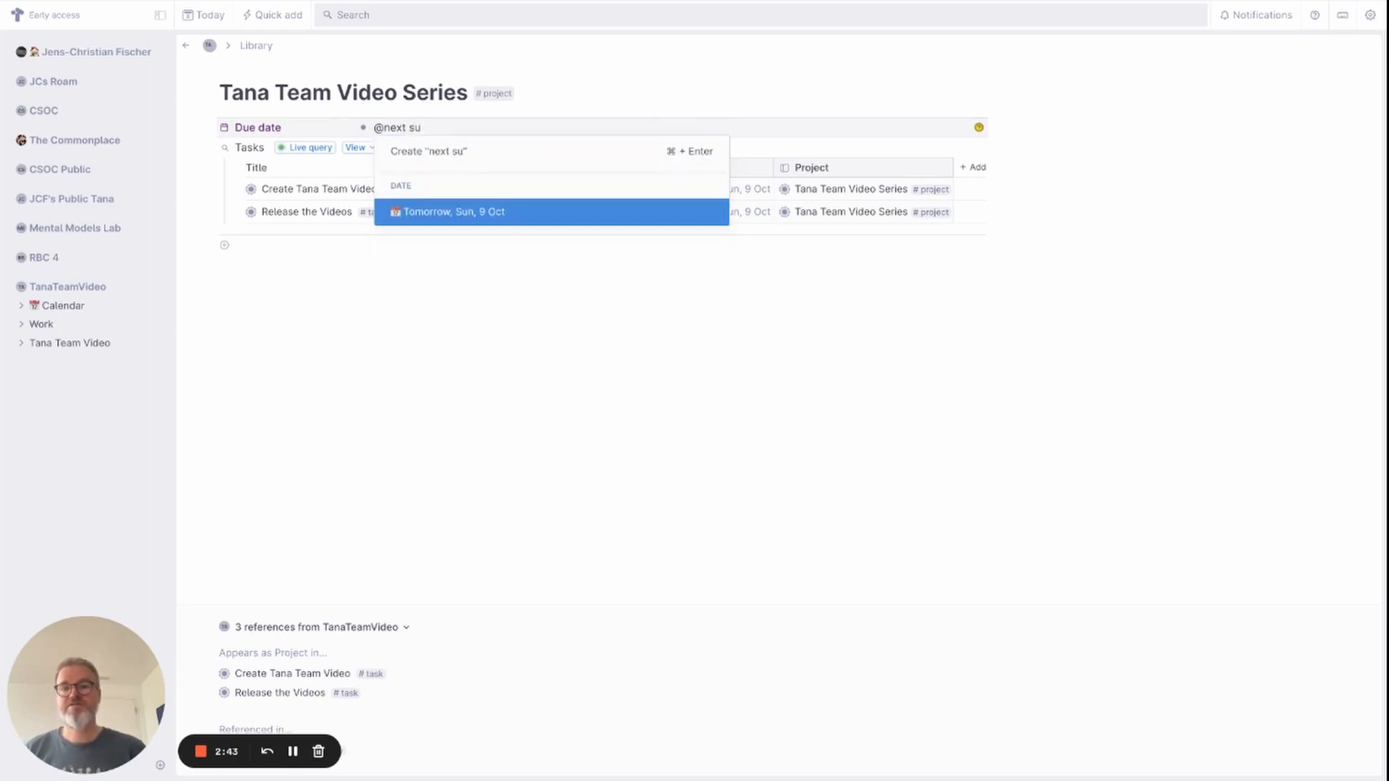
pyautogui.press('BackSpace')
pyautogui.press('BackSpace')
pyautogui.press('BackSpace')
pyautogui.press('BackSpace')
pyautogui.press('BackSpace')
pyautogui.press('BackSpace')
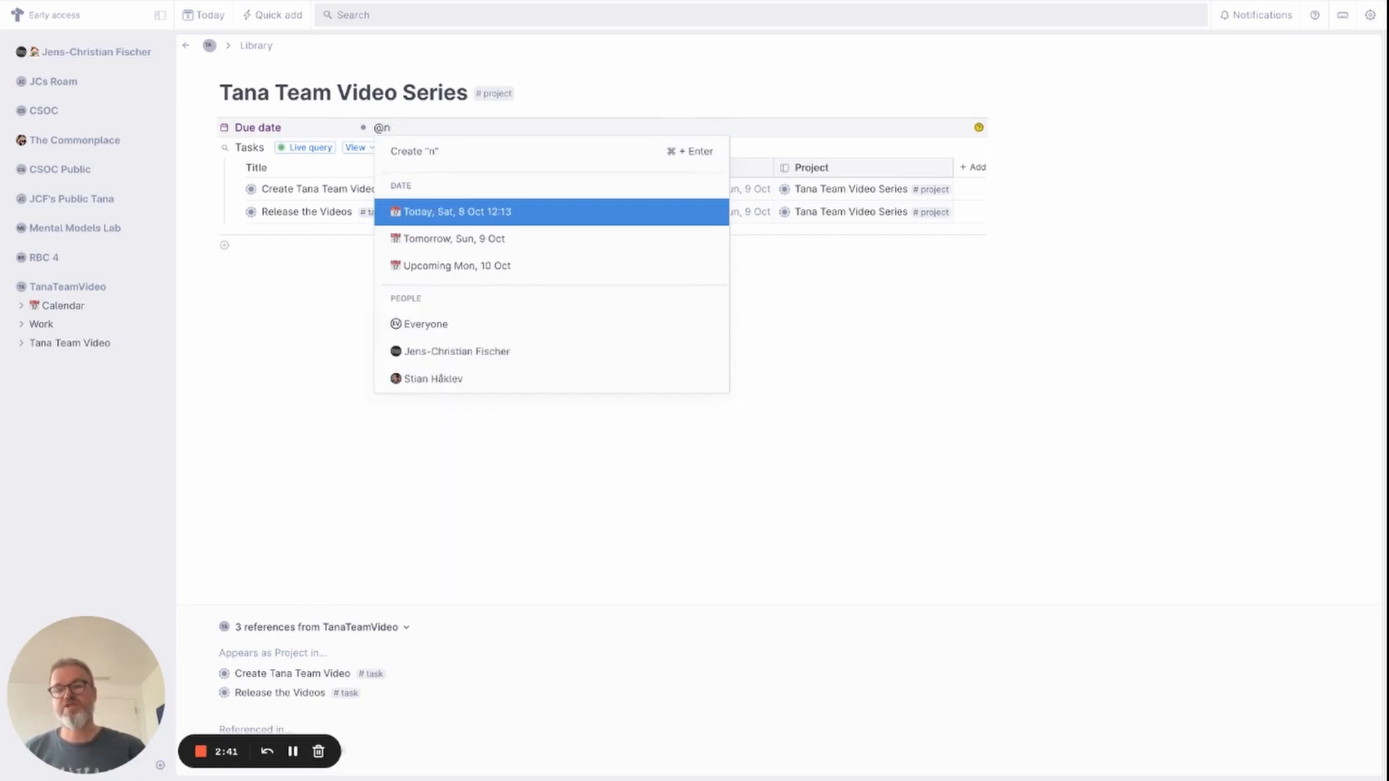
pyautogui.press('BackSpace')
pyautogui.write('sund')
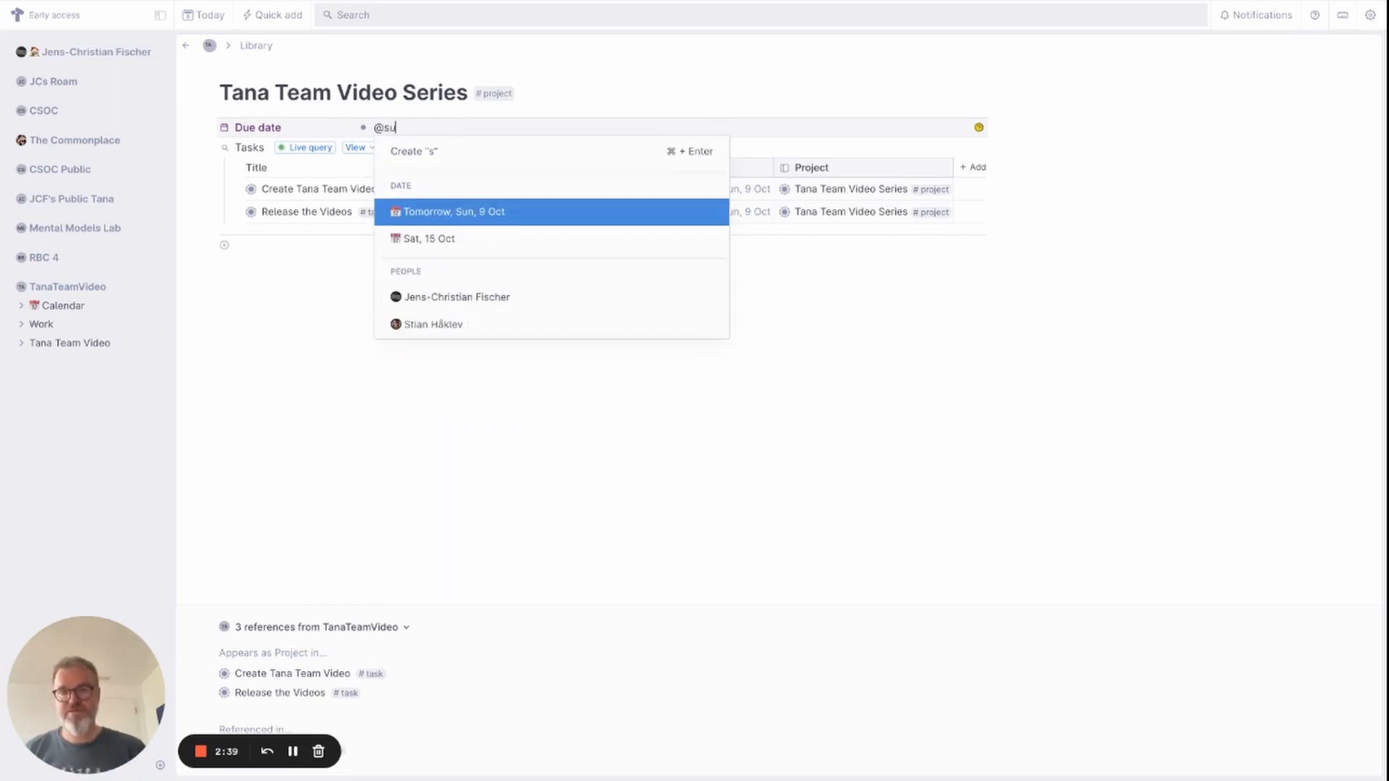
pyautogui.press('BackSpace')
pyautogui.press('BackSpace')
pyautogui.press('BackSpace')
pyautogui.press('BackSpace')
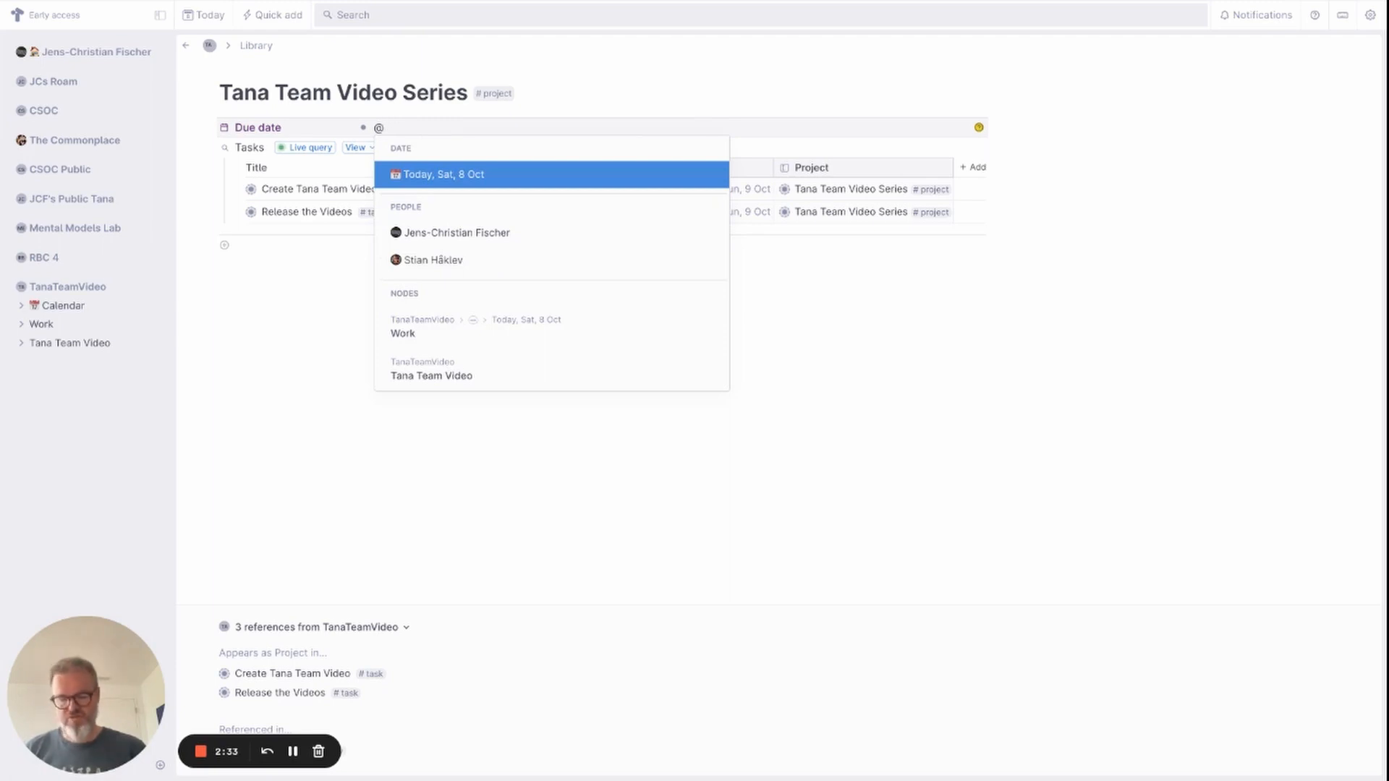
pyautogui.write('20.10')
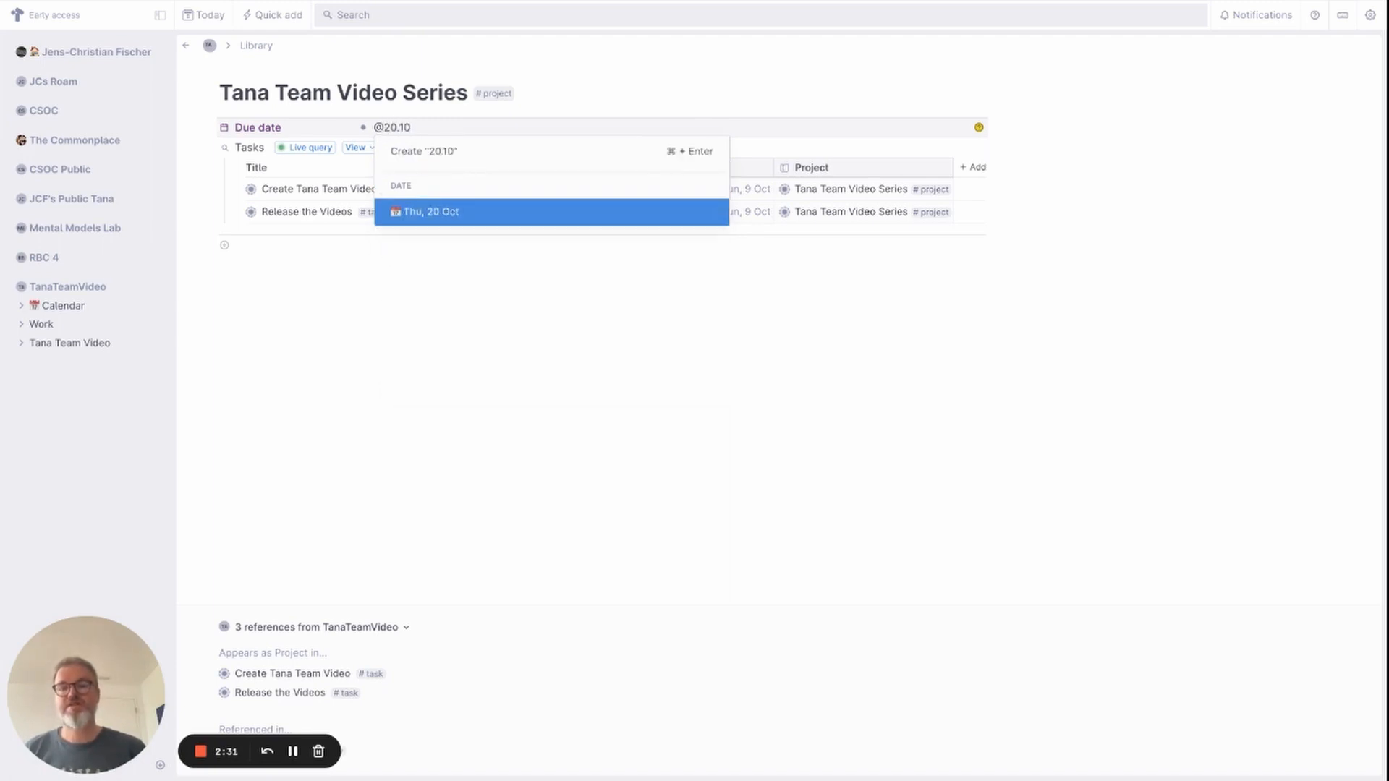
pyautogui.press('Return')
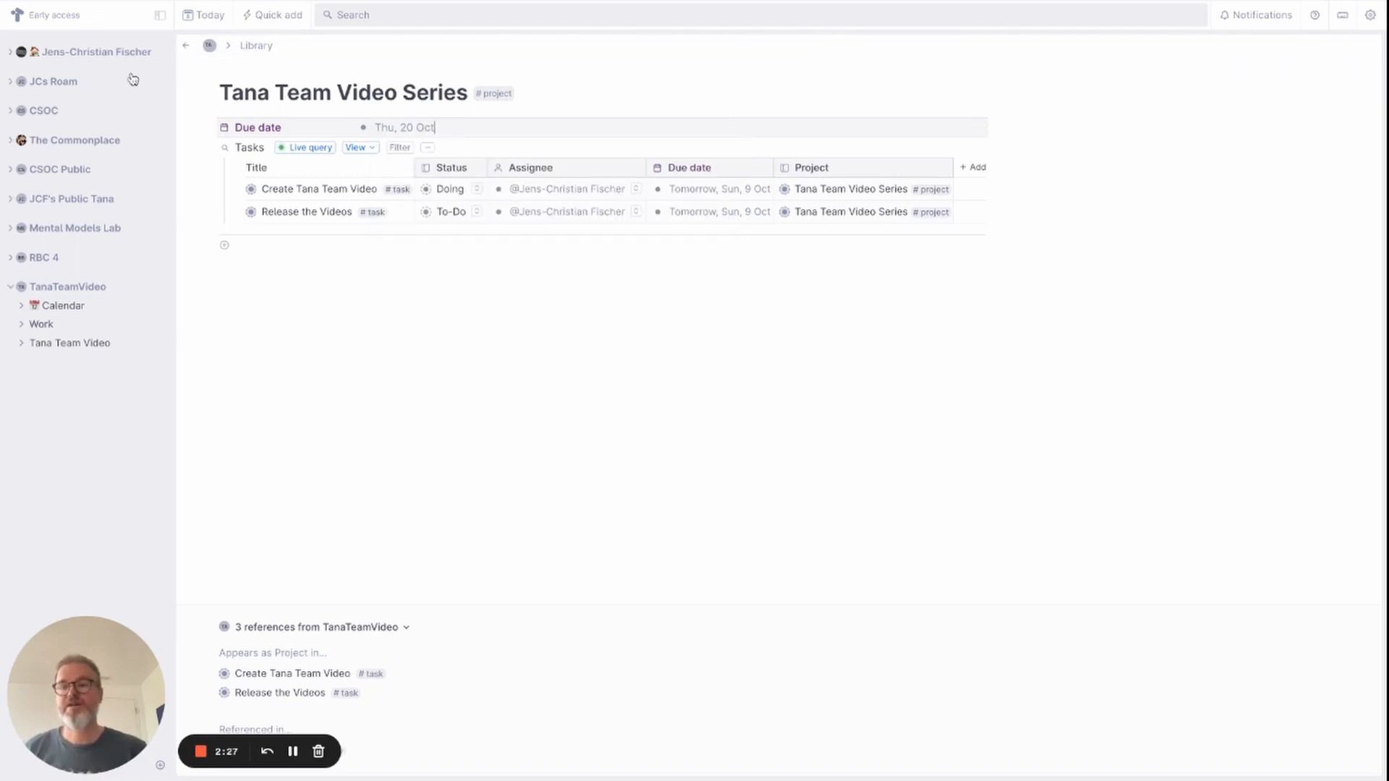
# Return to today's page and add a #project node named Work on setting up team structures below Tana Team Video Series
pyautogui.click(62, 305)
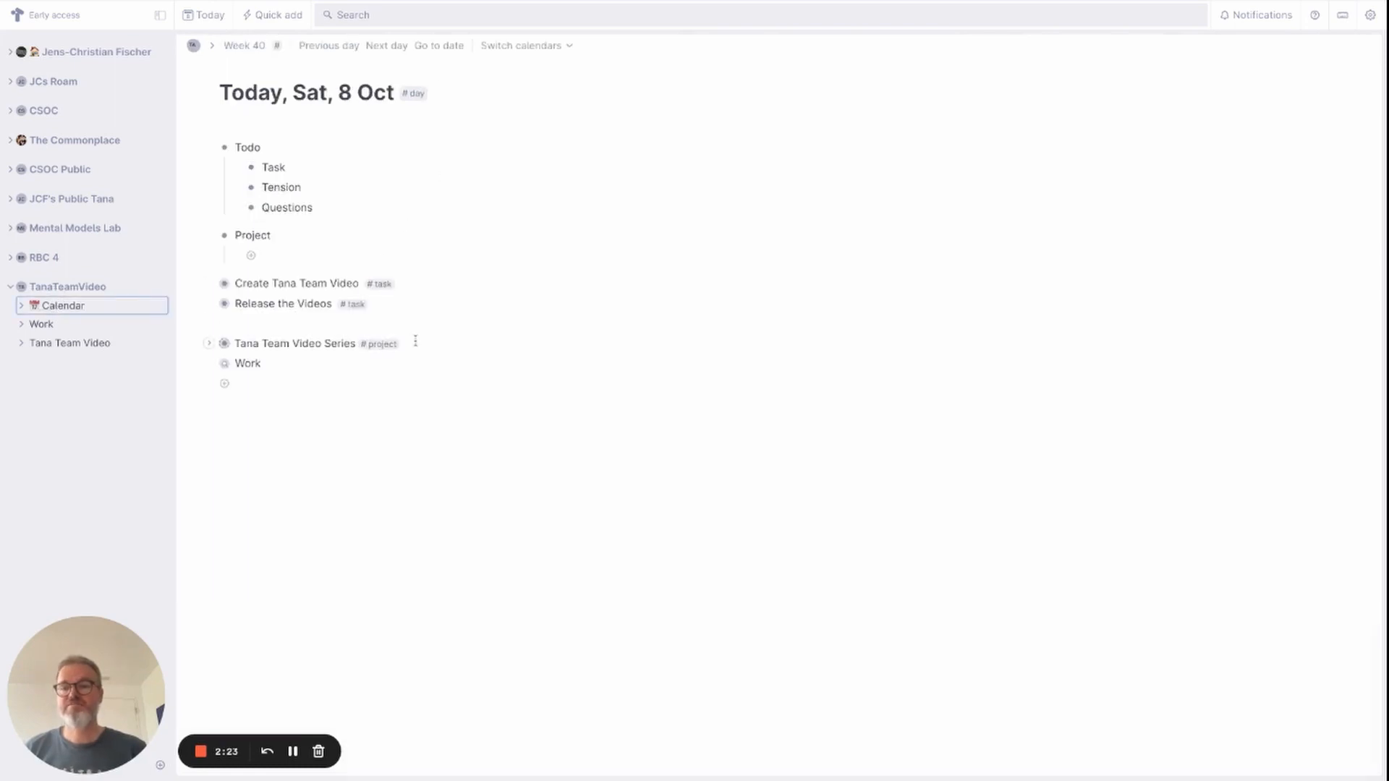
pyautogui.press('Return')
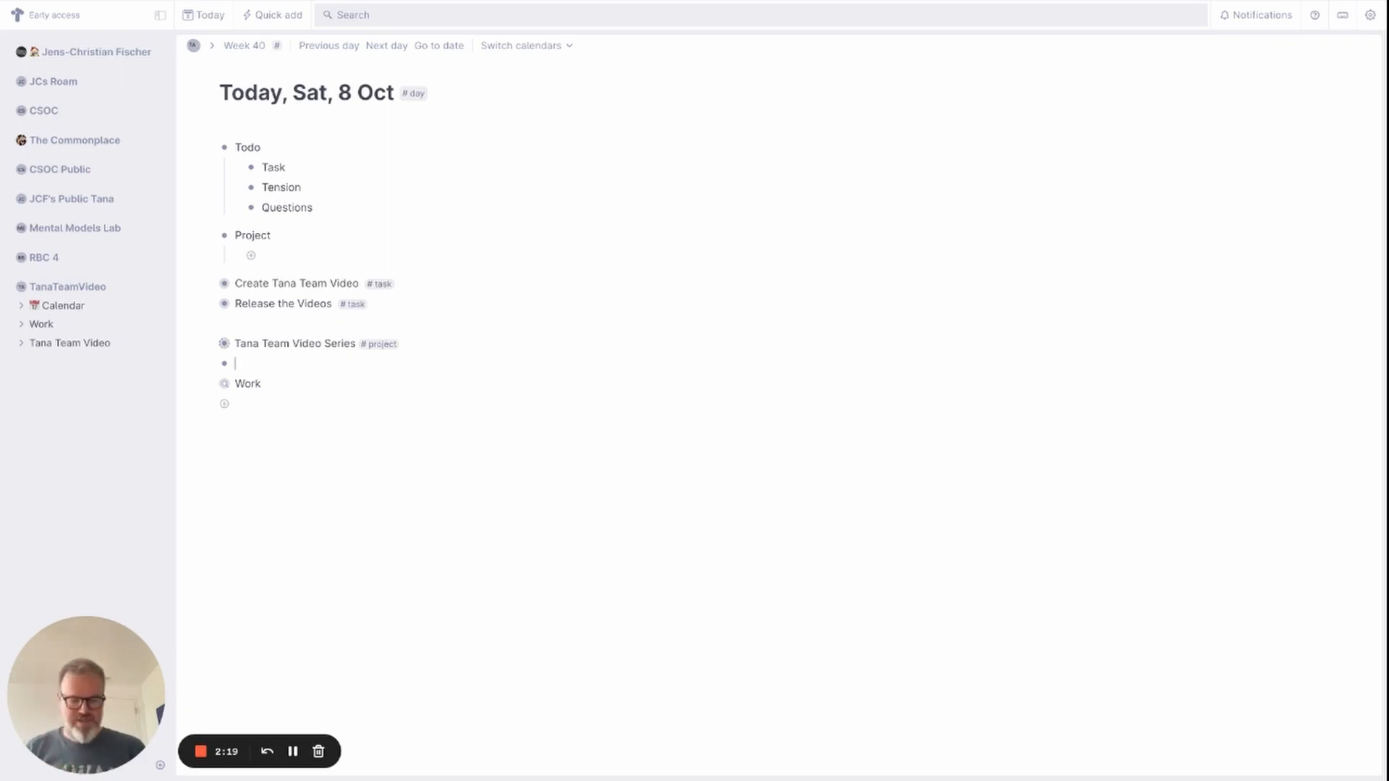
pyautogui.write('Work on')
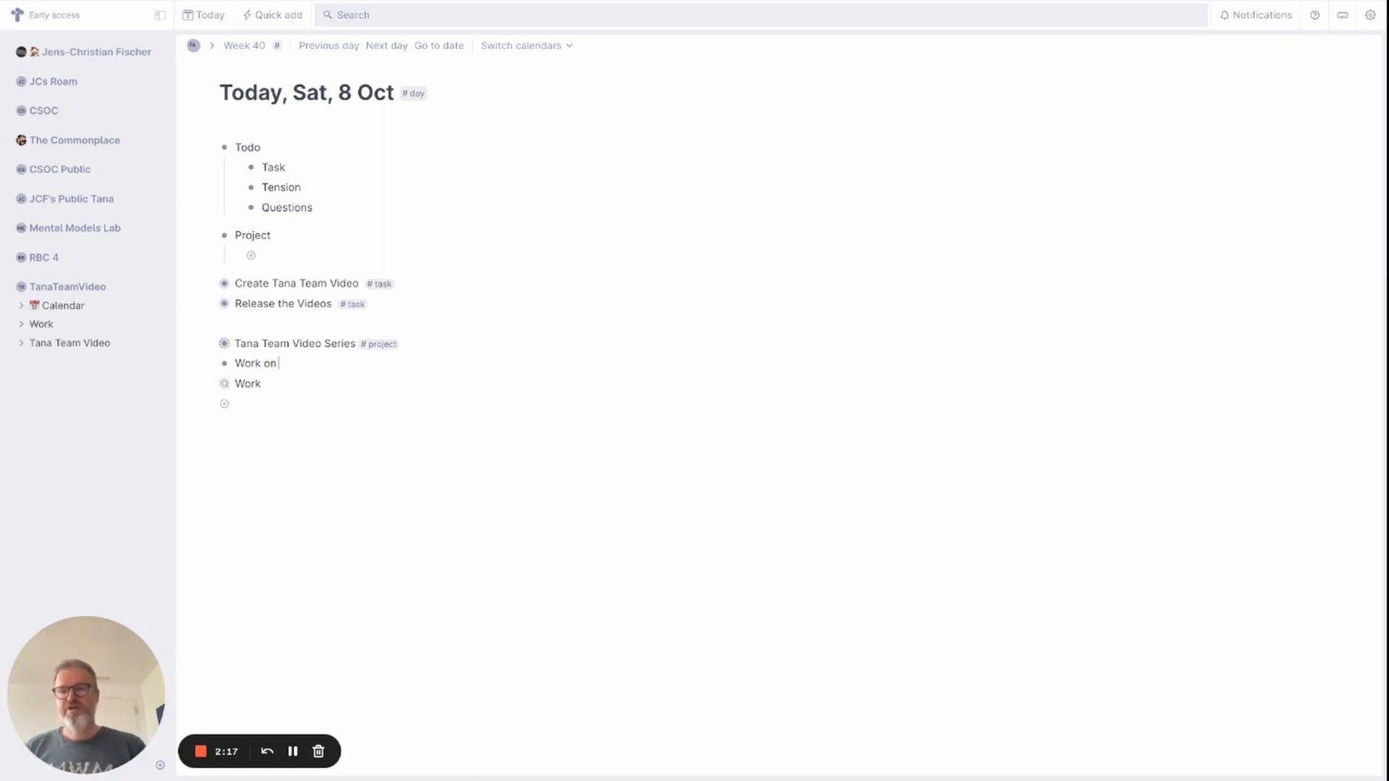
pyautogui.write(' setting up team struc')
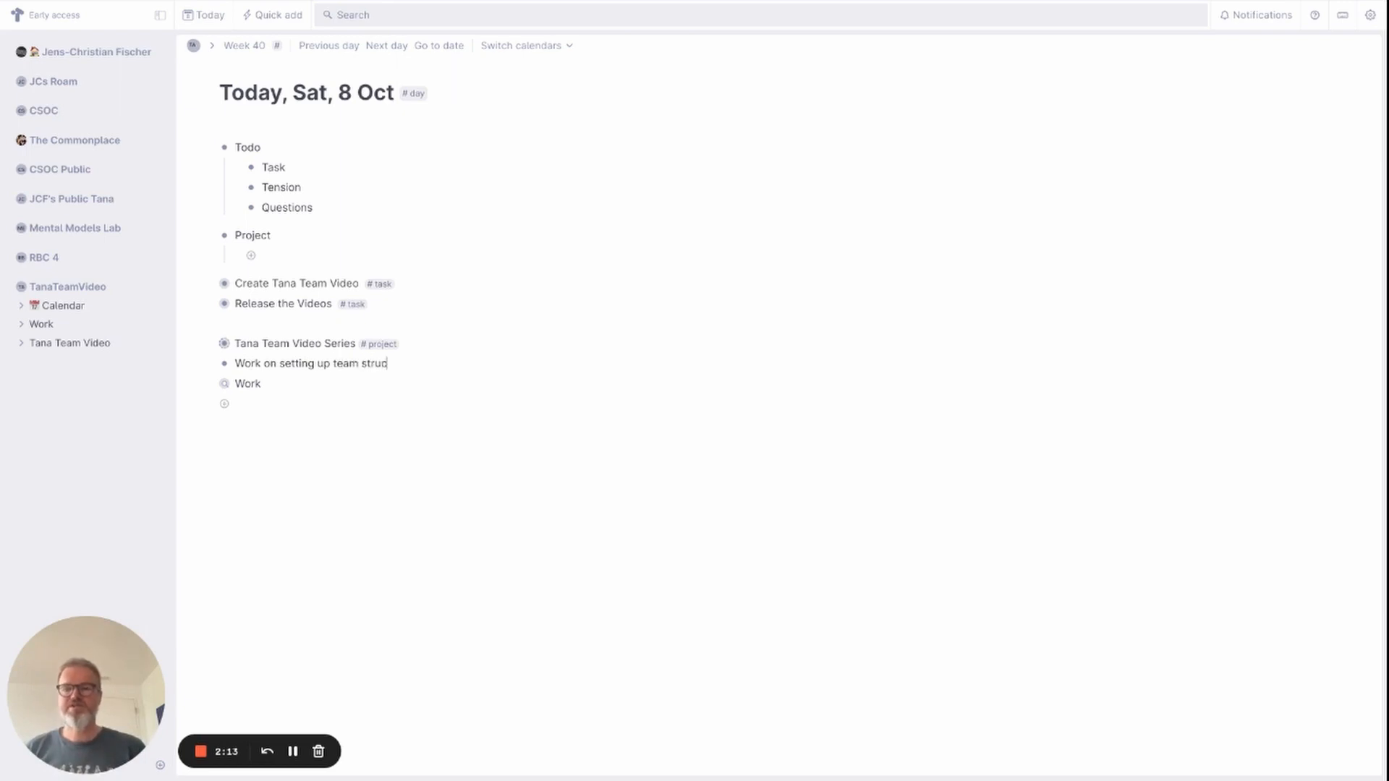
pyautogui.write('tures #pro')
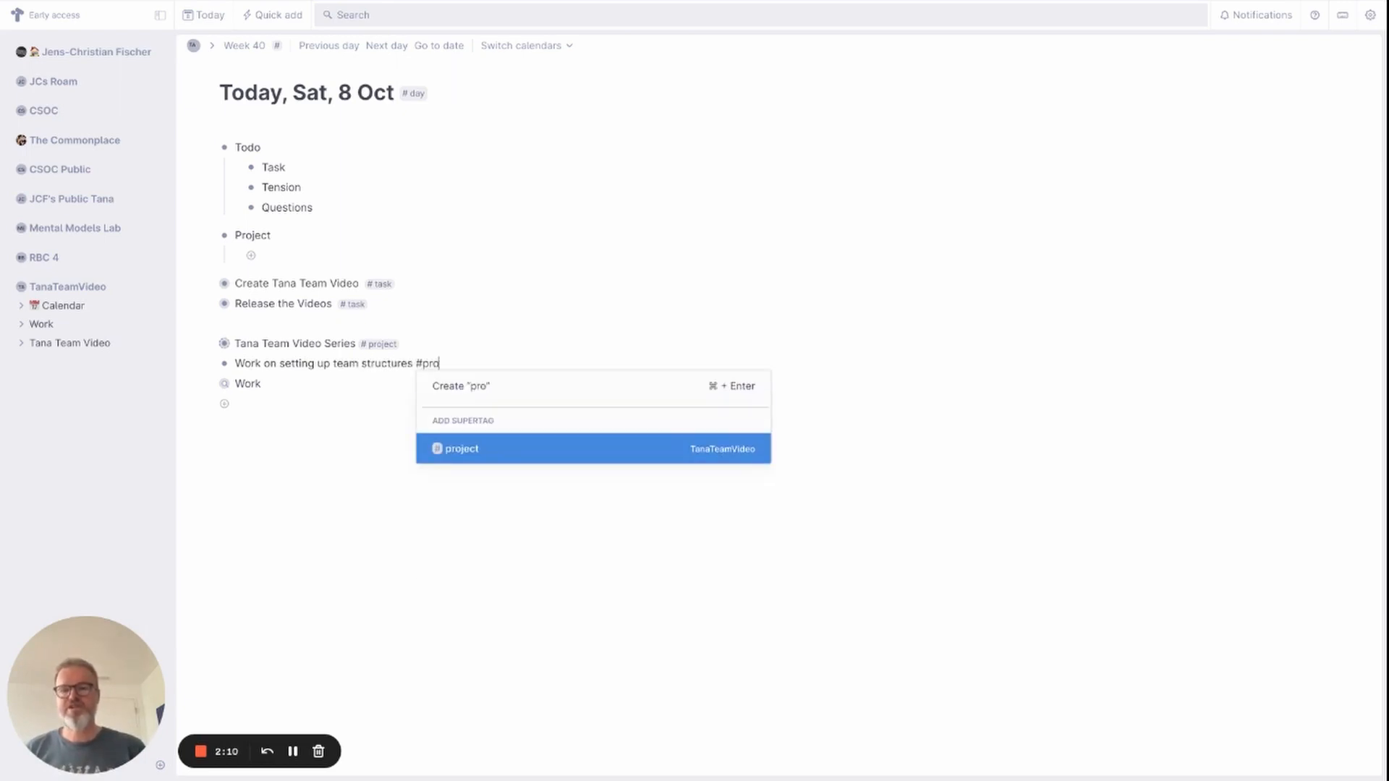
pyautogui.press('Return')
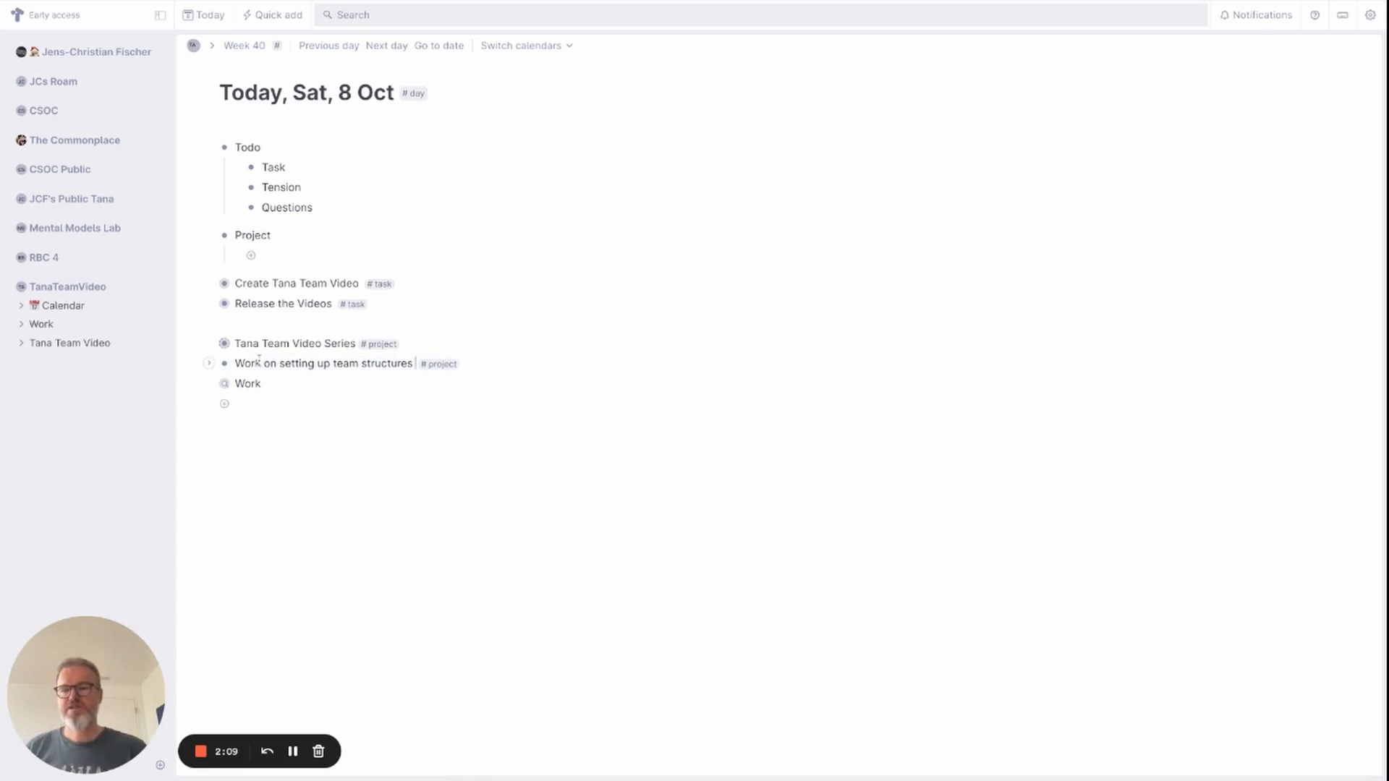
# Expand the Work on setting up team structures project and set its Due date to Thu, 1 Dec
pyautogui.click(209, 363)
pyautogui.click(425, 385)
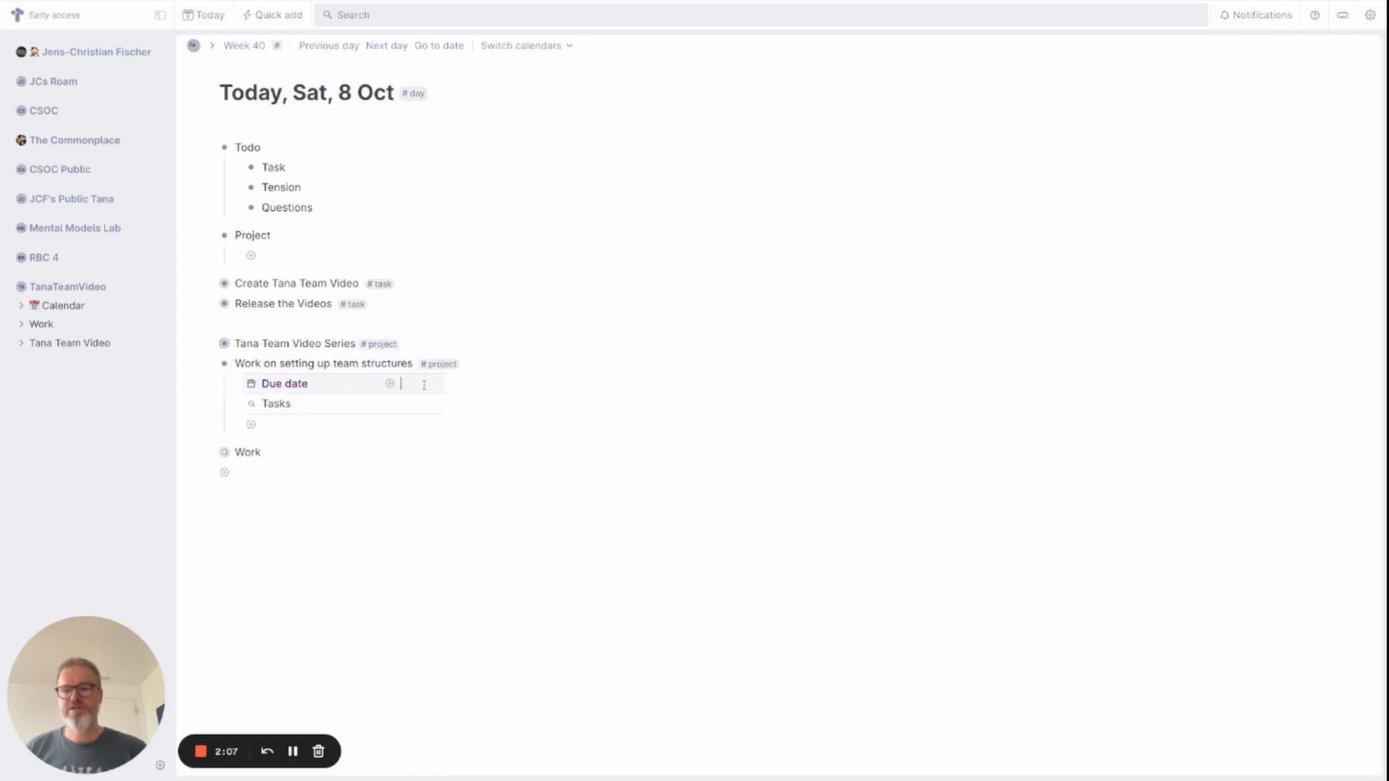
pyautogui.write('1.12')
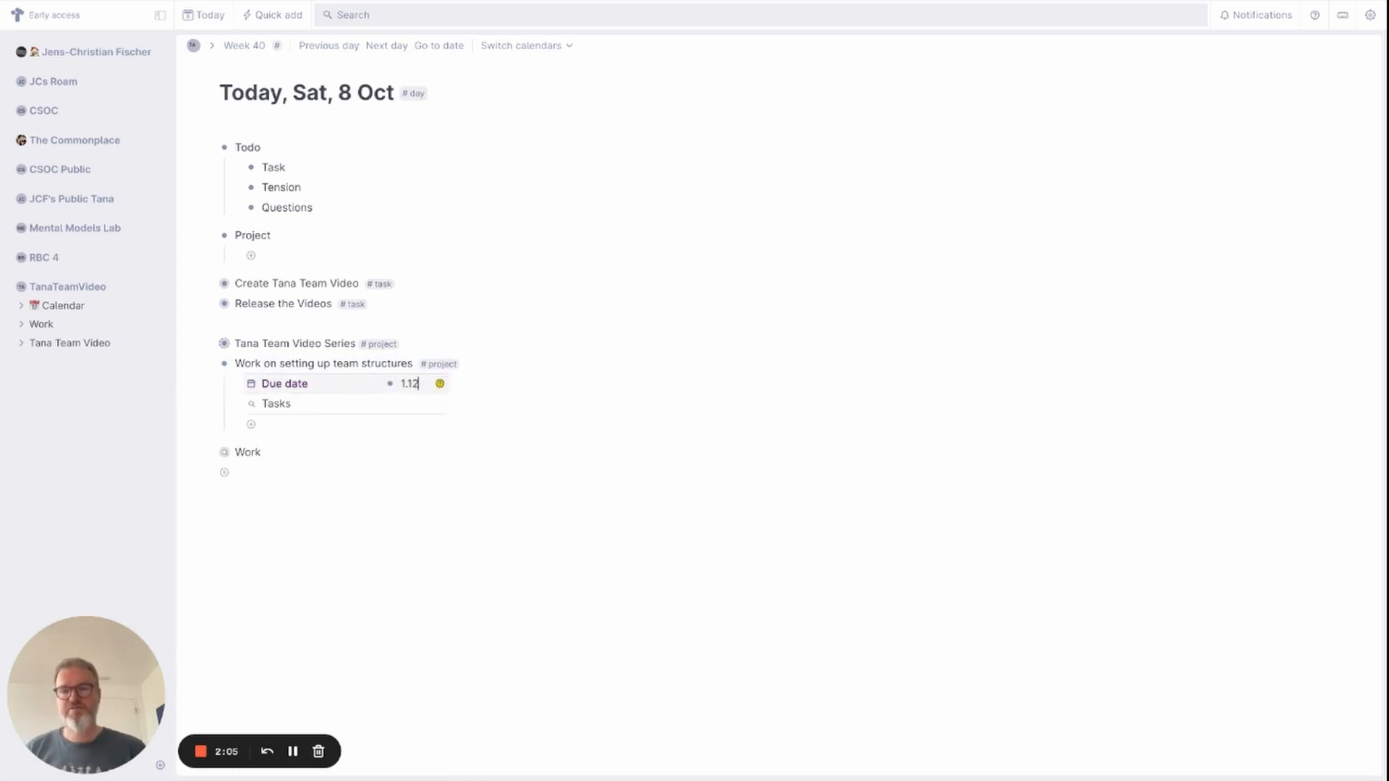
pyautogui.press('BackSpace')
pyautogui.write('@1.12')
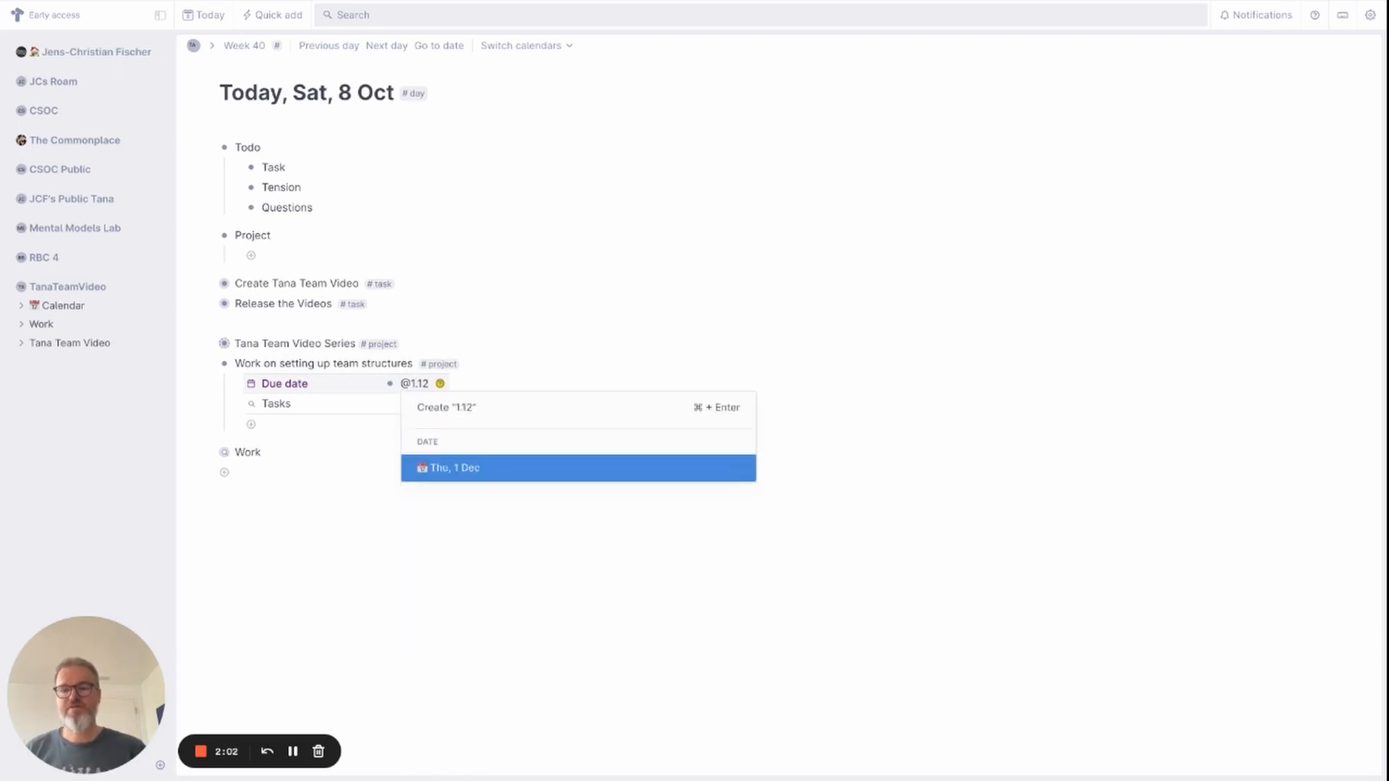
pyautogui.press('Return')
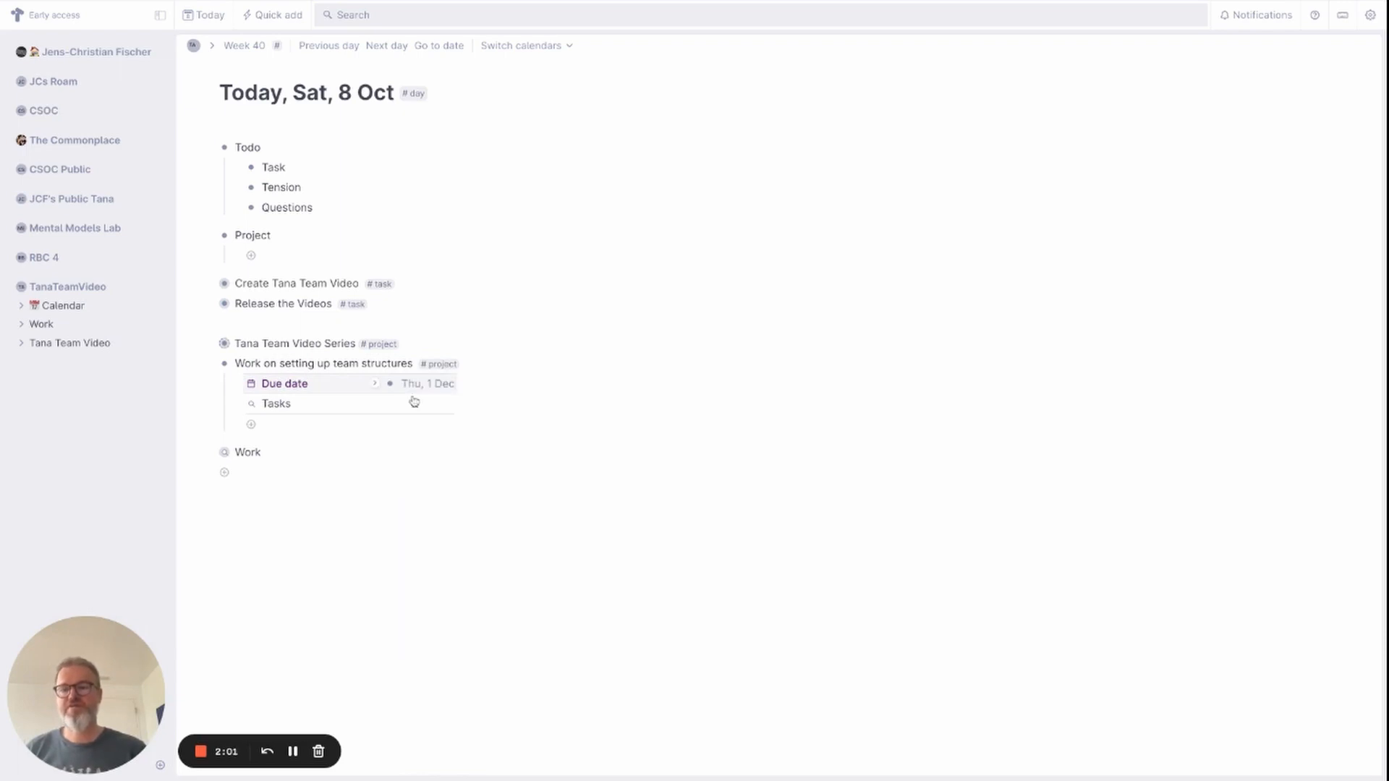
# Expand the Tasks search inside the Work on setting up team structures project to show its table
pyautogui.click(235, 407)
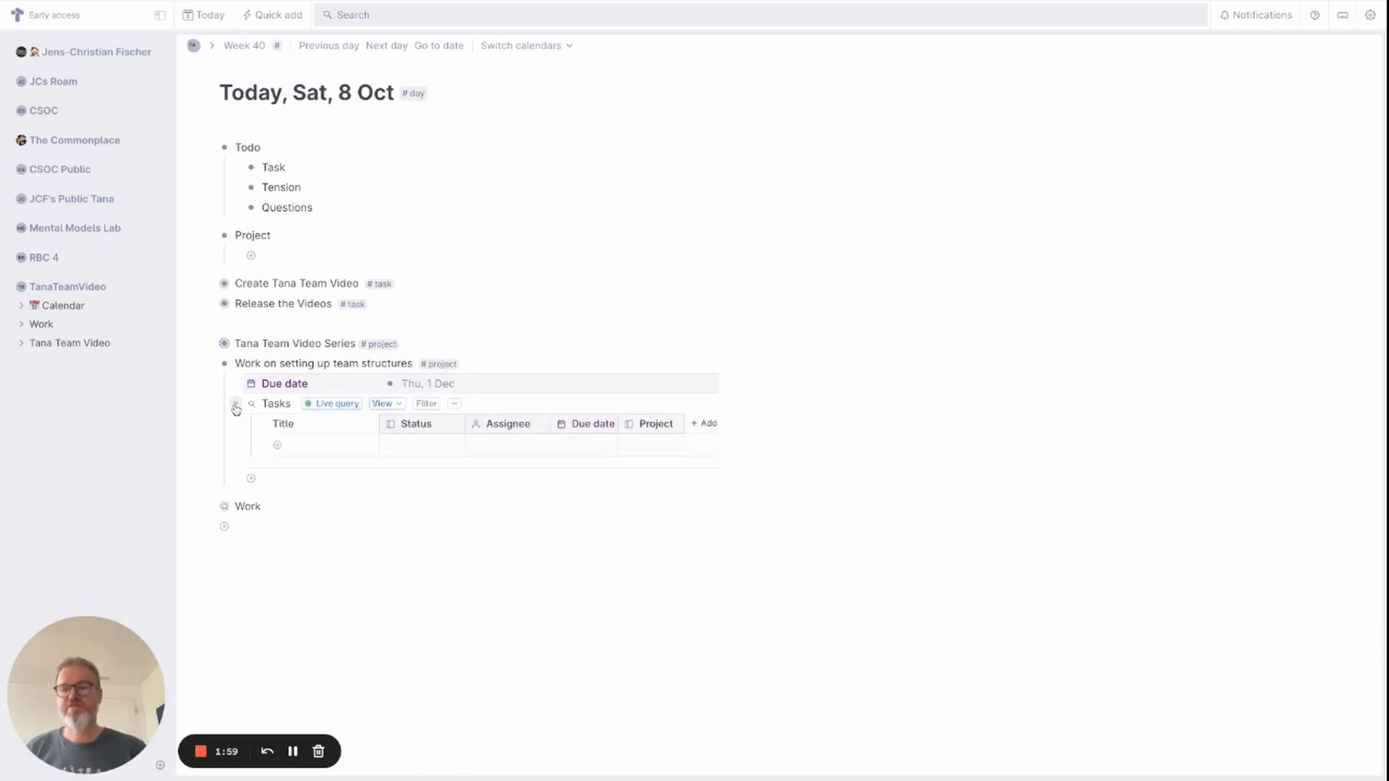
pyautogui.click(236, 409)
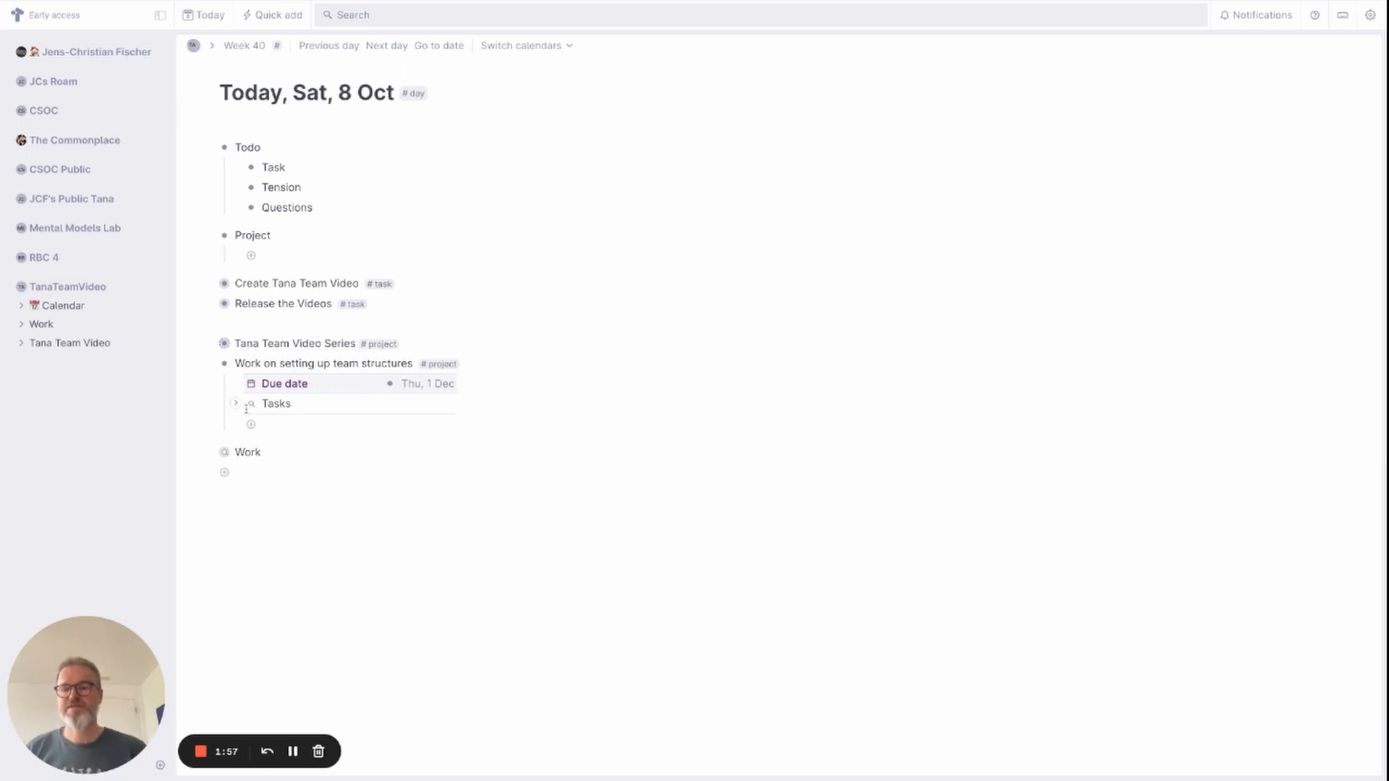
pyautogui.click(236, 404)
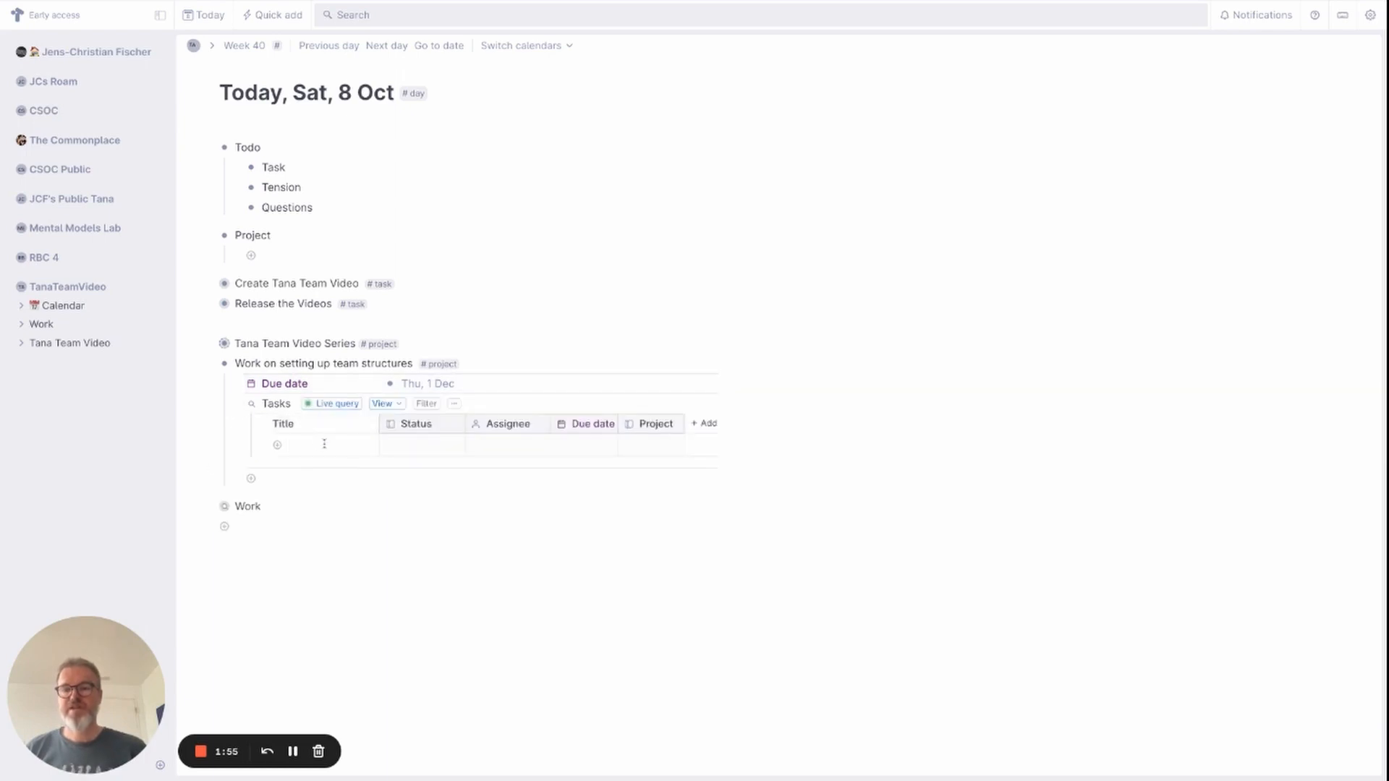
# Add a Define roles node with the #task supertag to the Tasks table of the Work on setting up team structures project
pyautogui.write('Defi')
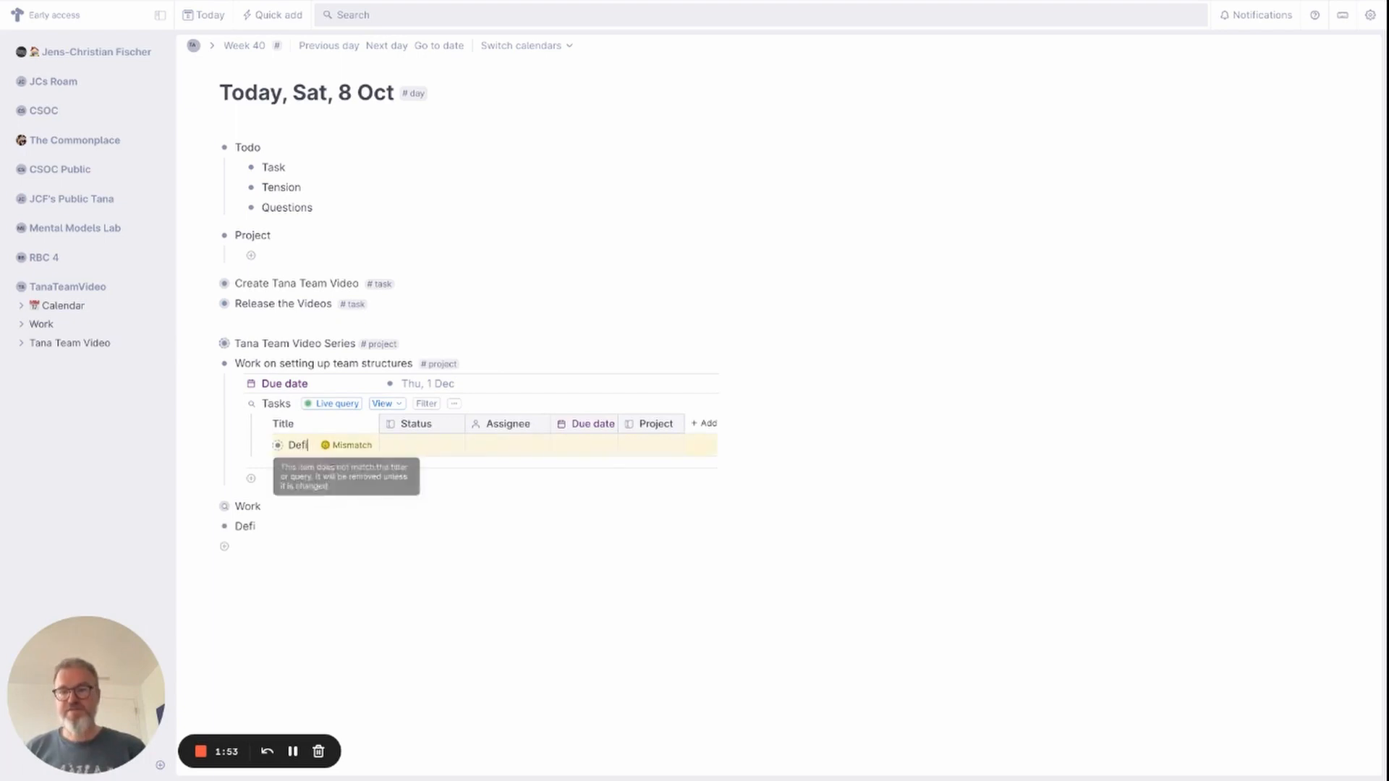
pyautogui.write('ne')
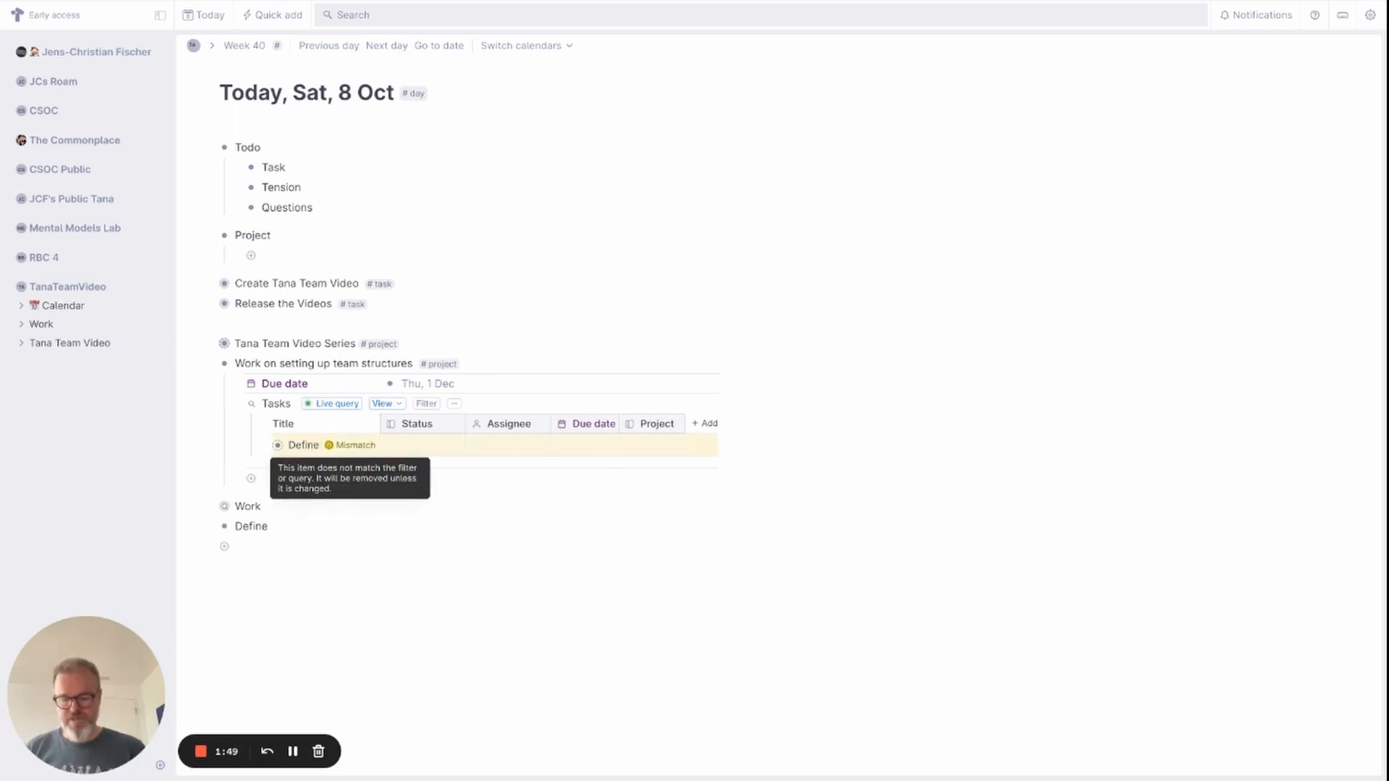
pyautogui.write(' roles')
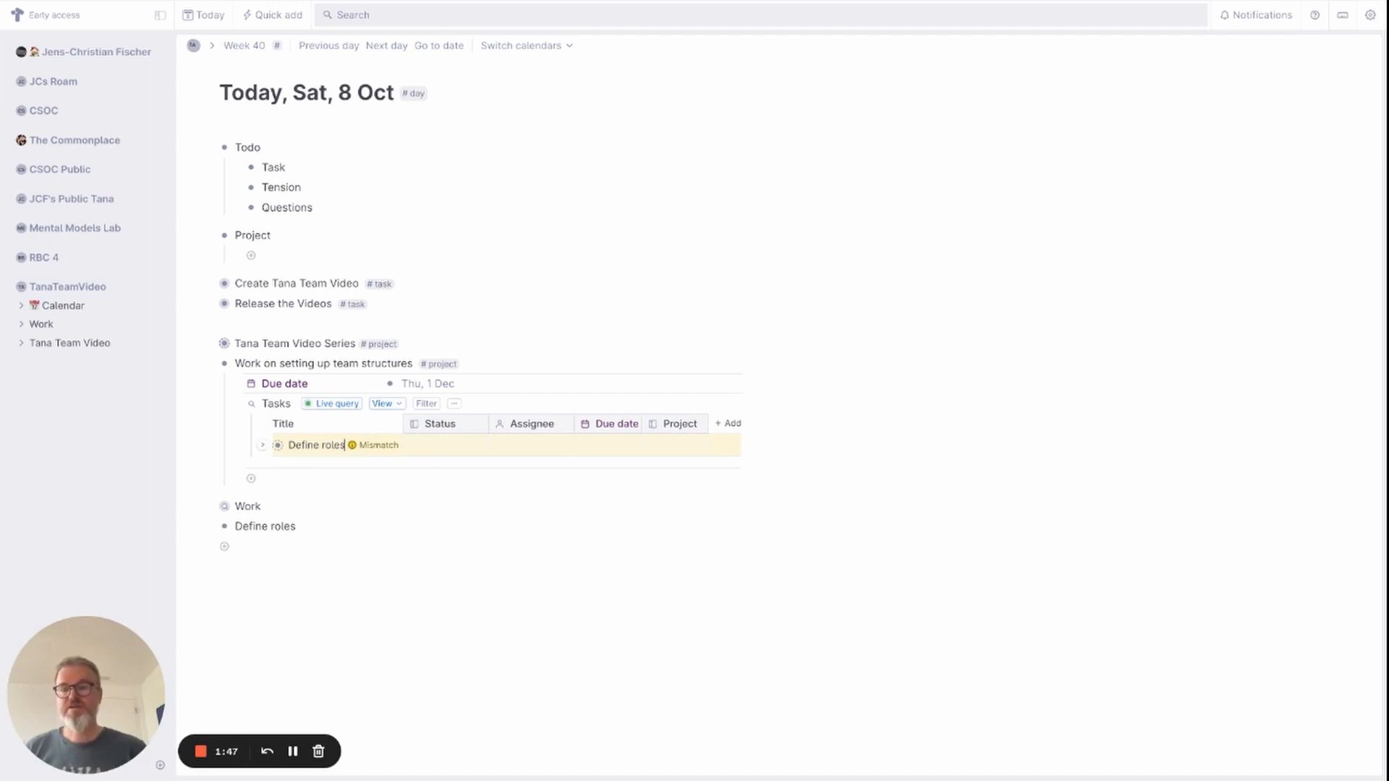
pyautogui.write('#tas')
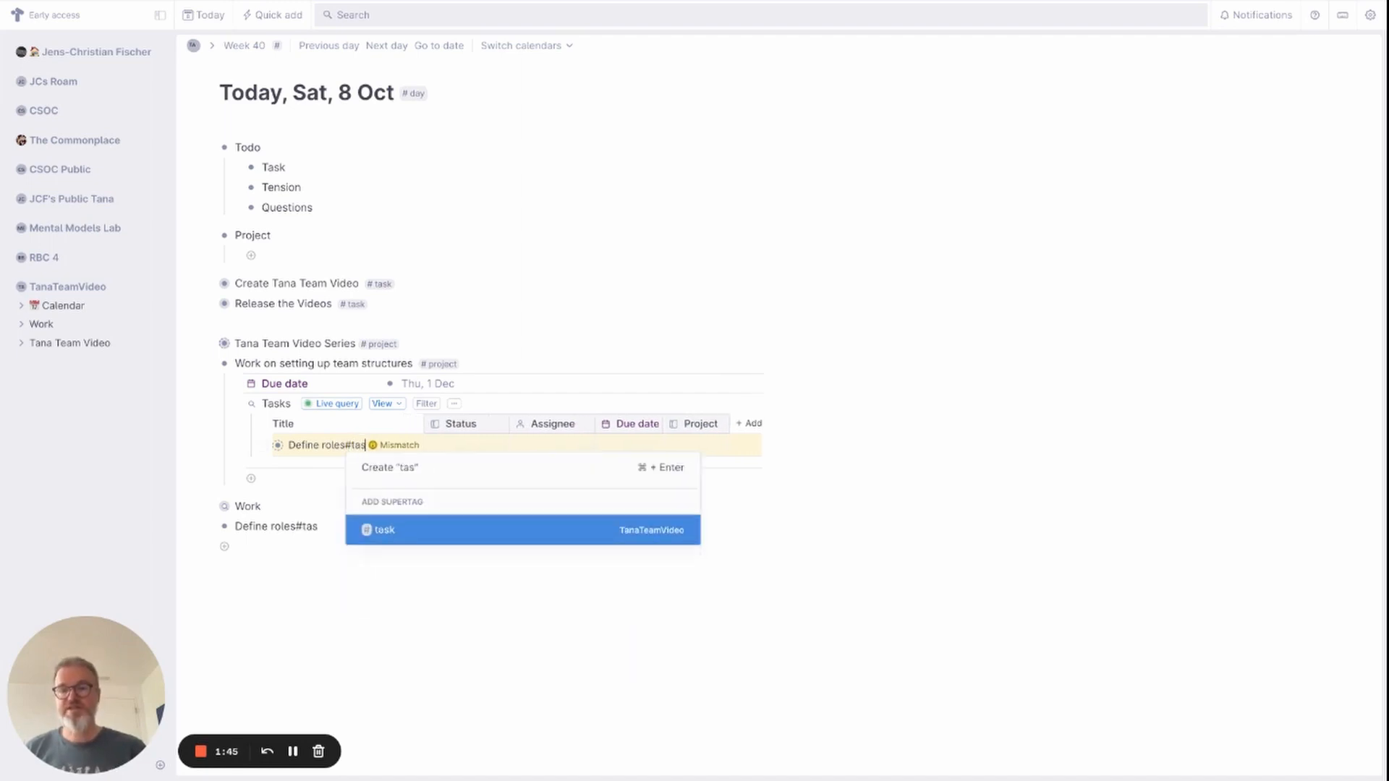
pyautogui.press('Return')
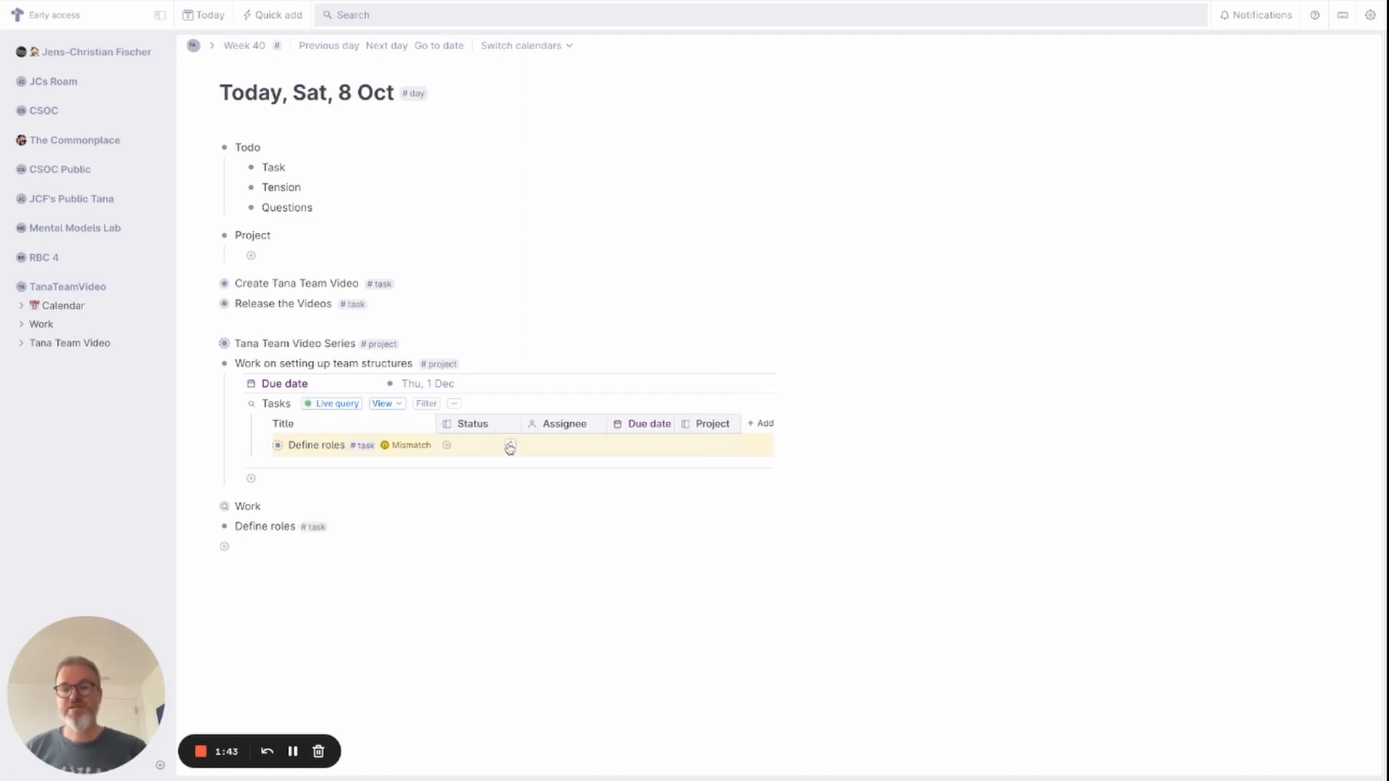
# Set the Define roles task's Status to To-Do and its Assignee to the workspace owner
pyautogui.click(539, 467)
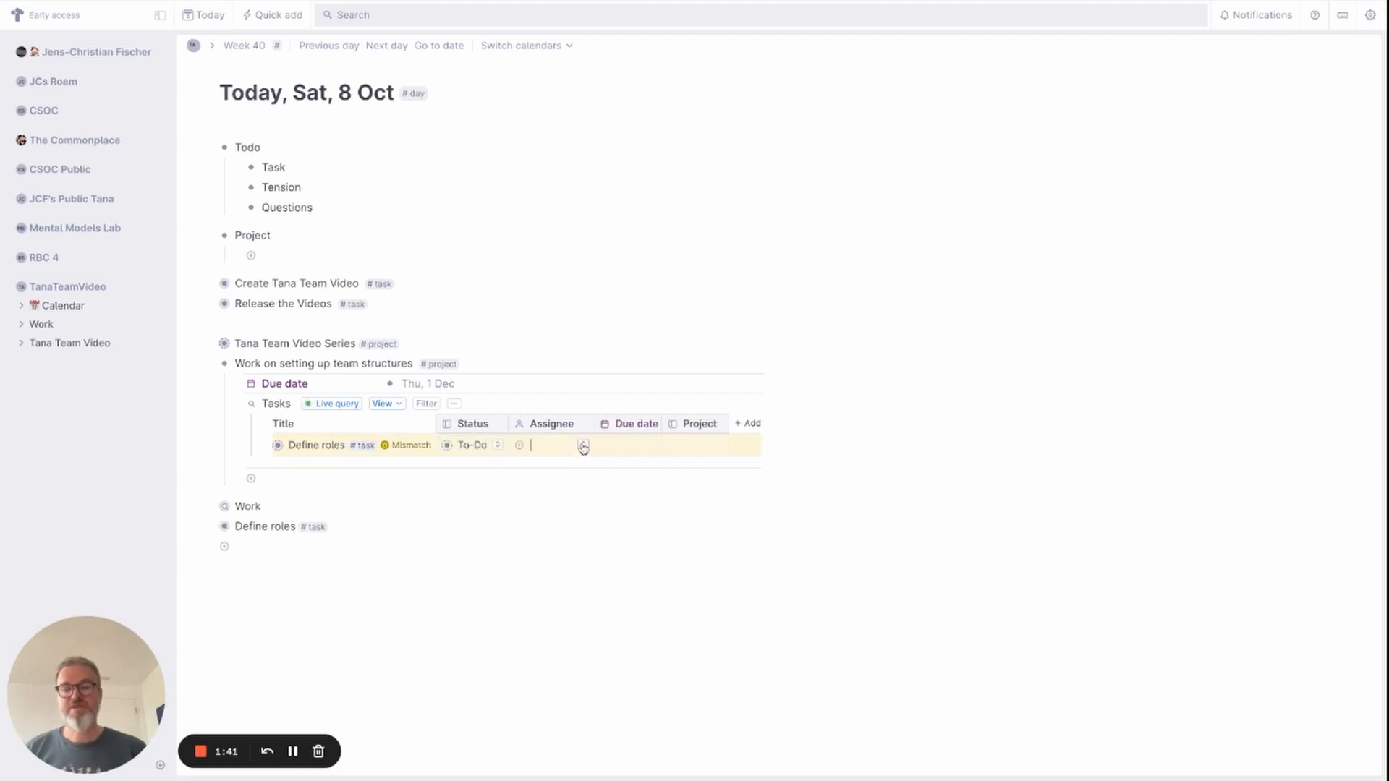
pyautogui.click(576, 446)
pyautogui.click(571, 463)
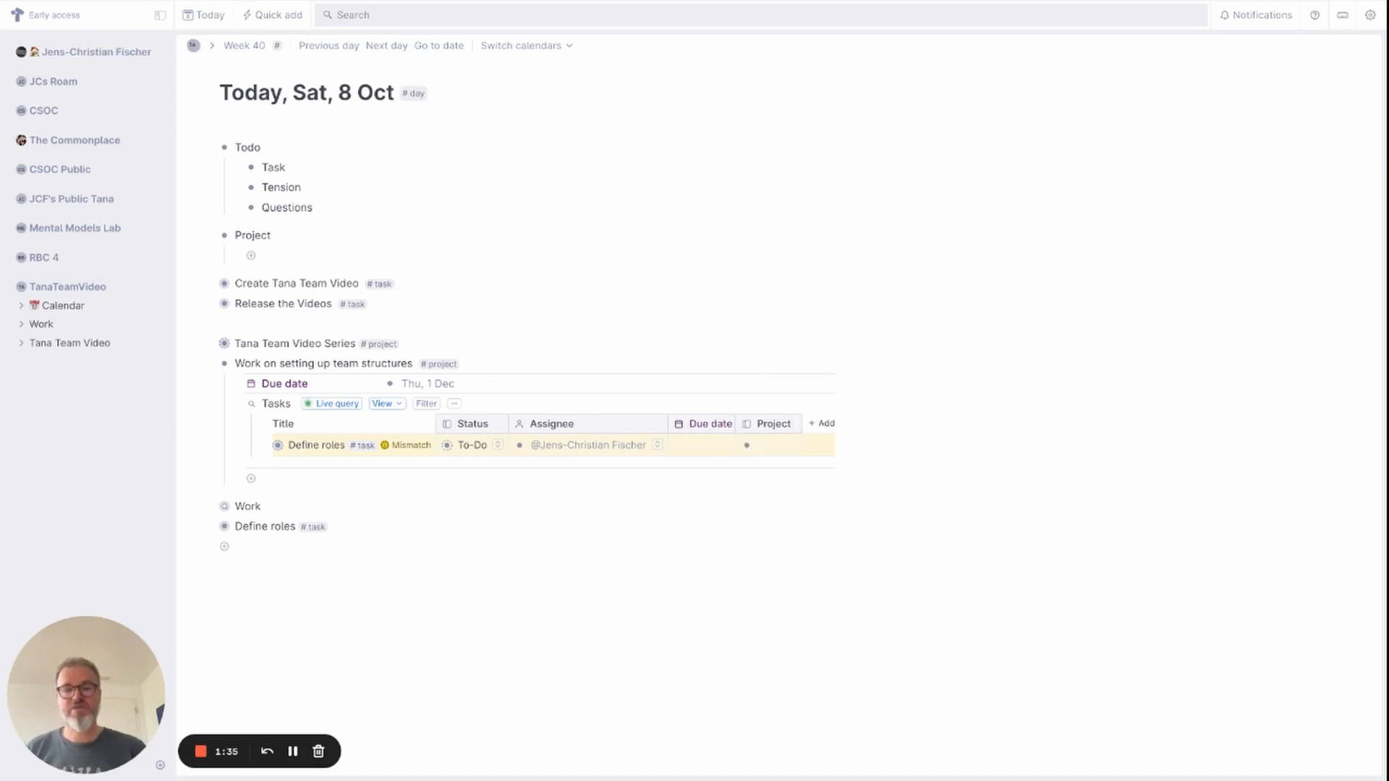
pyautogui.write('@wor')
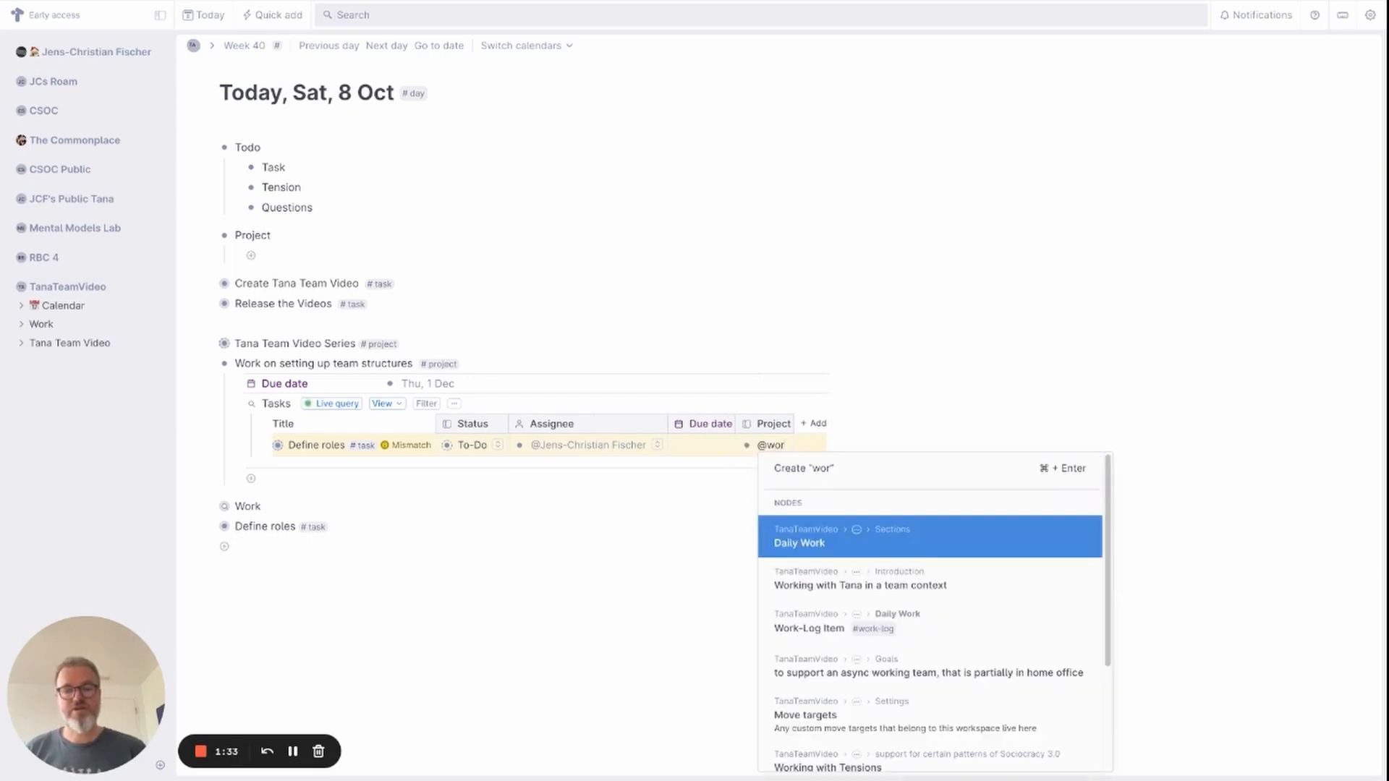
pyautogui.press('Down')
pyautogui.press('Return')
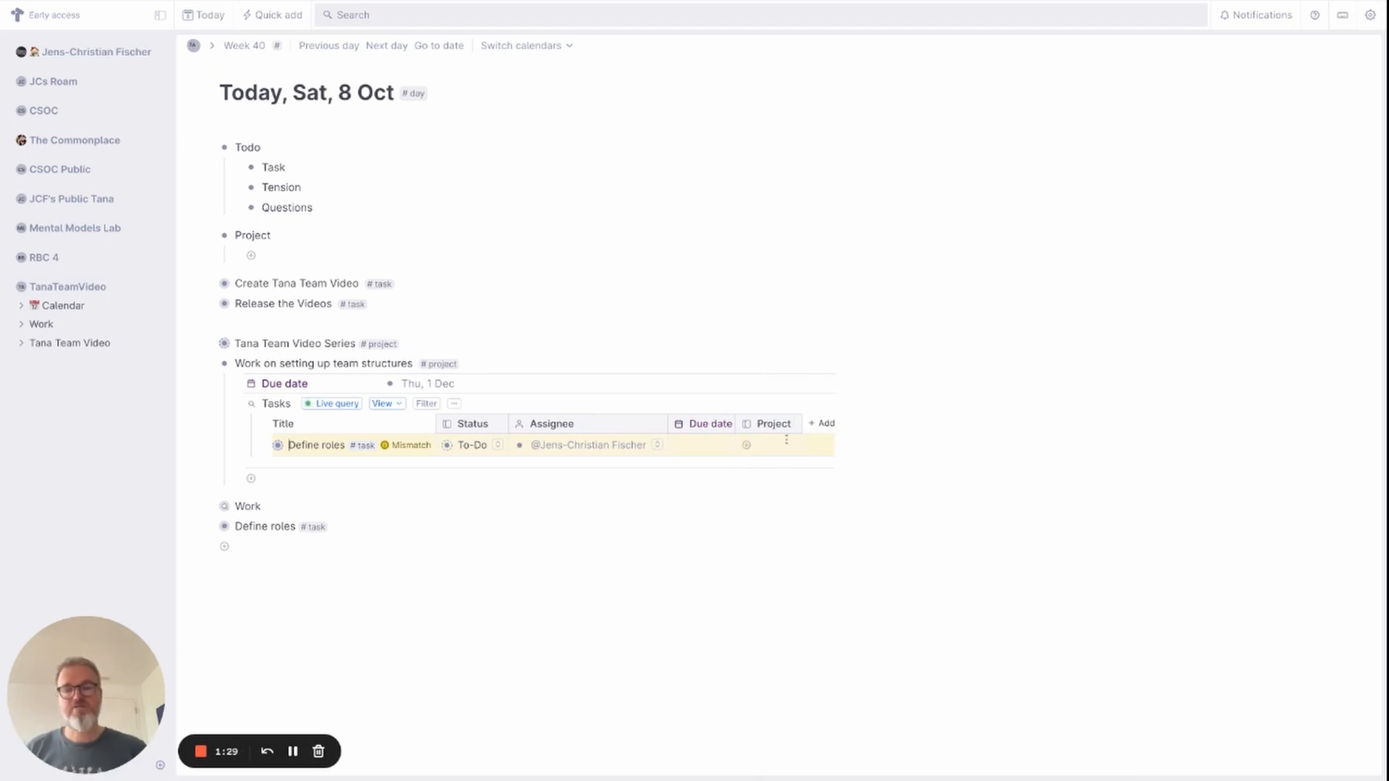
# Set the Define roles task's Project to a reference to Work on setting up team structures
pyautogui.click(760, 445)
pyautogui.write('@wo')
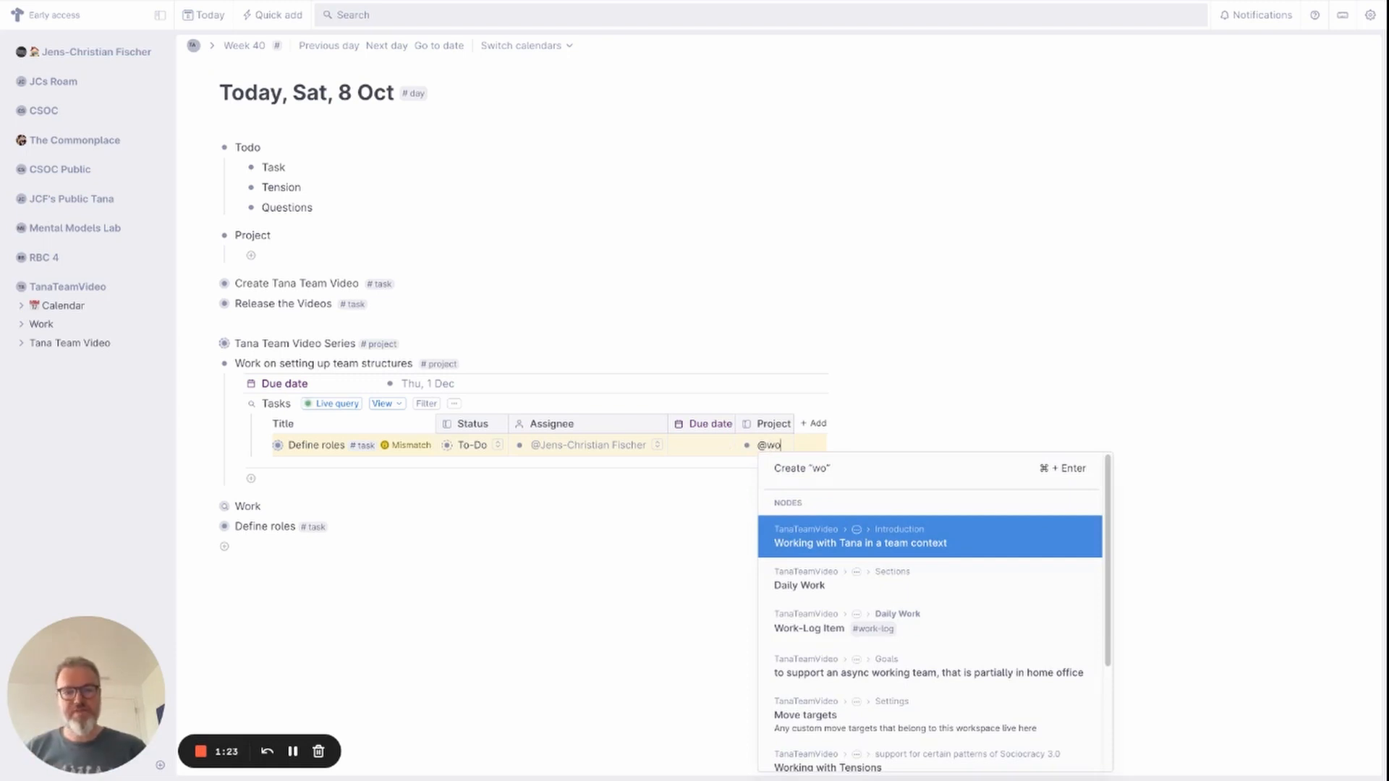
pyautogui.write('rk on s')
pyautogui.press('Return')
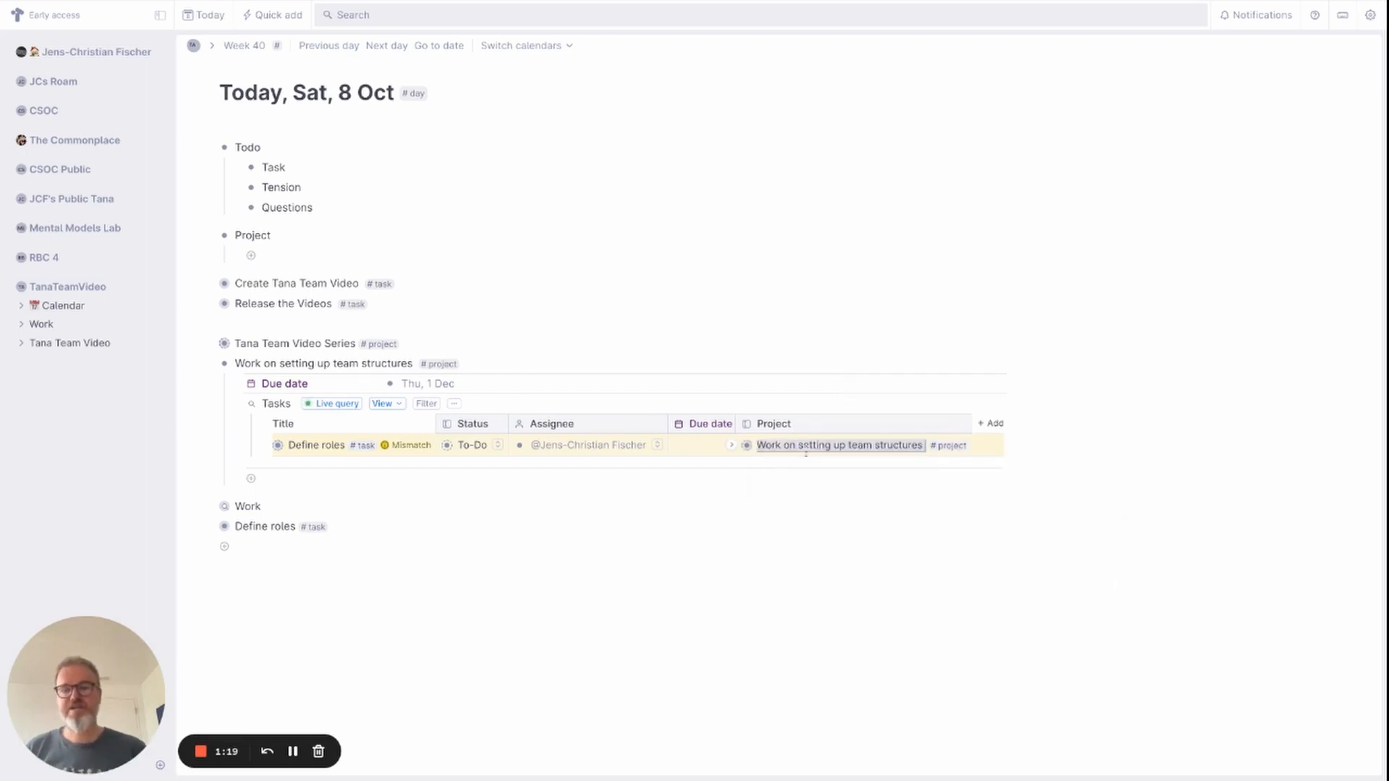
pyautogui.click(652, 543)
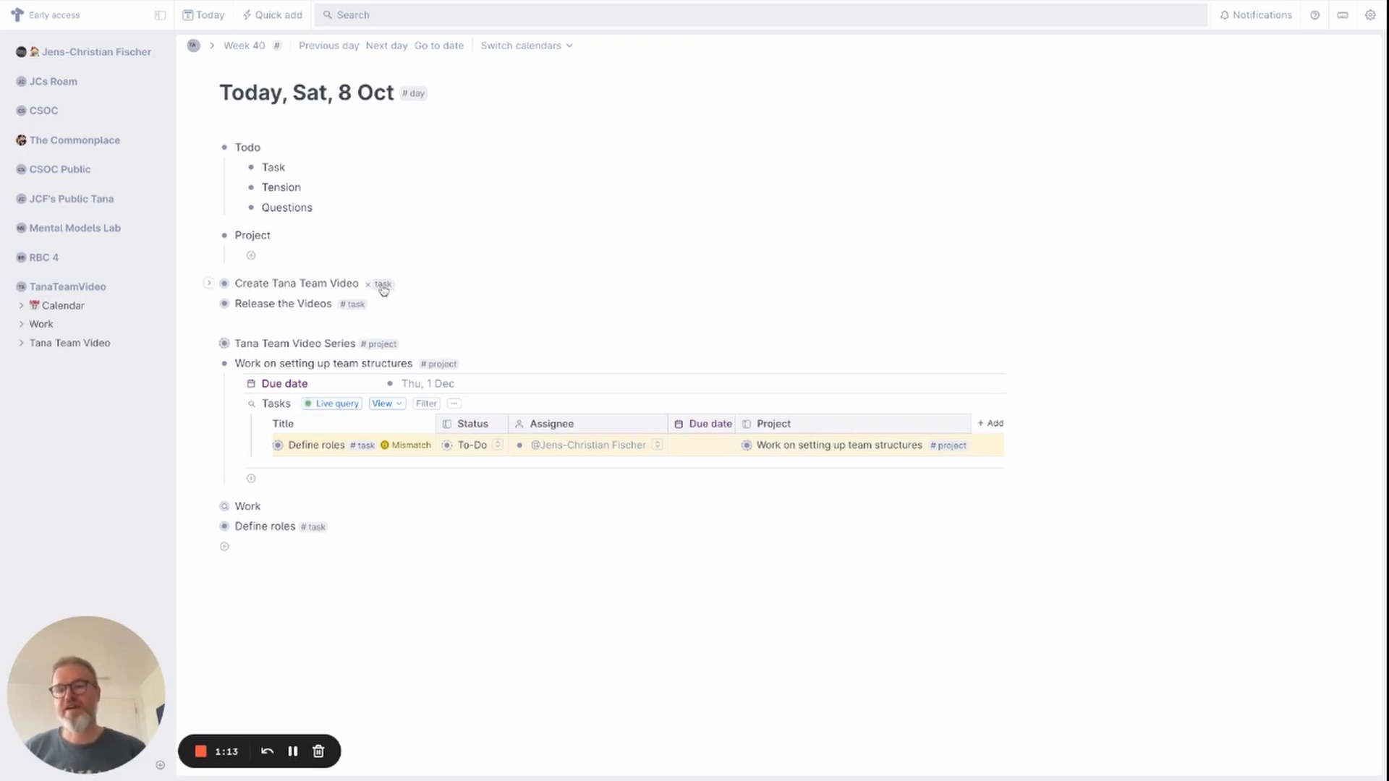
# Configure the #task supertag's Project field as type #Instance with this workspace's project supertag as source, and close the configuration
pyautogui.click(356, 305)
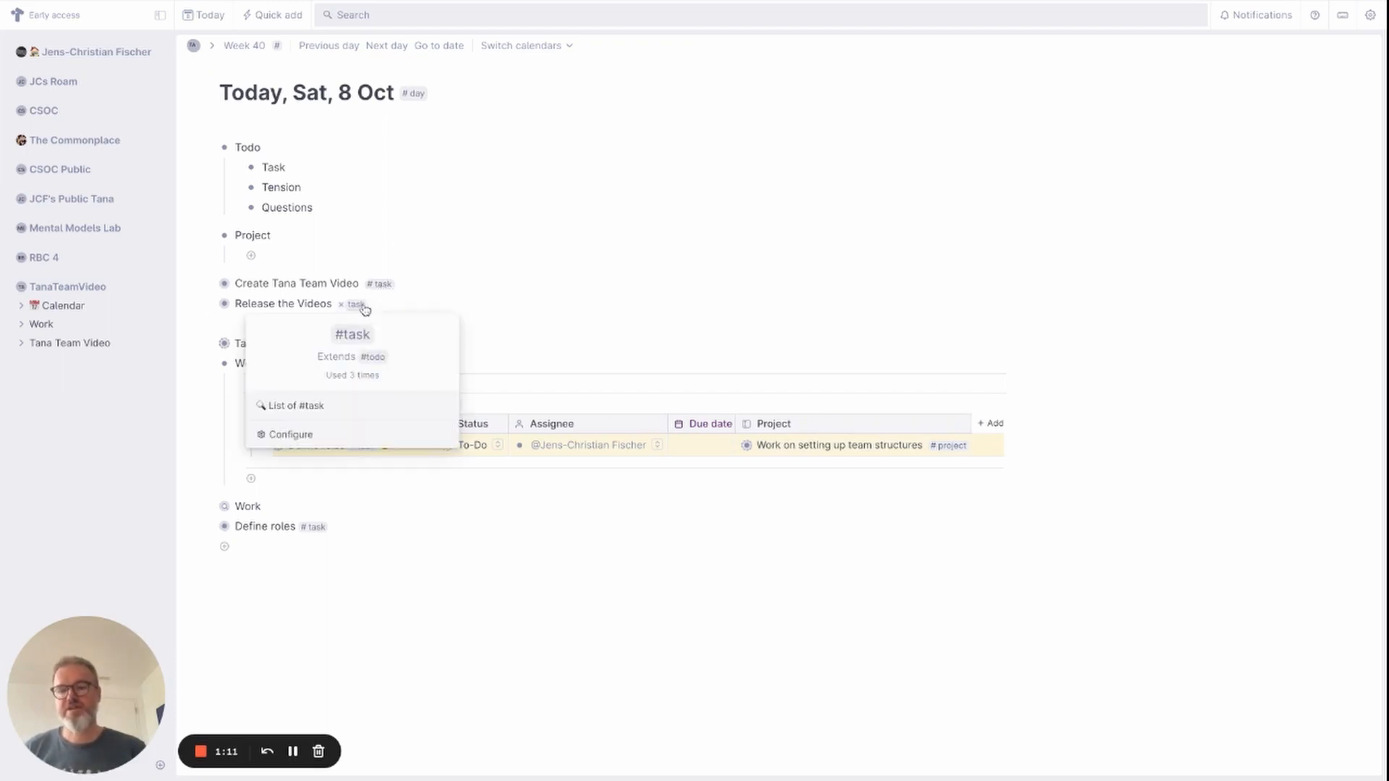
pyautogui.click(287, 435)
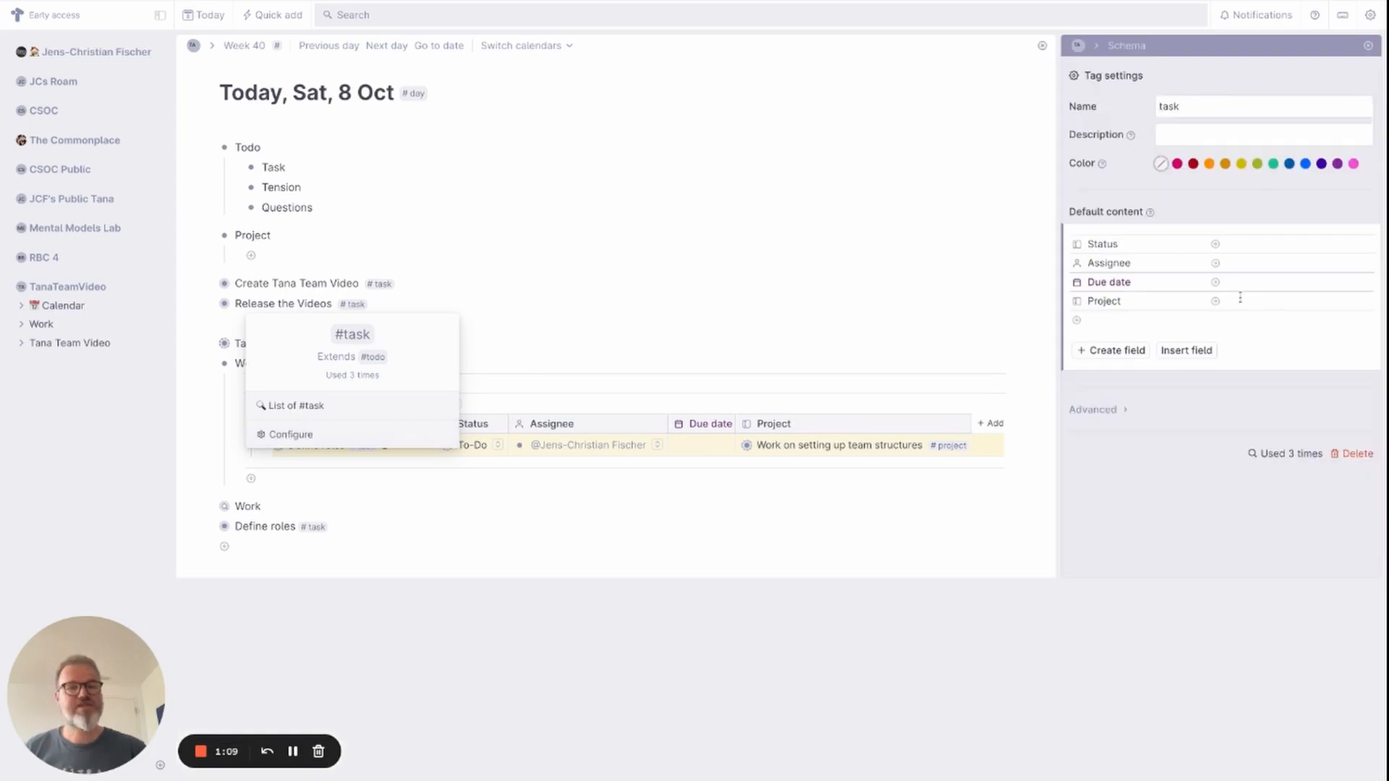
pyautogui.click(1077, 301)
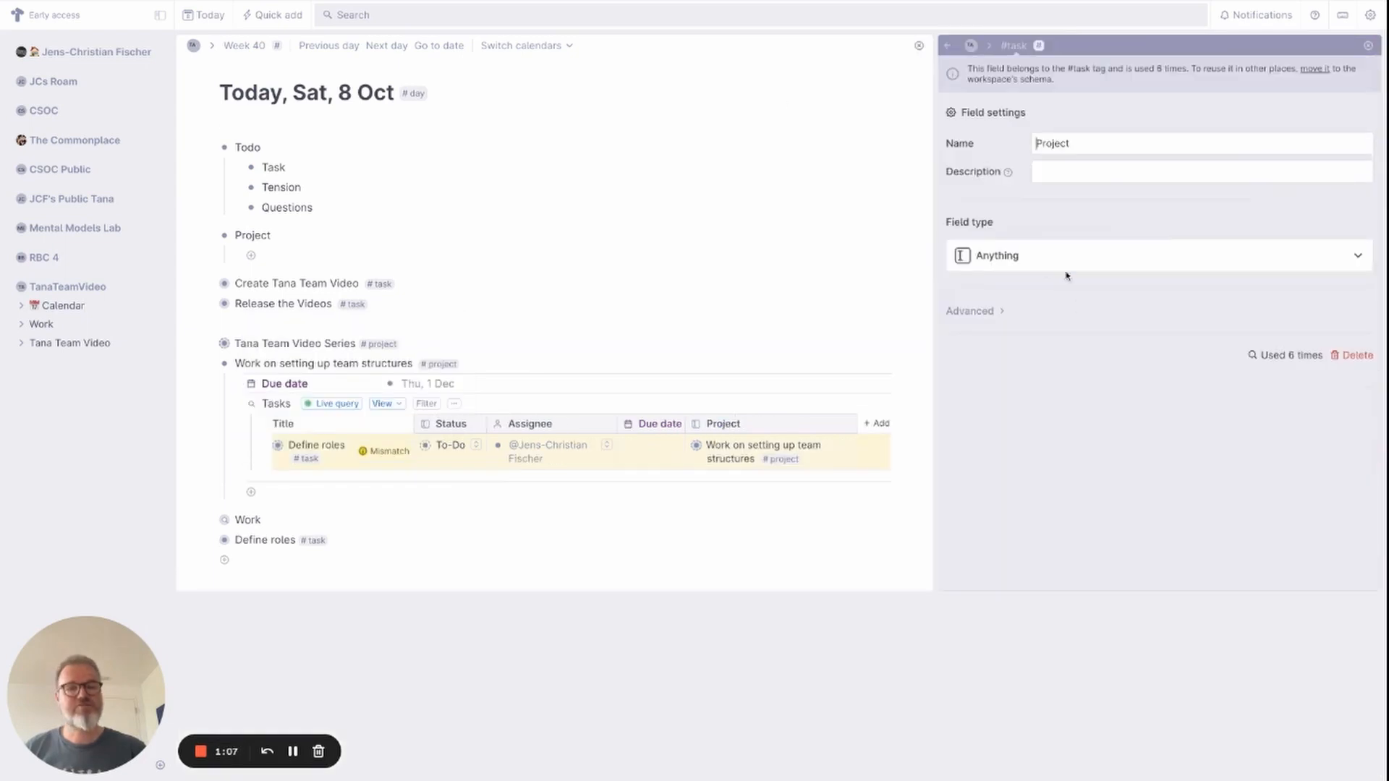
pyautogui.click(1024, 262)
pyautogui.click(1019, 340)
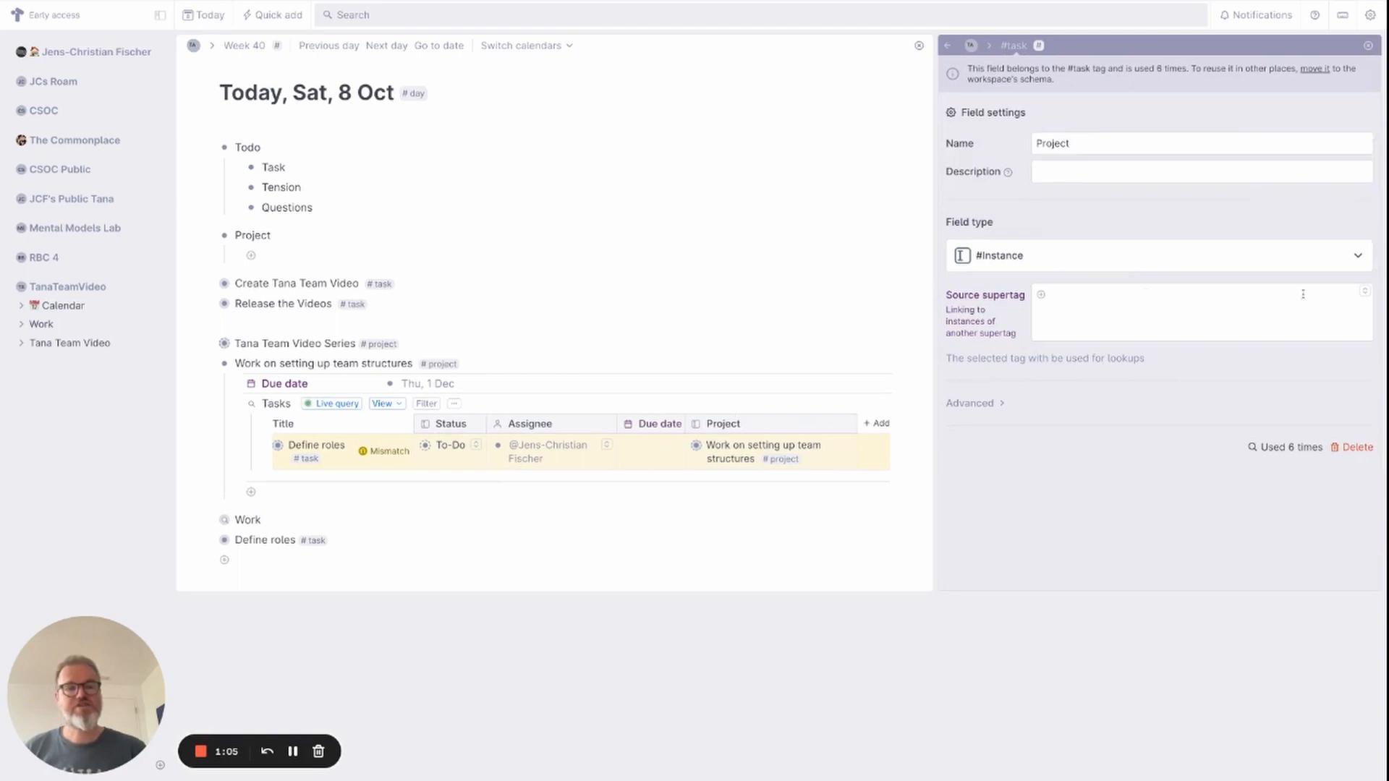
pyautogui.click(1357, 295)
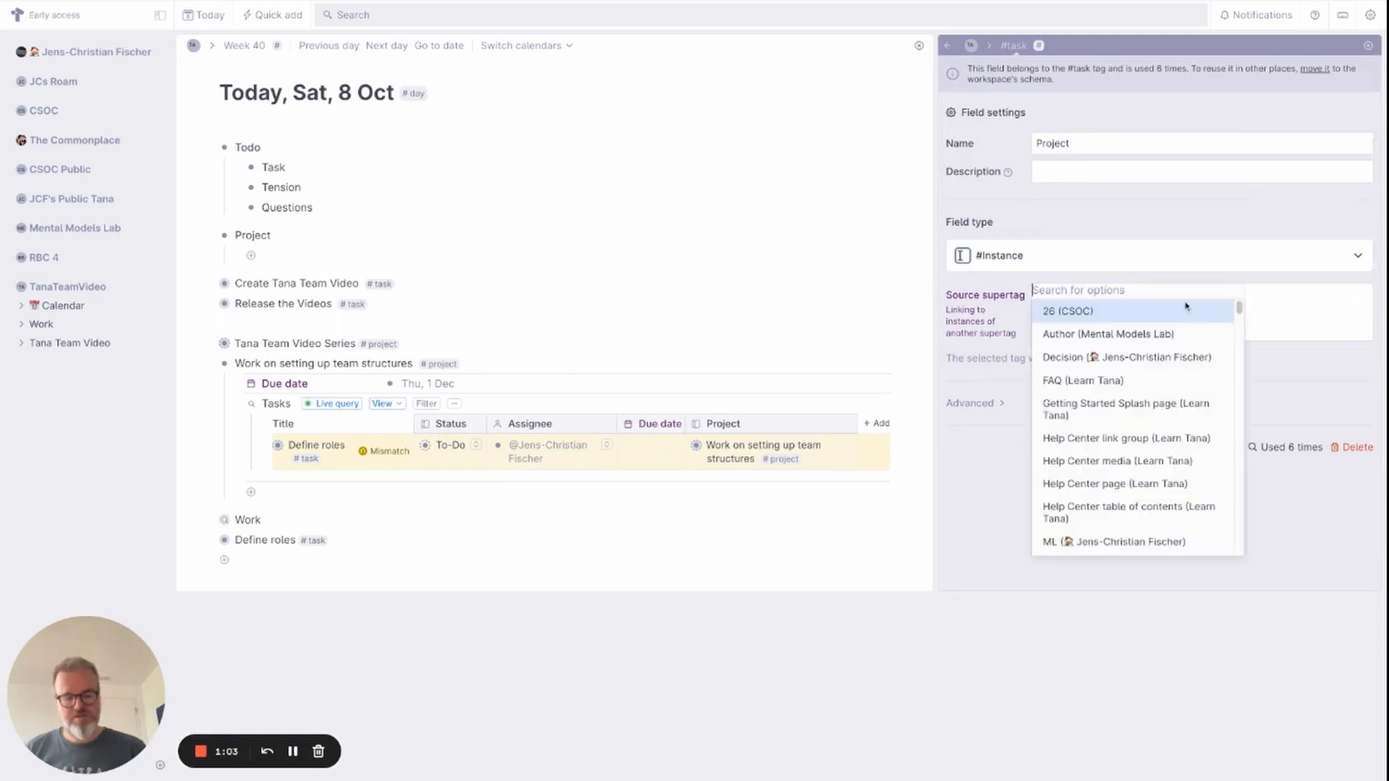
pyautogui.write('proj')
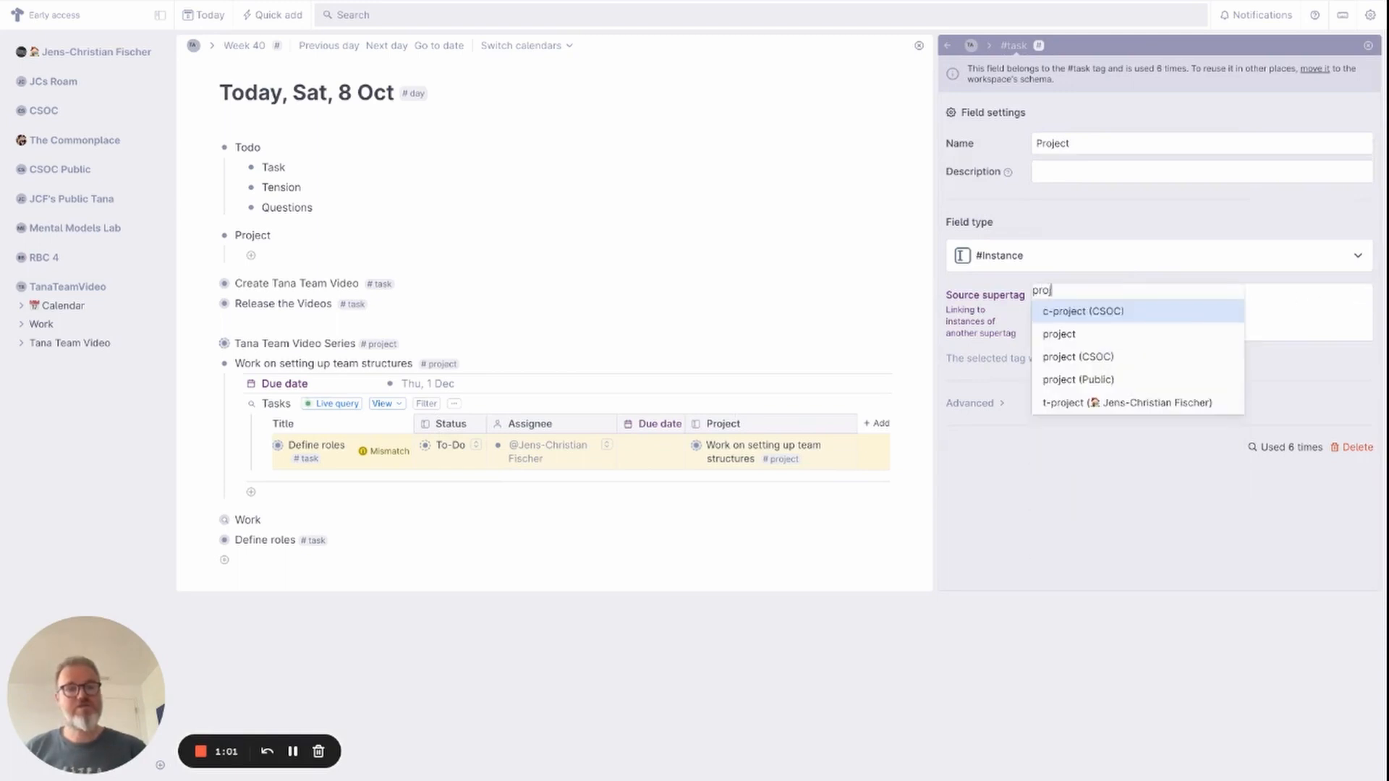
pyautogui.click(1094, 335)
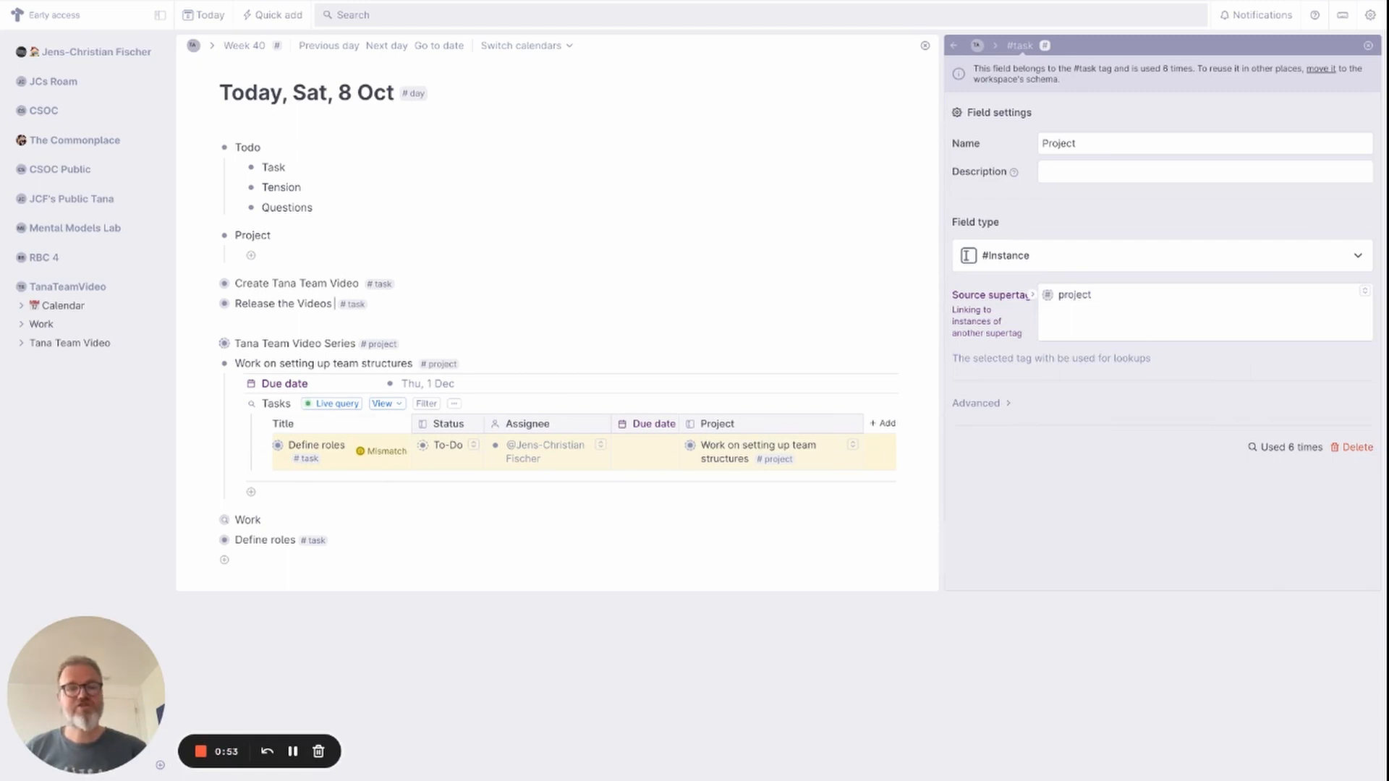
pyautogui.click(1371, 47)
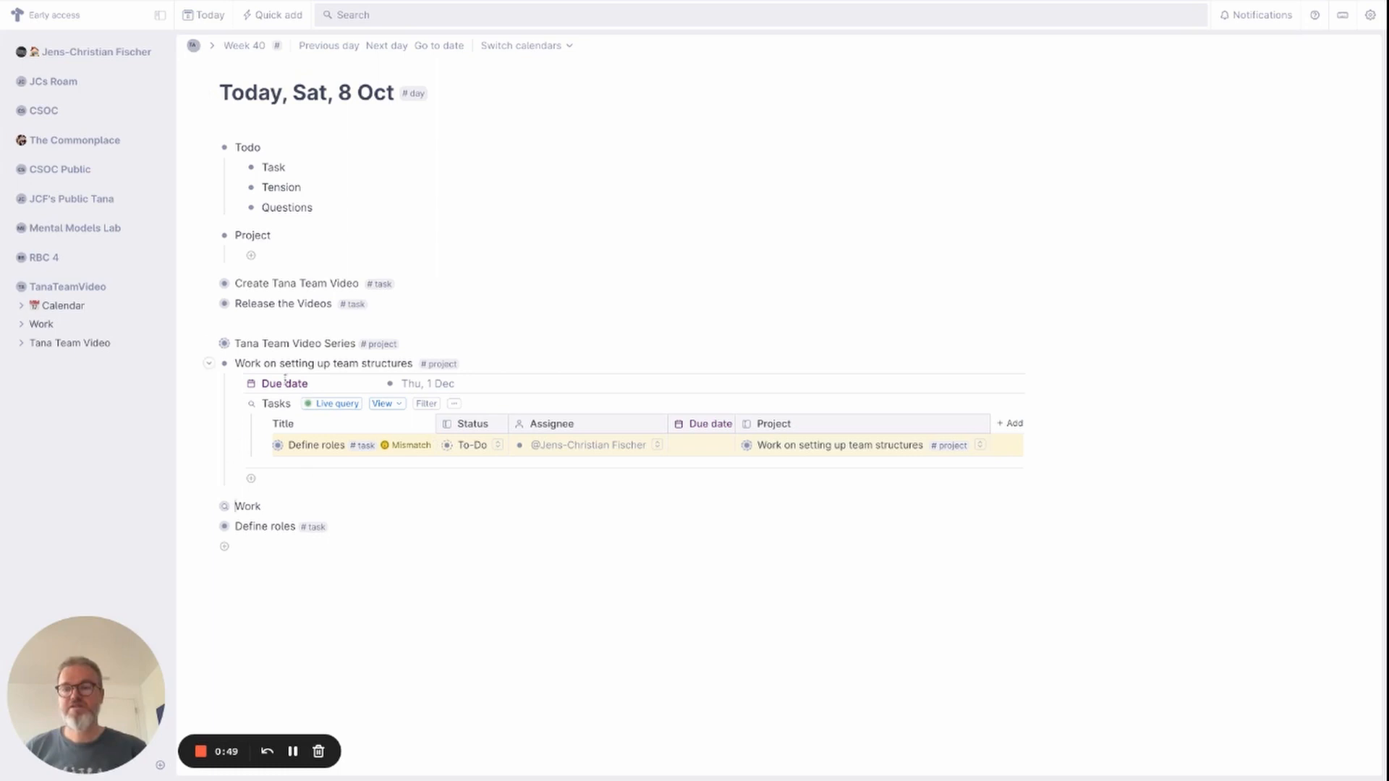
# Open the Work board, display the Project field on its cards and save the view for everyone
pyautogui.click(52, 323)
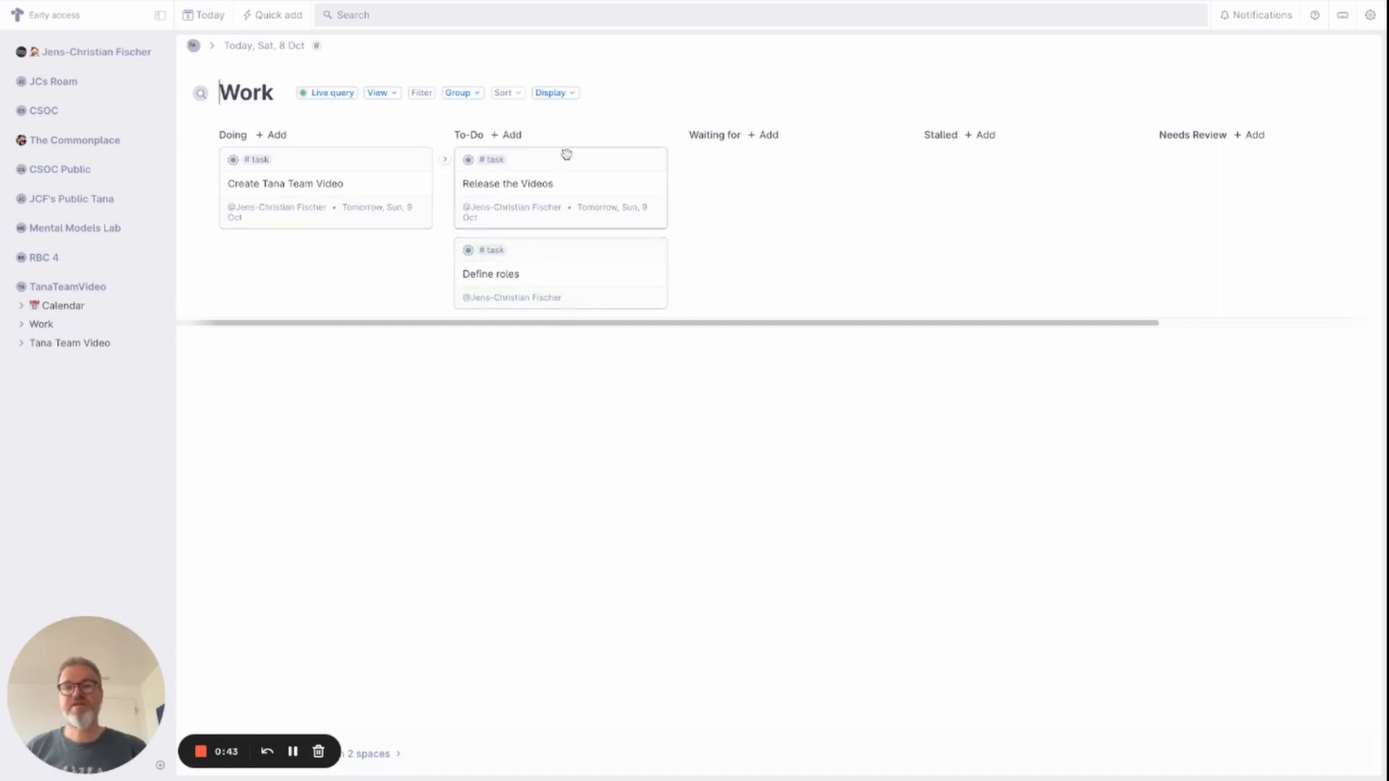
pyautogui.click(575, 97)
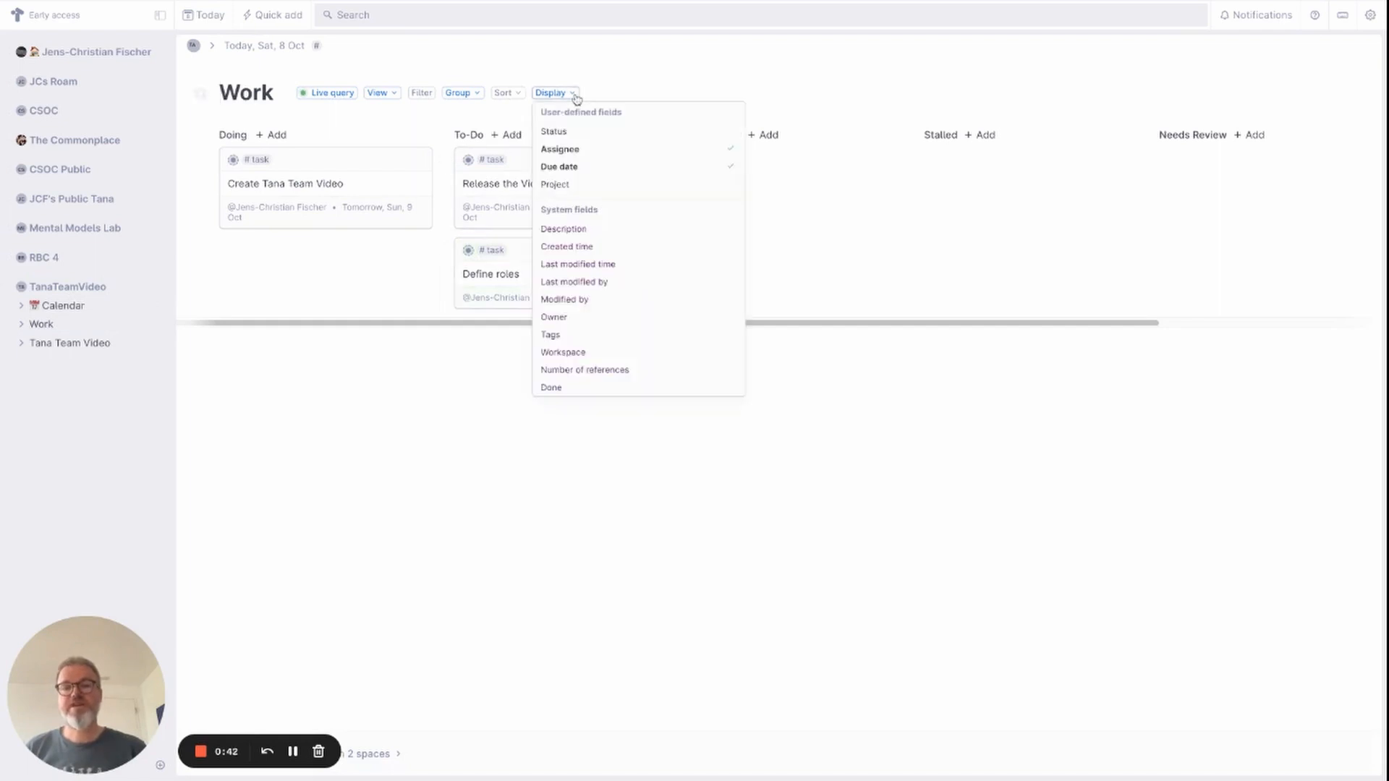
pyautogui.click(607, 187)
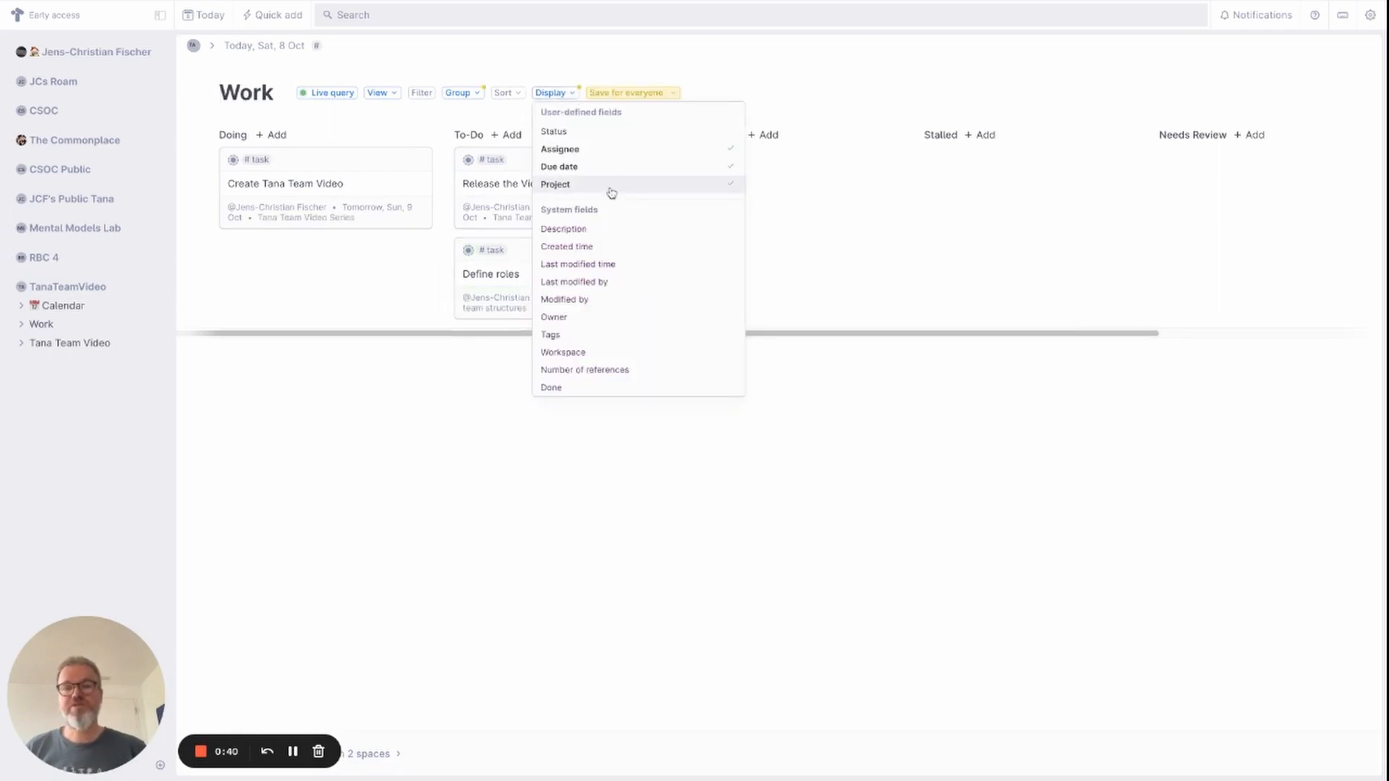
pyautogui.click(648, 92)
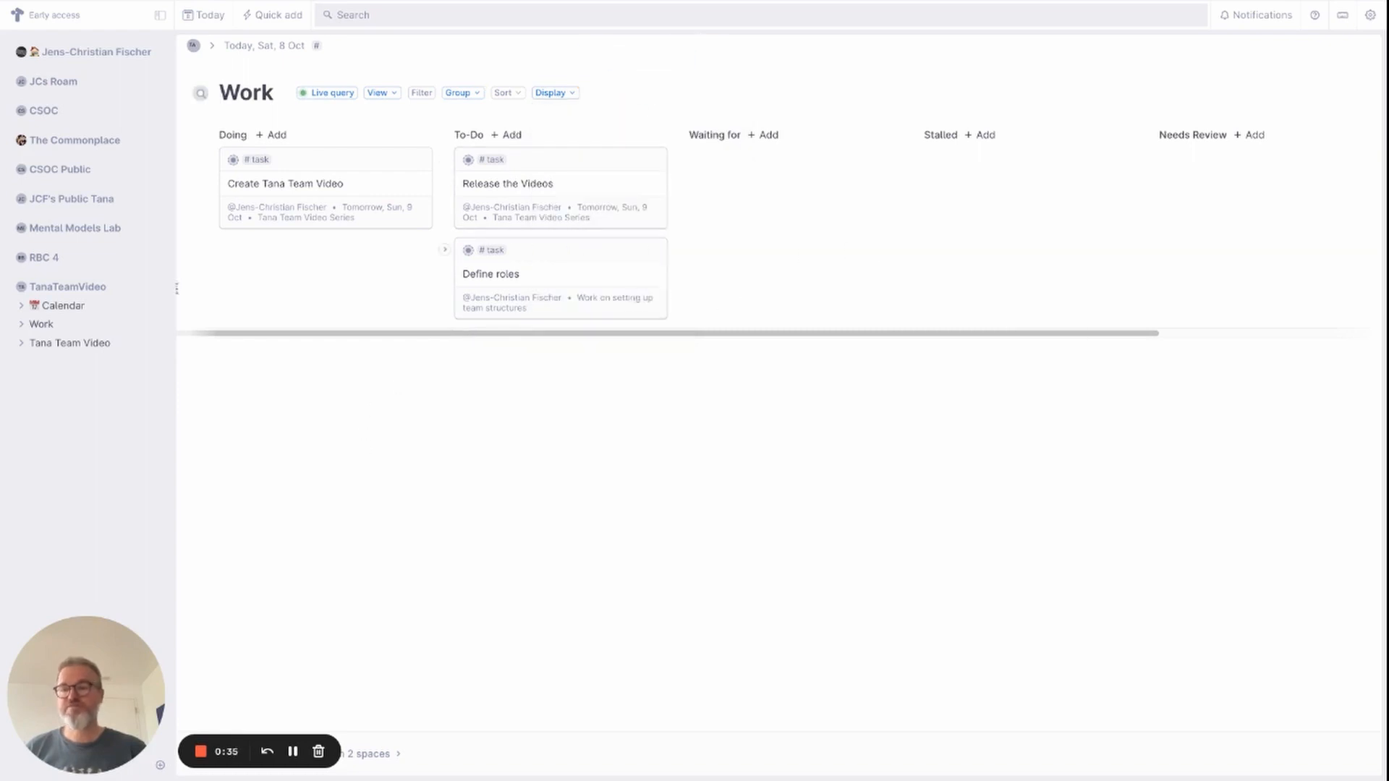
pyautogui.click(202, 755)
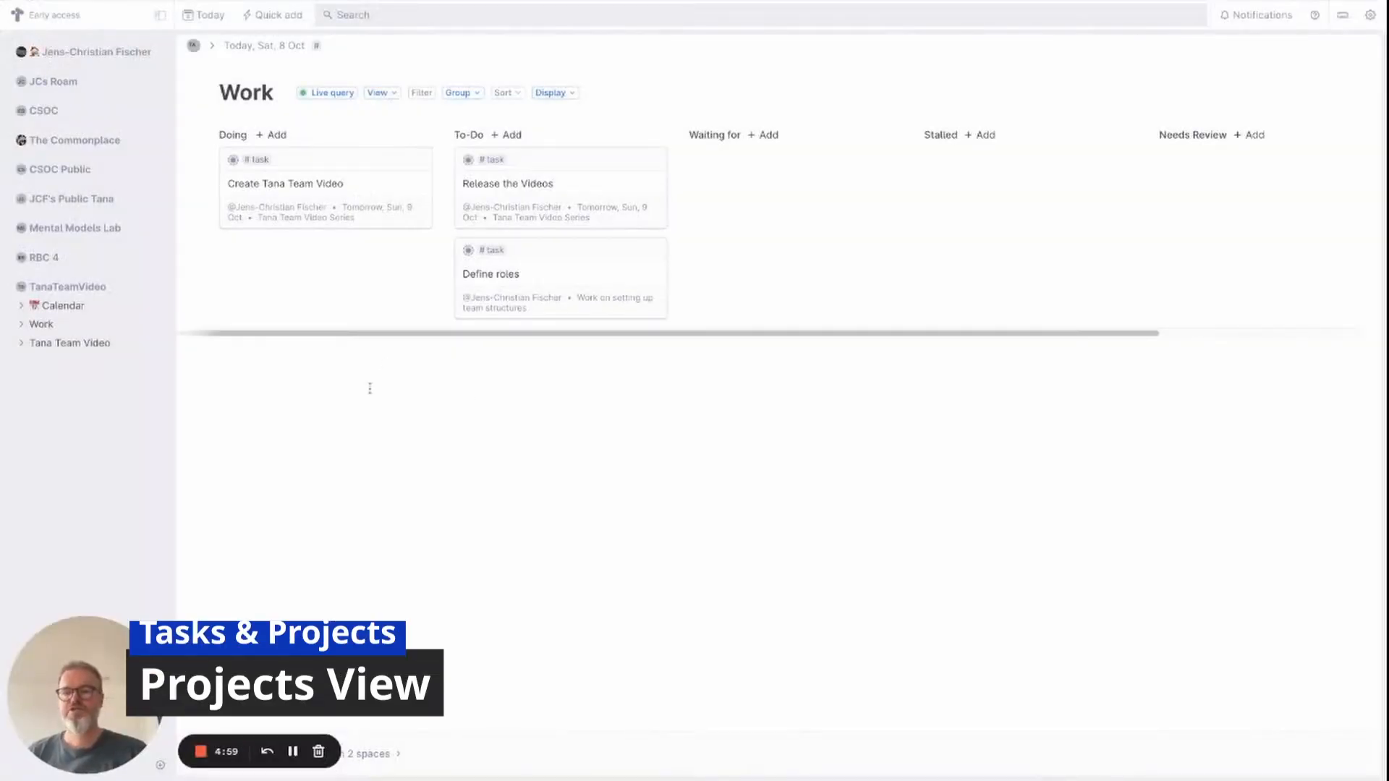
# Return to today's page and add a search below Define roles that finds nodes with tag #project
pyautogui.click(72, 311)
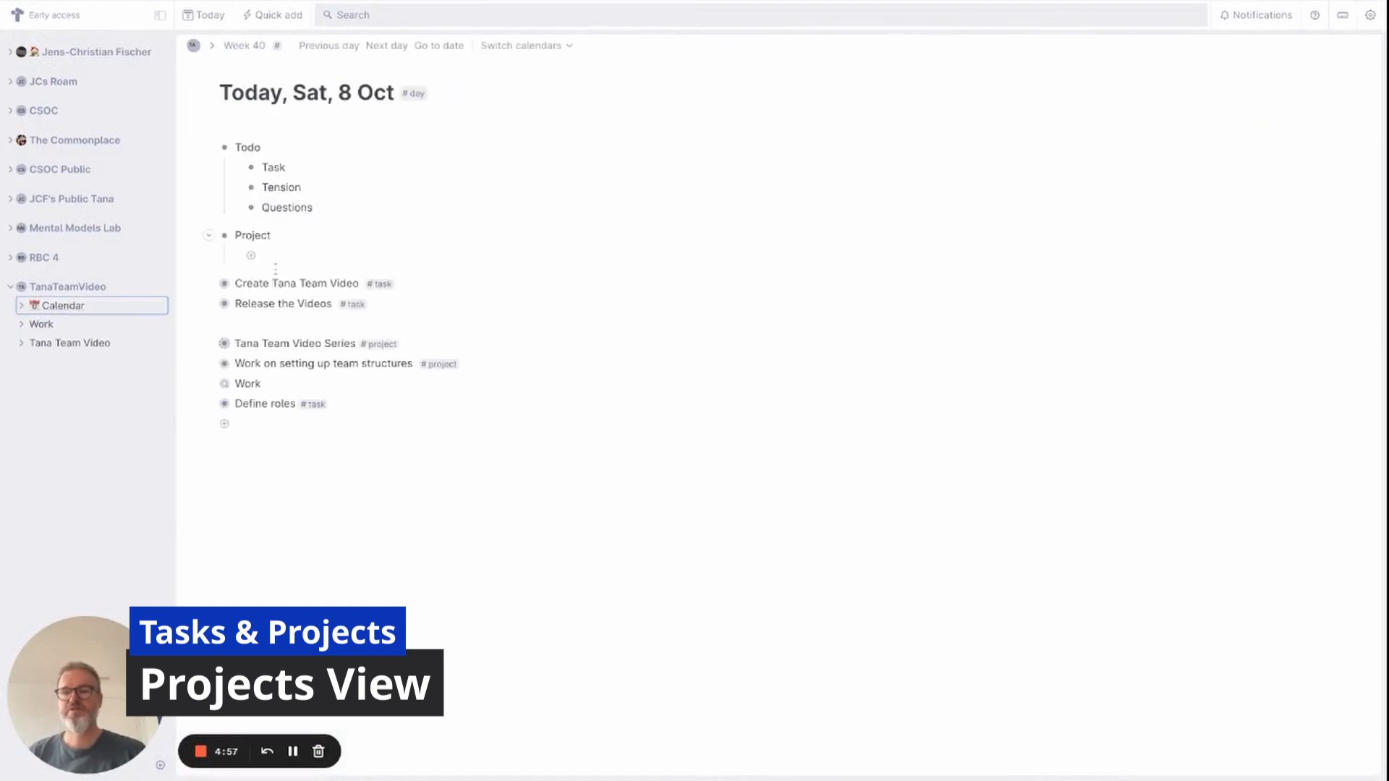
pyautogui.click(279, 430)
pyautogui.hotkey('ctrl', 'k')
pyautogui.write('fin')
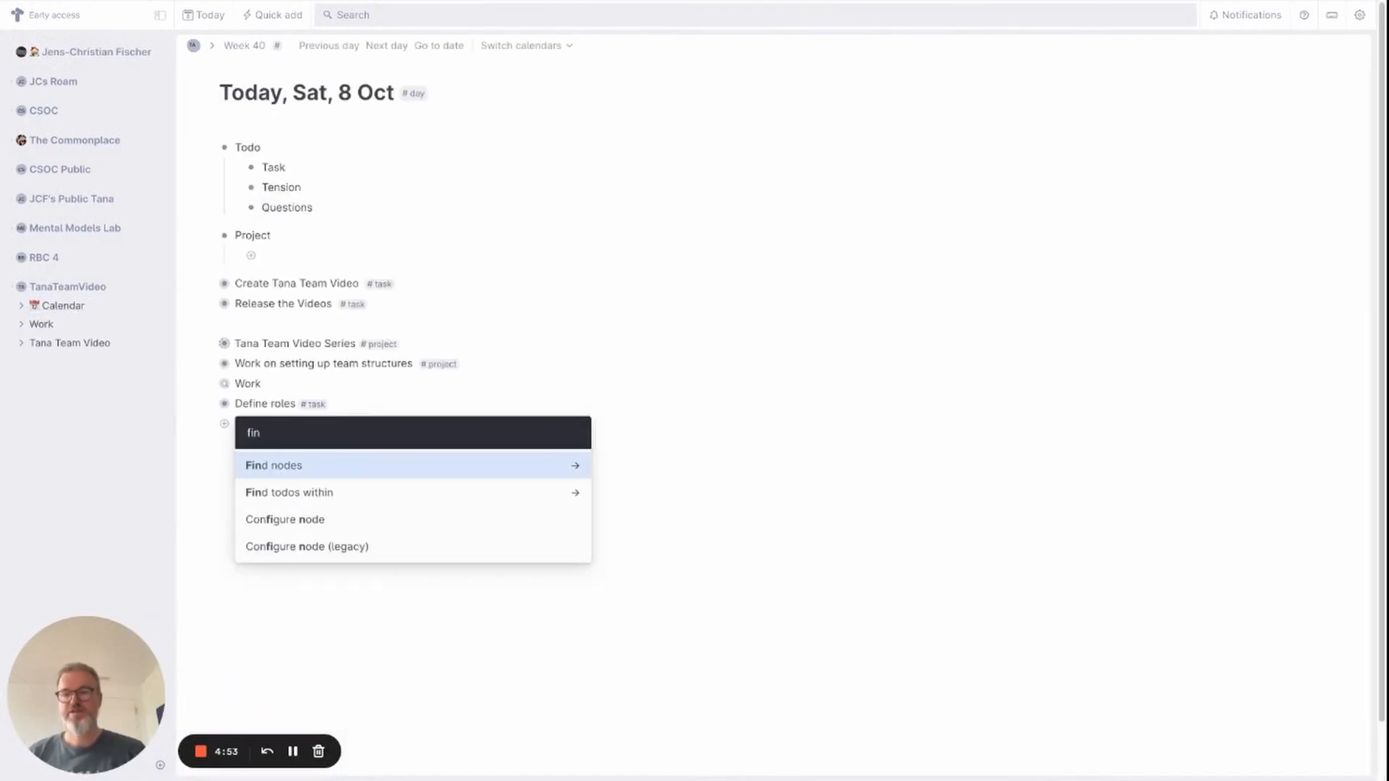
pyautogui.press('Return')
pyautogui.press('Return')
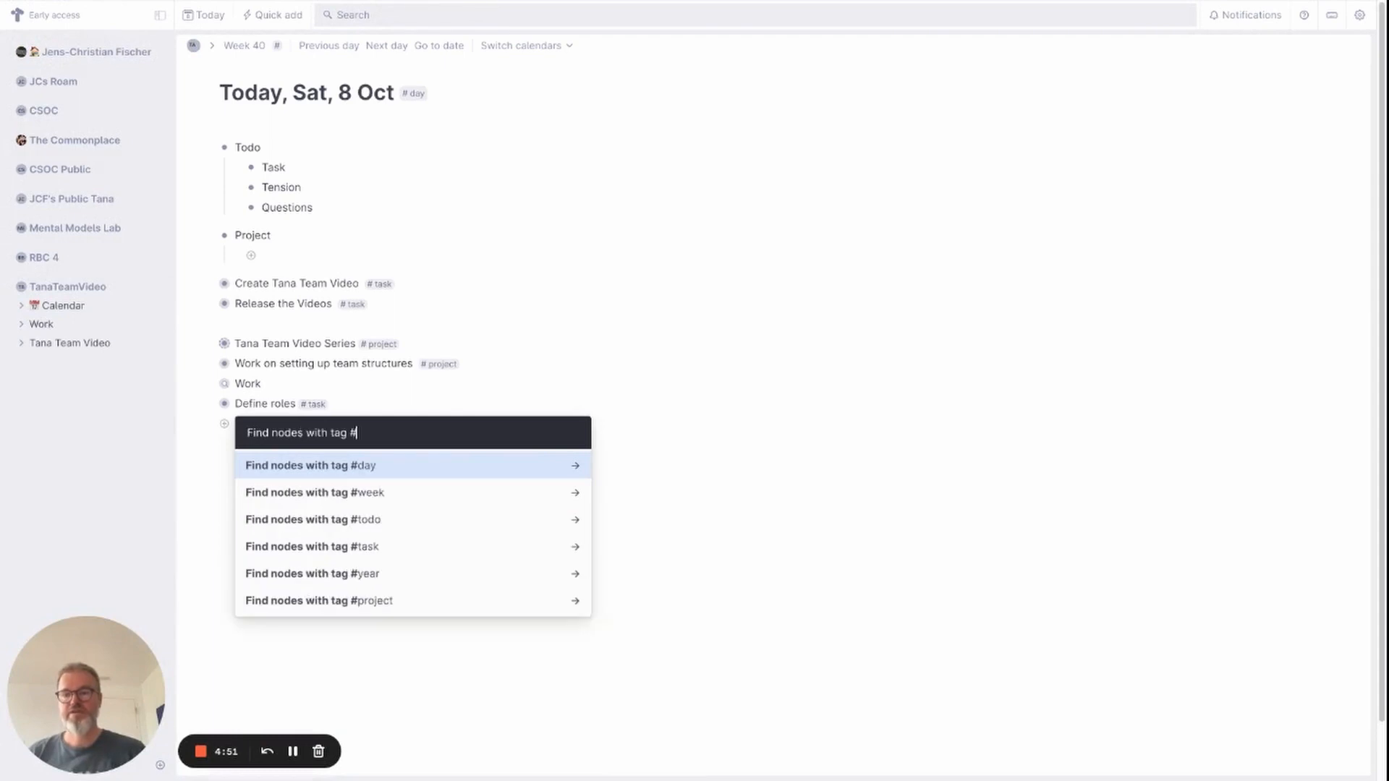
pyautogui.write('pr')
pyautogui.press('Return')
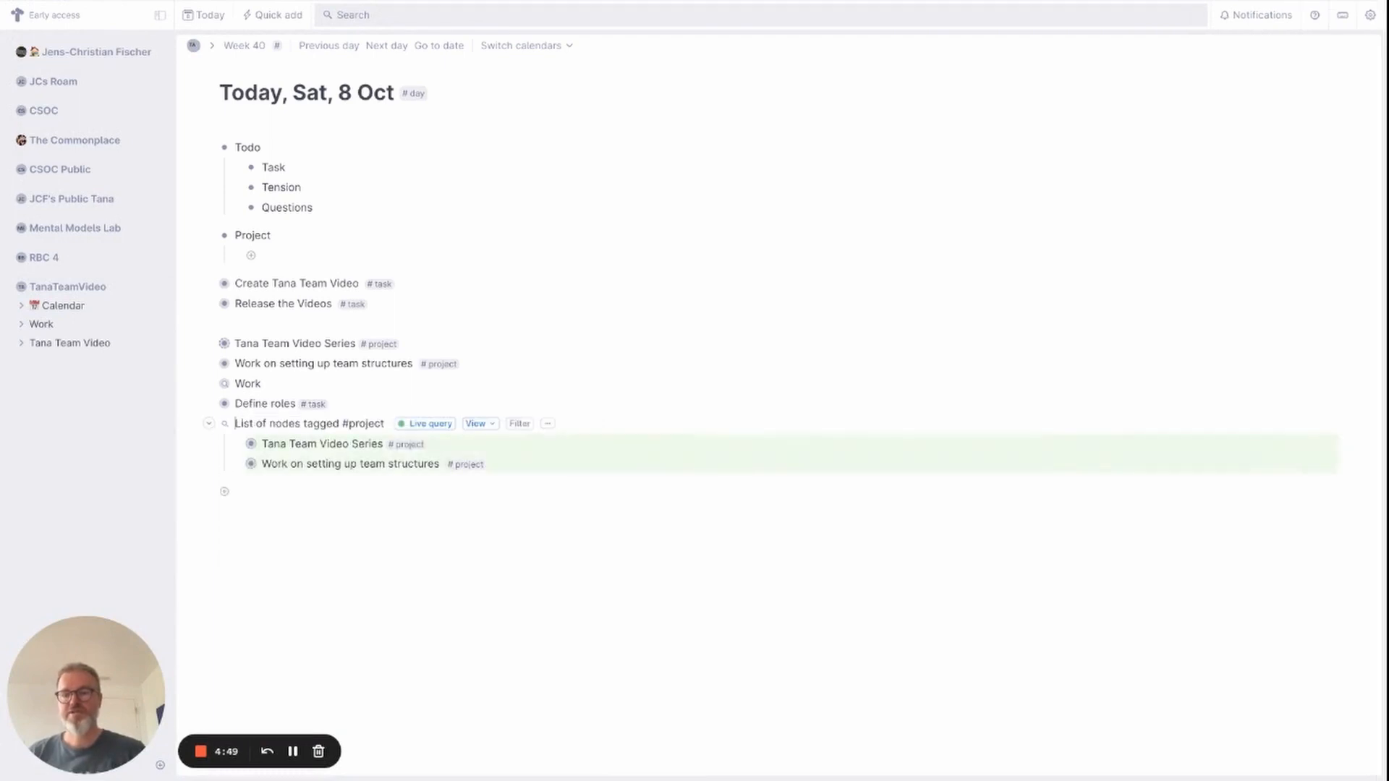
# Show the #project search as a table and sort it by Due date in descending order
pyautogui.click(477, 424)
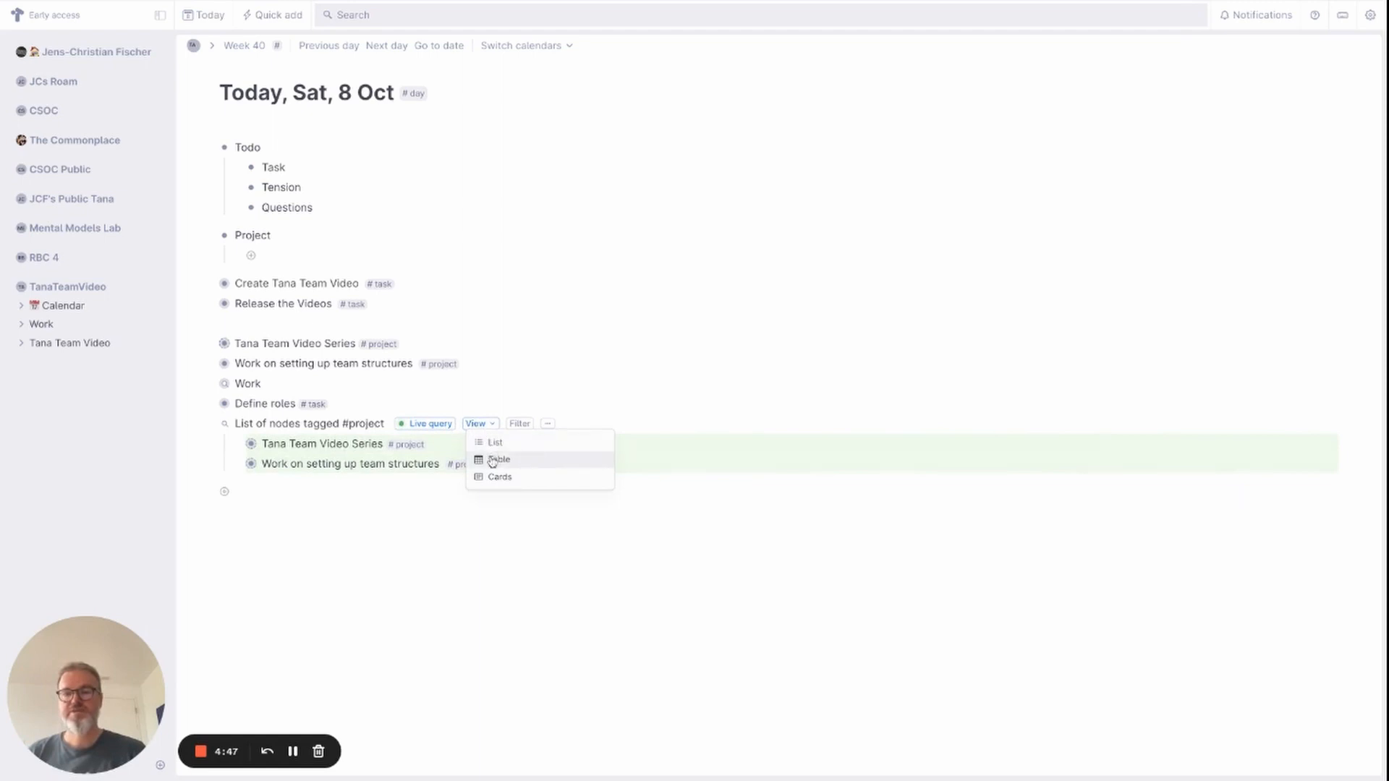
pyautogui.click(492, 459)
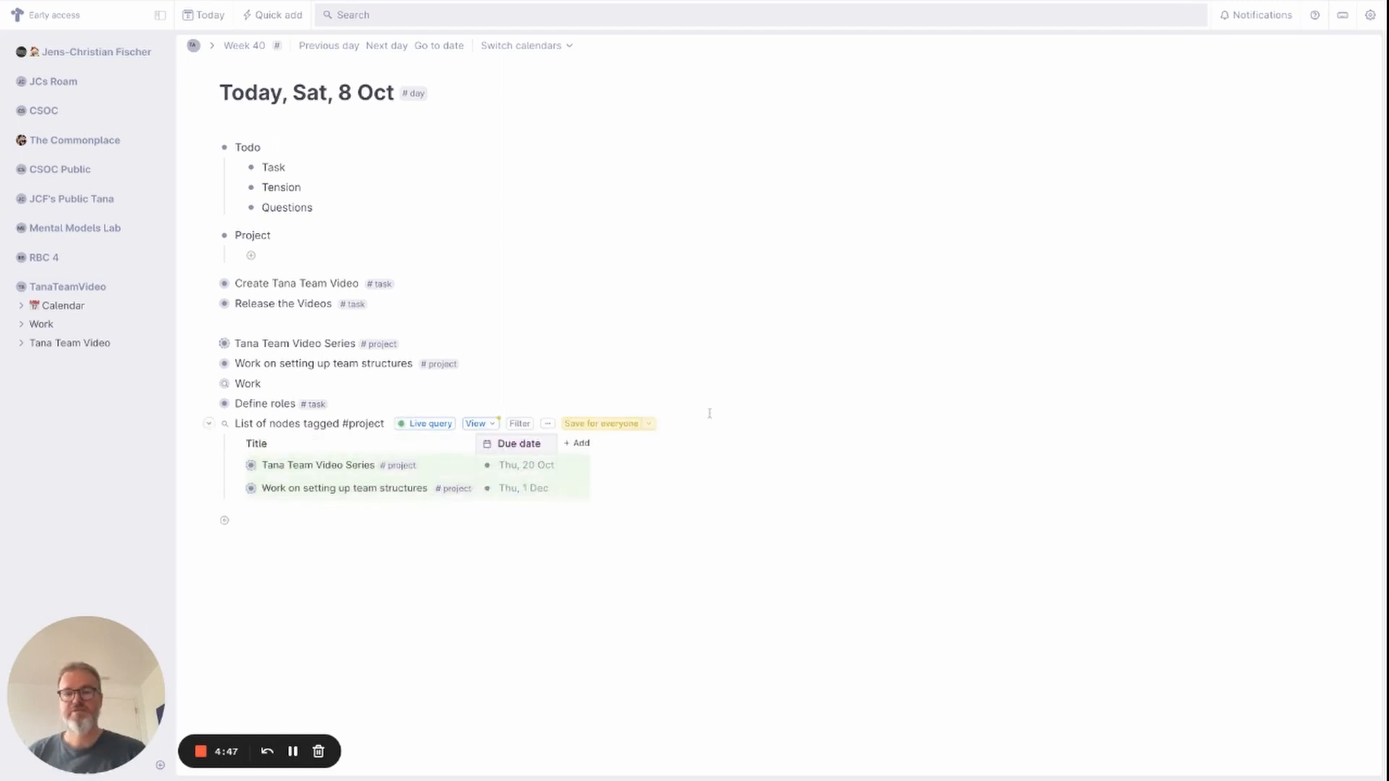
pyautogui.click(556, 425)
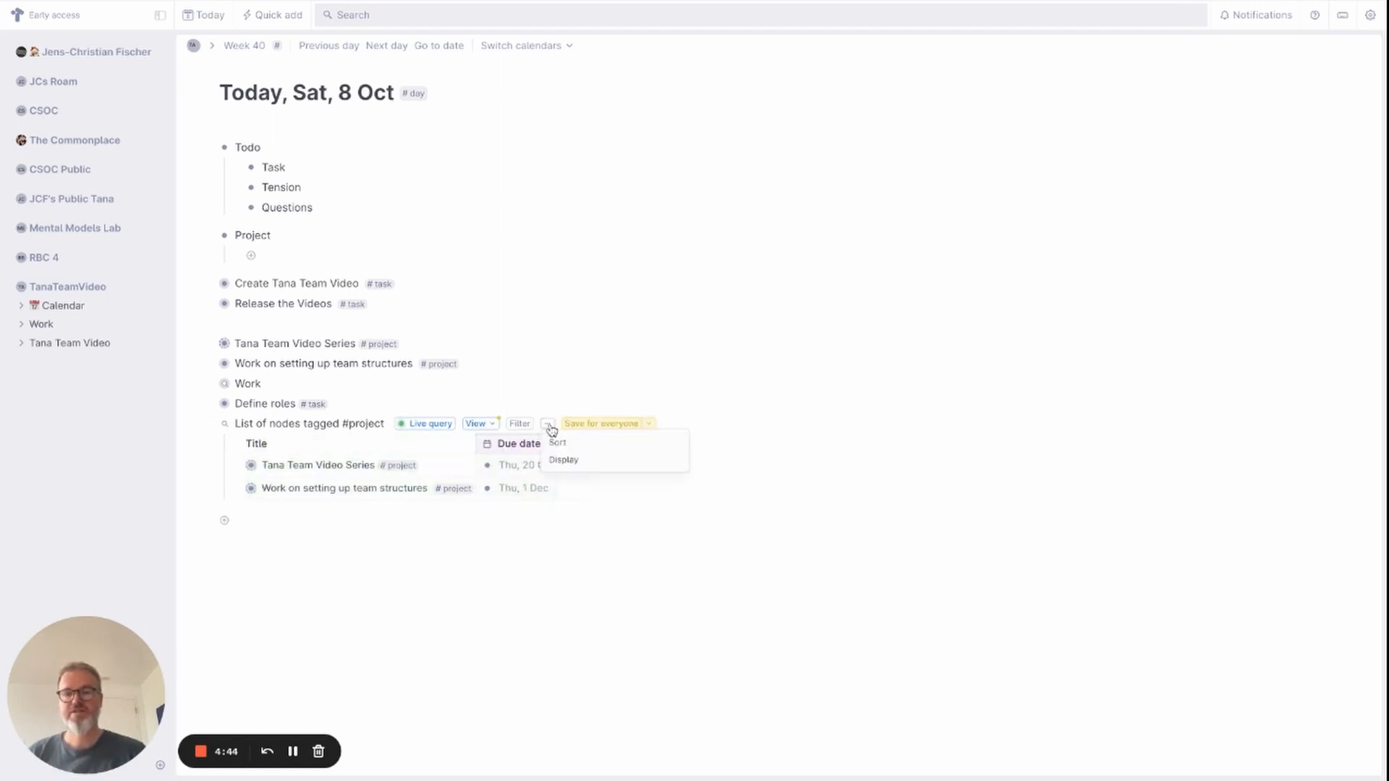
pyautogui.click(577, 460)
pyautogui.click(621, 447)
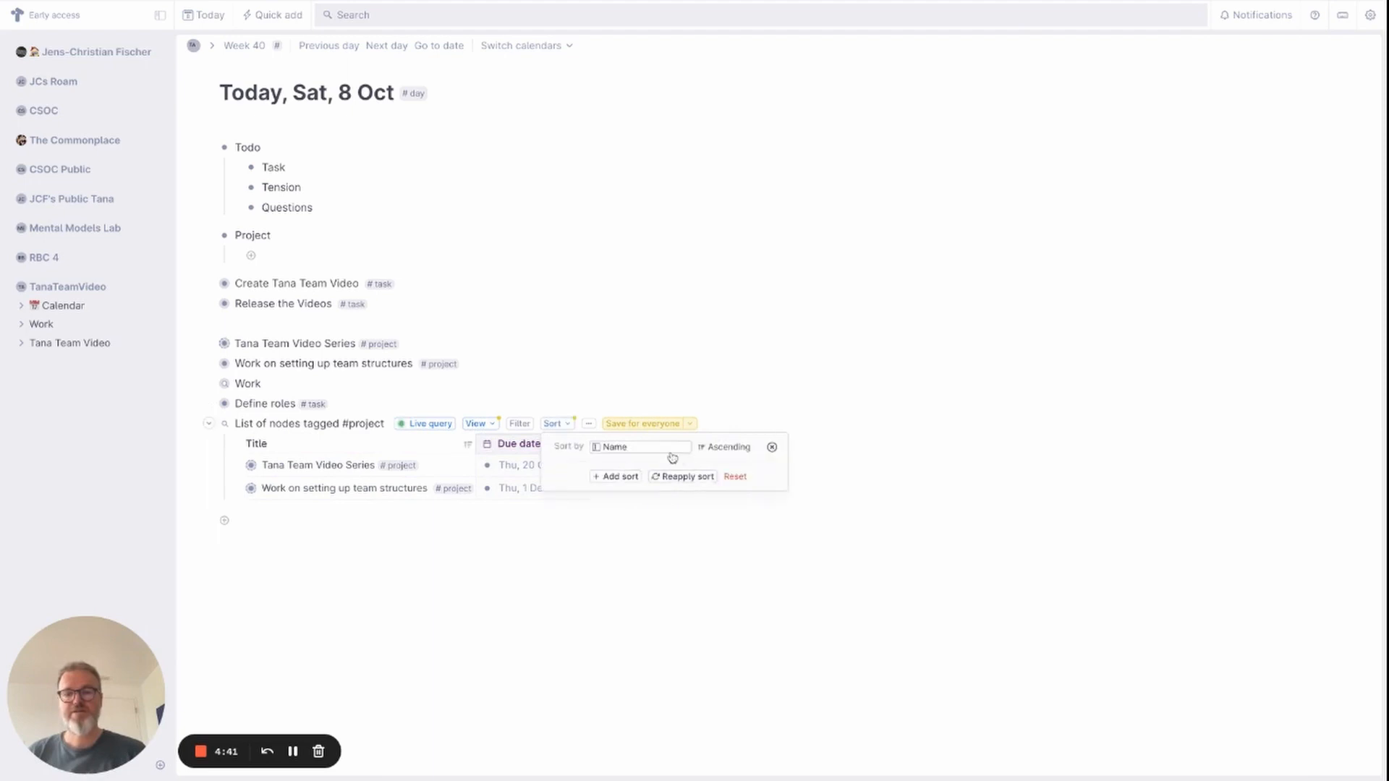
pyautogui.click(649, 451)
pyautogui.click(631, 514)
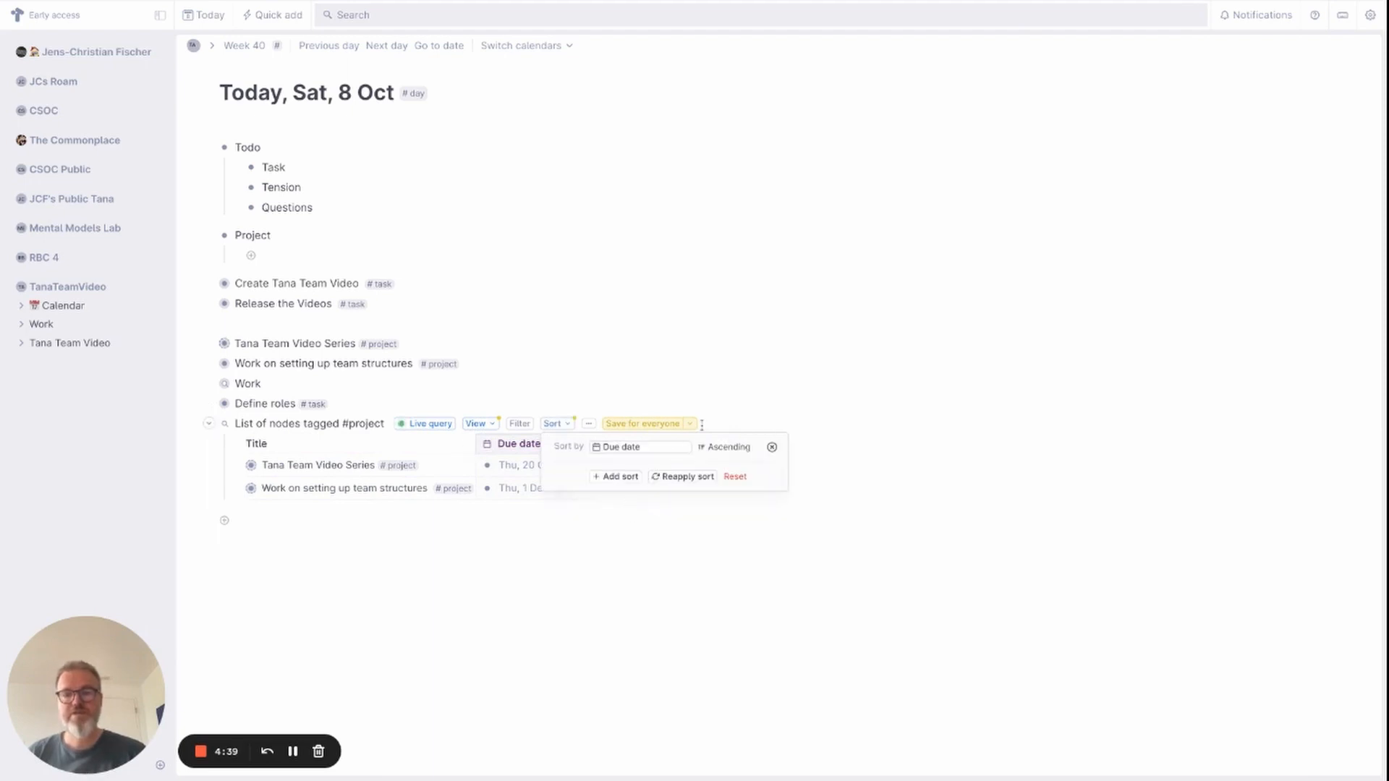
pyautogui.click(731, 448)
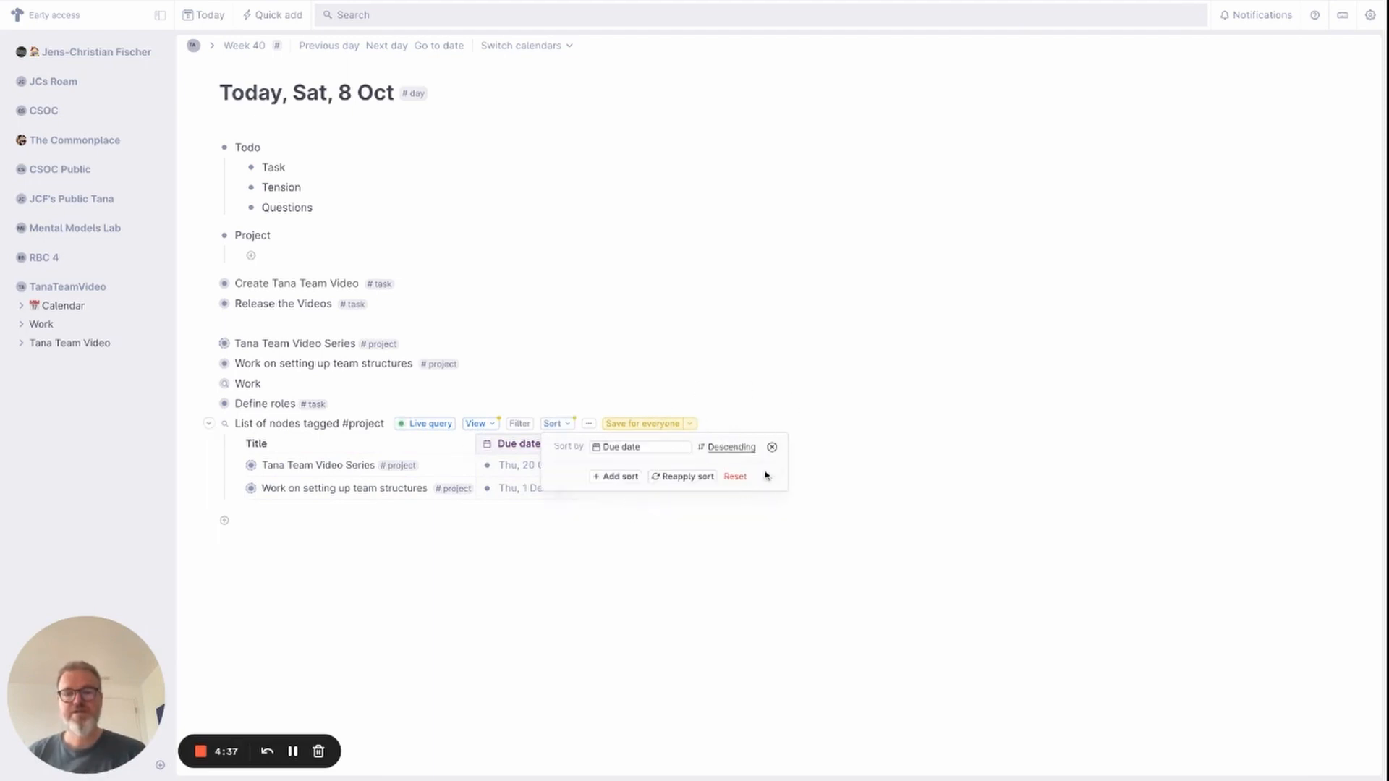
# Save the project table's view for everyone and rename the search node as Projects
pyautogui.click(745, 438)
pyautogui.click(642, 425)
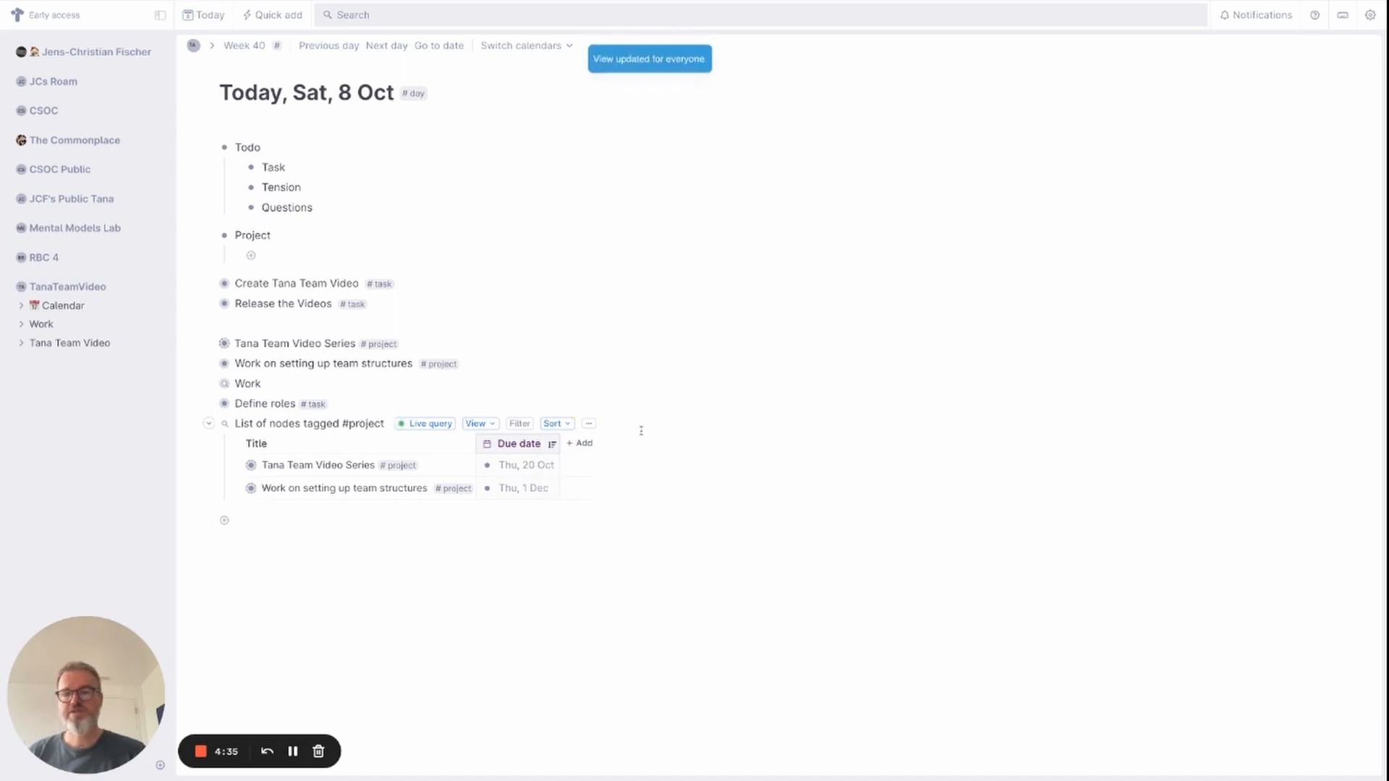
pyautogui.doubleClick(279, 425)
pyautogui.tripleClick(276, 424)
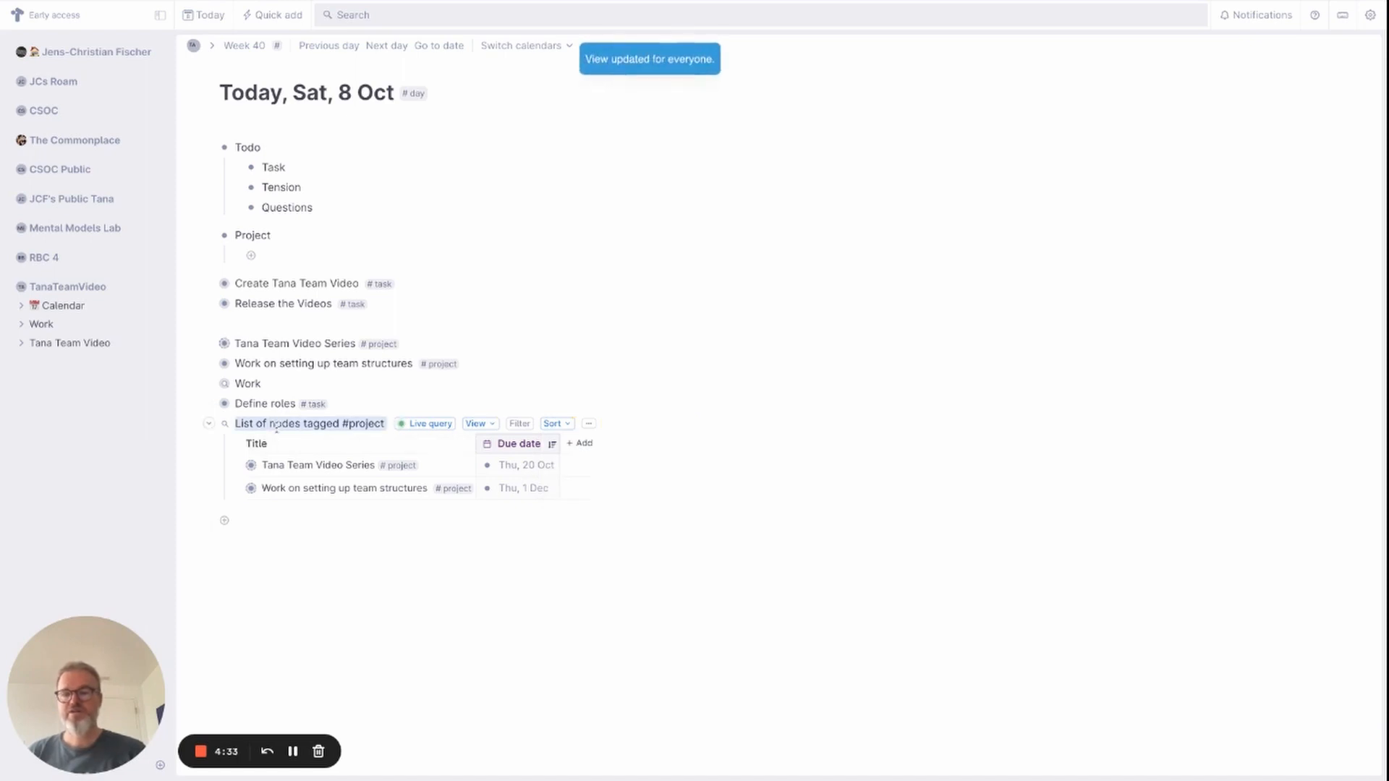
pyautogui.write('Projec')
pyautogui.write('ts')
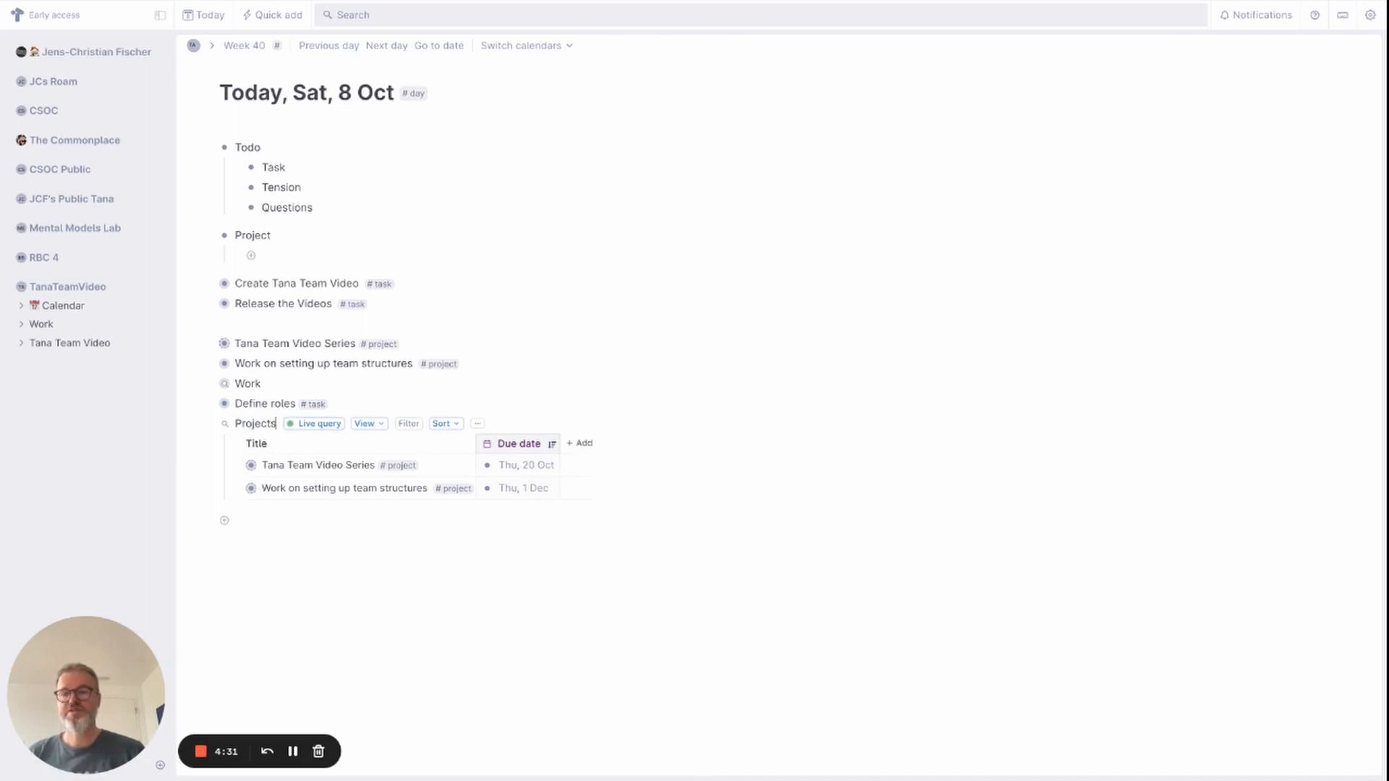
# Place the Projects search directly below Work in the TanaTeamVideo workspace, and open both the Projects and Work views from there
pyautogui.click(225, 429)
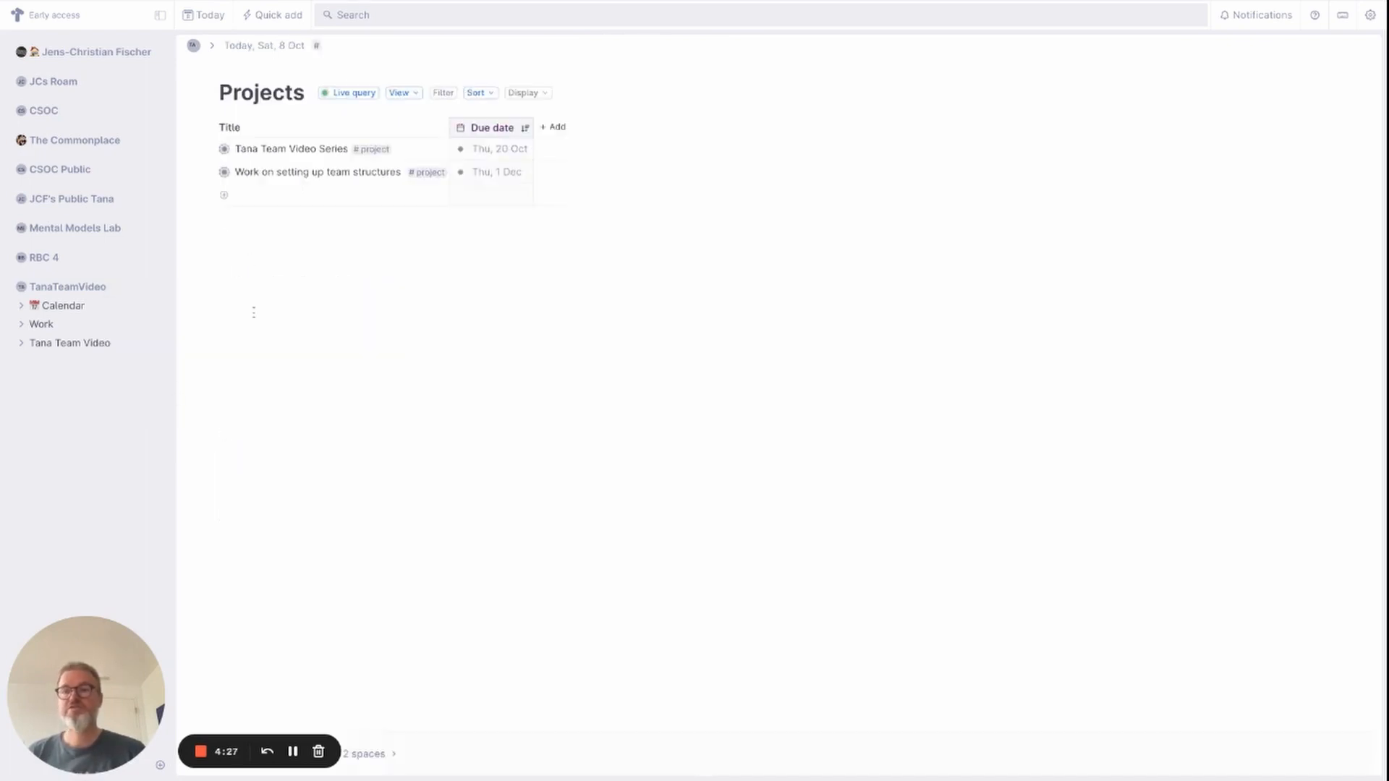
pyautogui.click(279, 45)
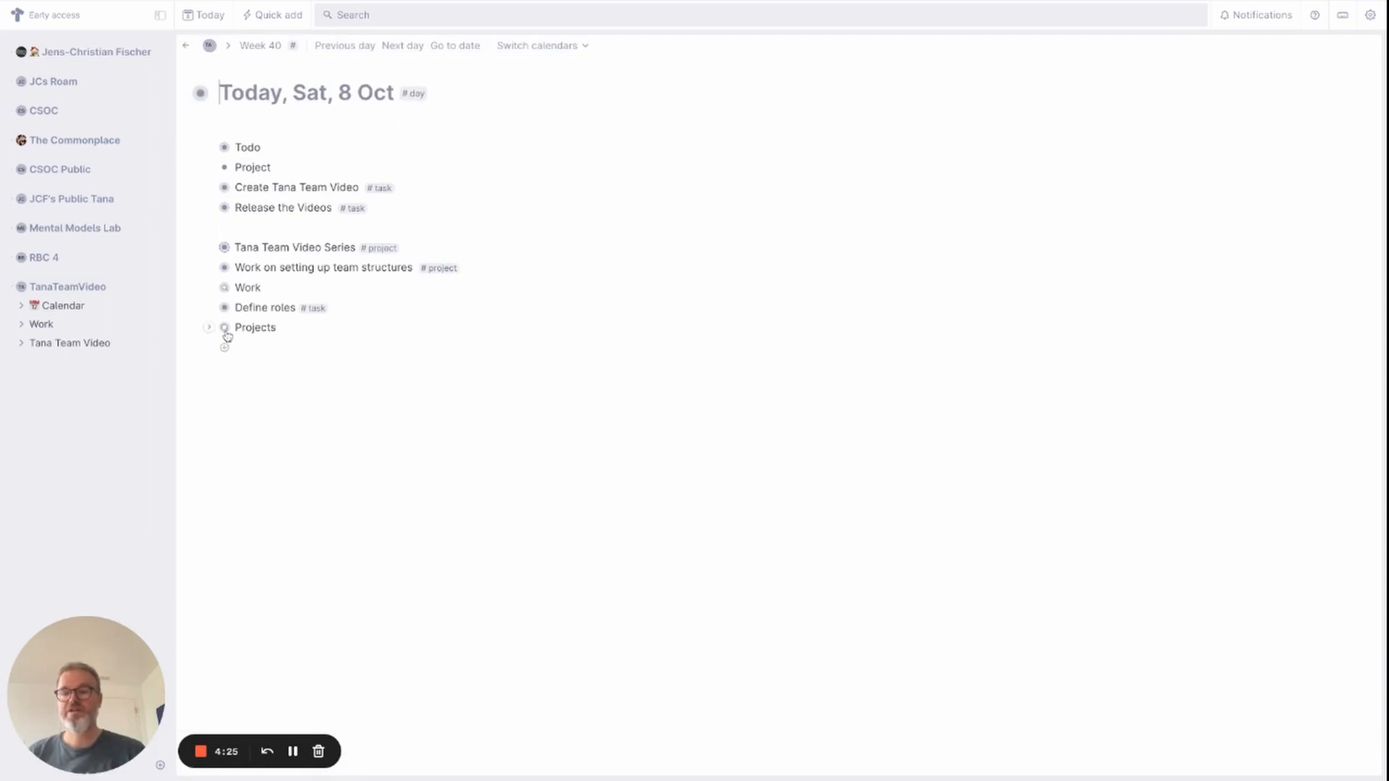
pyautogui.moveTo(224, 327); pyautogui.dragTo(44, 329)
pyautogui.click(48, 343)
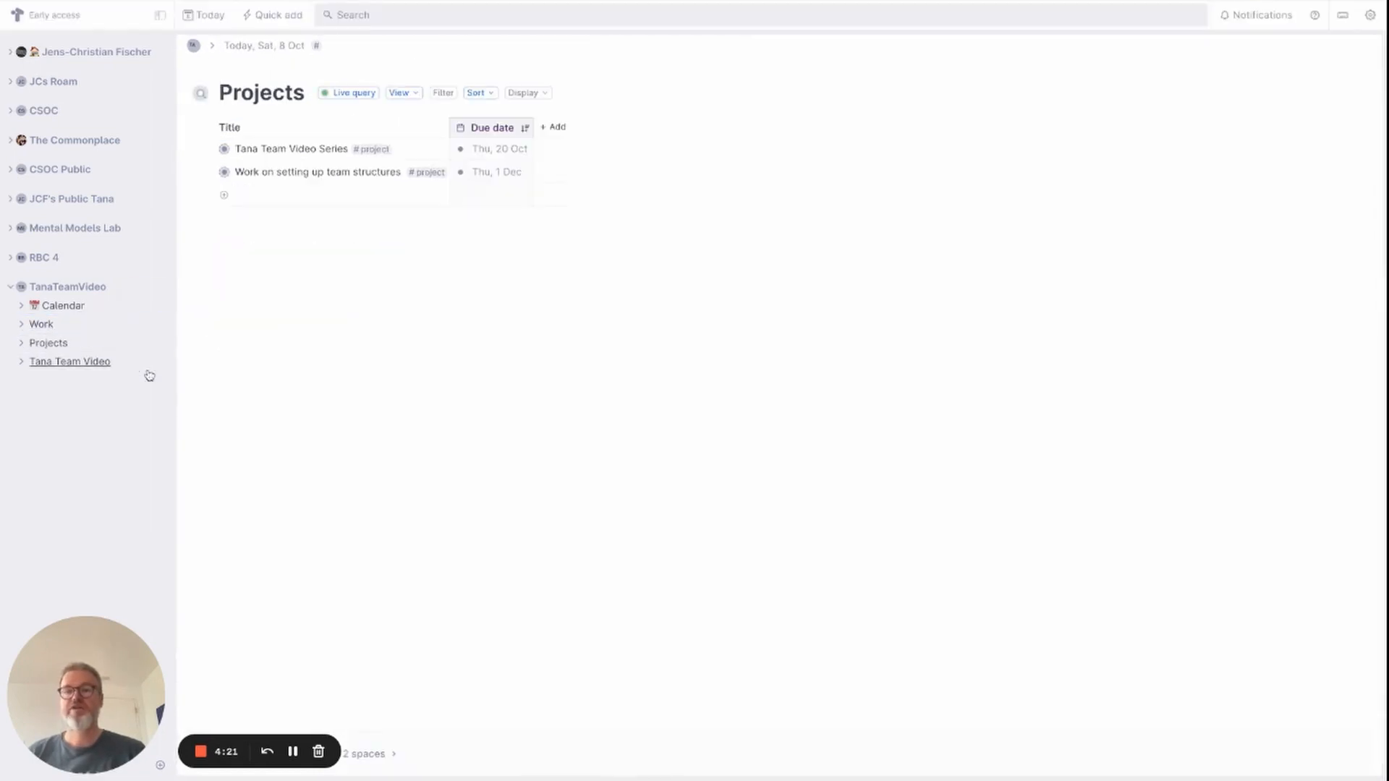
pyautogui.click(41, 325)
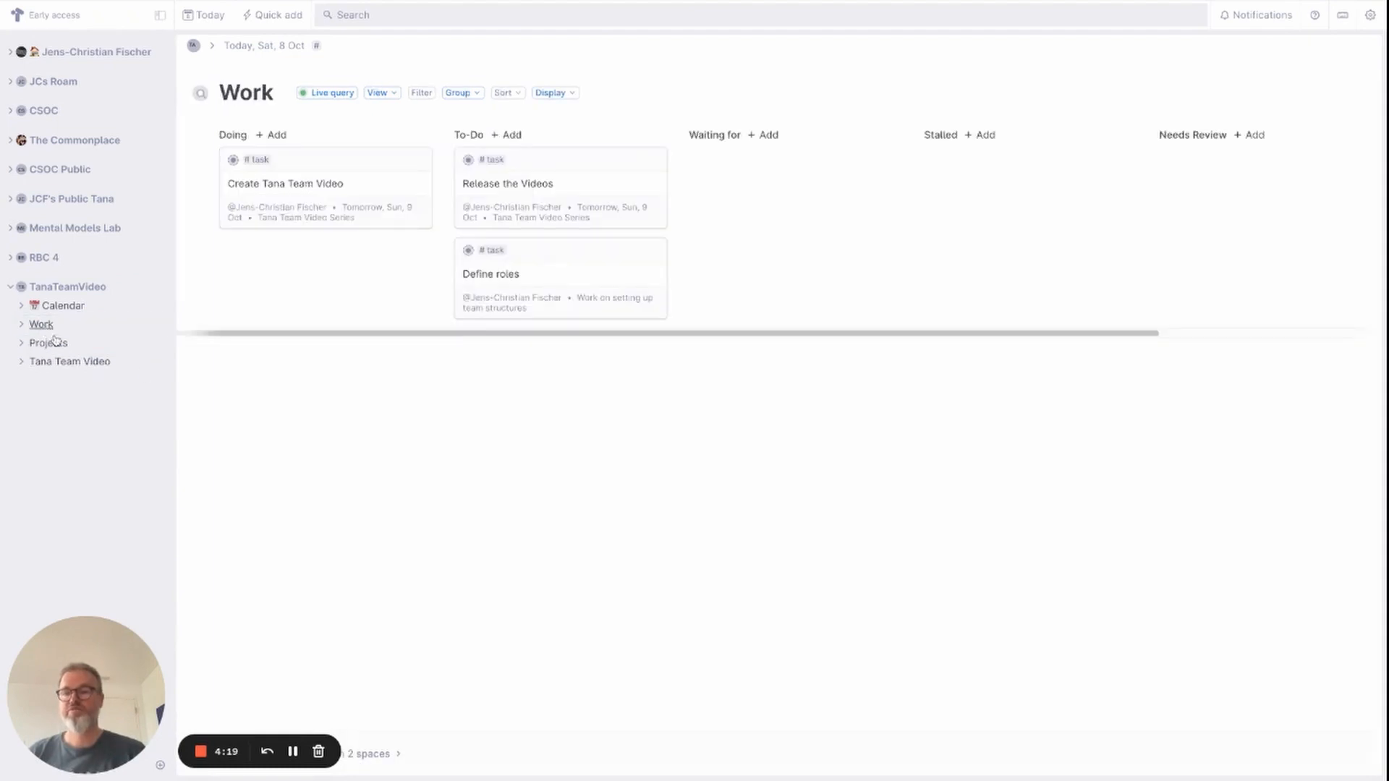
# Return to today's page and move the Projects search node to the TanaTeamVideo Library
pyautogui.click(75, 307)
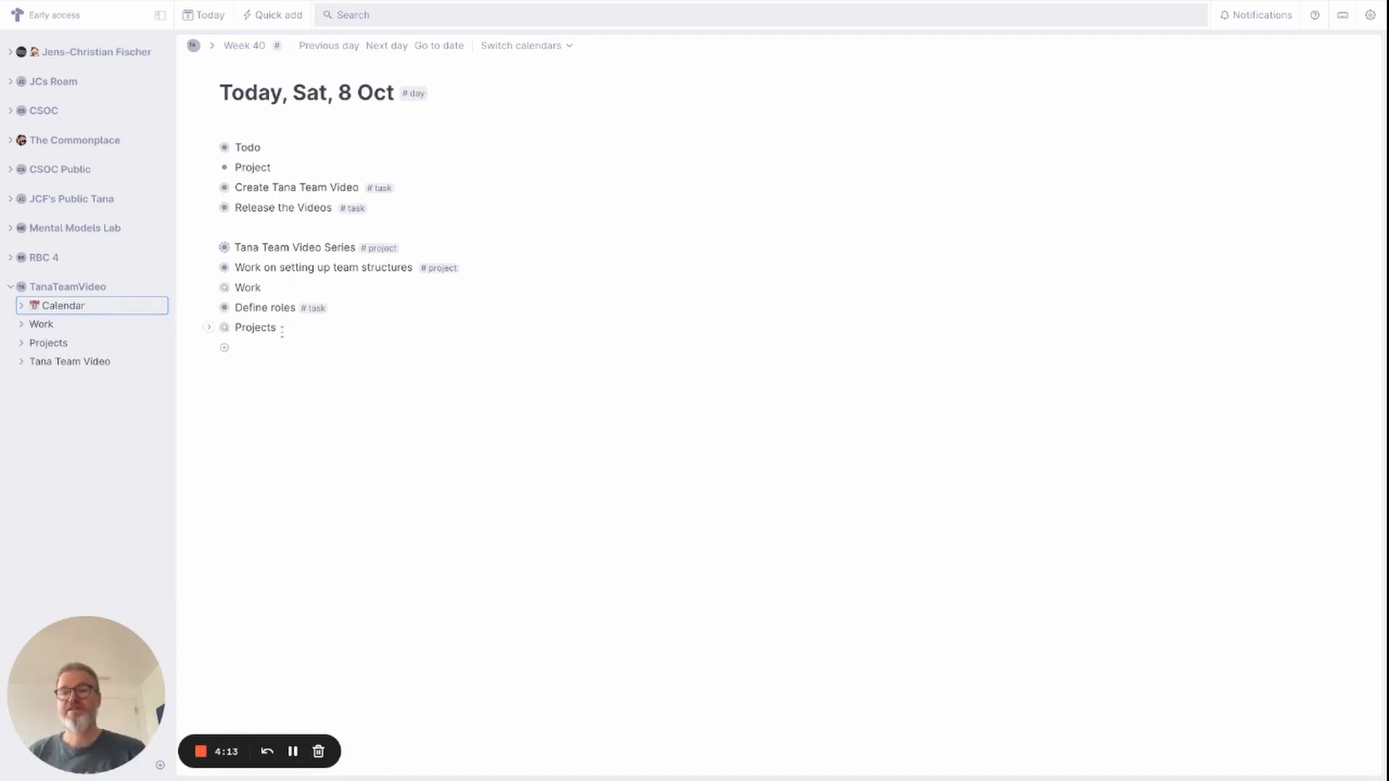
pyautogui.click(282, 330)
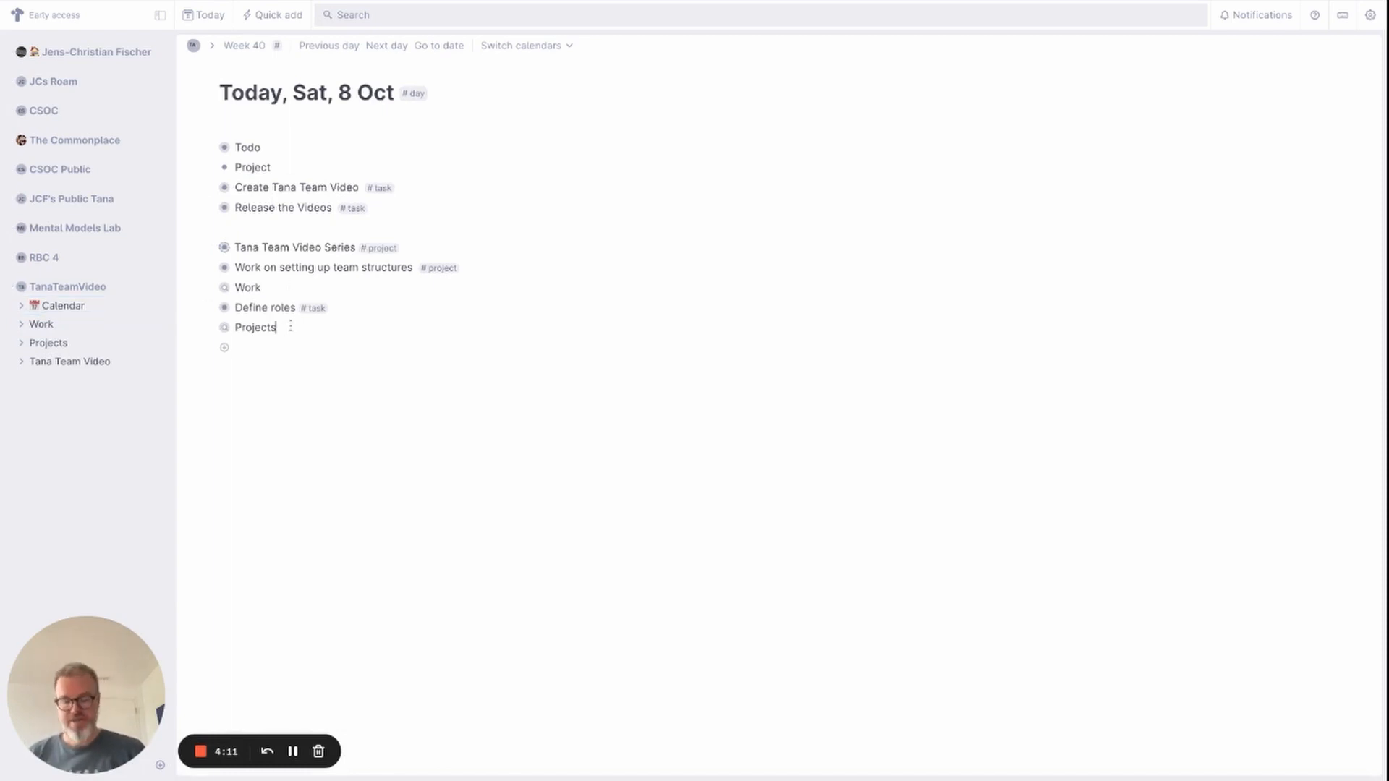
pyautogui.hotkey('ctrl', 'k')
pyautogui.write('Move to')
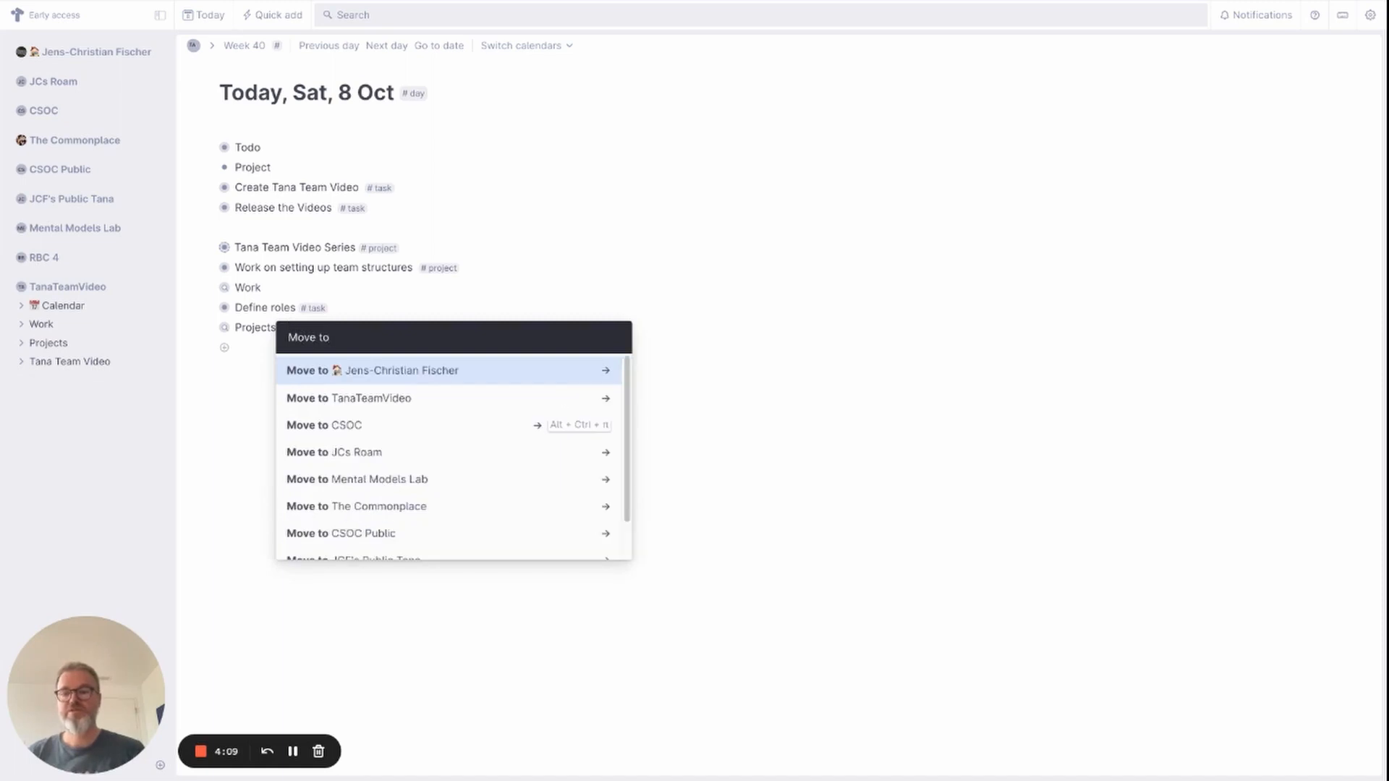
pyautogui.press('Down')
pyautogui.press('Down')
pyautogui.press('Down')
pyautogui.press('Up')
pyautogui.press('Up')
pyautogui.press('Return')
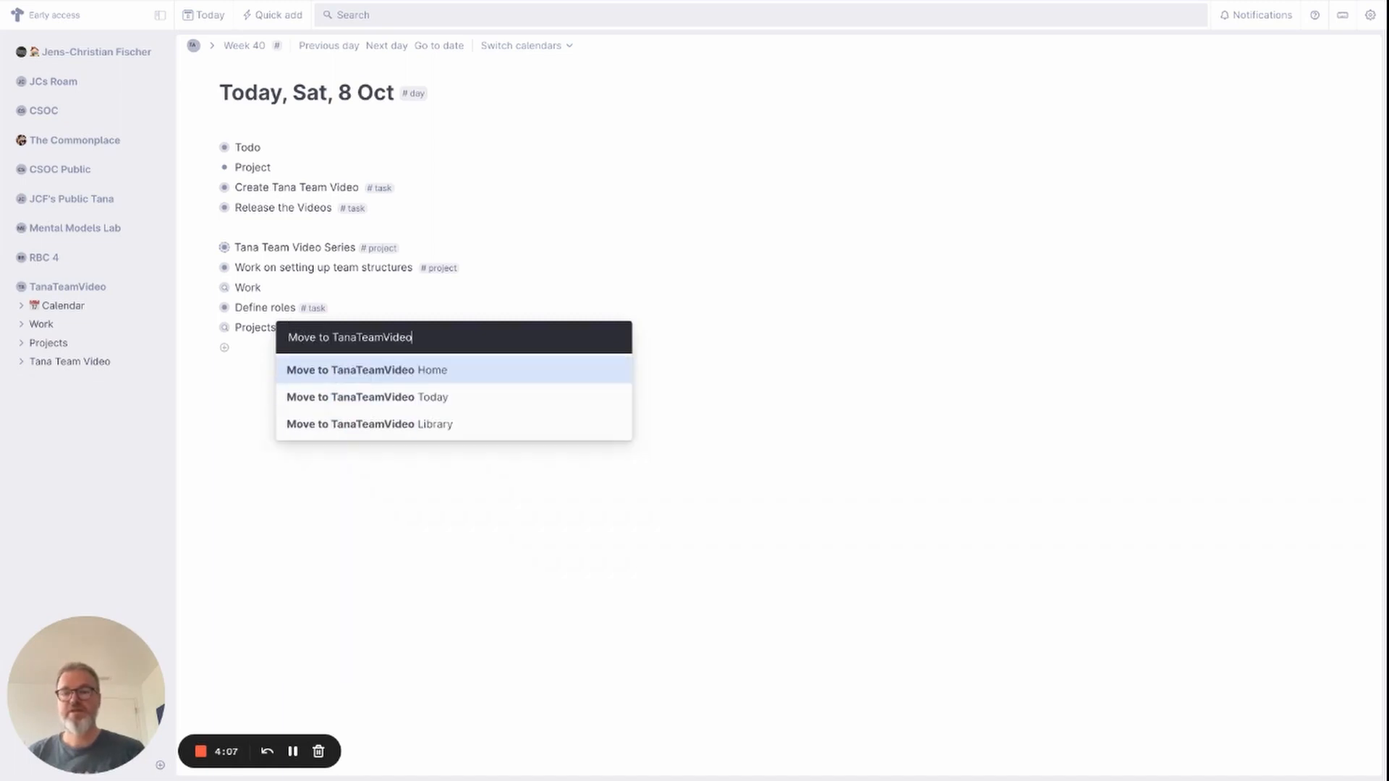
pyautogui.press('Down')
pyautogui.press('Down')
pyautogui.press('Return')
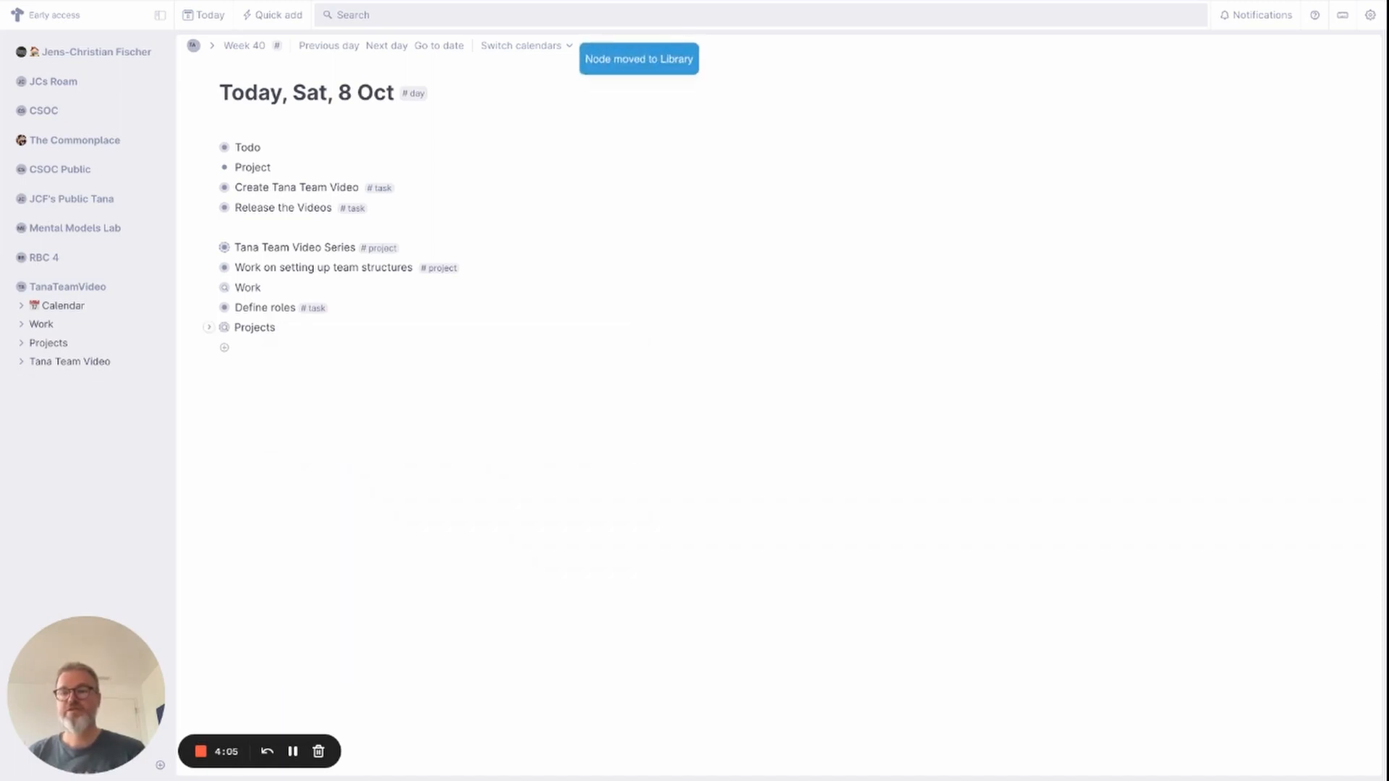
# Move the Work search node on today's page to the TanaTeamVideo Library
pyautogui.click(255, 288)
pyautogui.hotkey('ctrl', 'k')
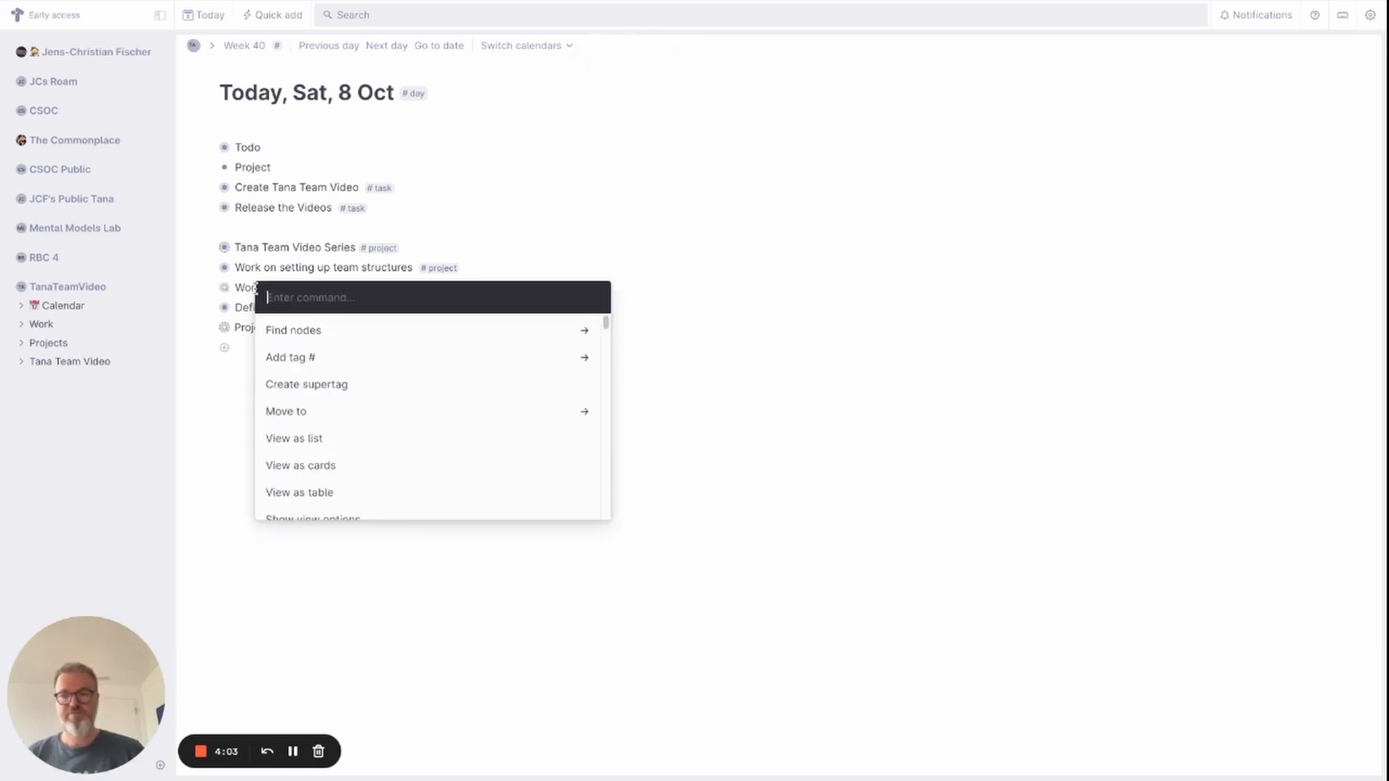
pyautogui.write('mov')
pyautogui.press('Return')
pyautogui.press('Down')
pyautogui.press('Return')
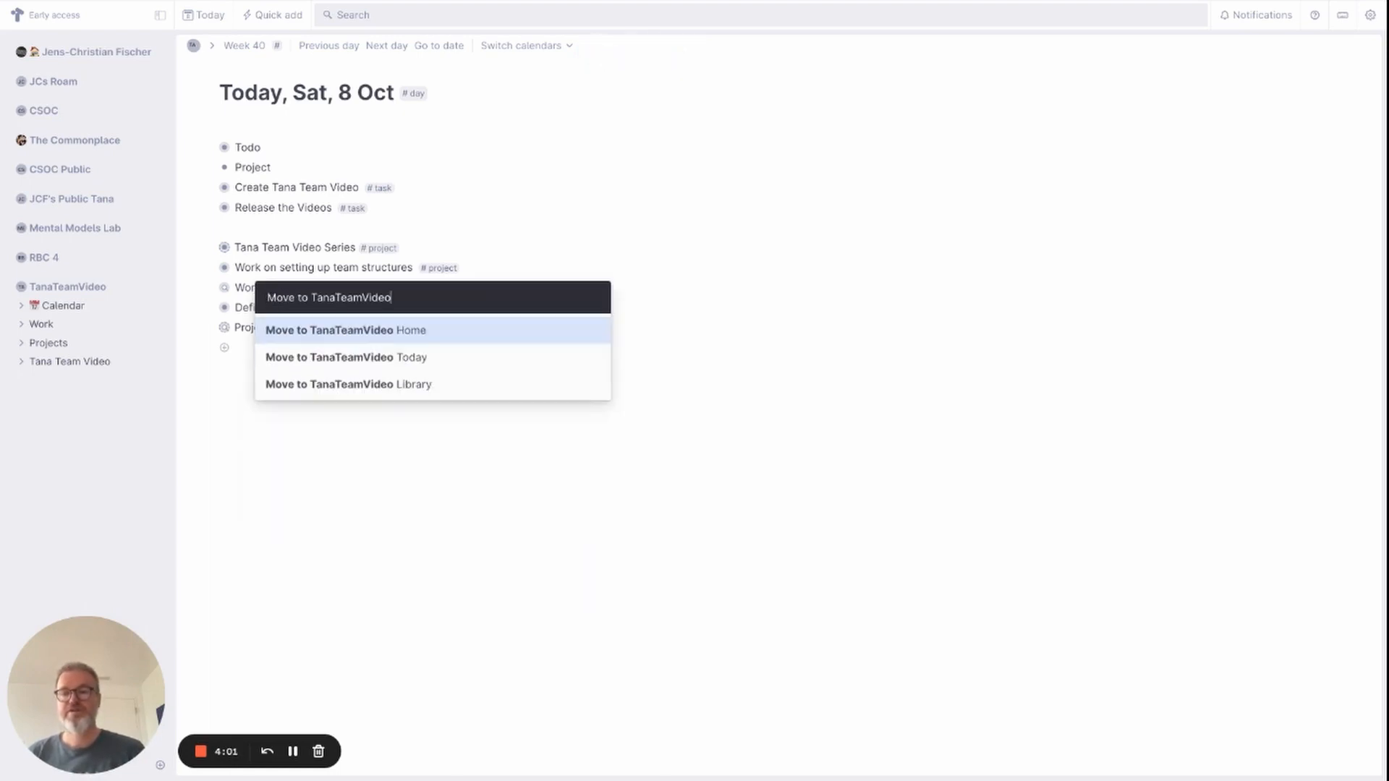
pyautogui.press('Down')
pyautogui.press('Down')
pyautogui.press('Return')
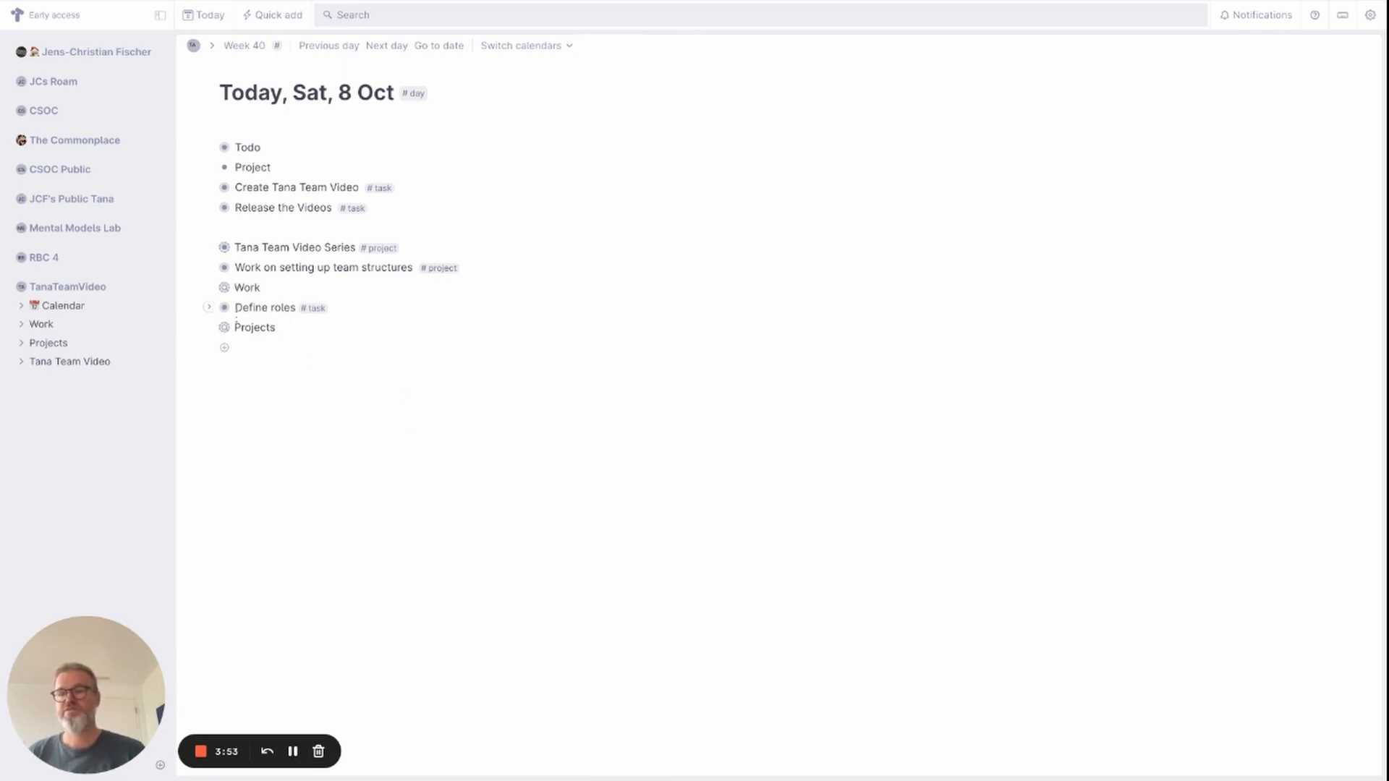
# Open the TanaTeamVideo workspace home, check its Library for the moved search nodes, and close the Library
pyautogui.click(67, 288)
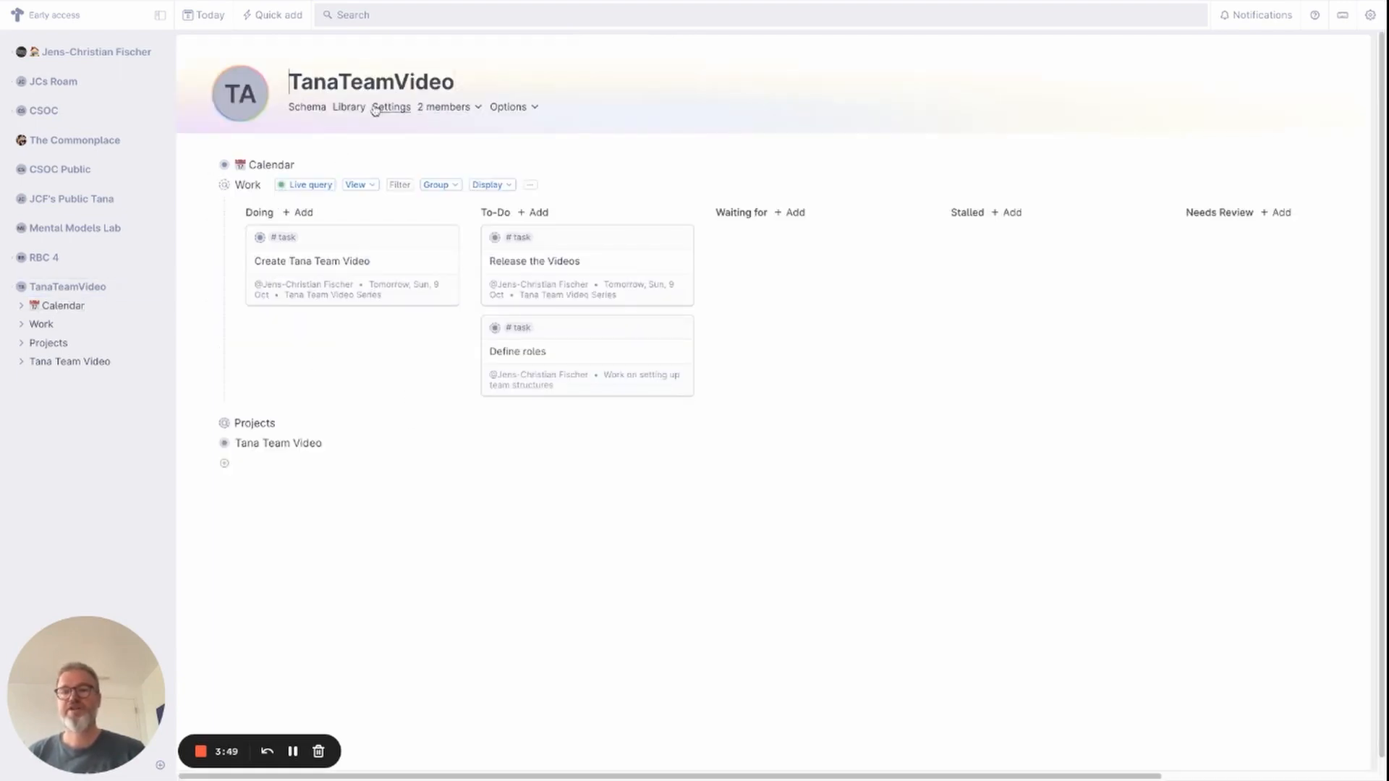
pyautogui.click(350, 108)
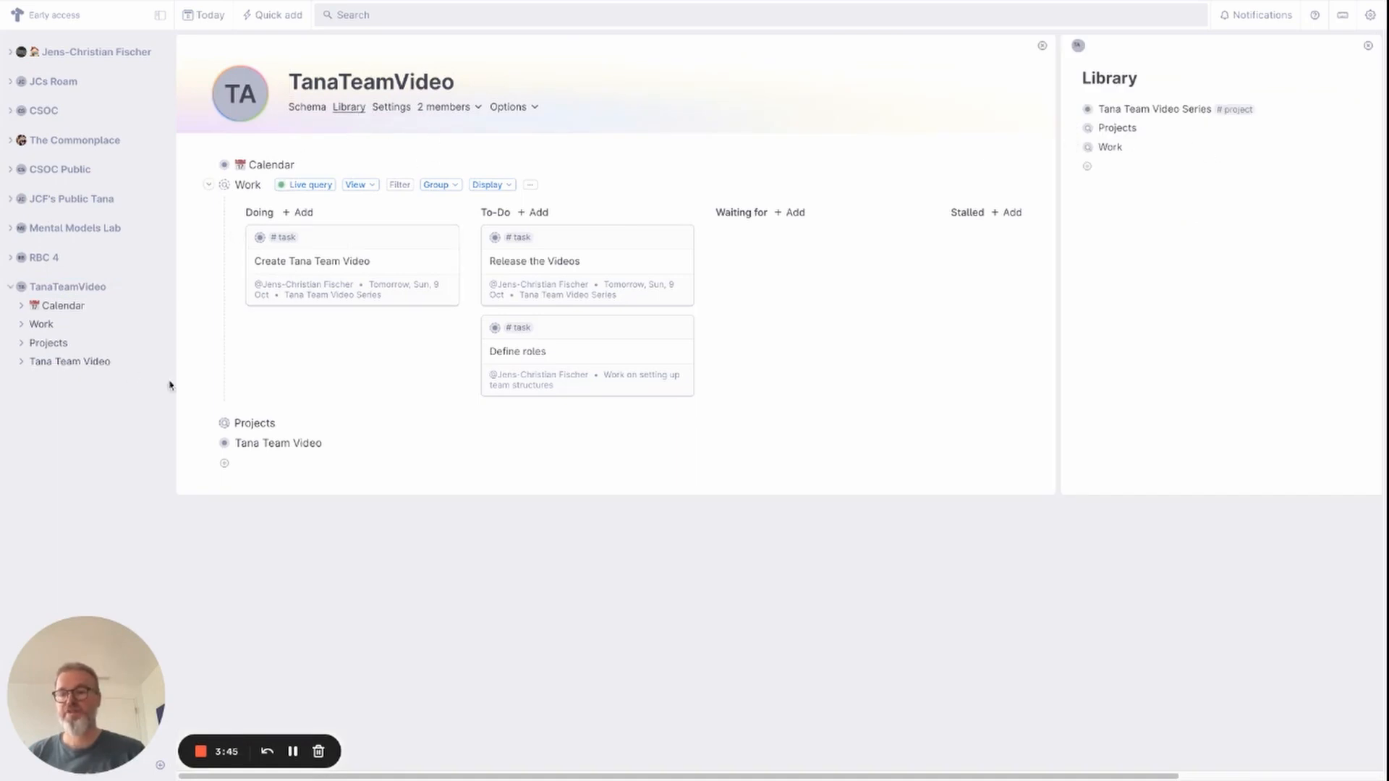
pyautogui.click(1368, 45)
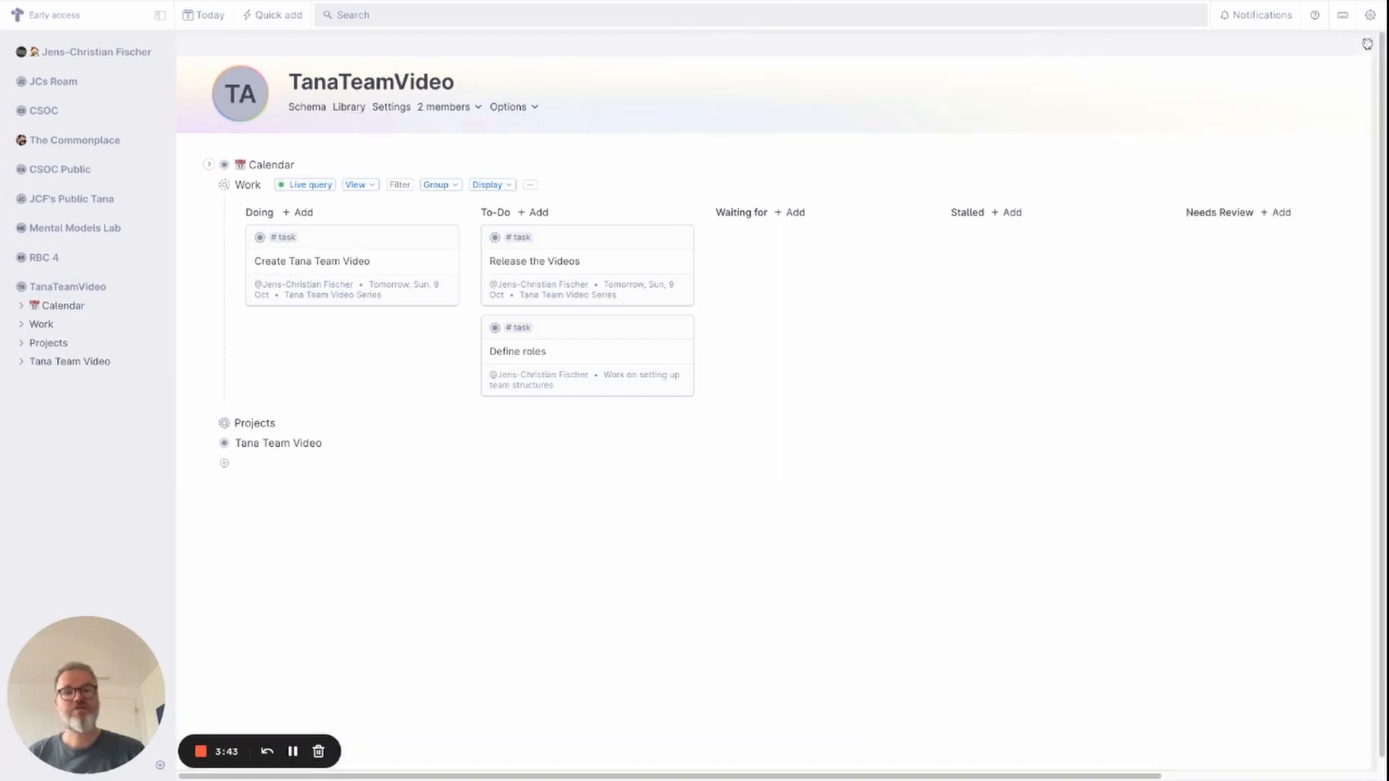
pyautogui.click(201, 751)
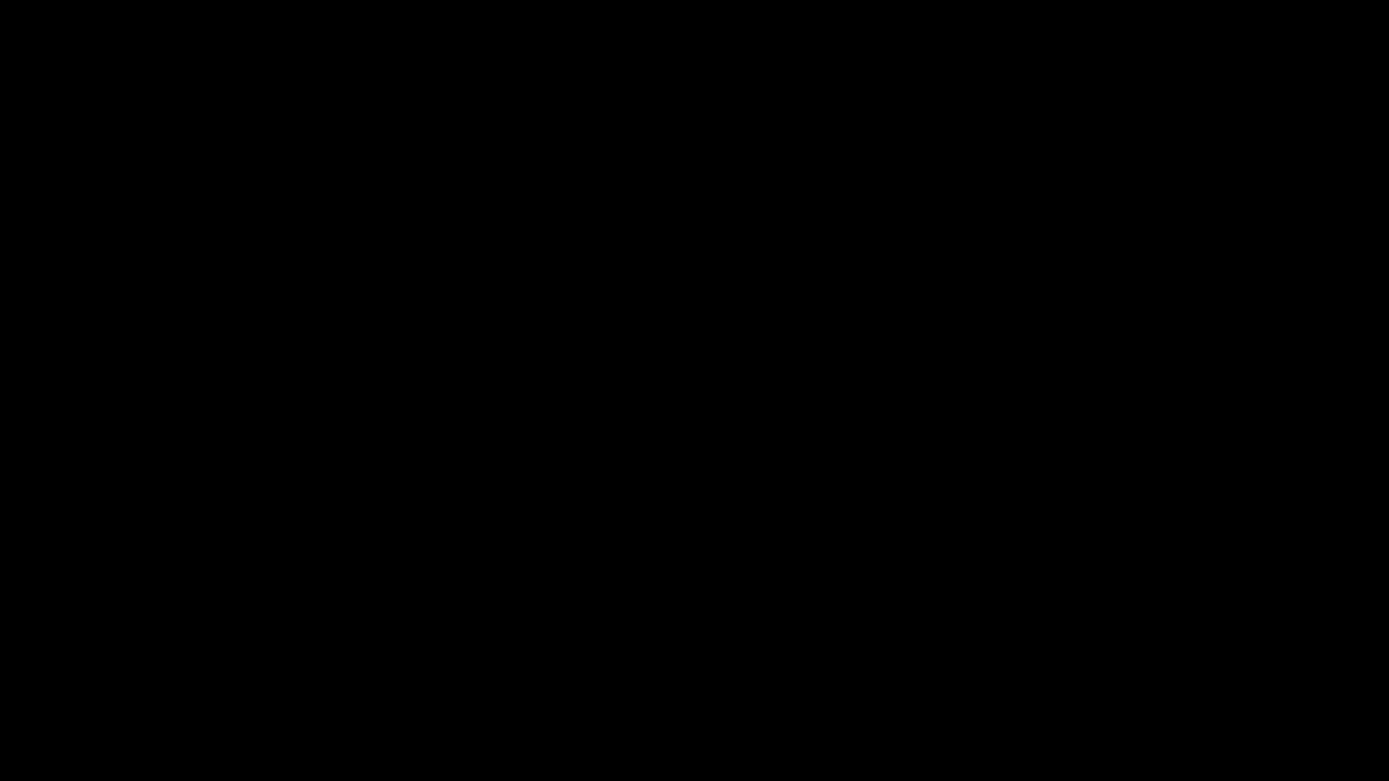